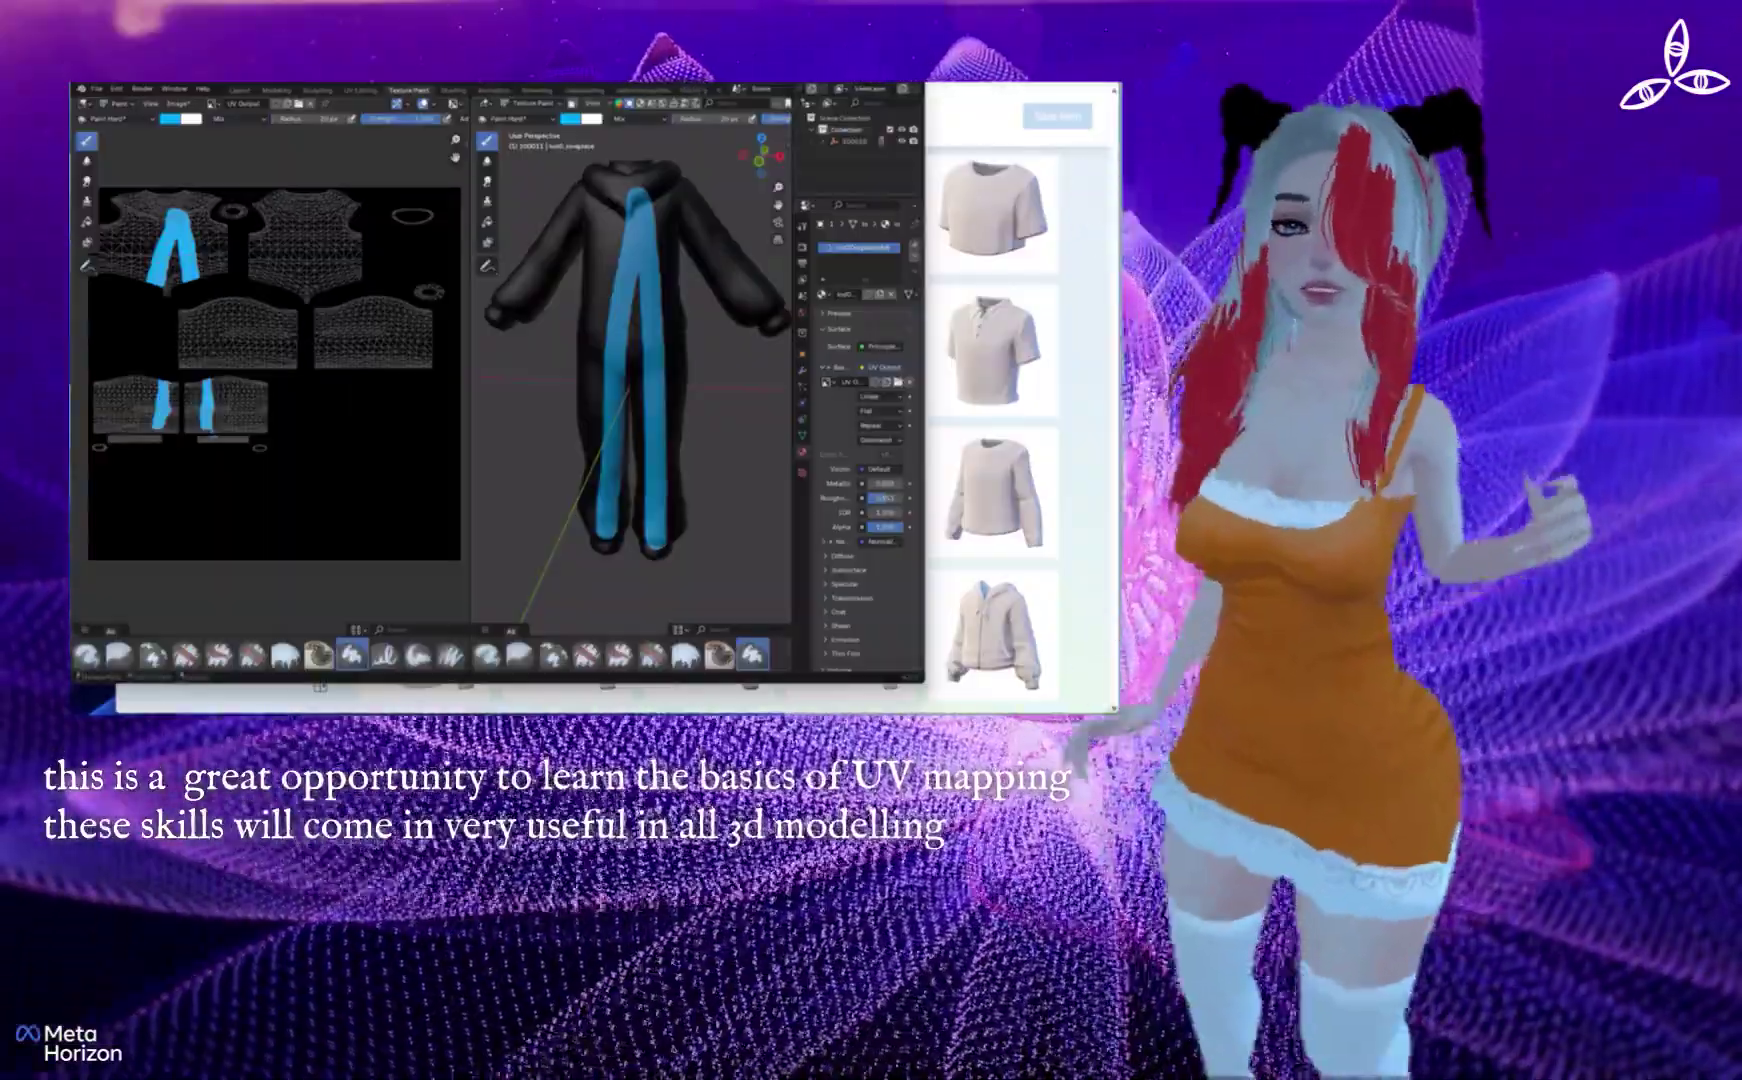
- Set the brush to green and paint a stripe from the front of the hood down one sleeve of the one-piece
left_click(571, 119)
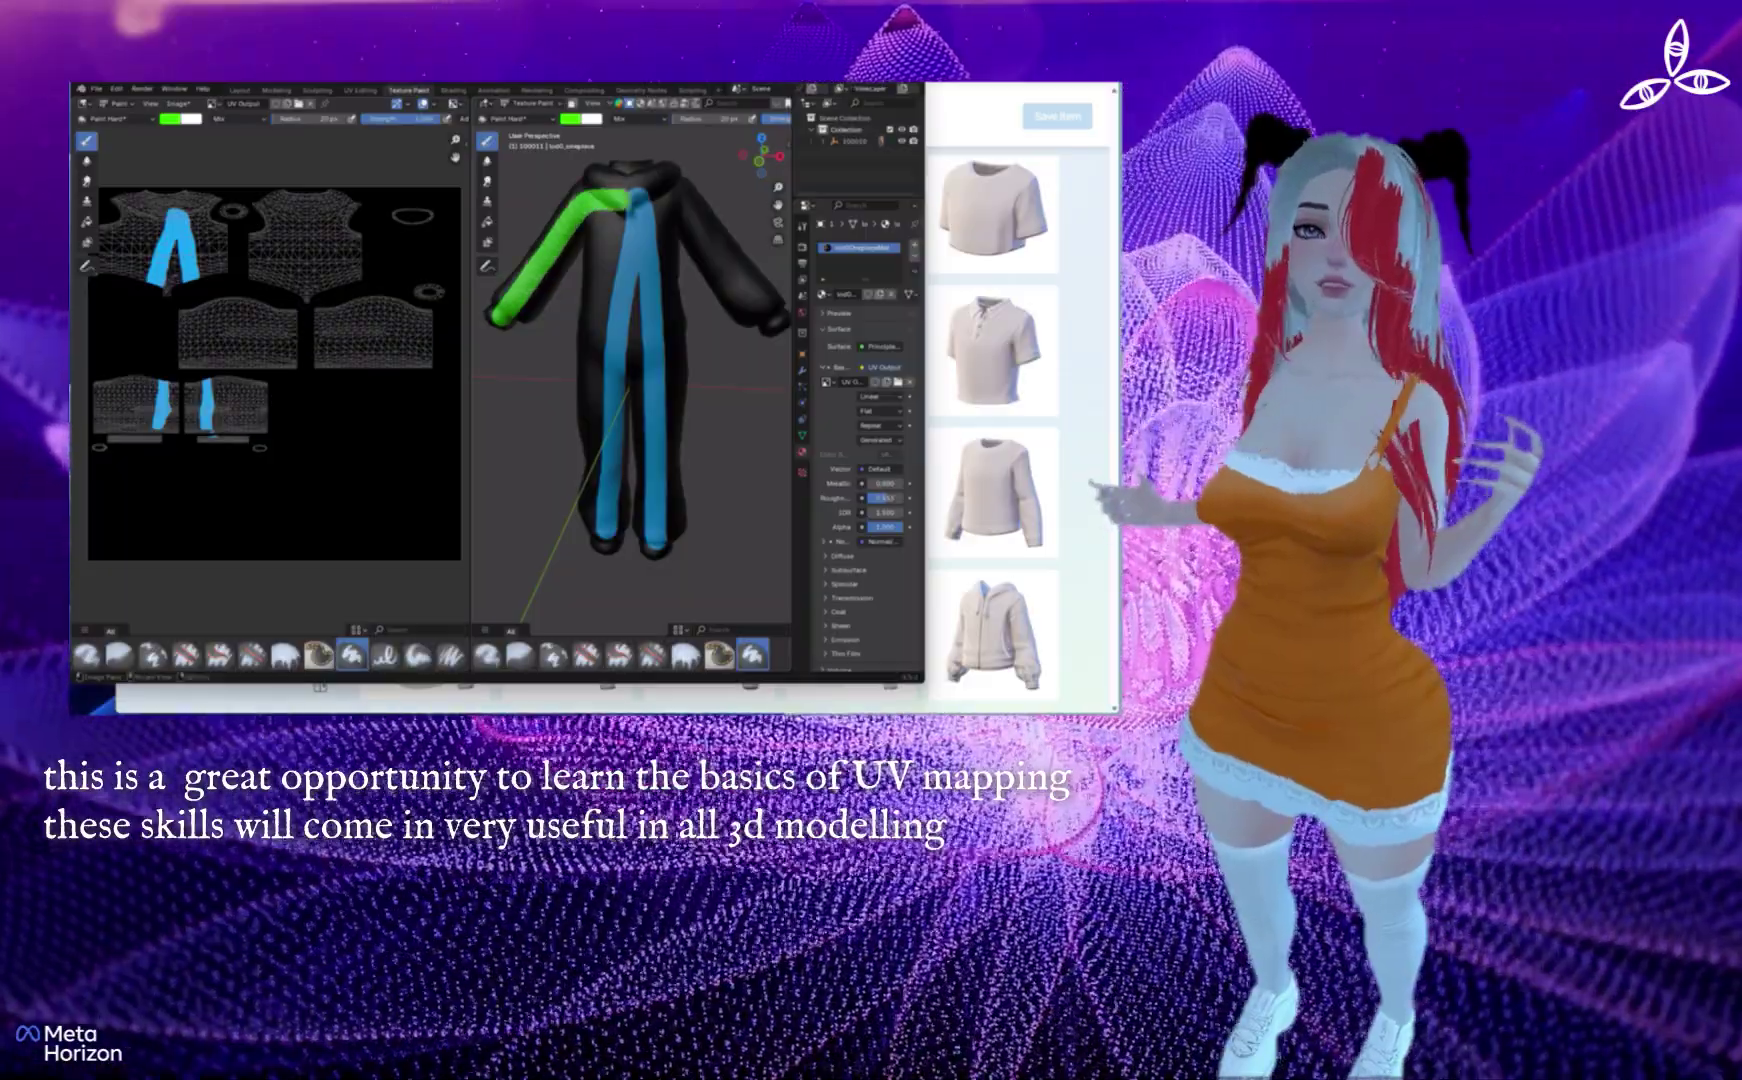
mouse_move(624, 200)
left_mouse_down()
mouse_move(675, 199)
mouse_move(728, 273)
left_mouse_up()
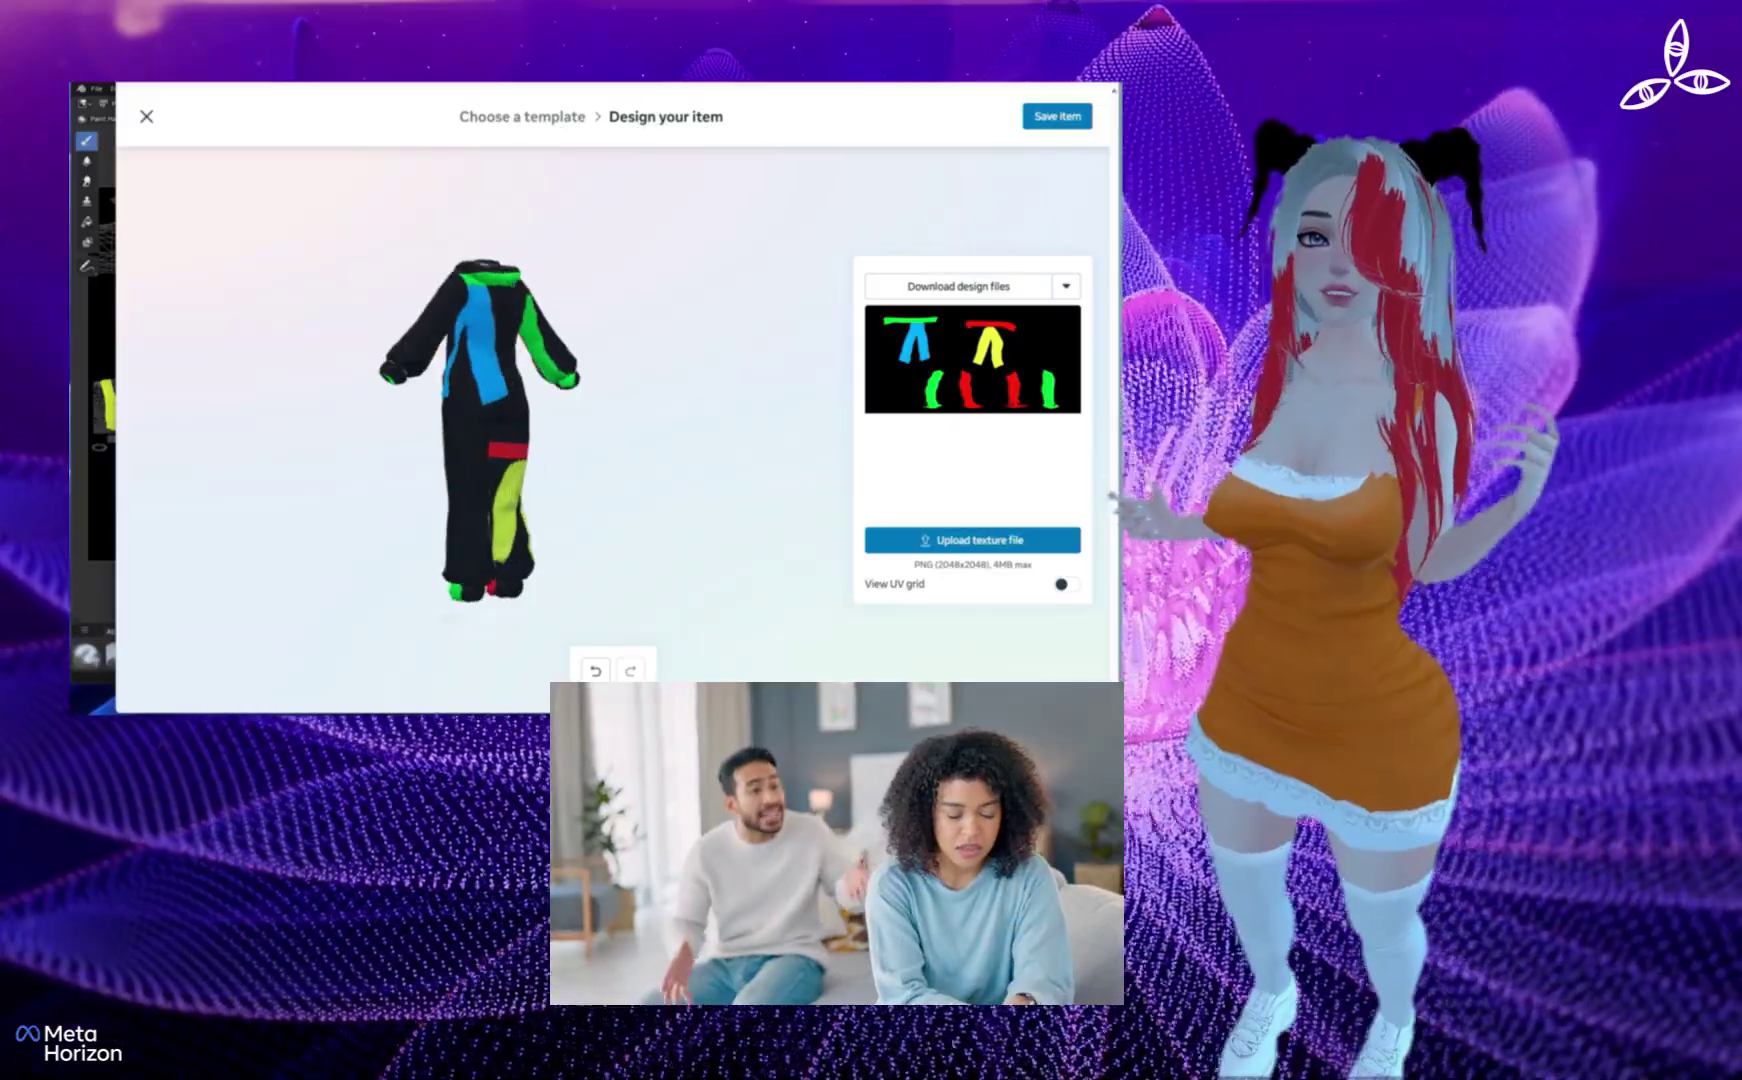
- Inspect the painted one-piece from different angles and up close in the web item designer's preview
left_click_drag(486, 425, 450, 445)
scroll(480, 432, "up", 5)
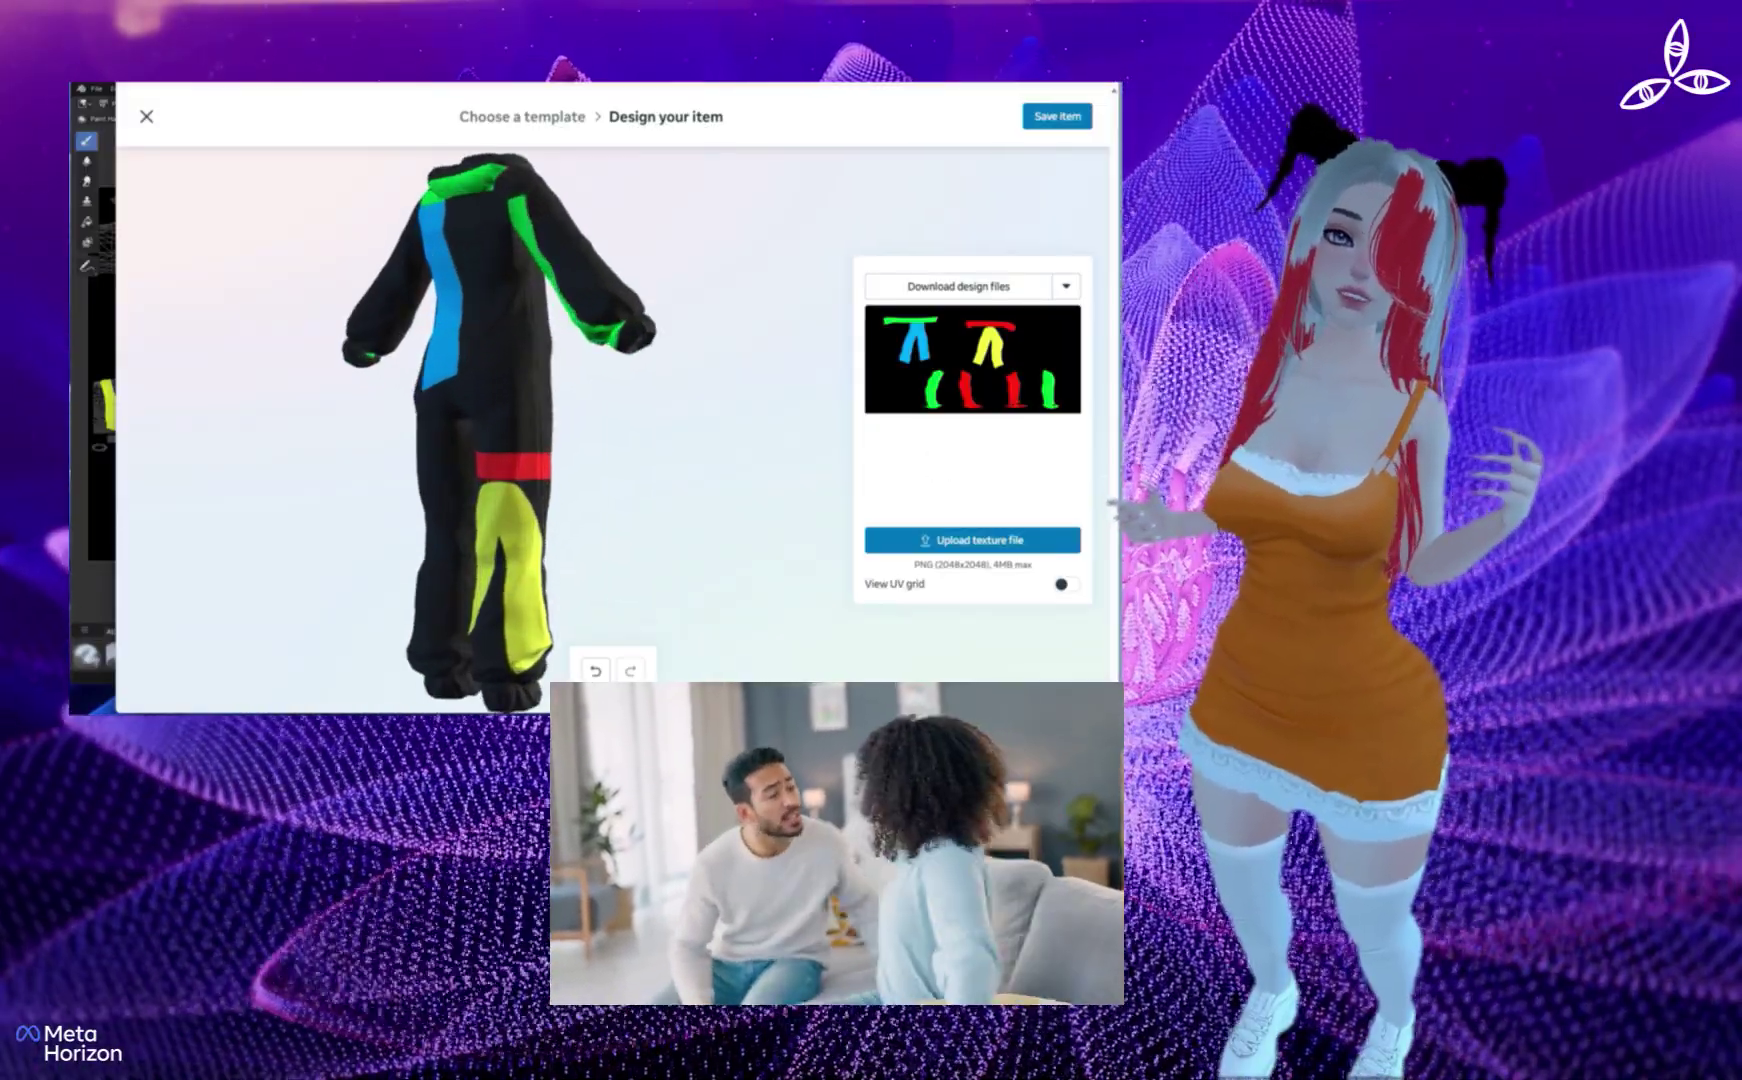
mouse_move(486, 430)
left_mouse_down()
mouse_move(630, 430)
mouse_move(500, 430)
left_mouse_up()
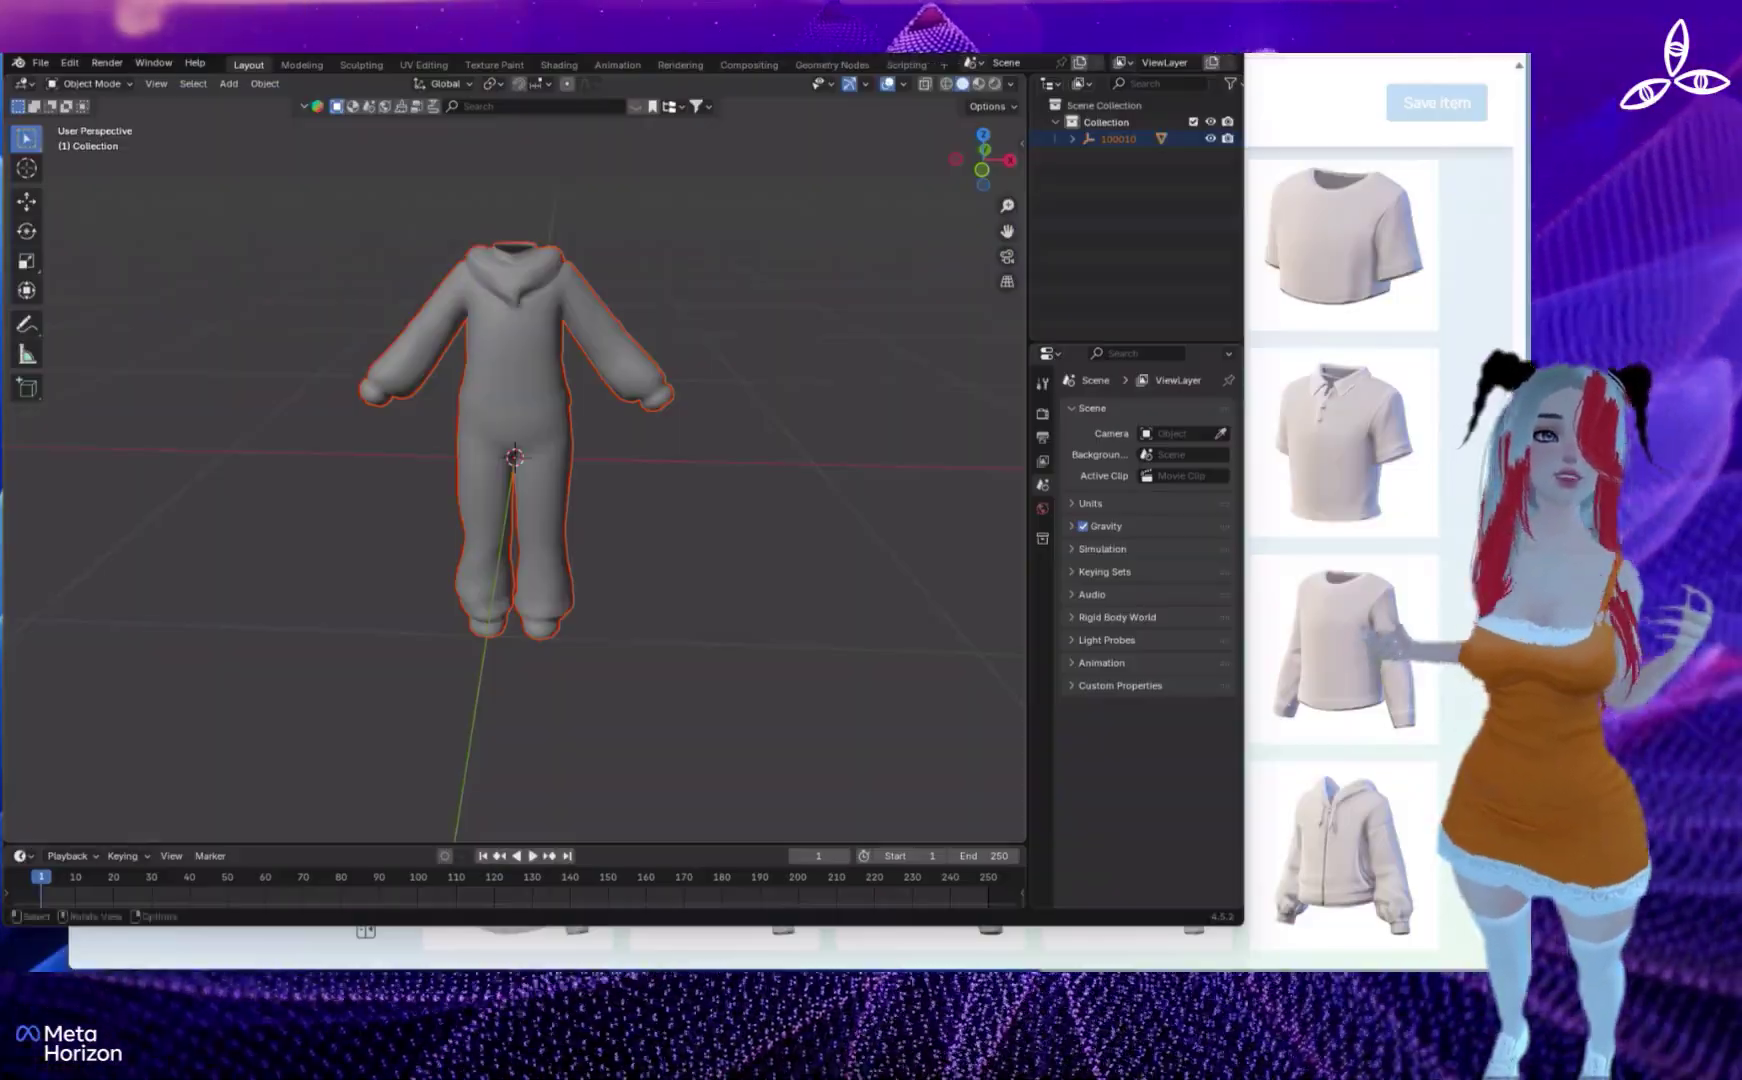
- Examine the one-piece mesh and its UV layout side by side in the UV Editing workspace
middle_click_drag(600, 520, 420, 505)
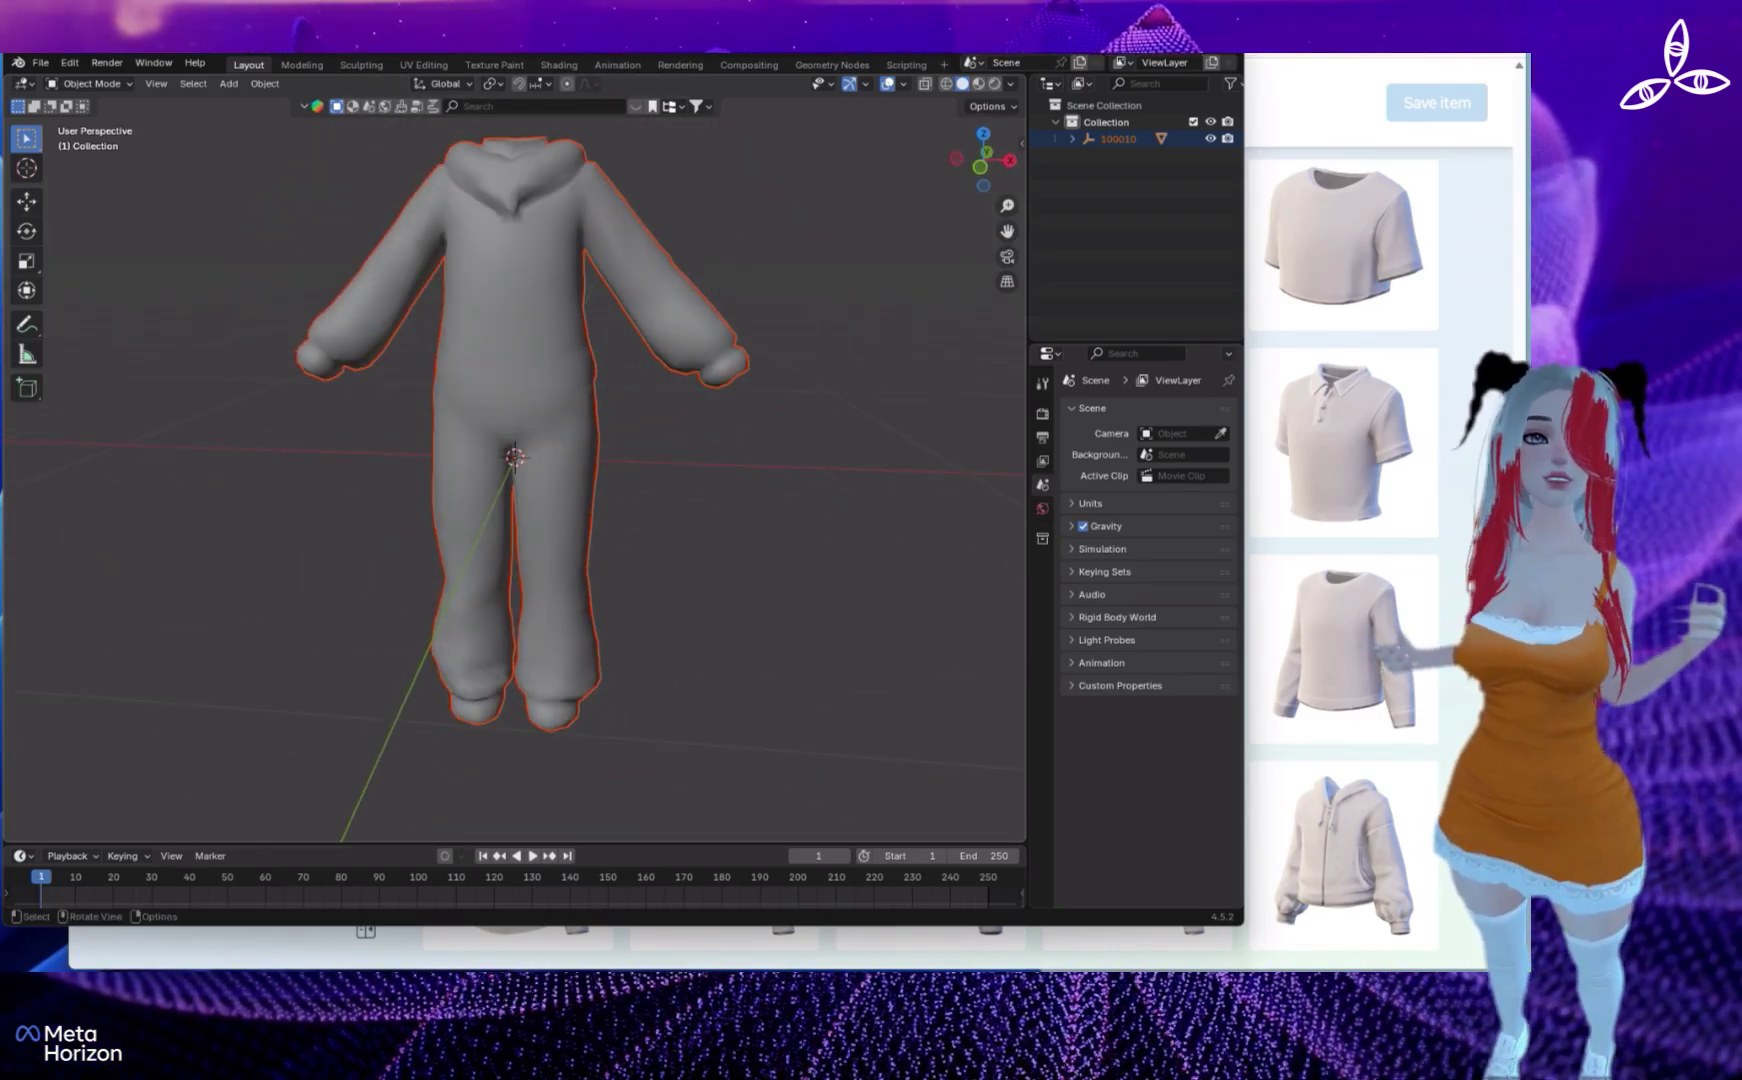
middle_click_drag(514, 457, 507, 504, "shift")
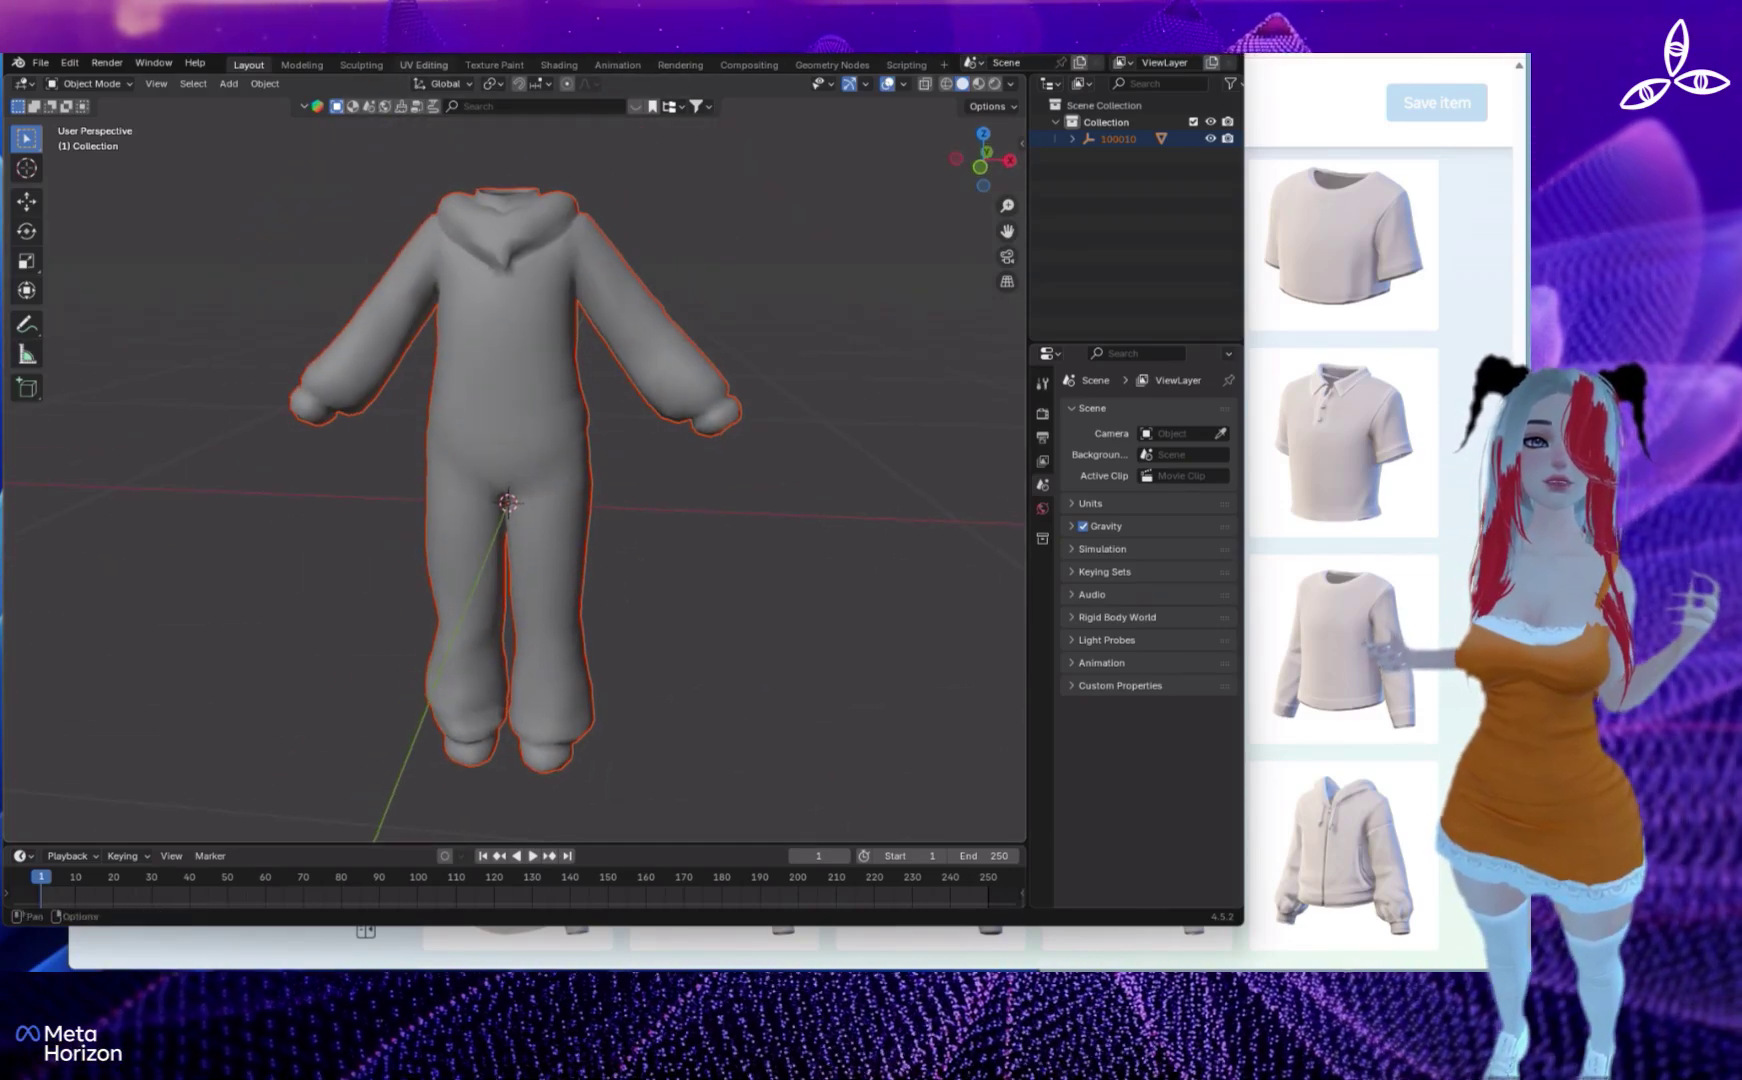
left_click(424, 65)
scroll(262, 513, "up", 3)
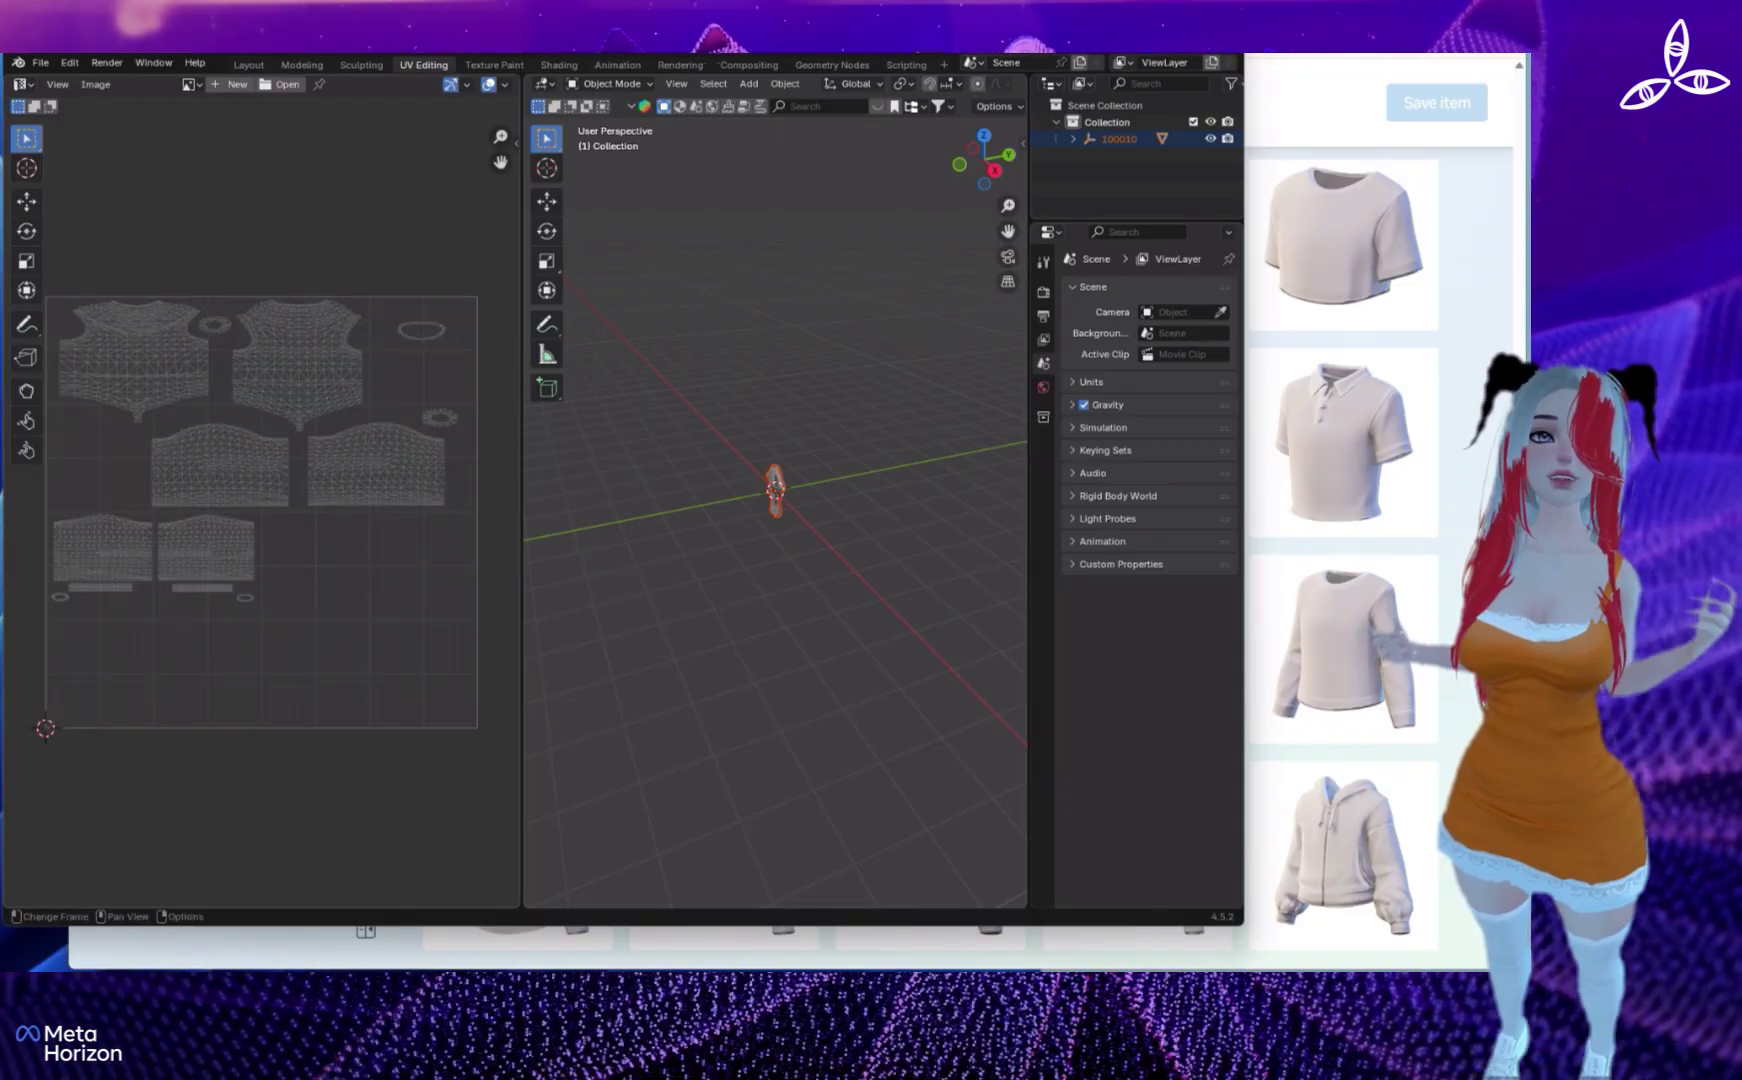
left_click(700, 590)
scroll(776, 513, "up", 13)
scroll(776, 513, "up", 2)
key("a")
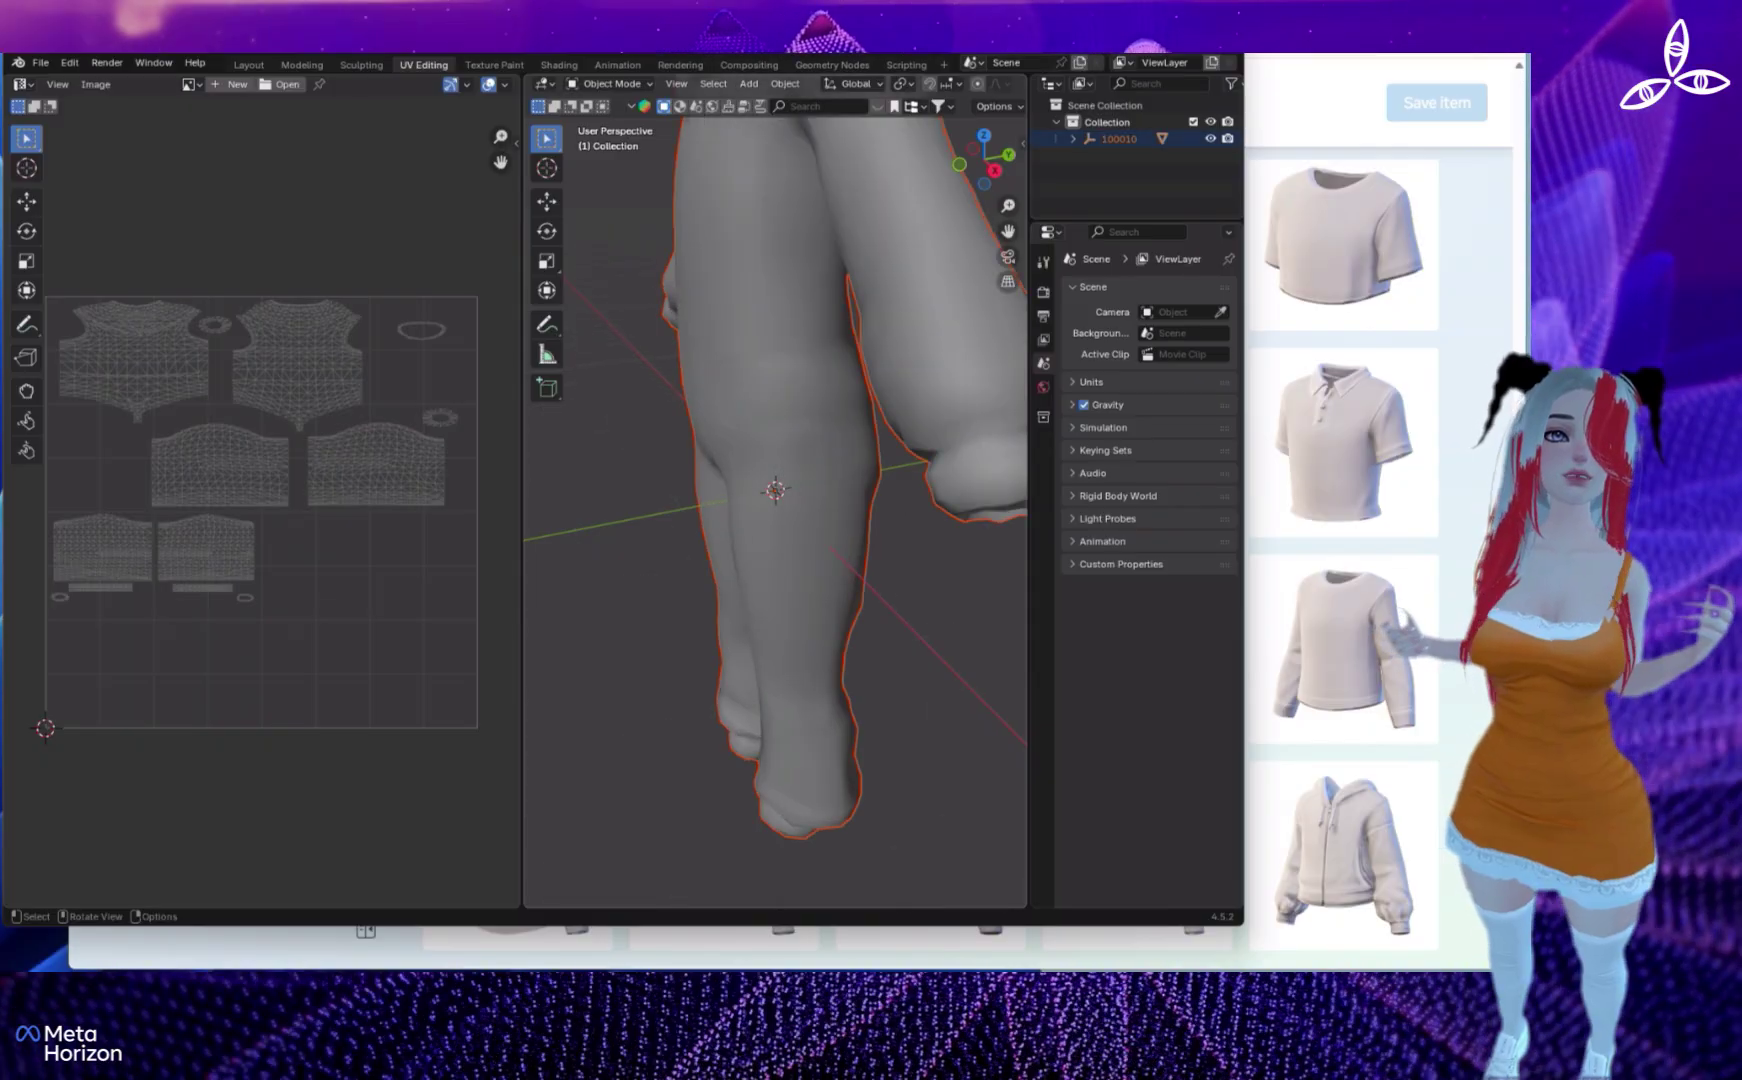
middle_click_drag(776, 513, 763, 596)
scroll(776, 513, "down", 2)
middle_click_drag(830, 480, 840, 478)
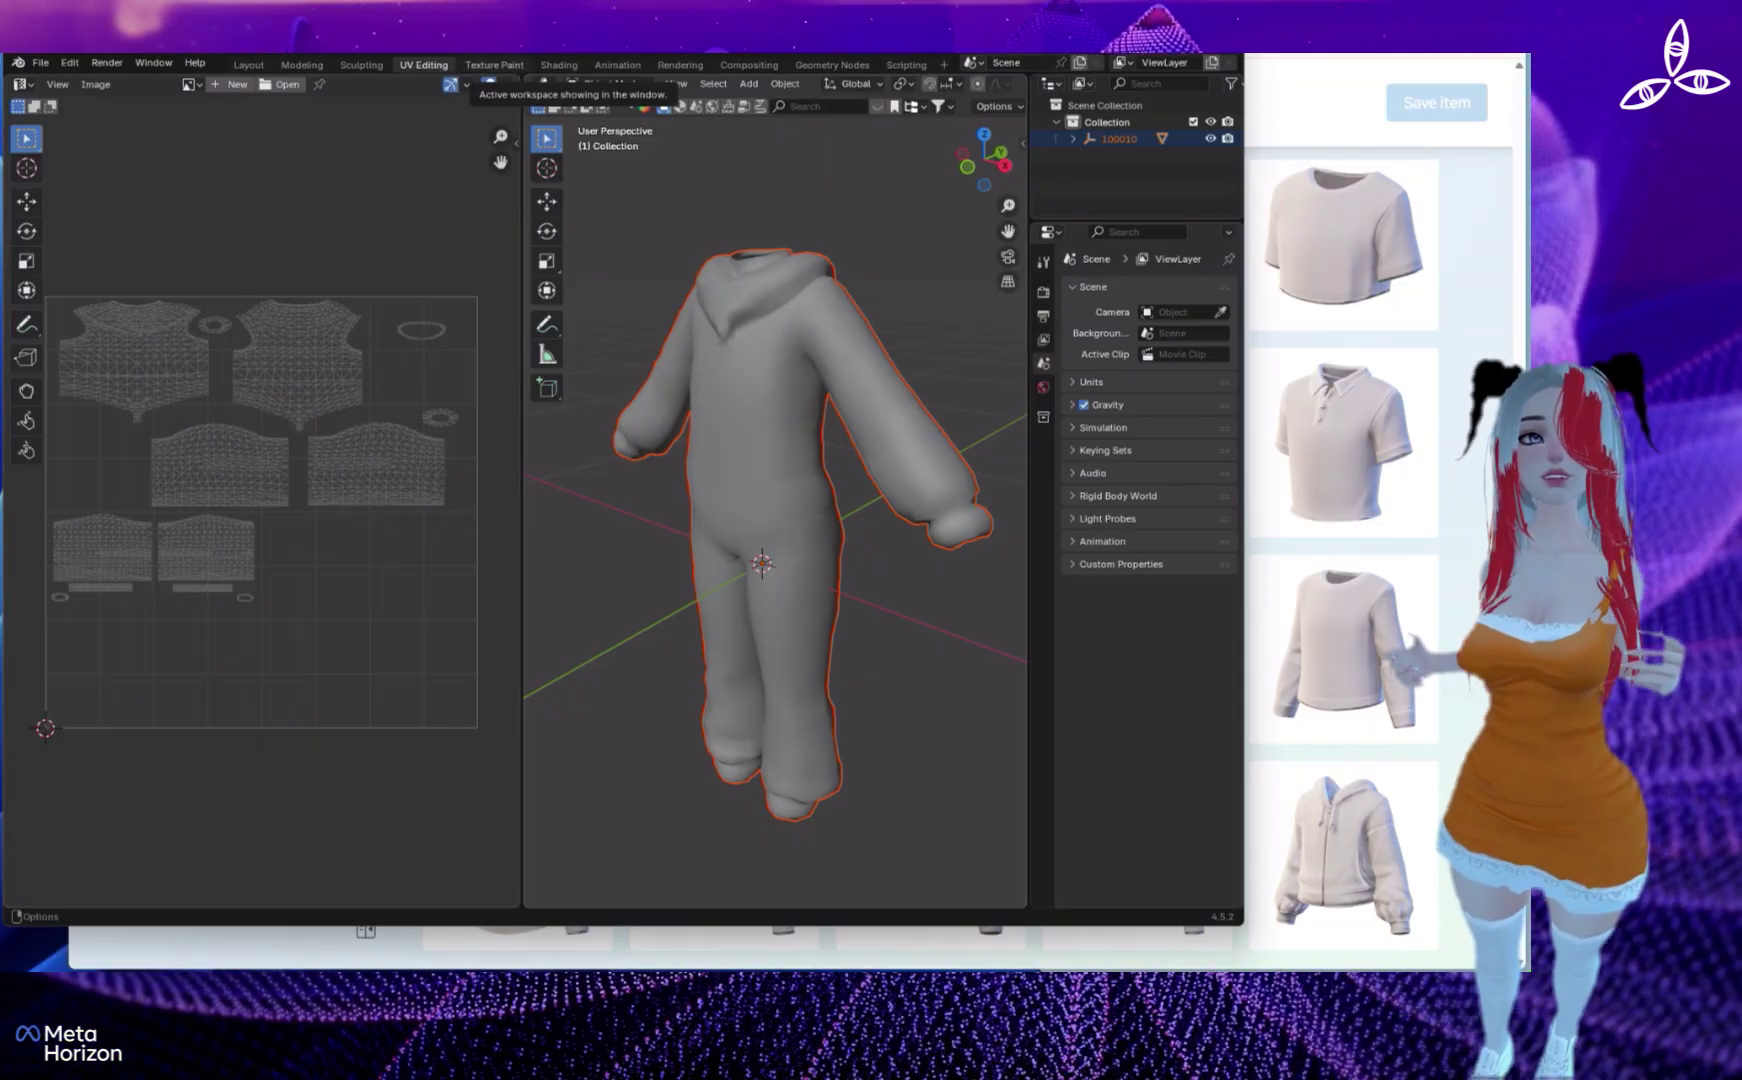
- Switch to the Texture Paint workspace and widen the image editor so the full UV layout fits in it
left_click(494, 64)
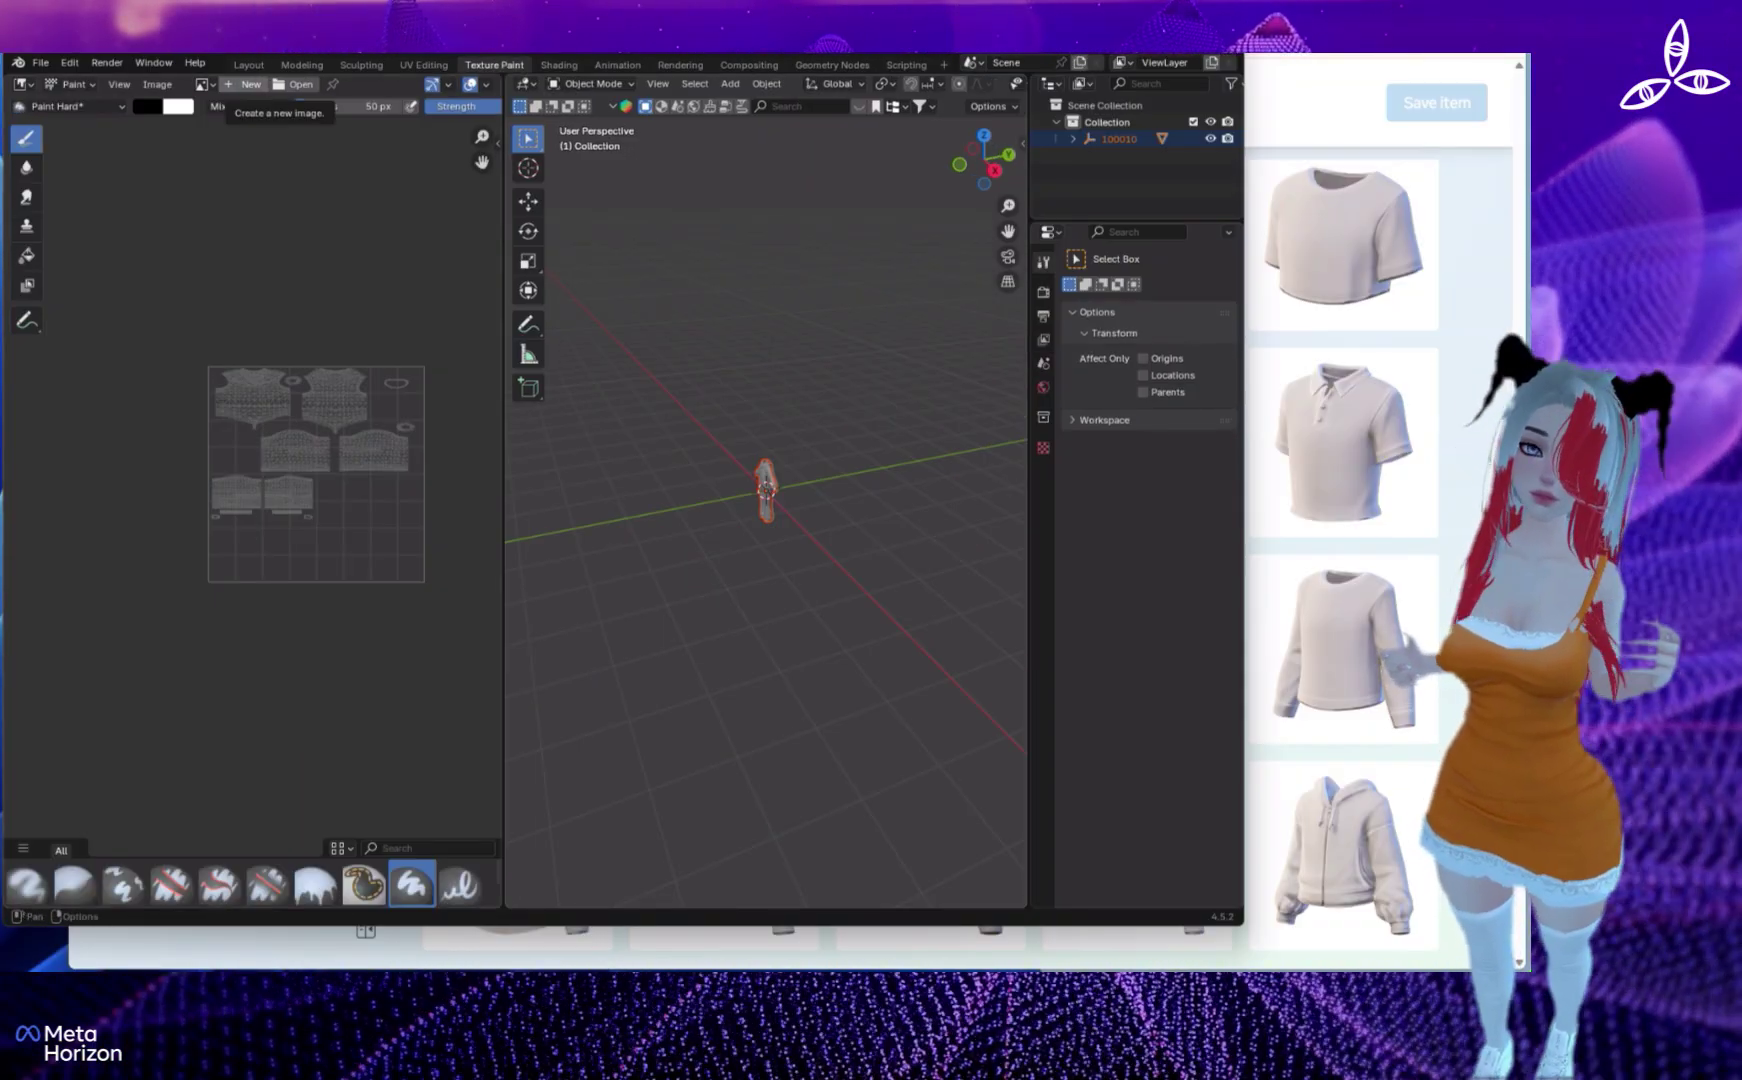
scroll(766, 512, "up", 10)
scroll(300, 470, "up", 2)
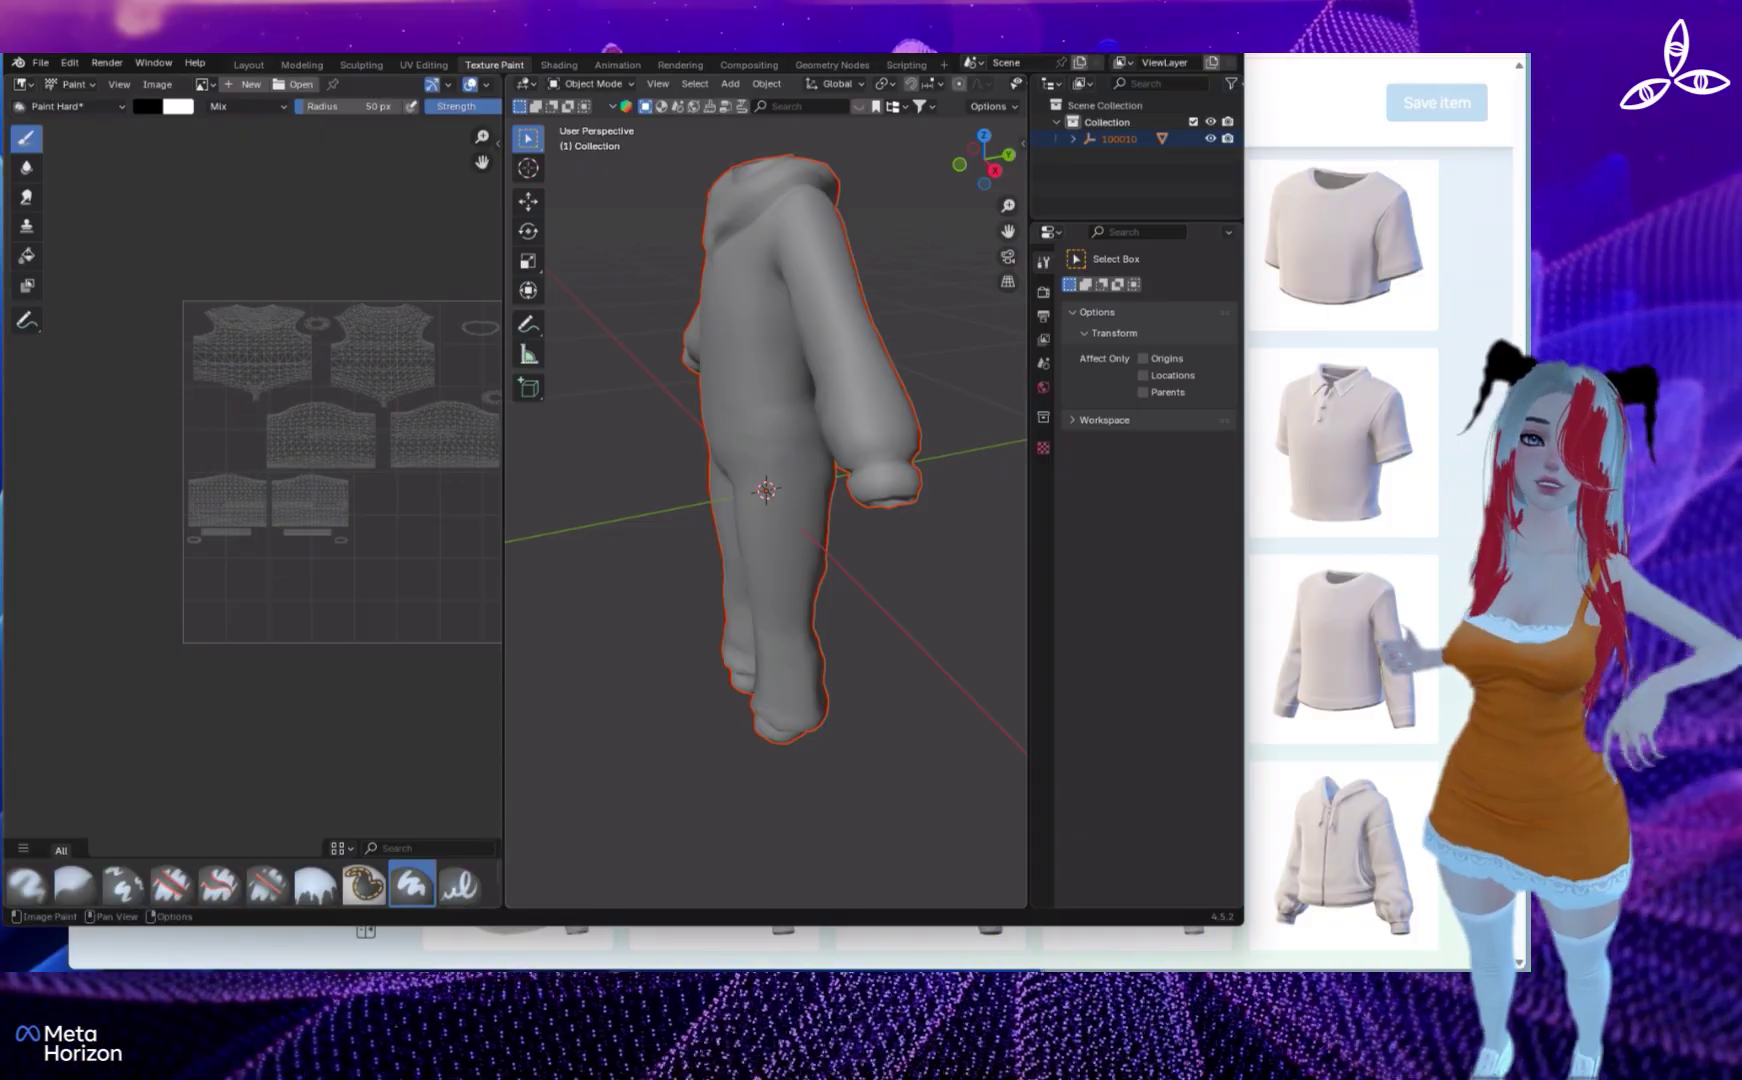
left_click_drag(503, 480, 532, 480)
middle_click_drag(400, 475, 282, 475, "shift")
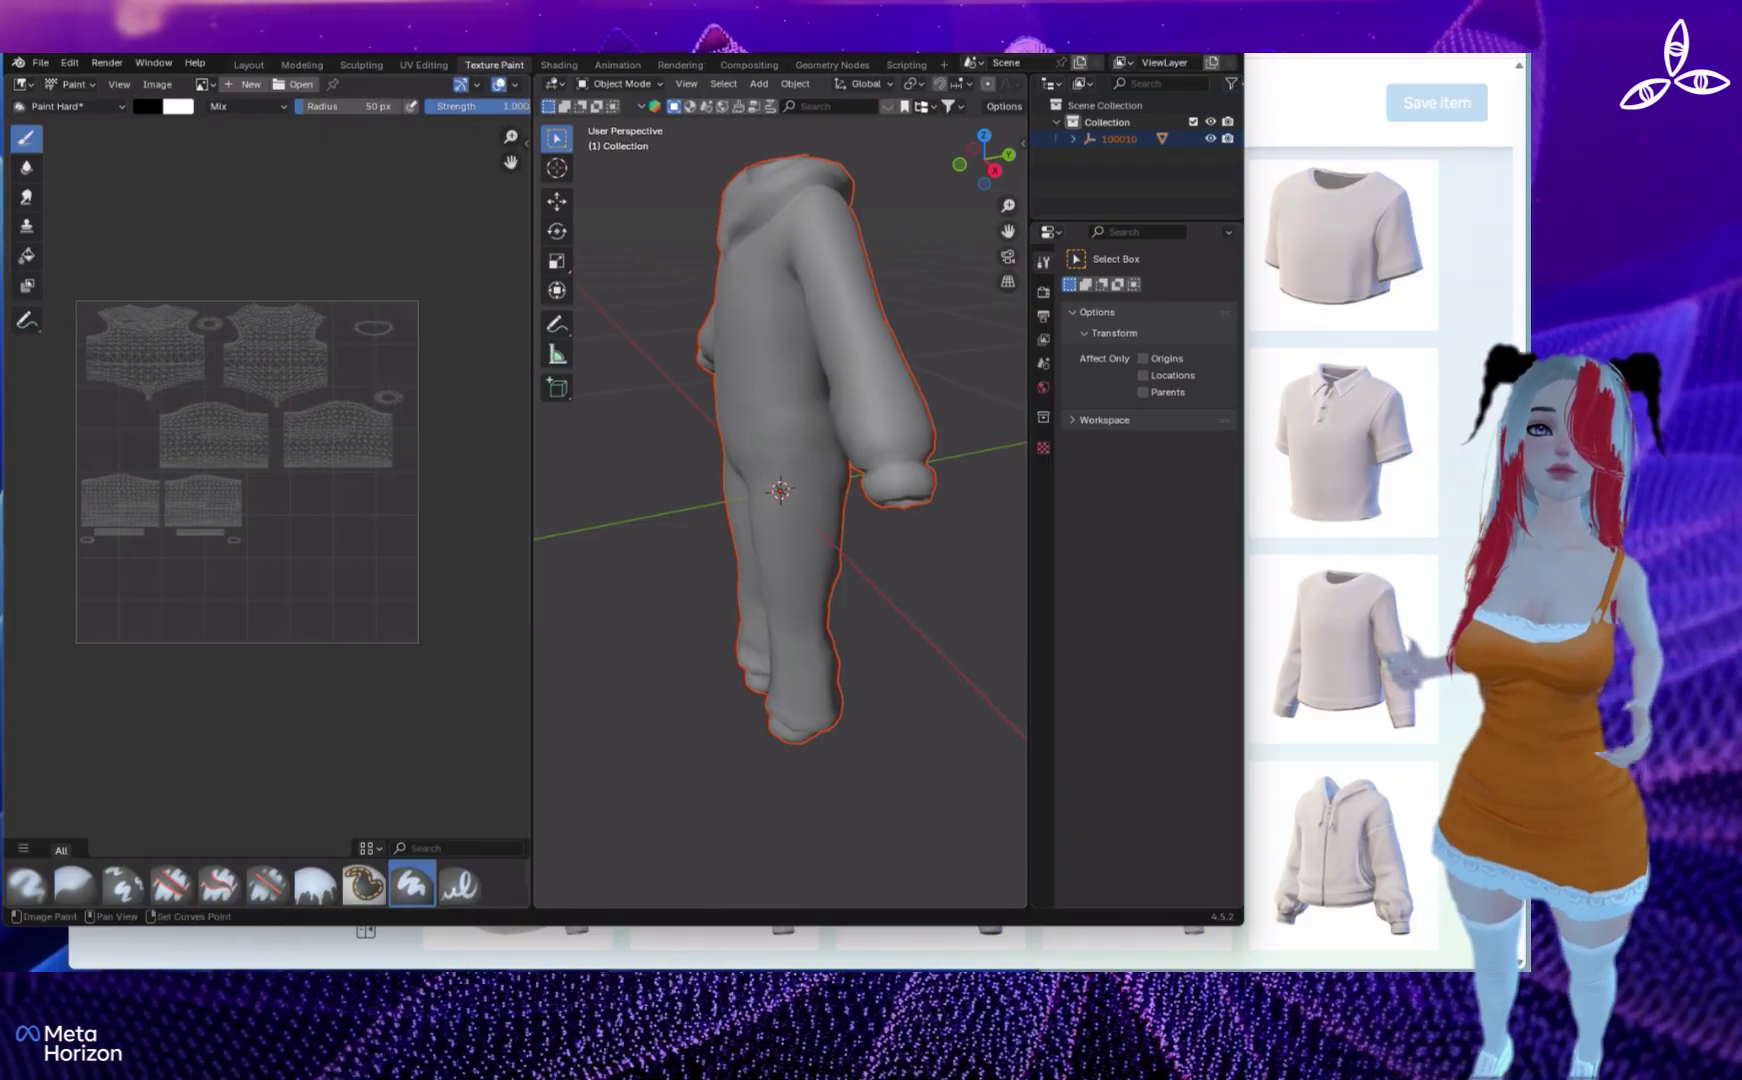
scroll(286, 472, "up", 2)
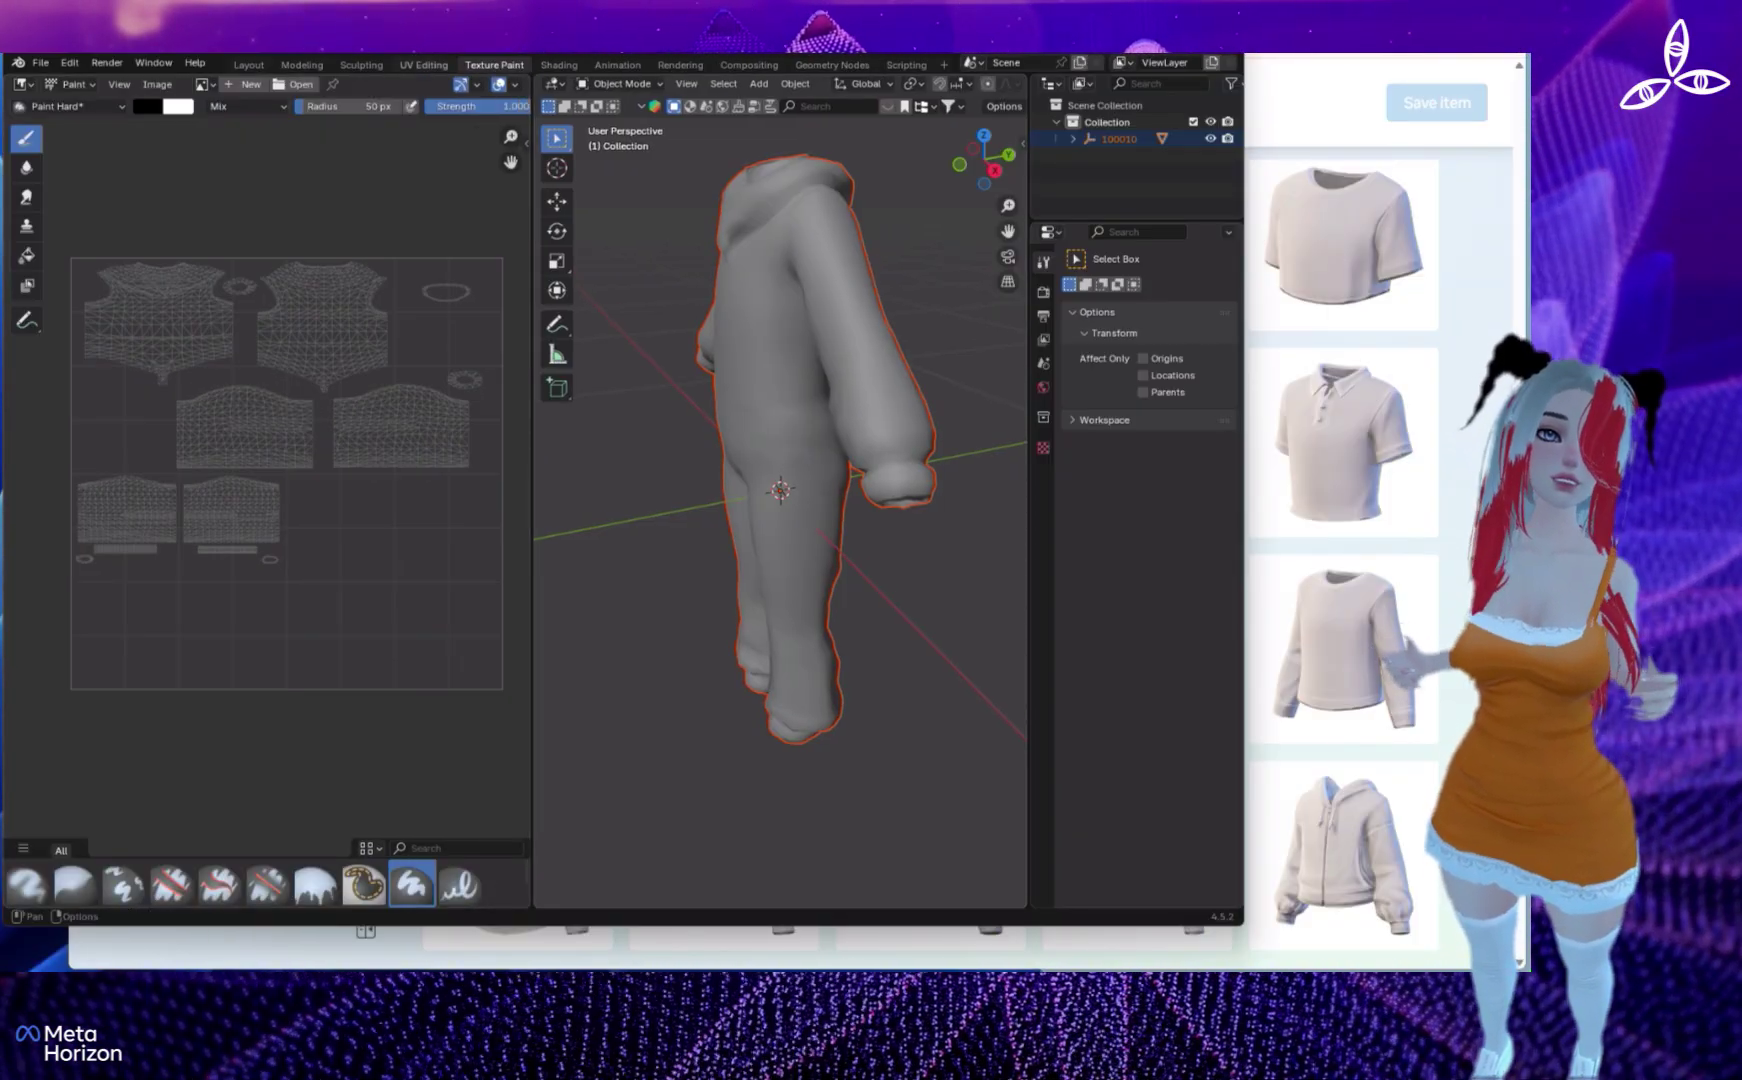
left_click(436, 65)
left_click(474, 65)
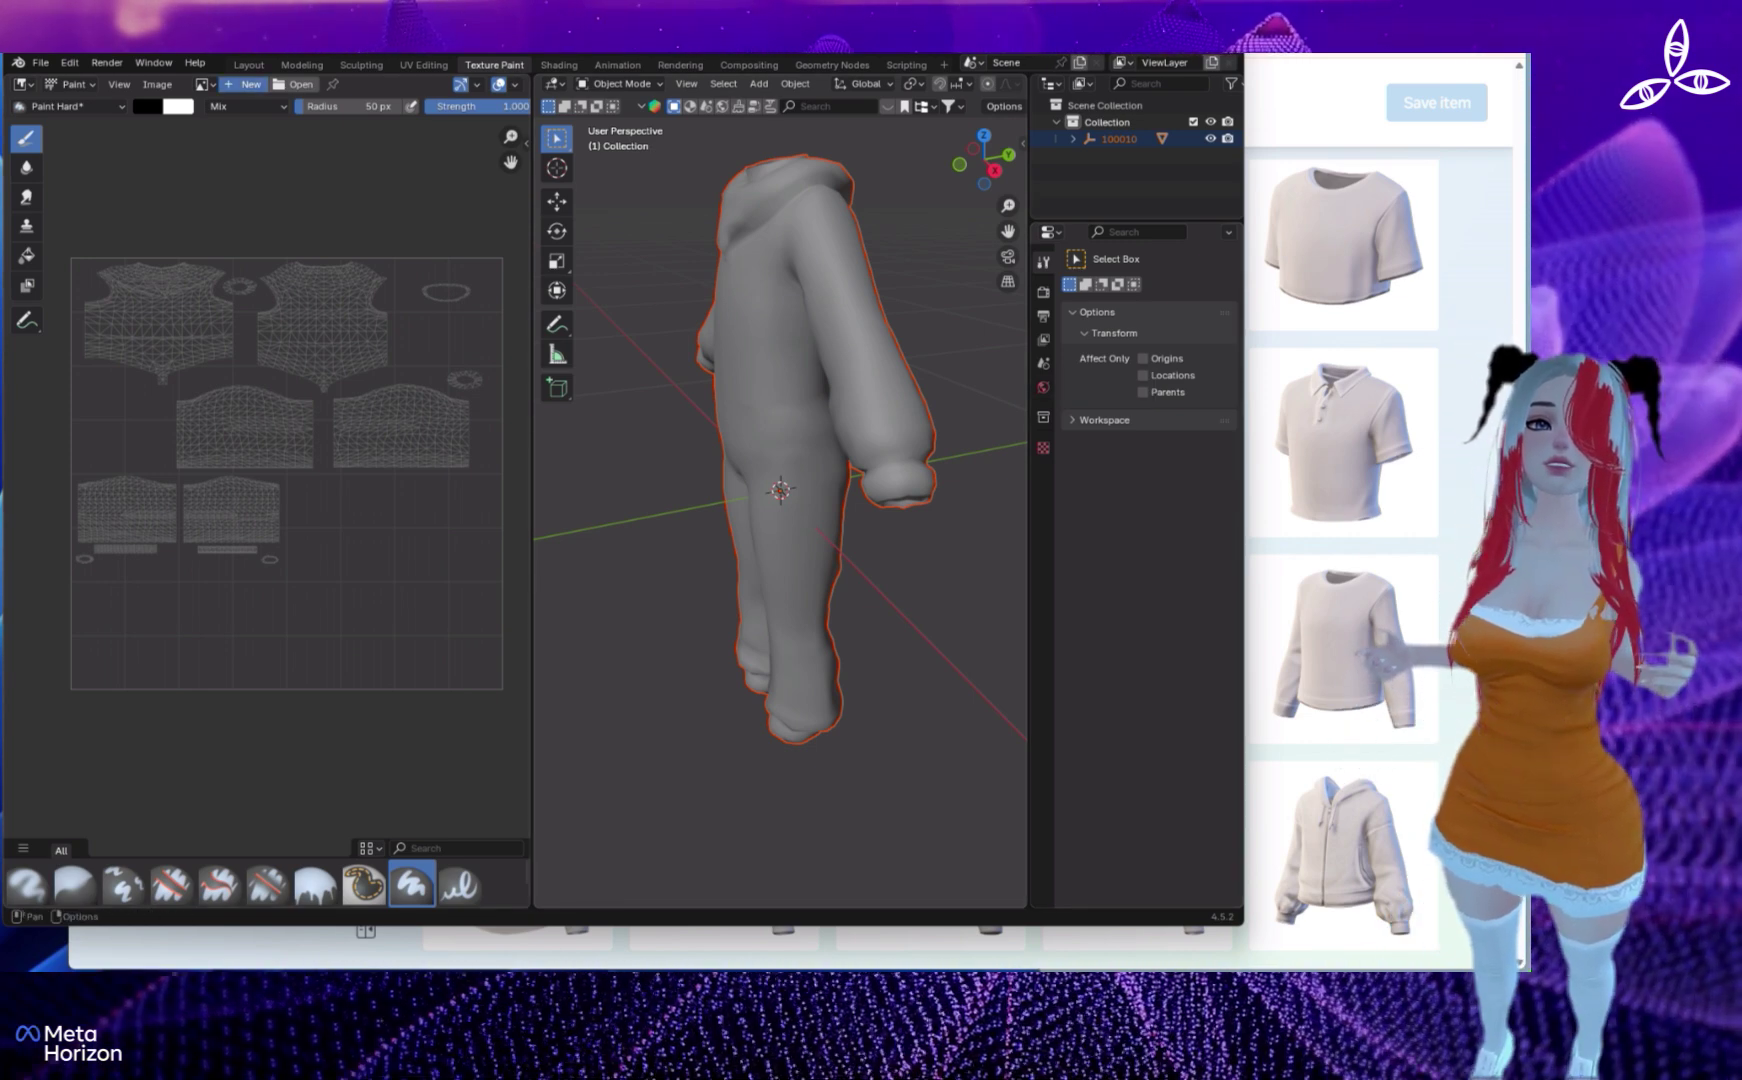
- Create a new blank image named UV Output for painting the garment's UV layout
left_click(245, 84)
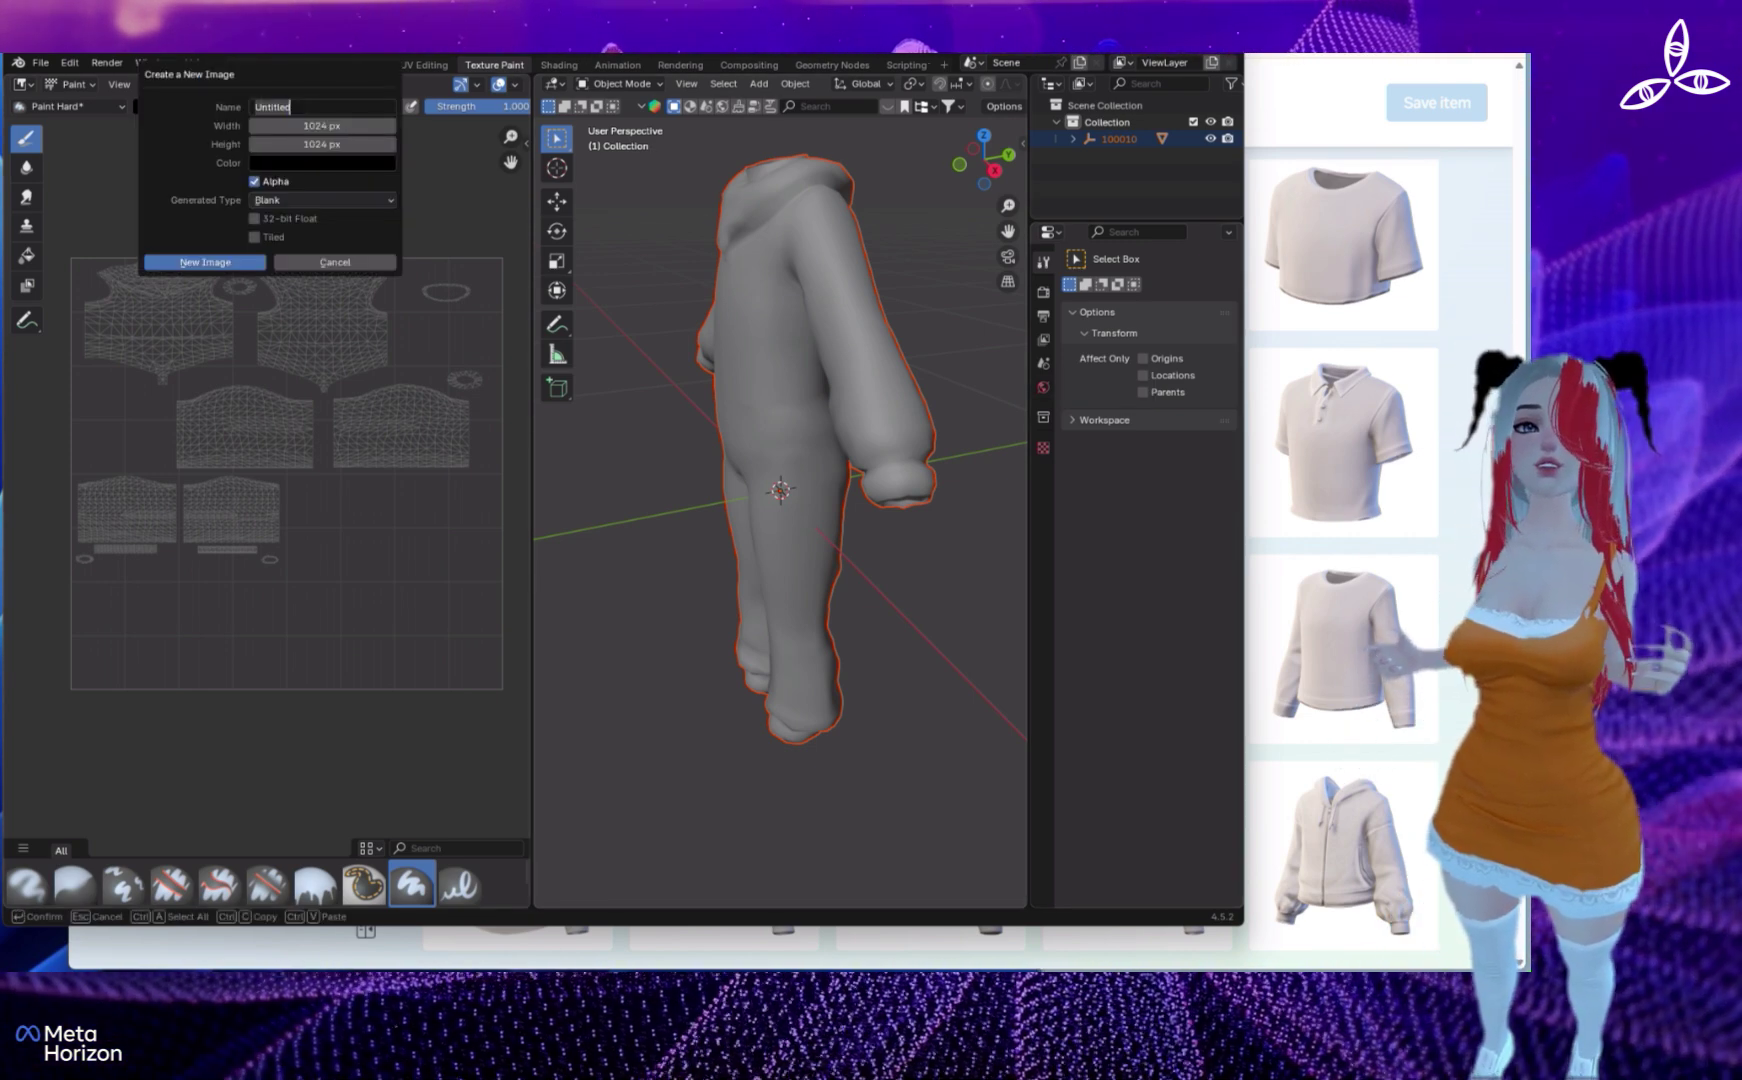
left_click(322, 126)
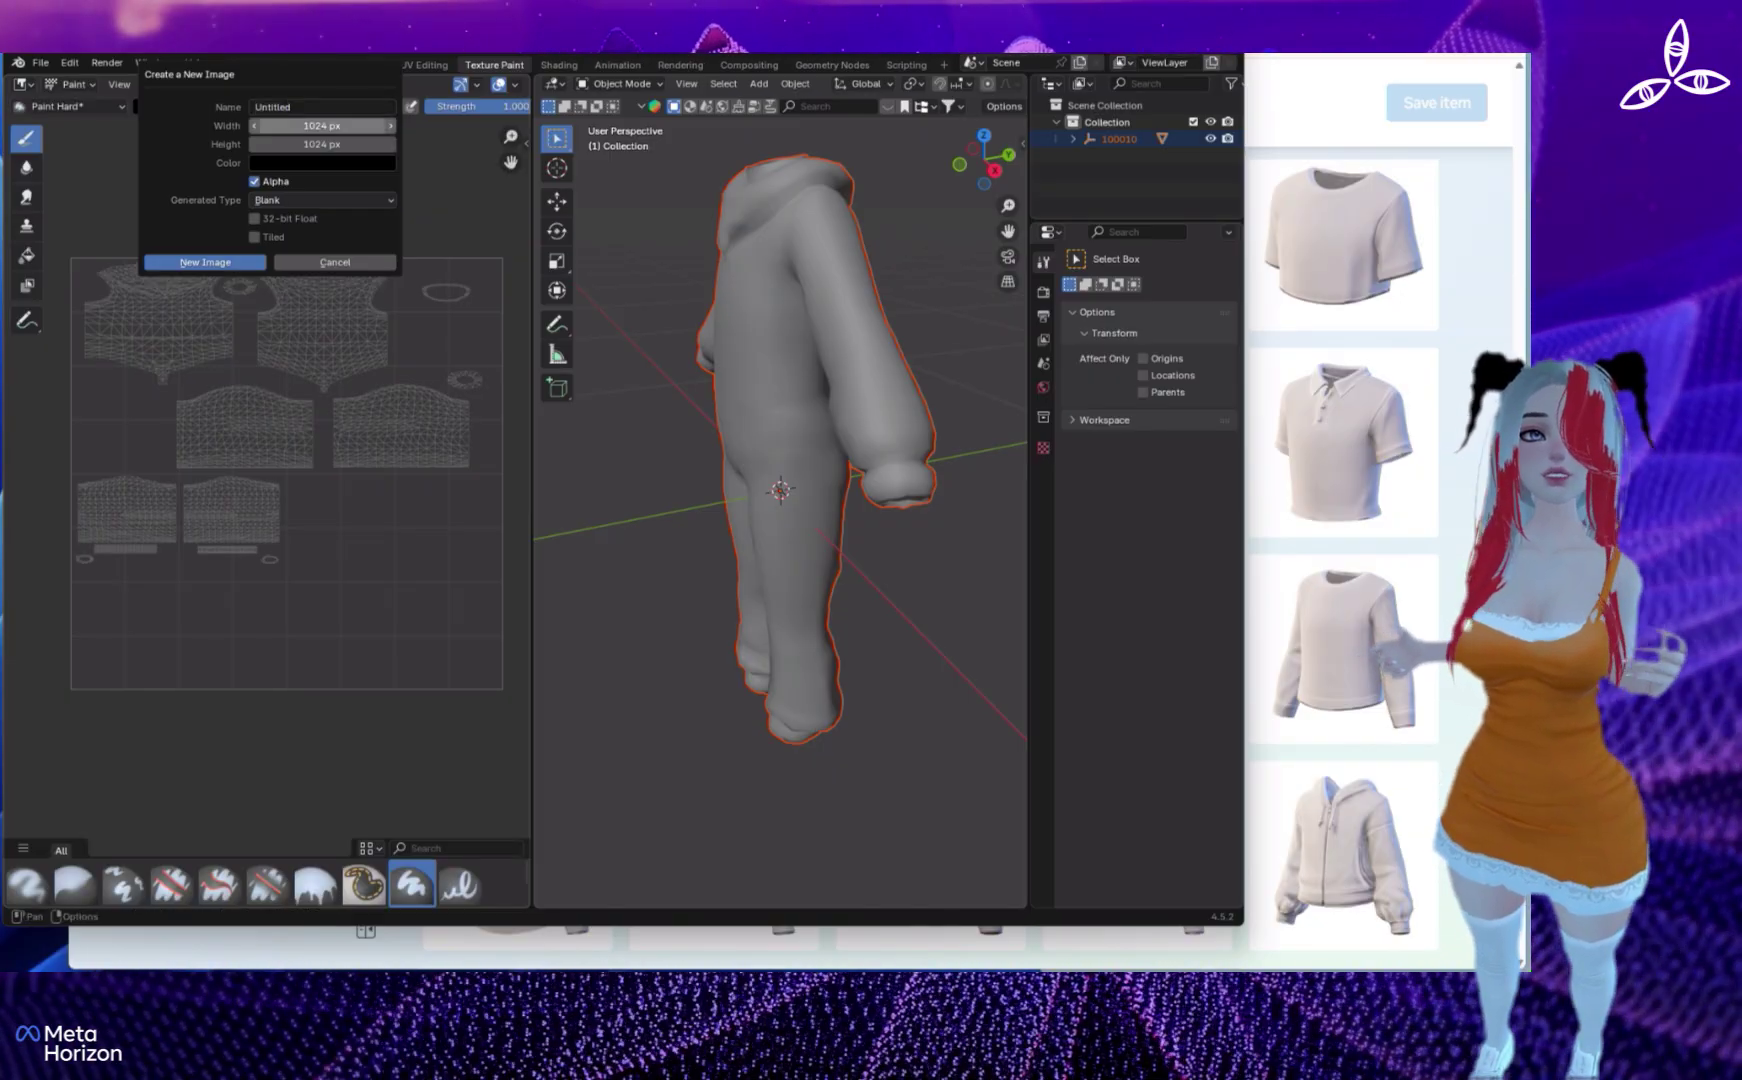
left_click(322, 107)
type("UV O")
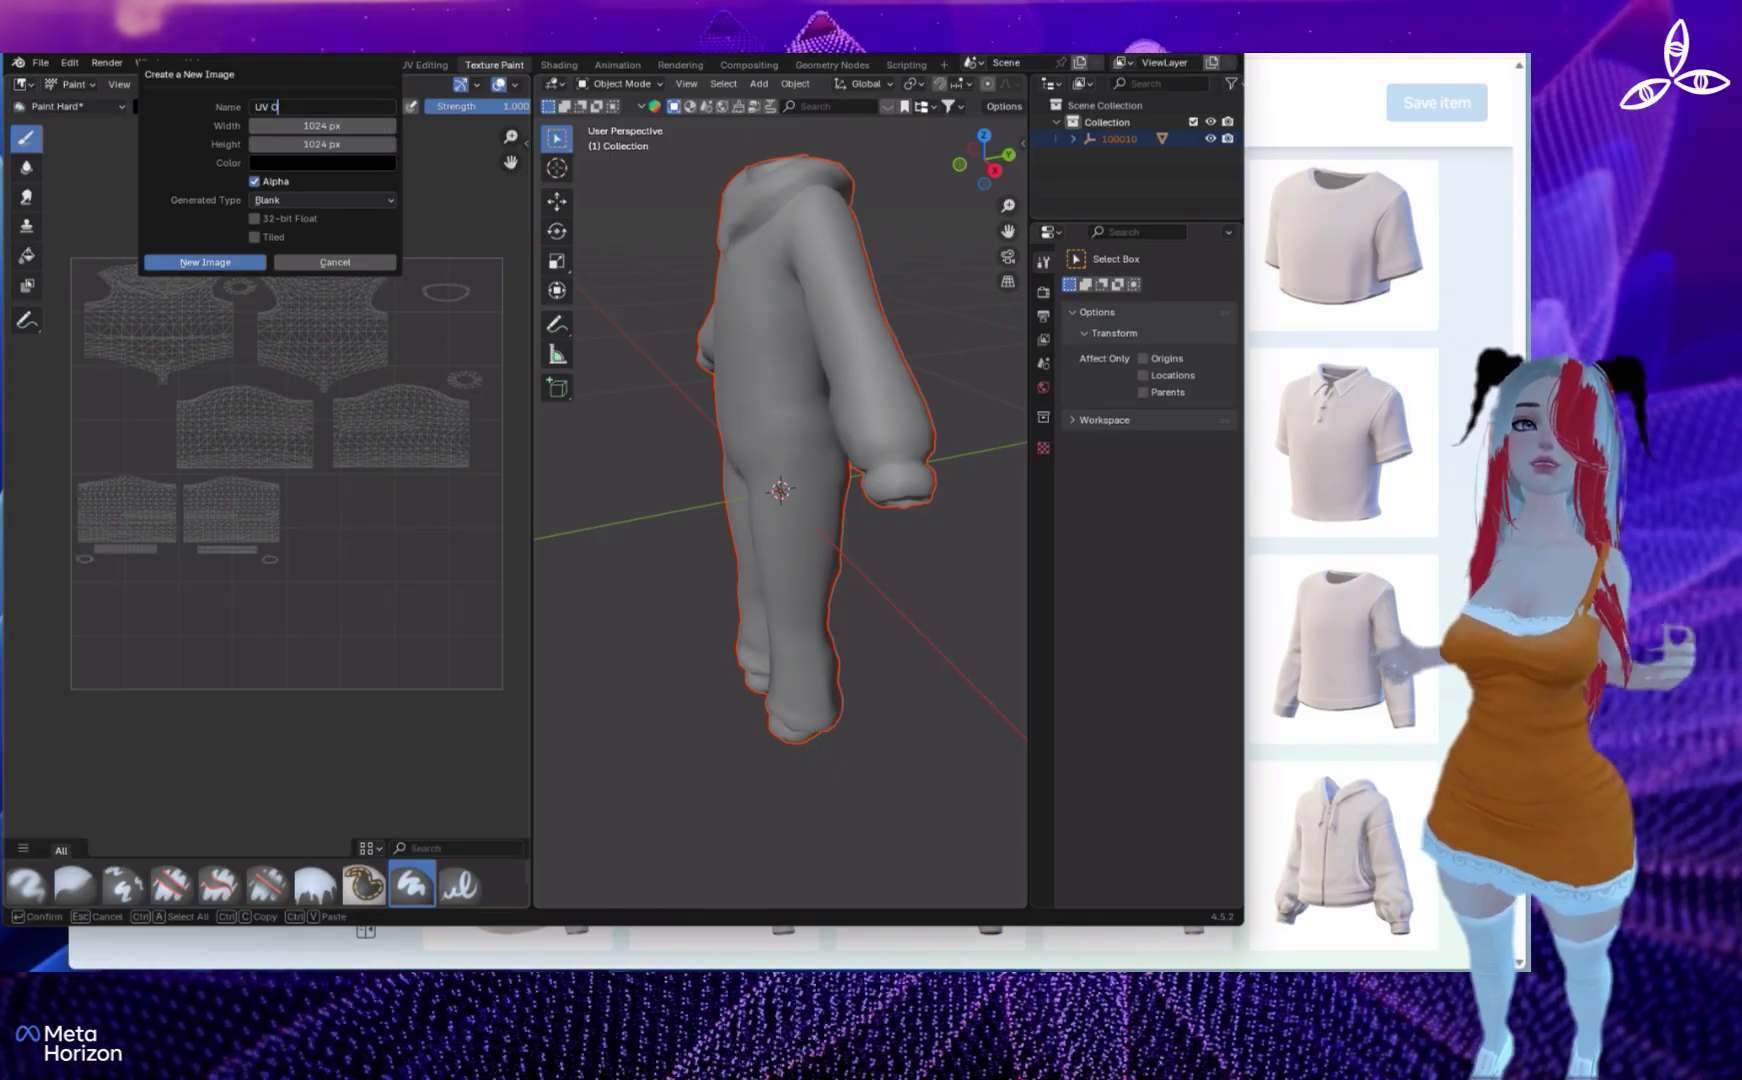
type("utput")
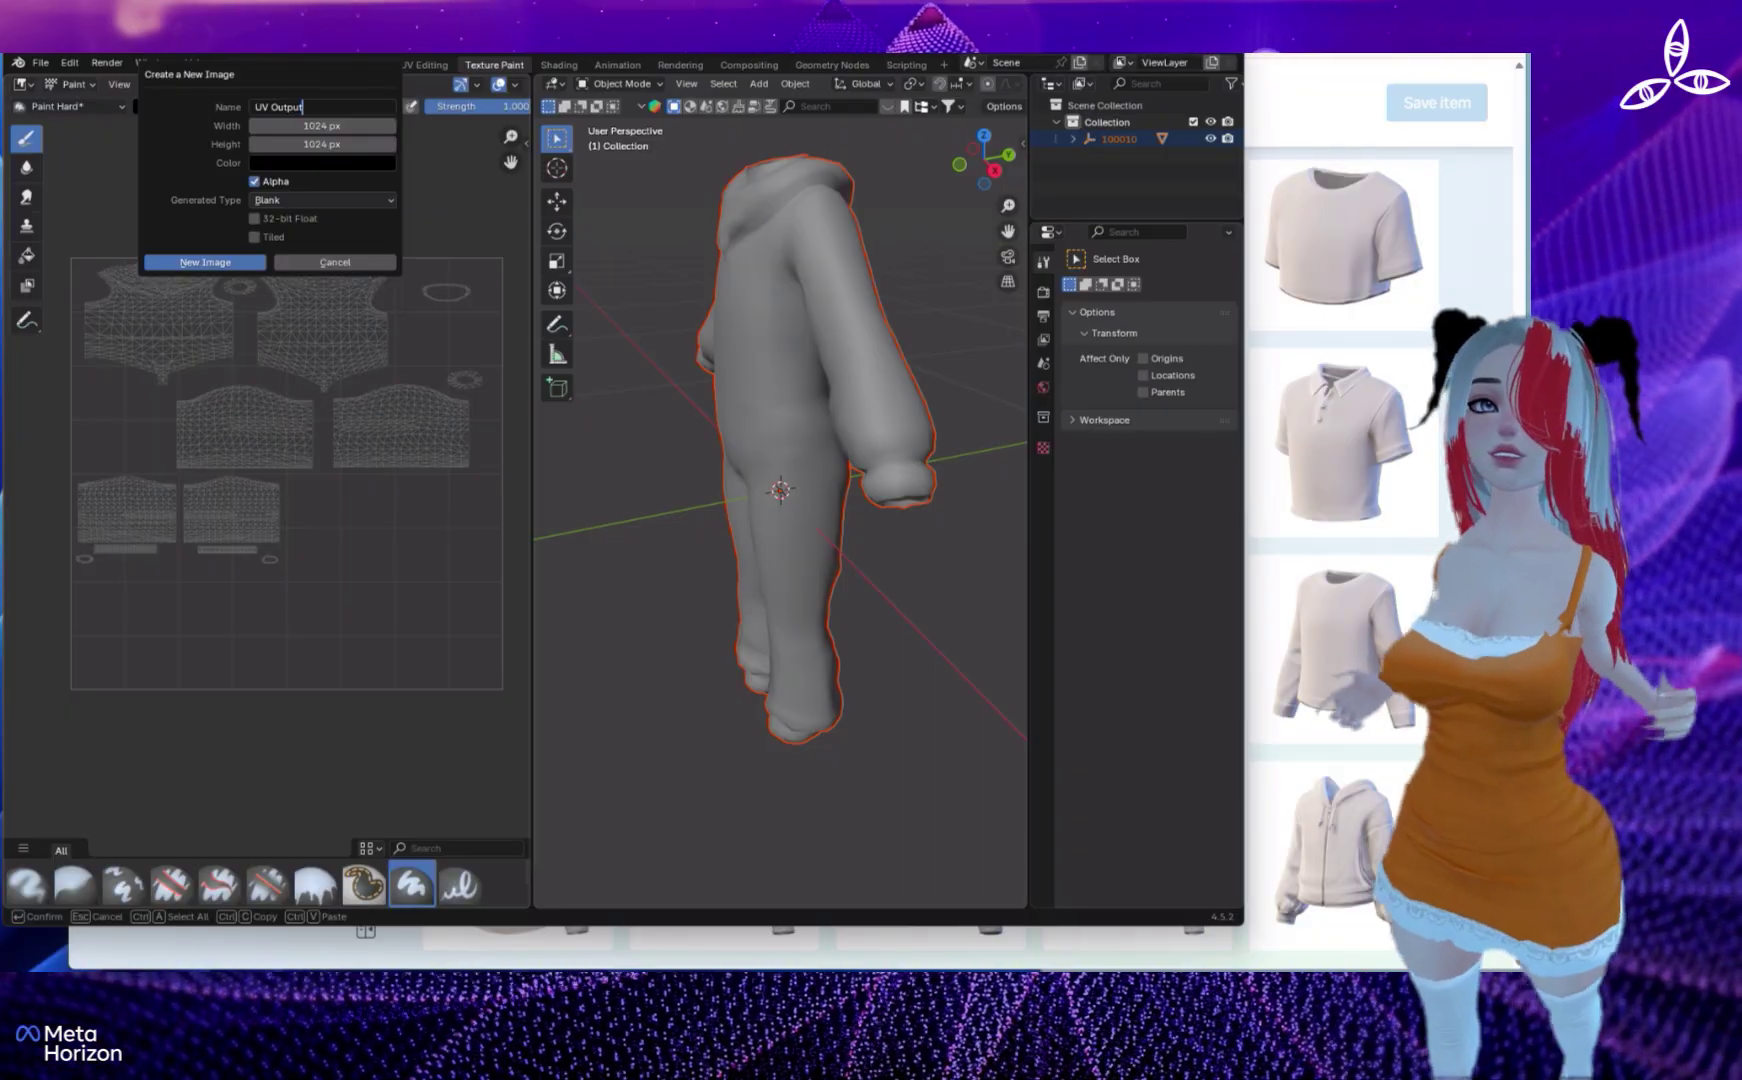
type("put")
key("Return")
scroll(266, 477, "down", 5)
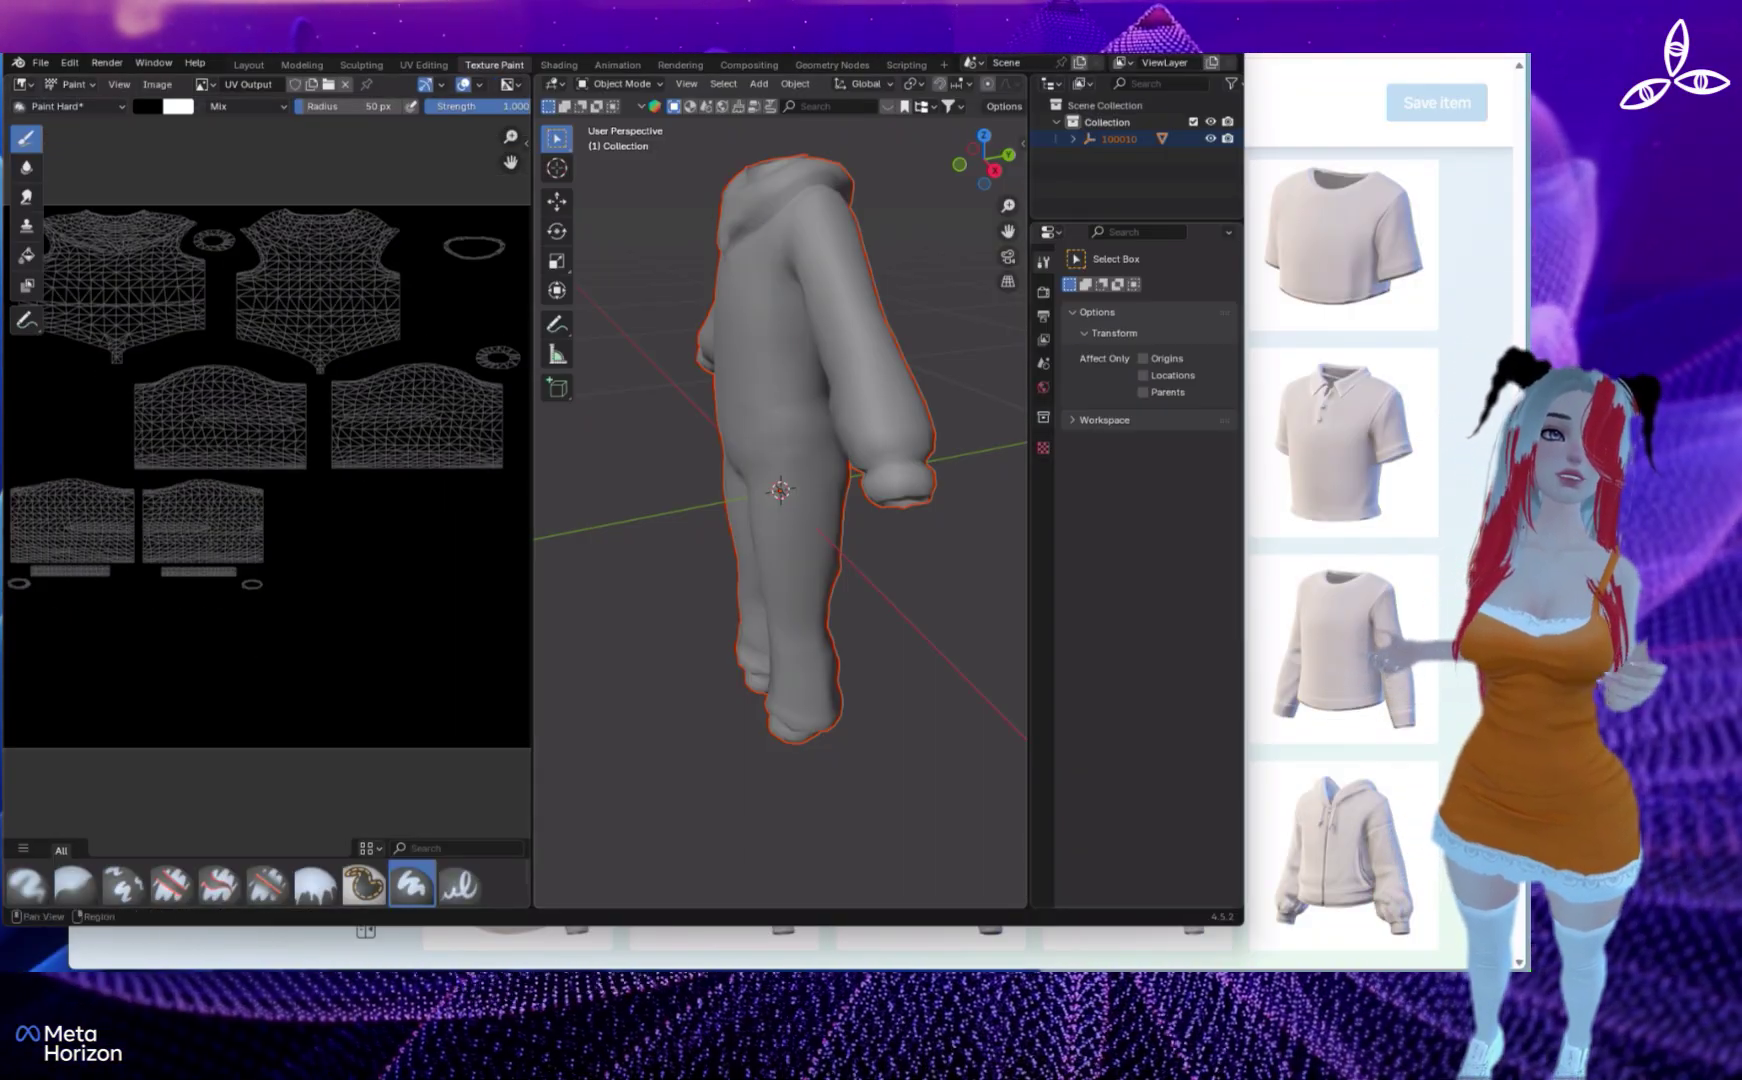
- Select the one-piece mesh and drive the Base Color of its material with an Image Texture
key("Tab")
key("Tab")
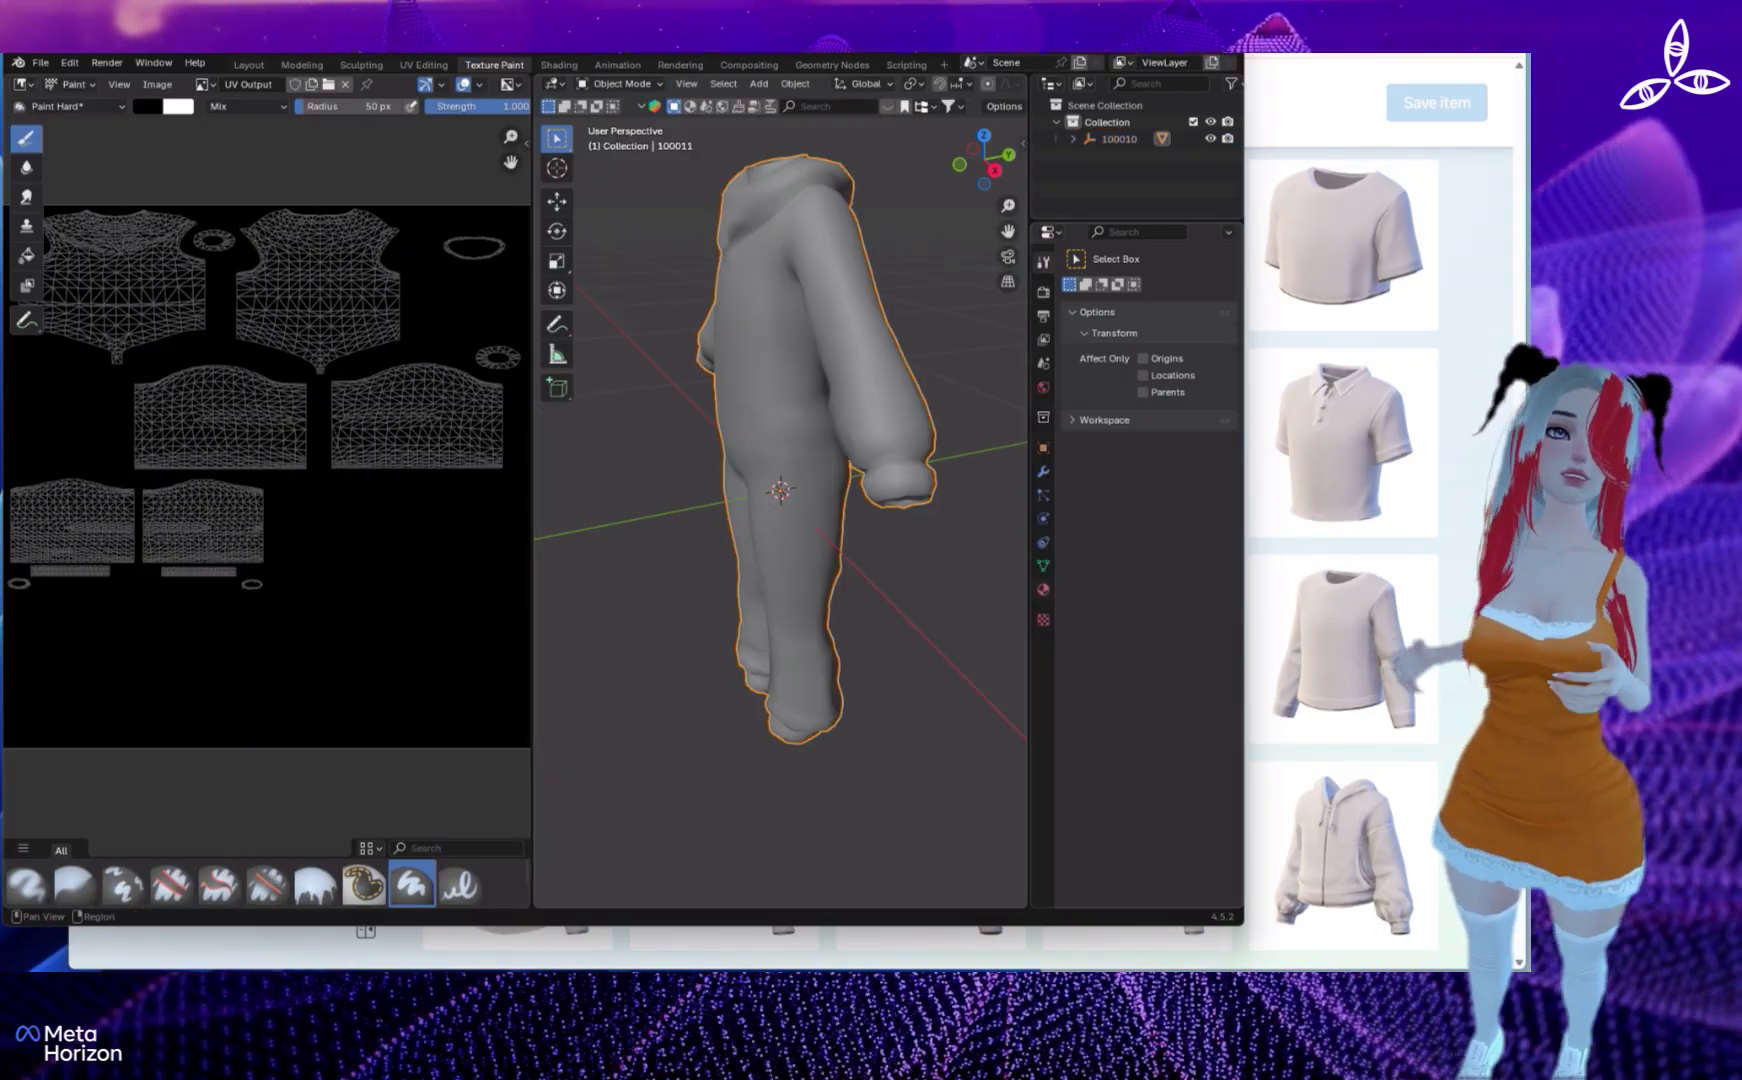
left_click(1043, 590)
left_click(1075, 362)
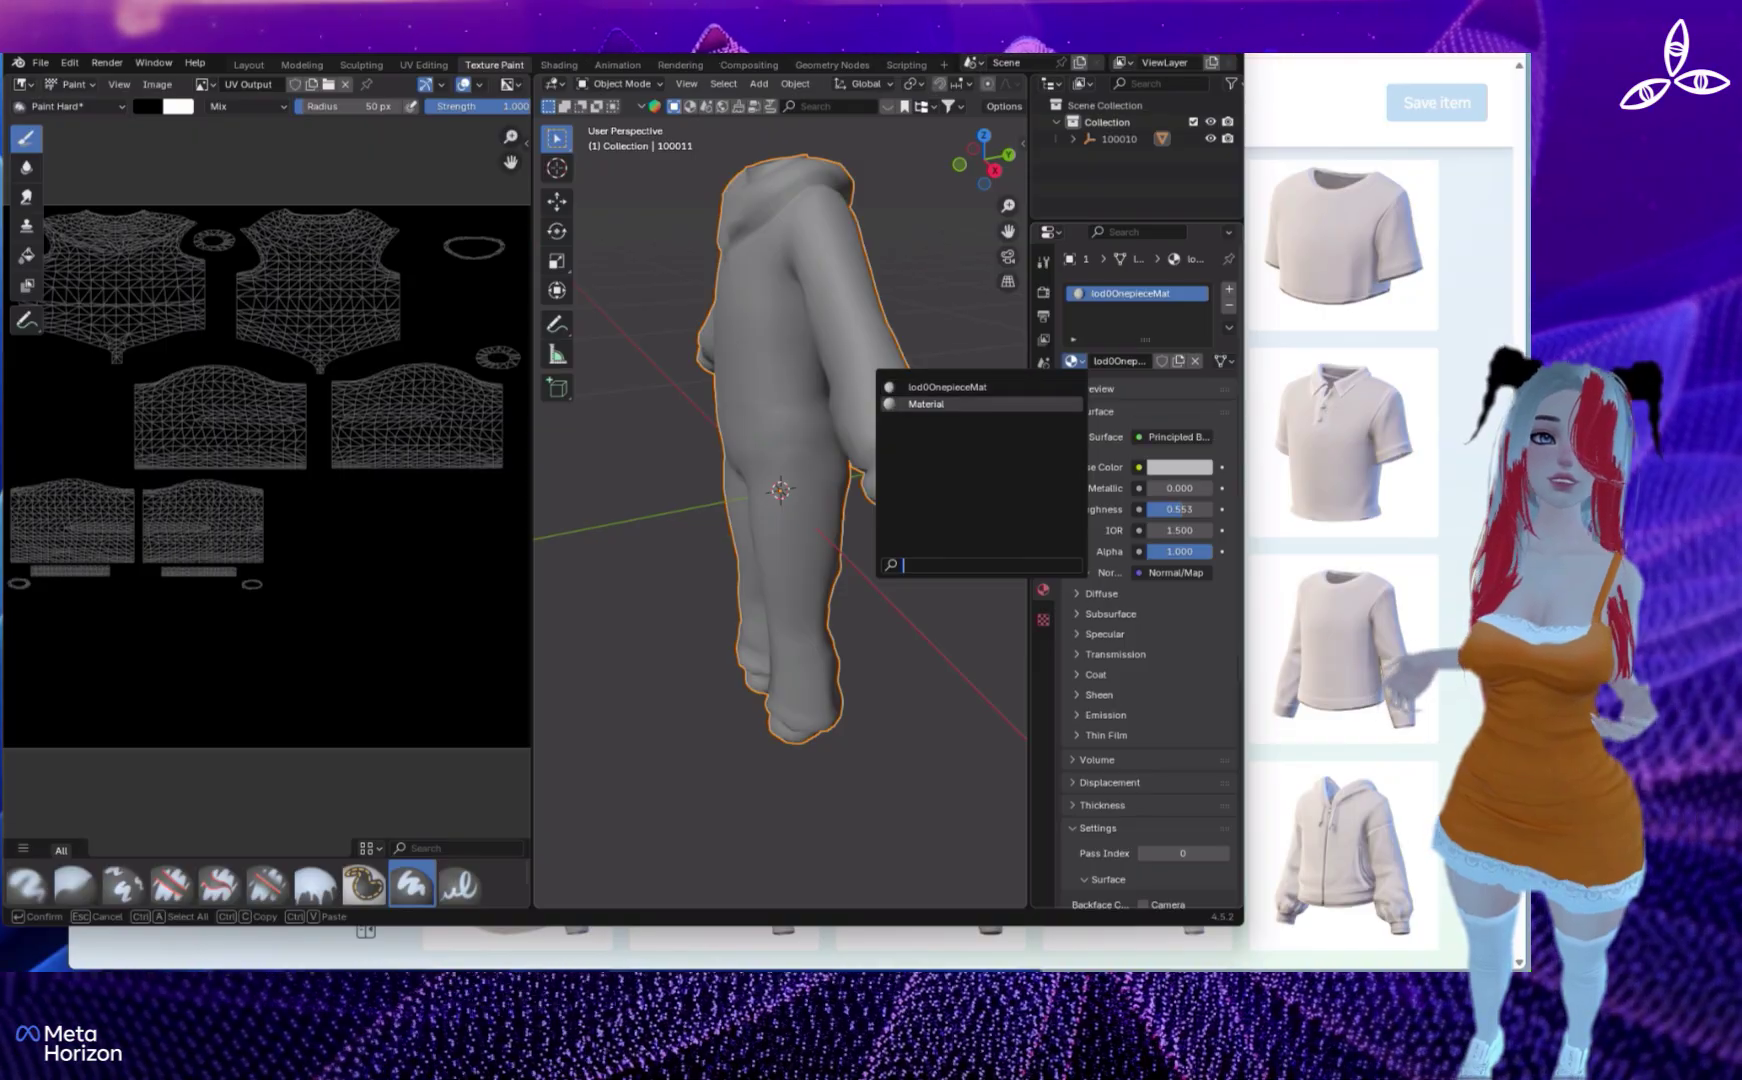
key("Escape")
left_click(1138, 467)
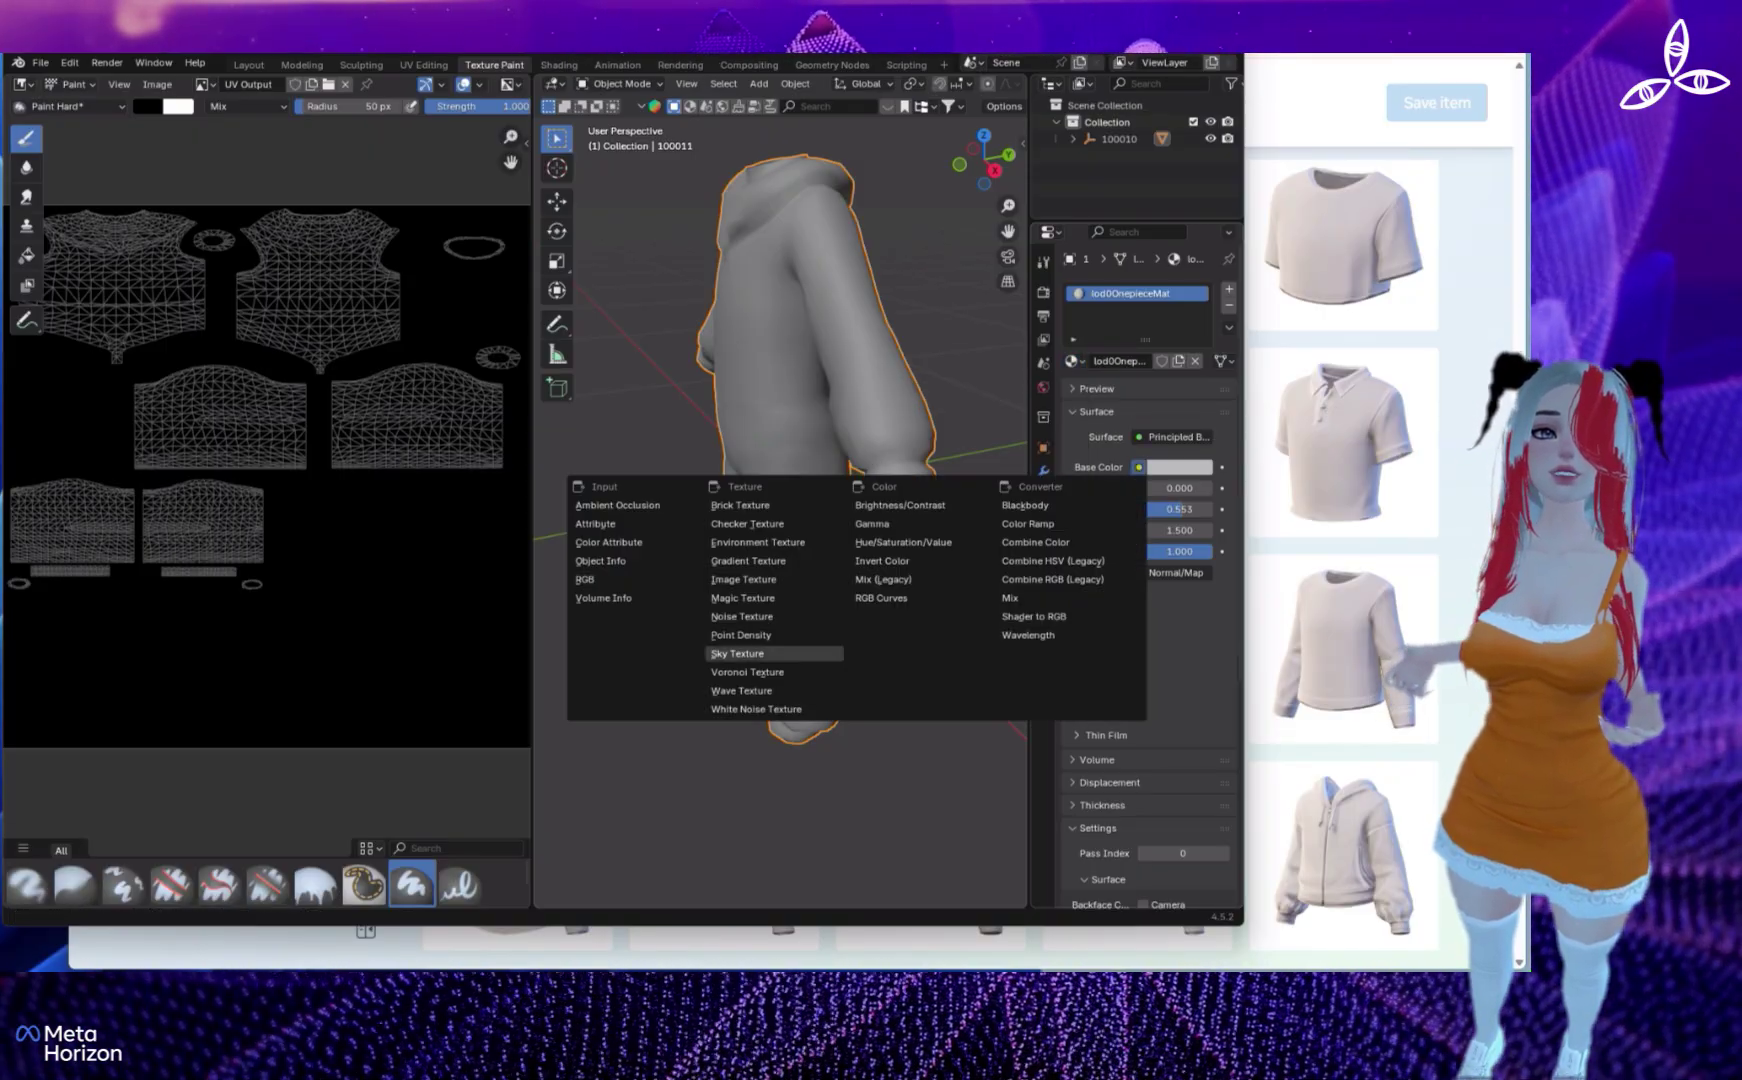
left_click(743, 579)
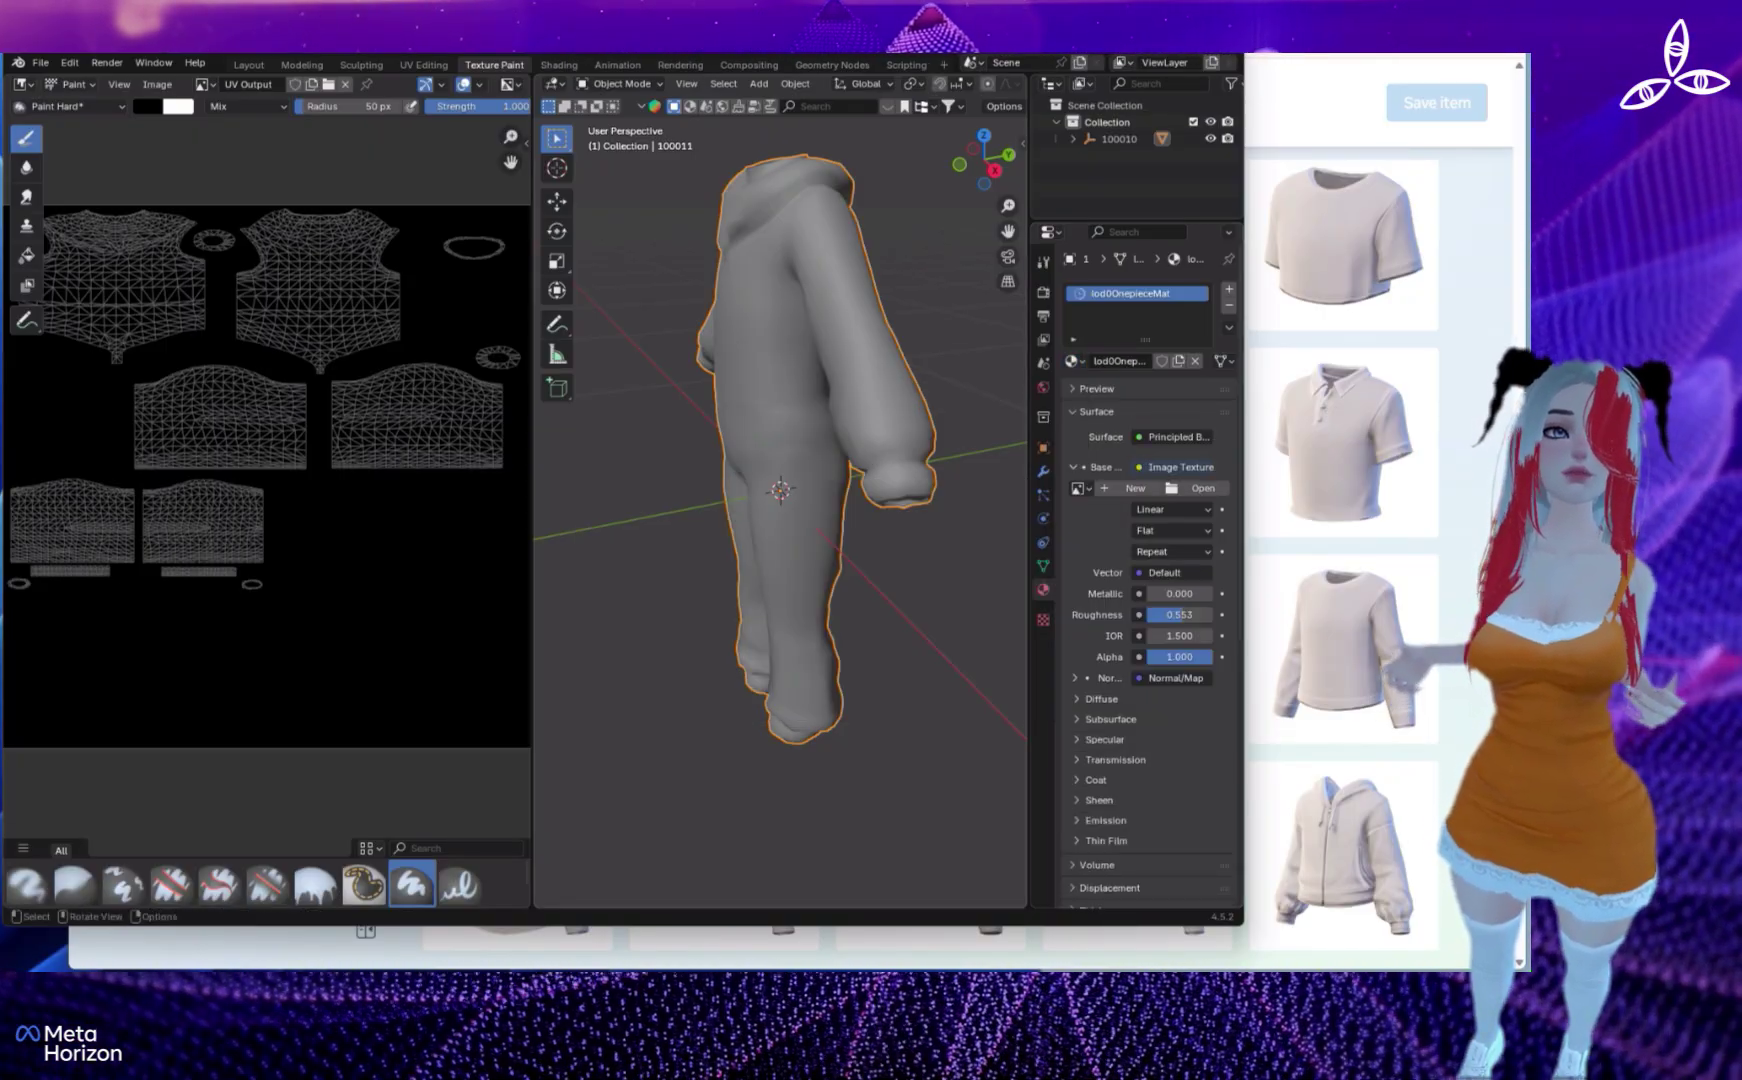
- Assign the UV Output image to the material's Base Color texture
left_click(1080, 488)
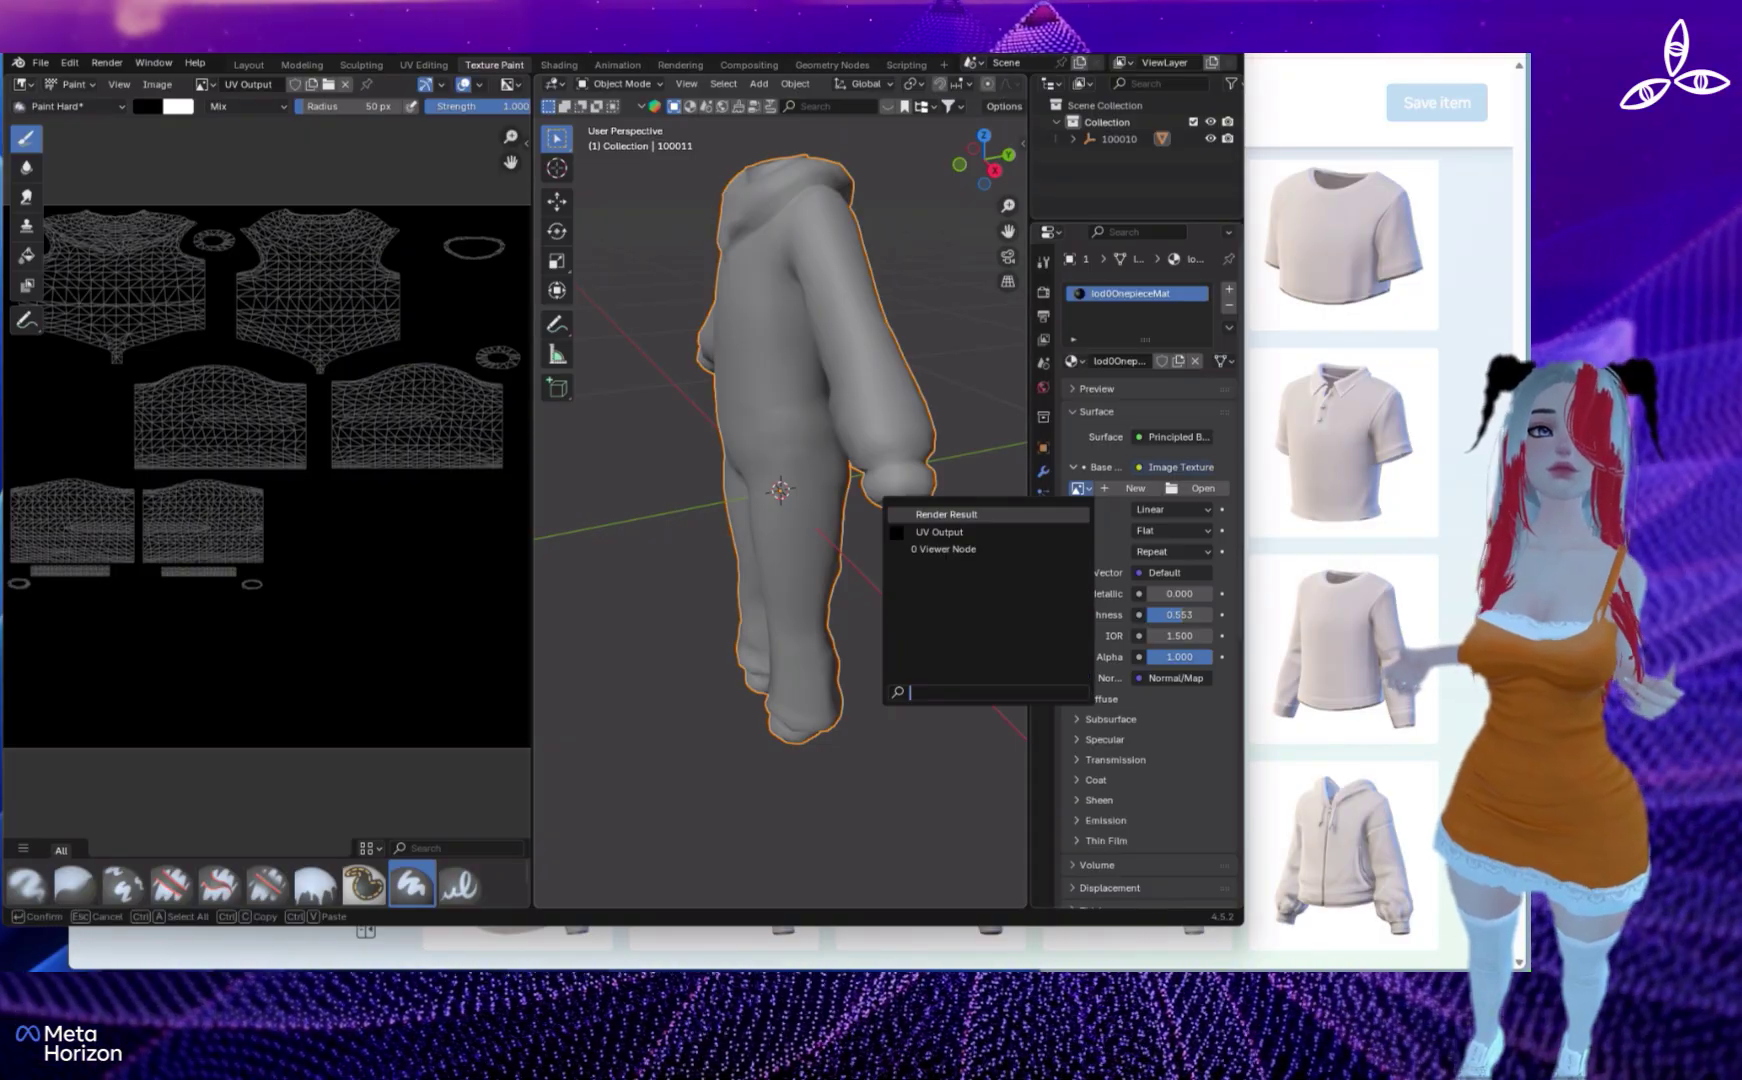
left_click(955, 533)
middle_click_drag(760, 490, 897, 470)
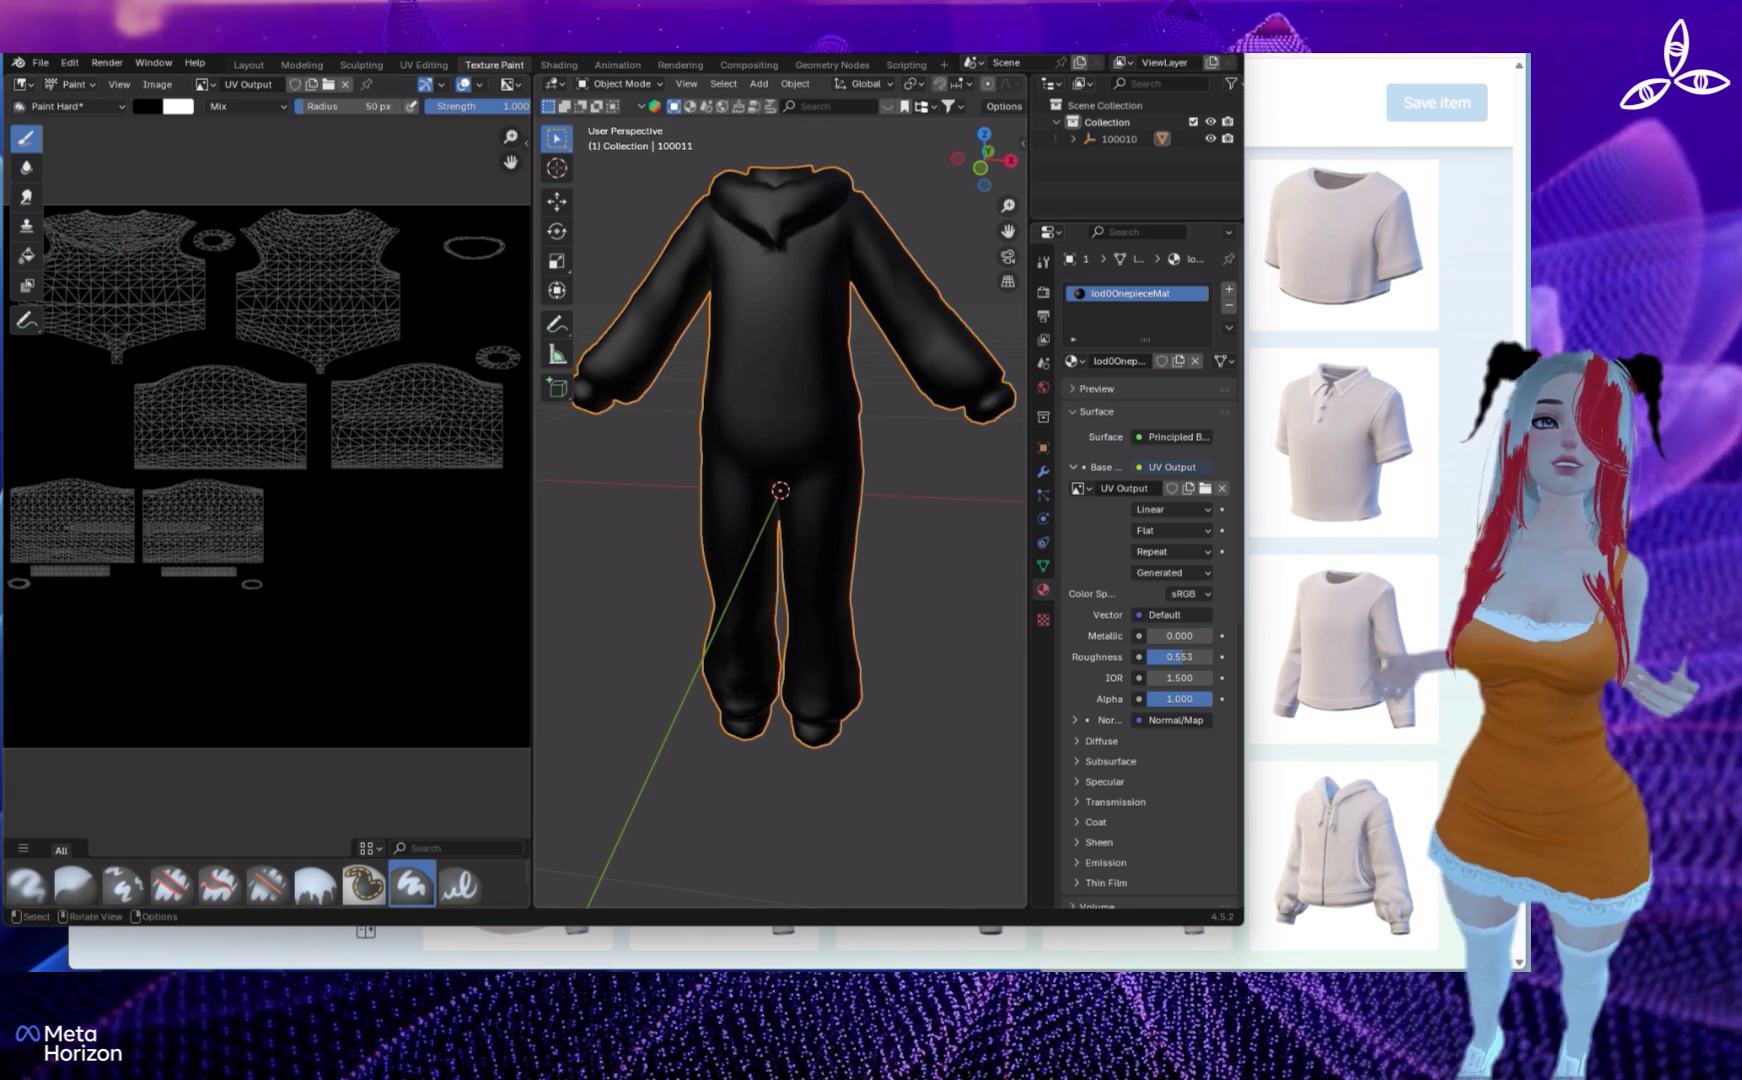
- Widen the 3D viewport and the image editor, and set the brush colour to blue
left_click_drag(1030, 500, 1051, 500)
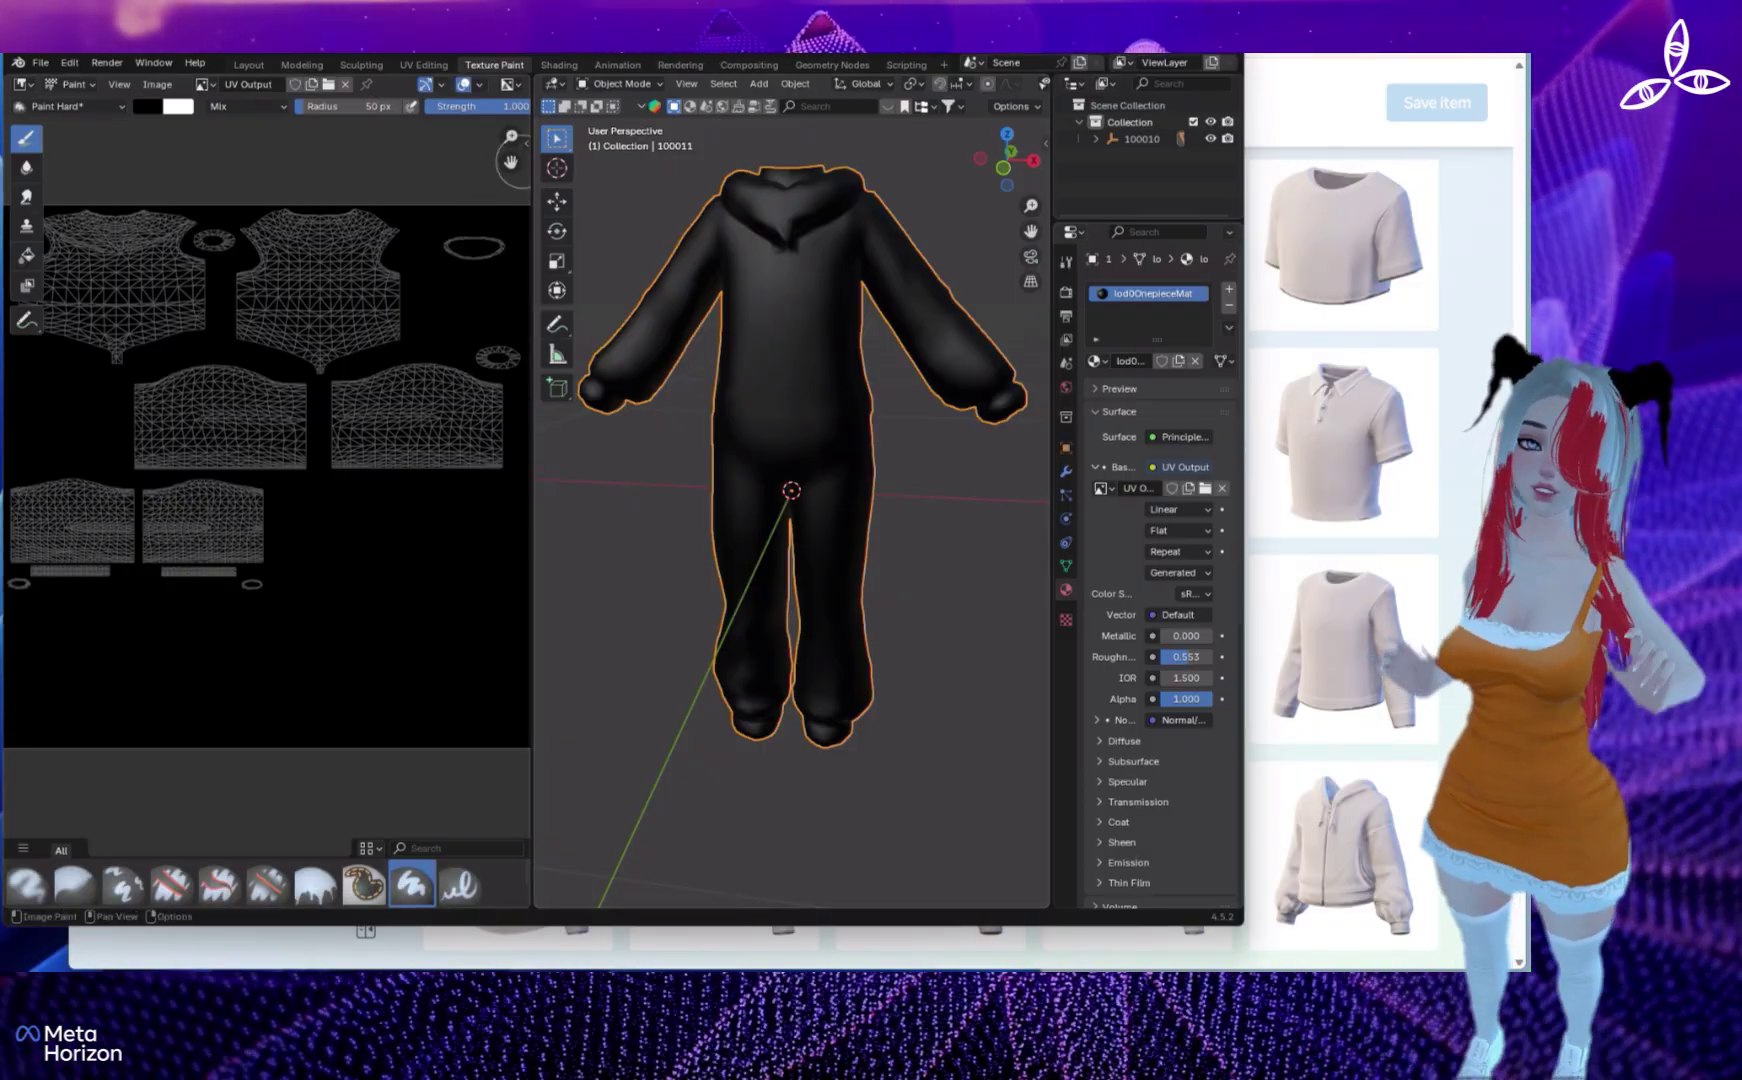
mouse_move(532, 500)
left_mouse_down()
mouse_move(170, 500)
mouse_move(585, 500)
left_mouse_up()
left_click(147, 106)
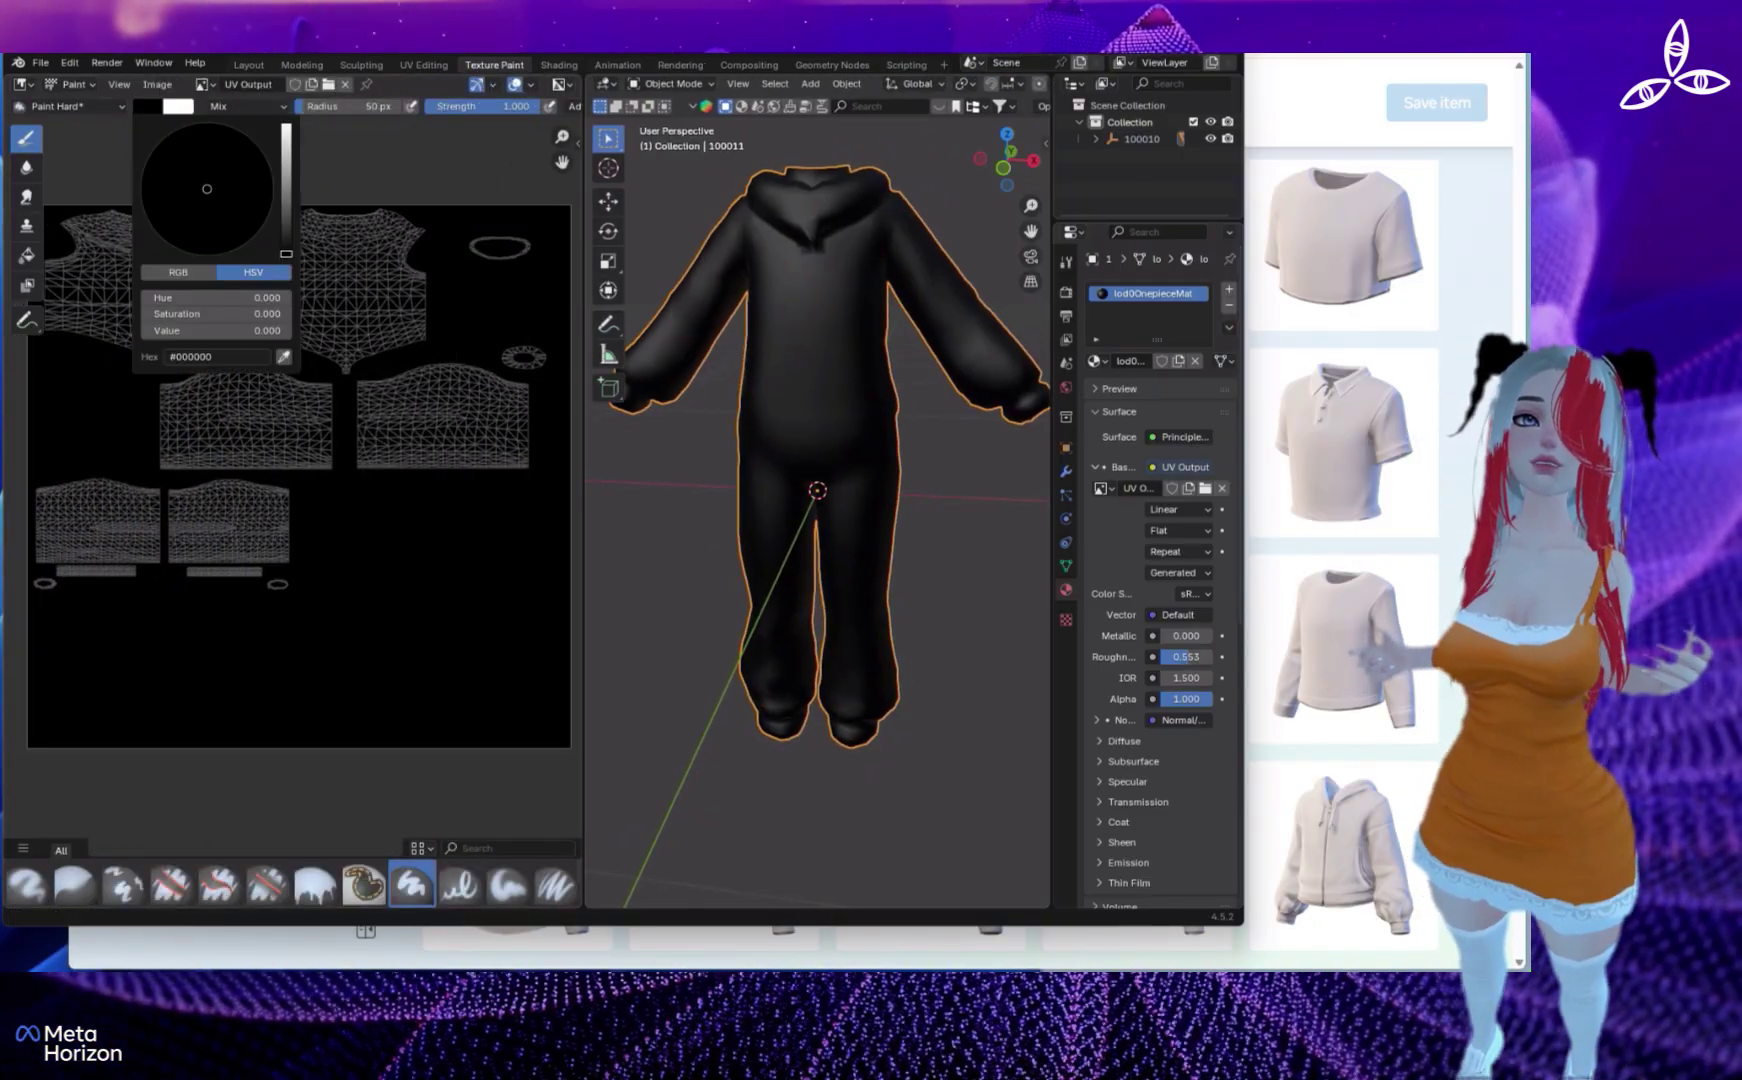
left_click_drag(286, 254, 286, 124)
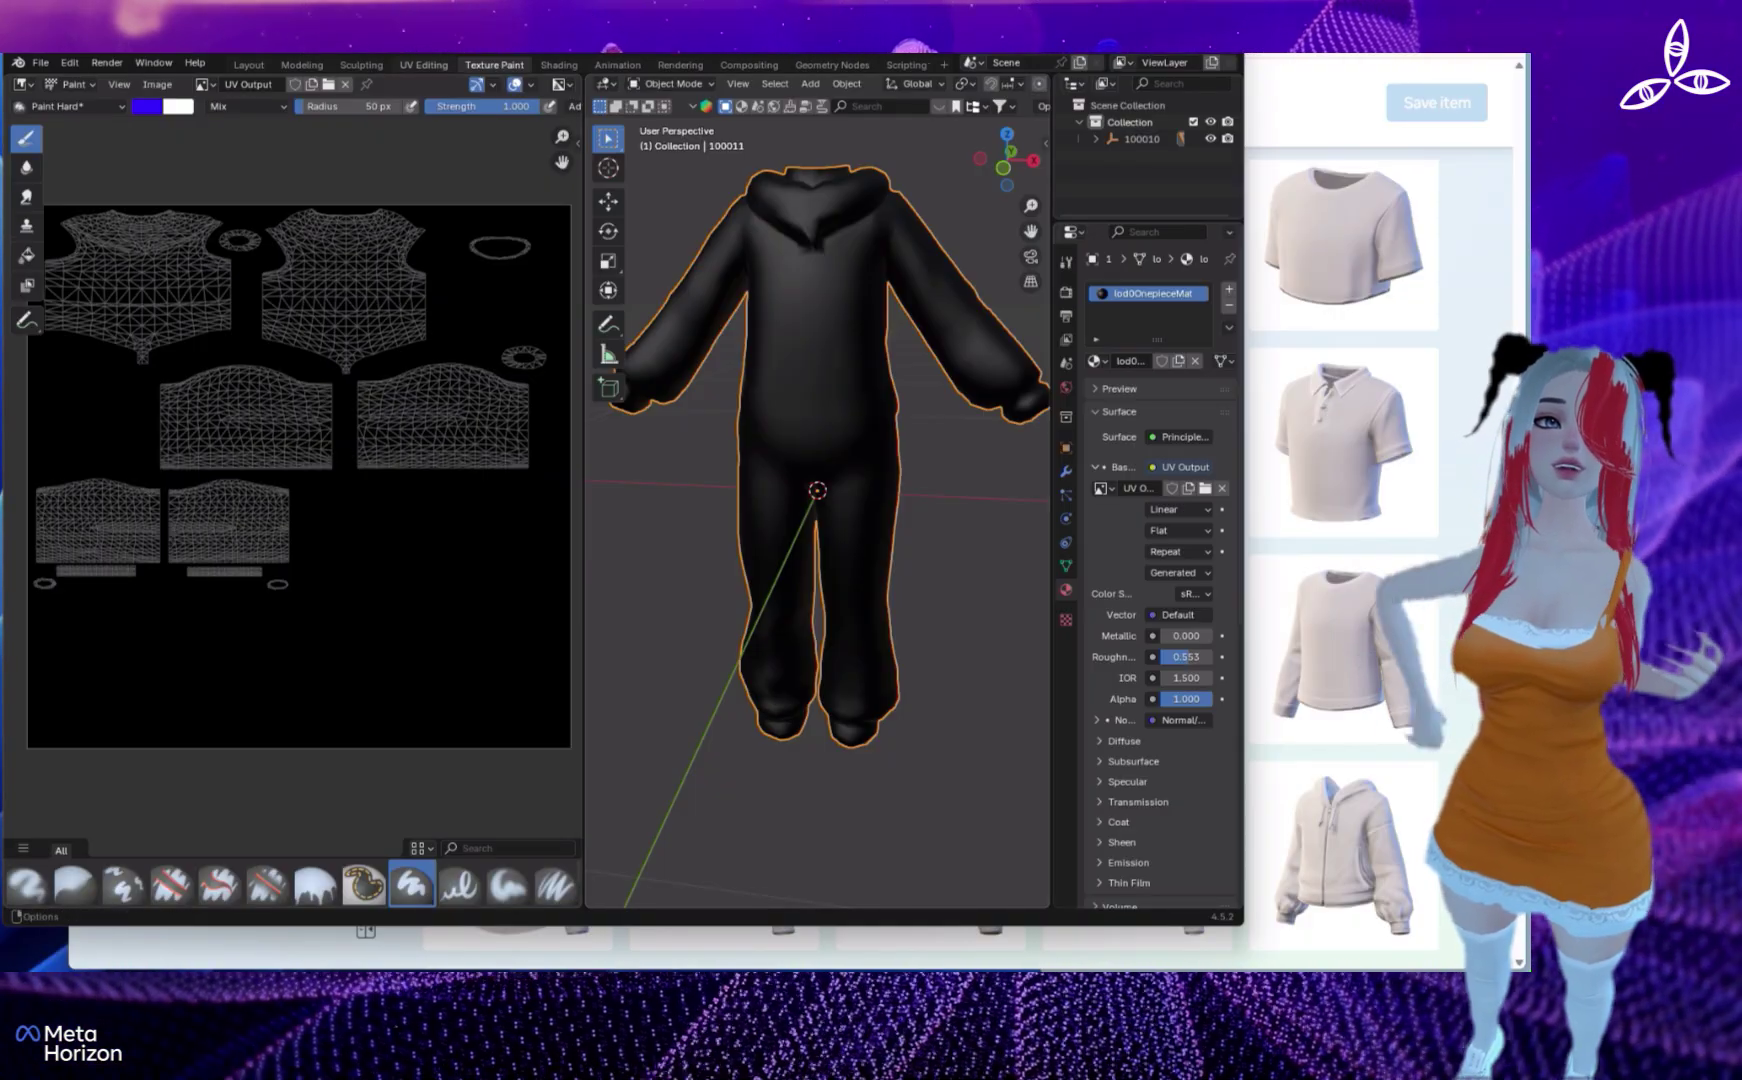
- Enter Texture Paint mode and paint light-blue #00AFFF stripes with a 20 px brush radius from the chest down the front of both legs
left_click(424, 65)
key("ctrl+Page_Down")
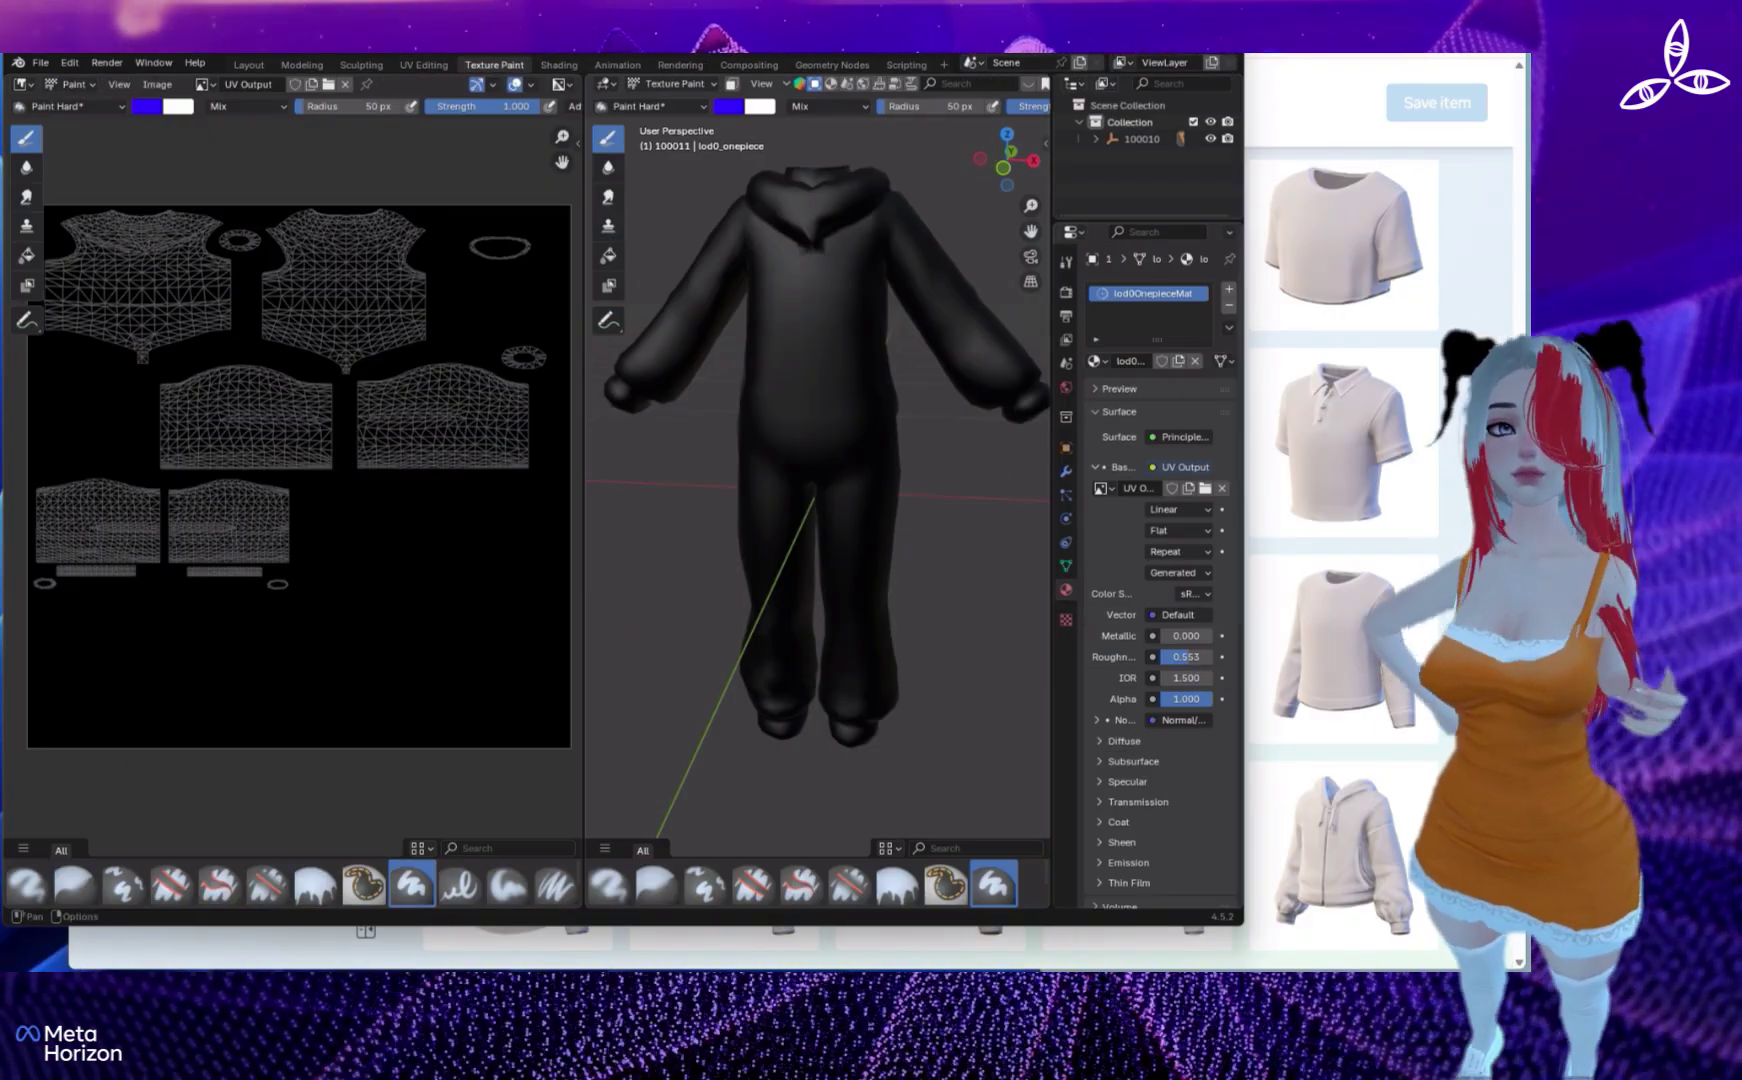
left_click(728, 106)
left_click_drag(850, 150, 816, 124)
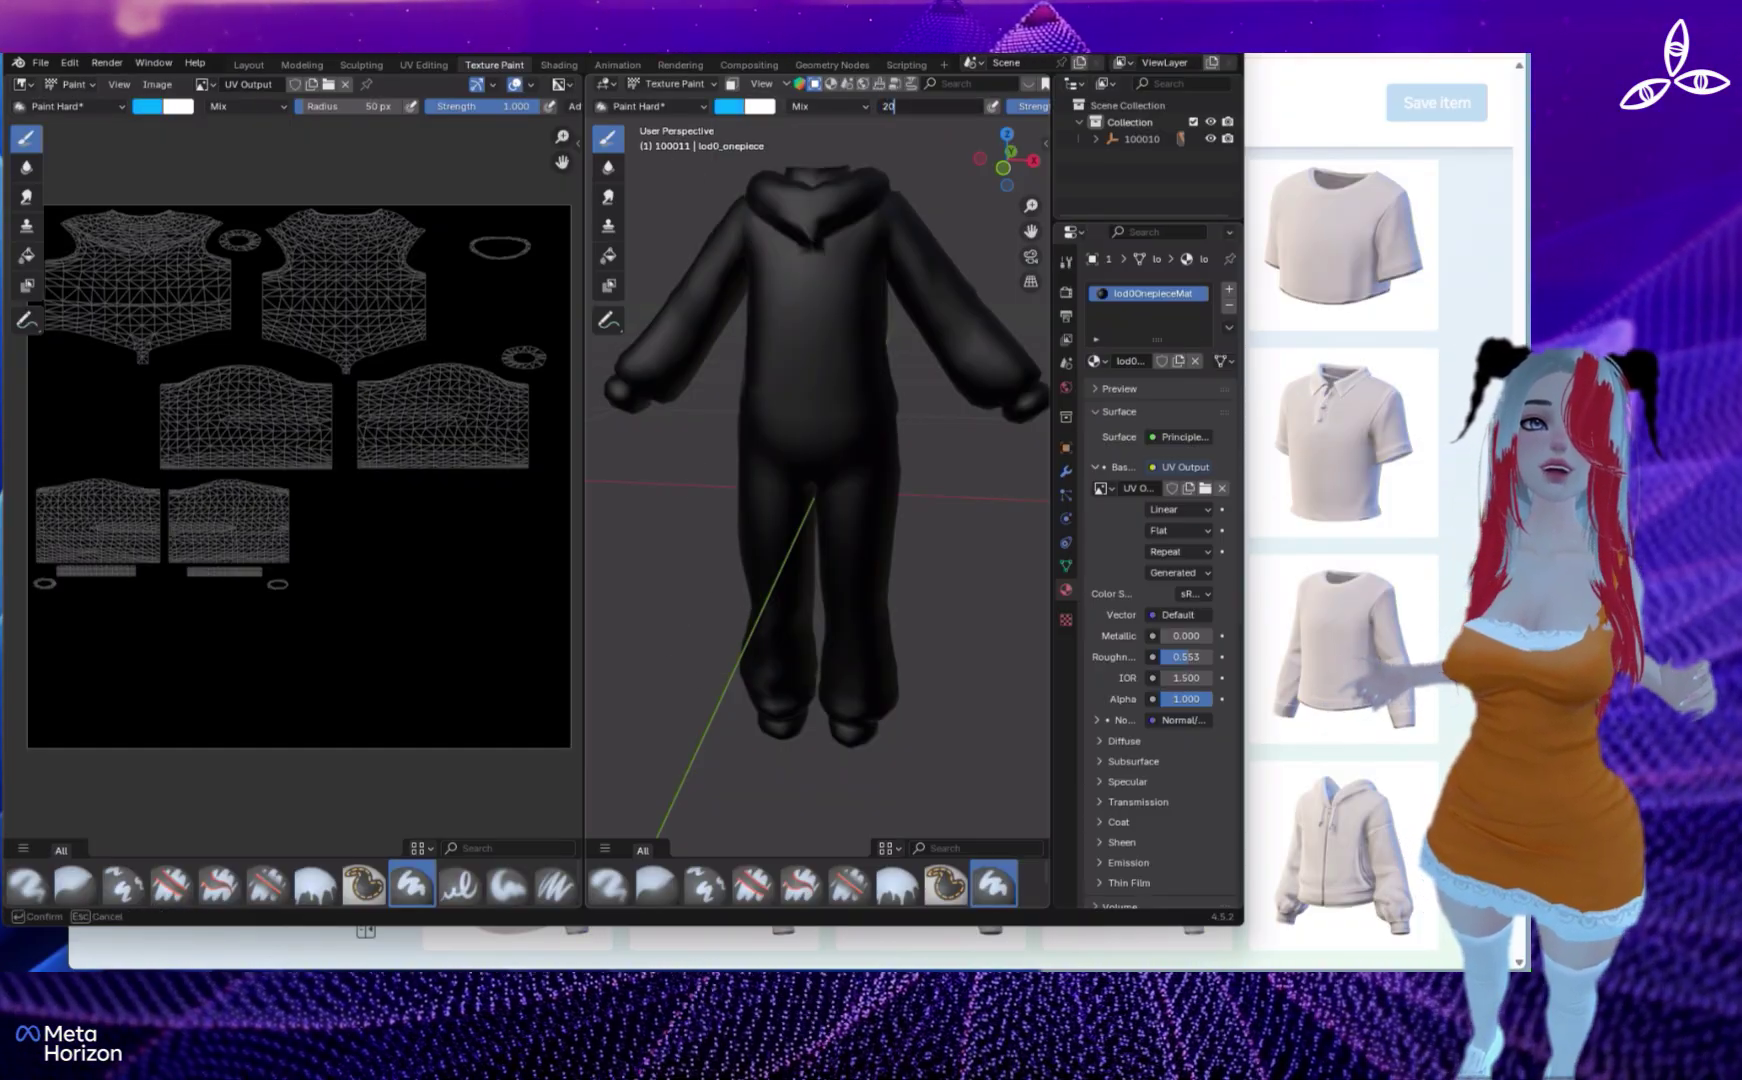
left_click_drag(782, 660, 815, 313)
left_click_drag(835, 240, 858, 735)
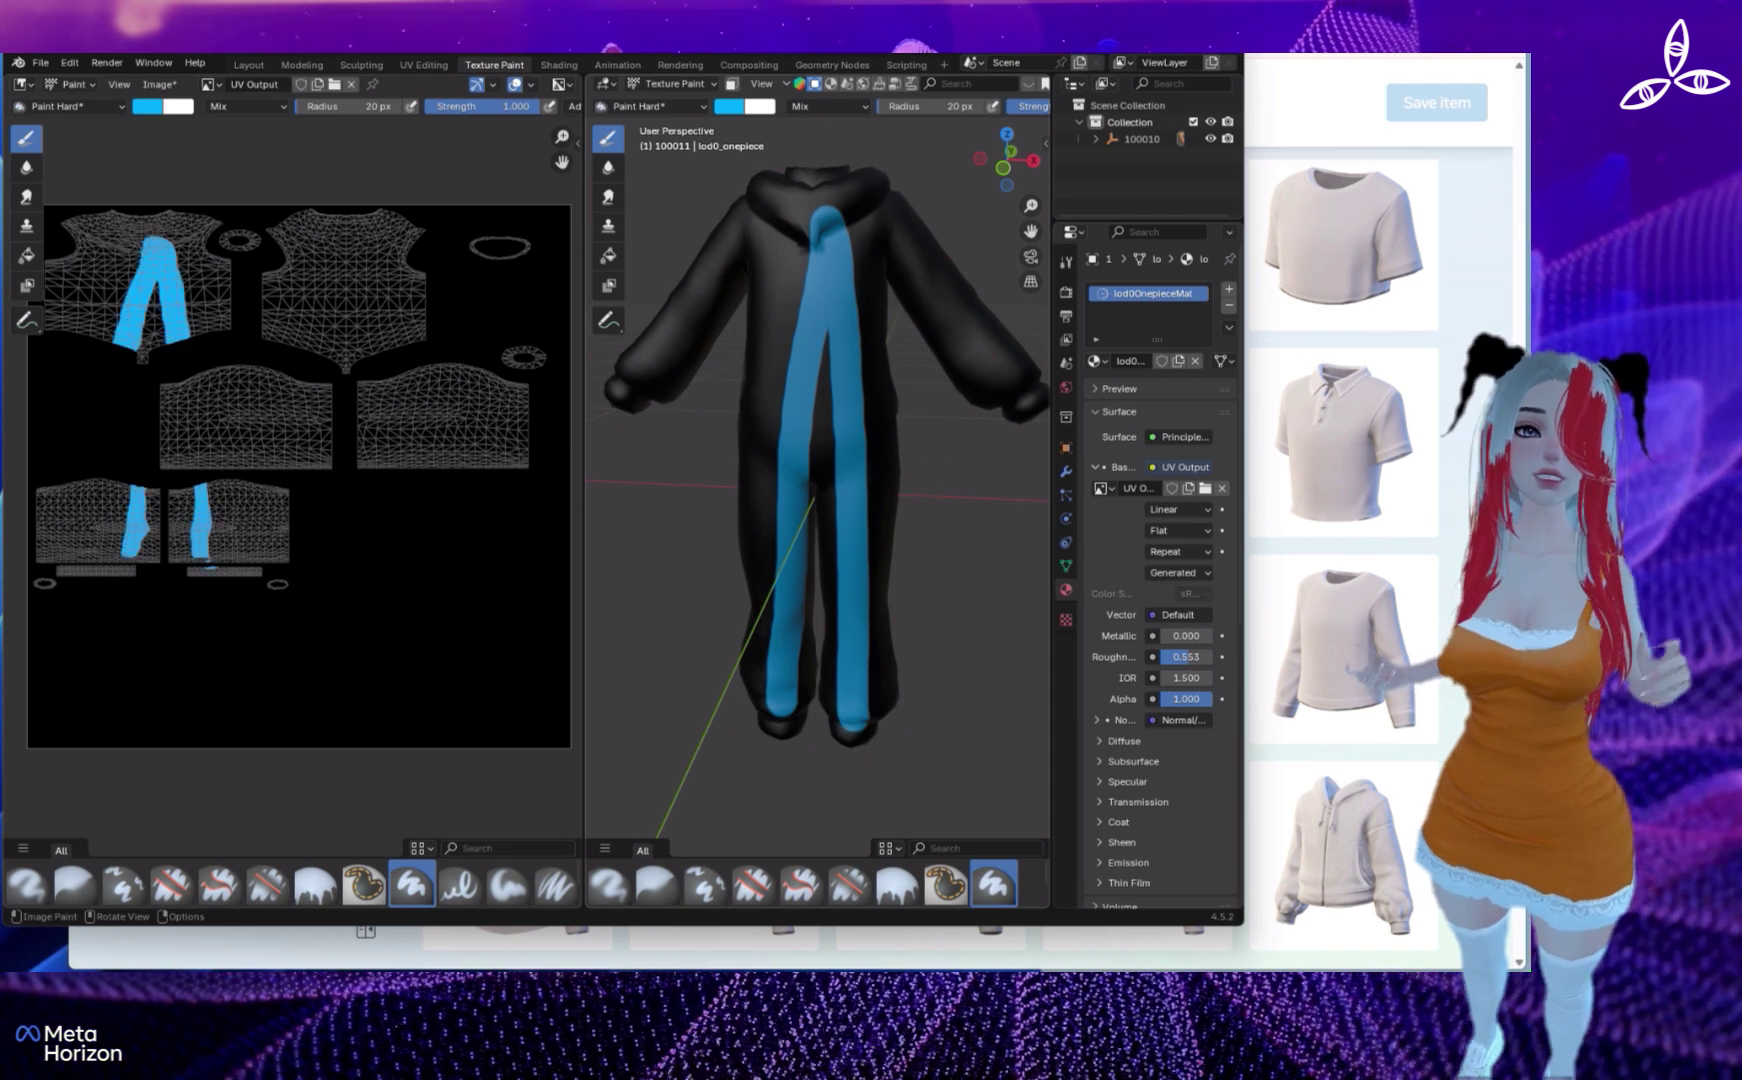
- Change the brush colour to green and paint a stripe across the upper chest and down the front of both sleeves
left_click(730, 106)
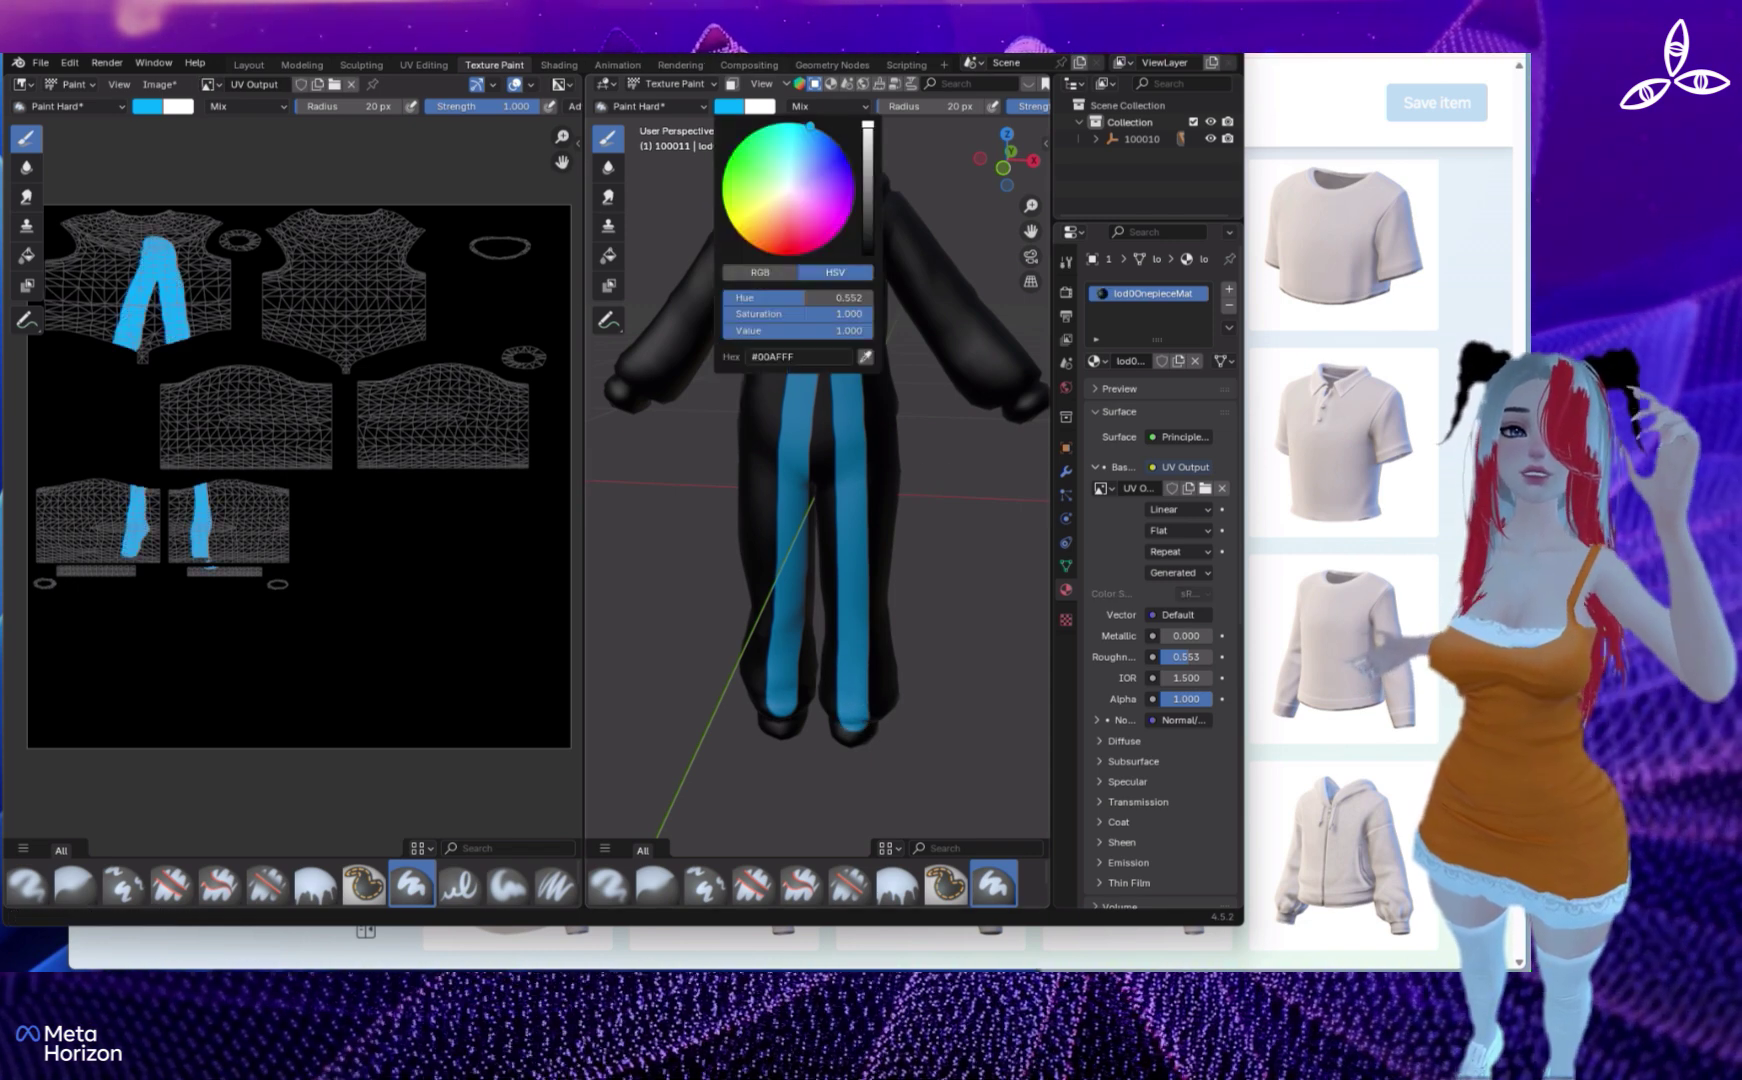
left_click(727, 171)
mouse_move(628, 395)
left_mouse_down()
mouse_move(758, 224)
mouse_move(882, 223)
left_mouse_up()
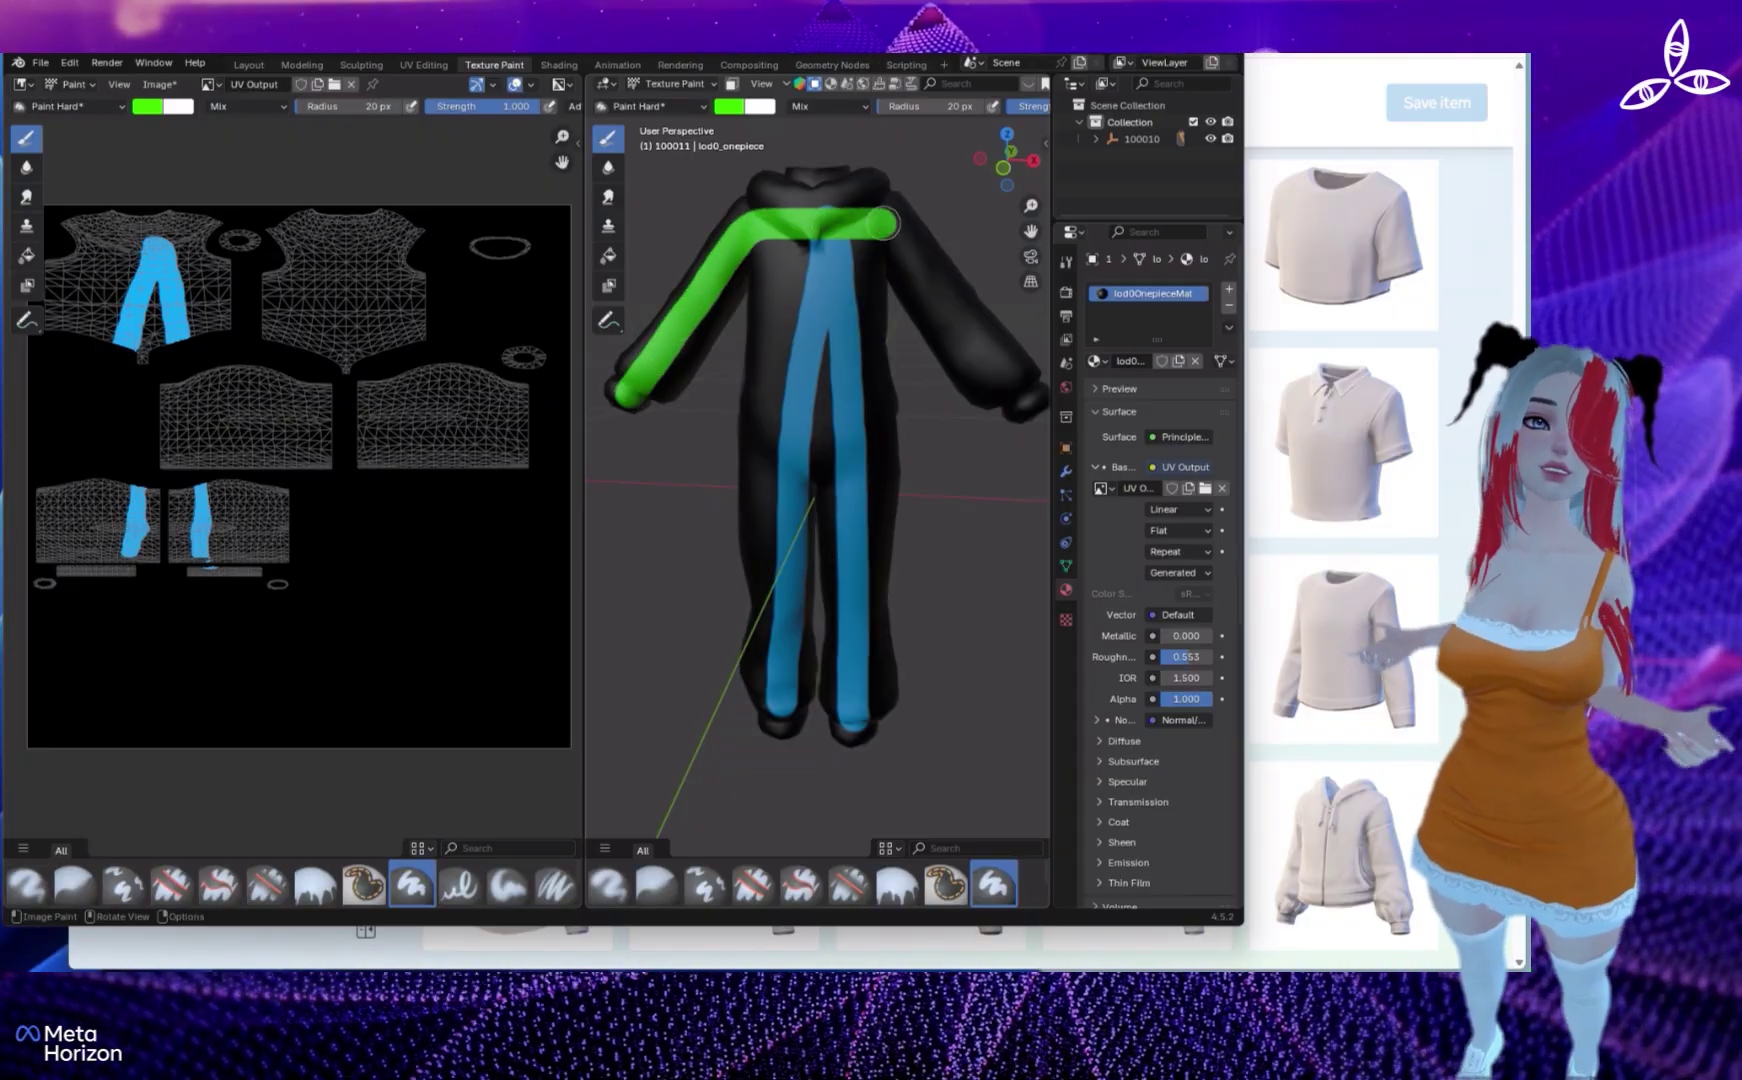
left_click_drag(1010, 386, 1025, 398)
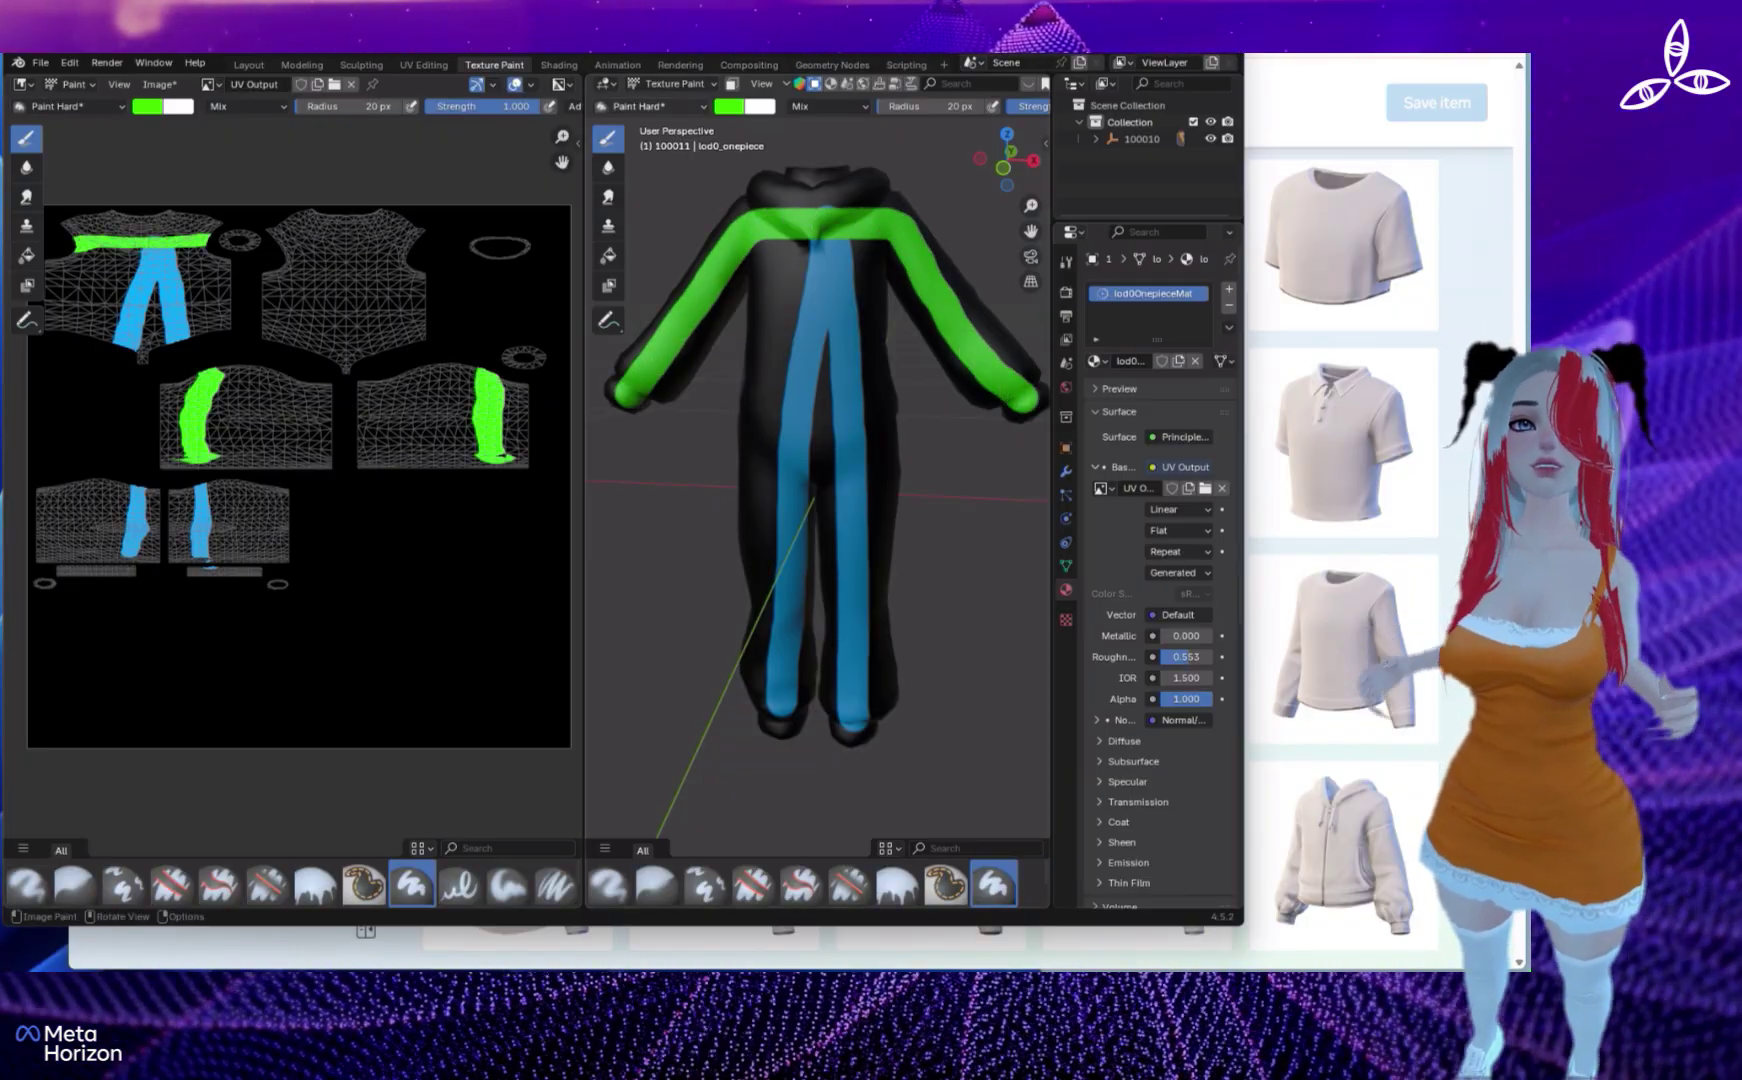
middle_click_drag(836, 204, 500, 204)
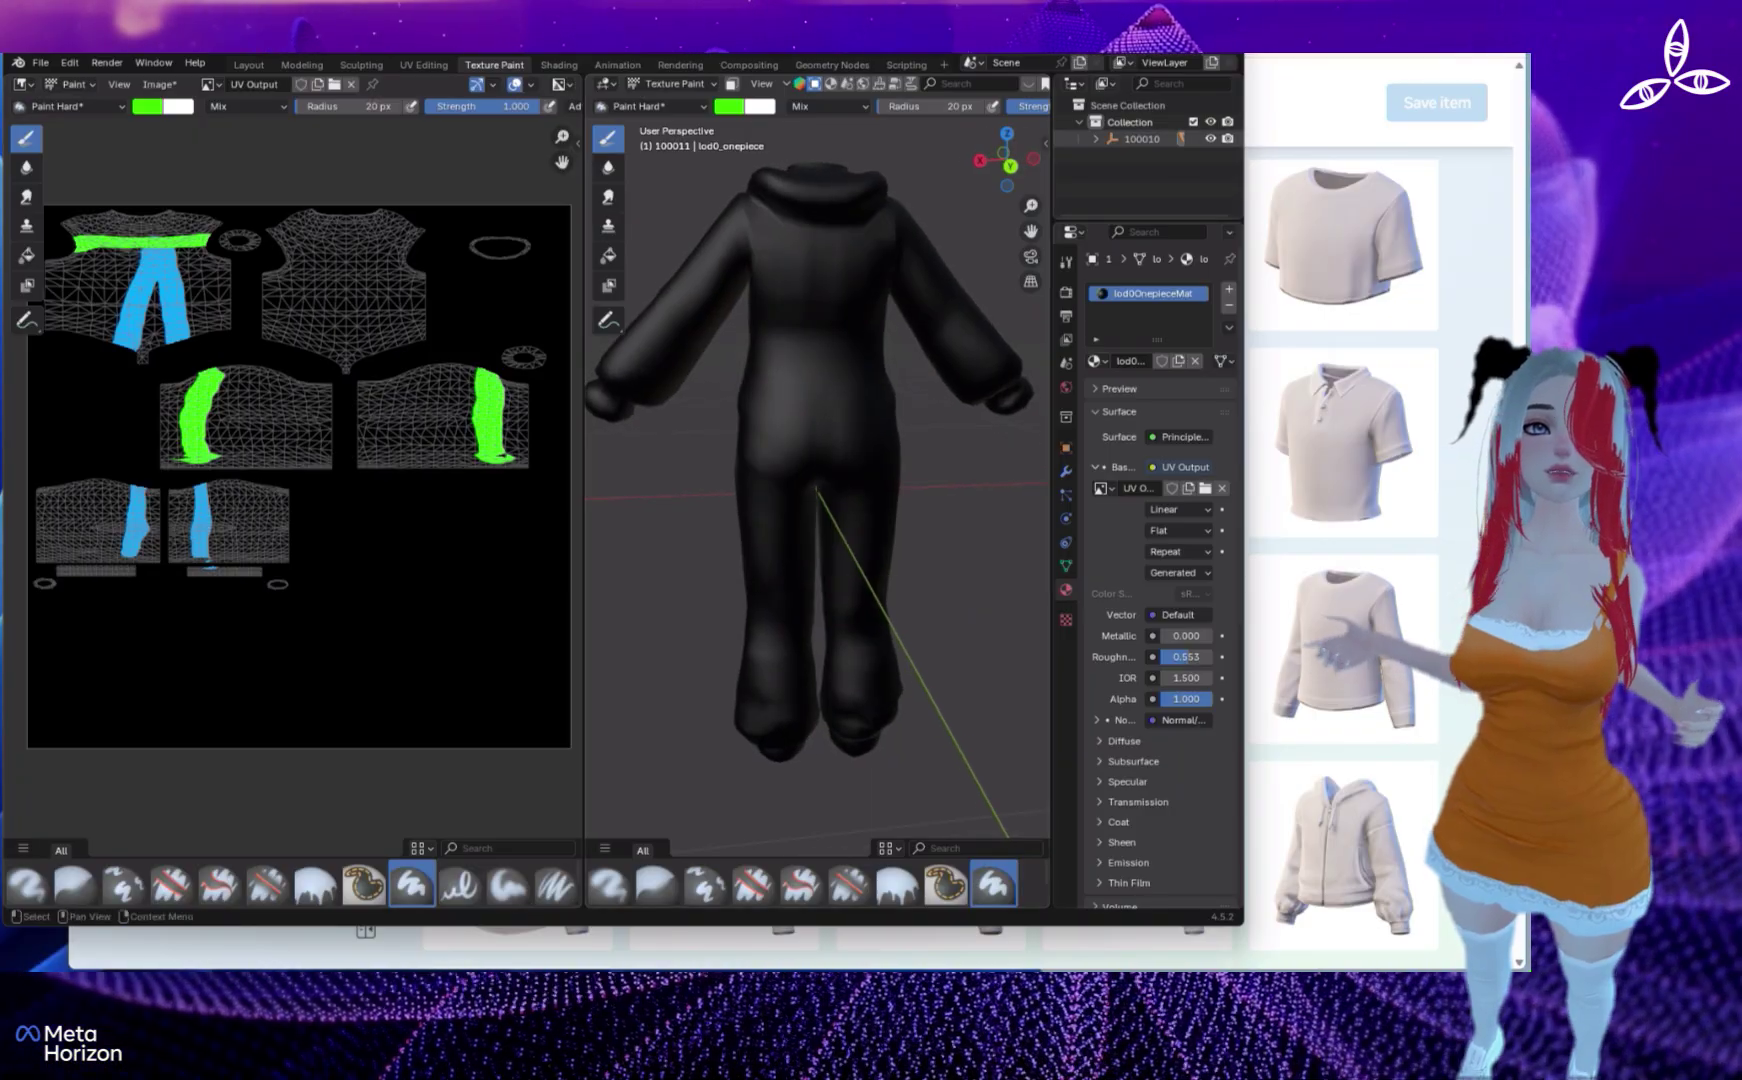
- Paint a red #FF0200 stripe across the upper back and down both sleeves, and yellow stripes from mid-back down both legs
left_click(729, 106)
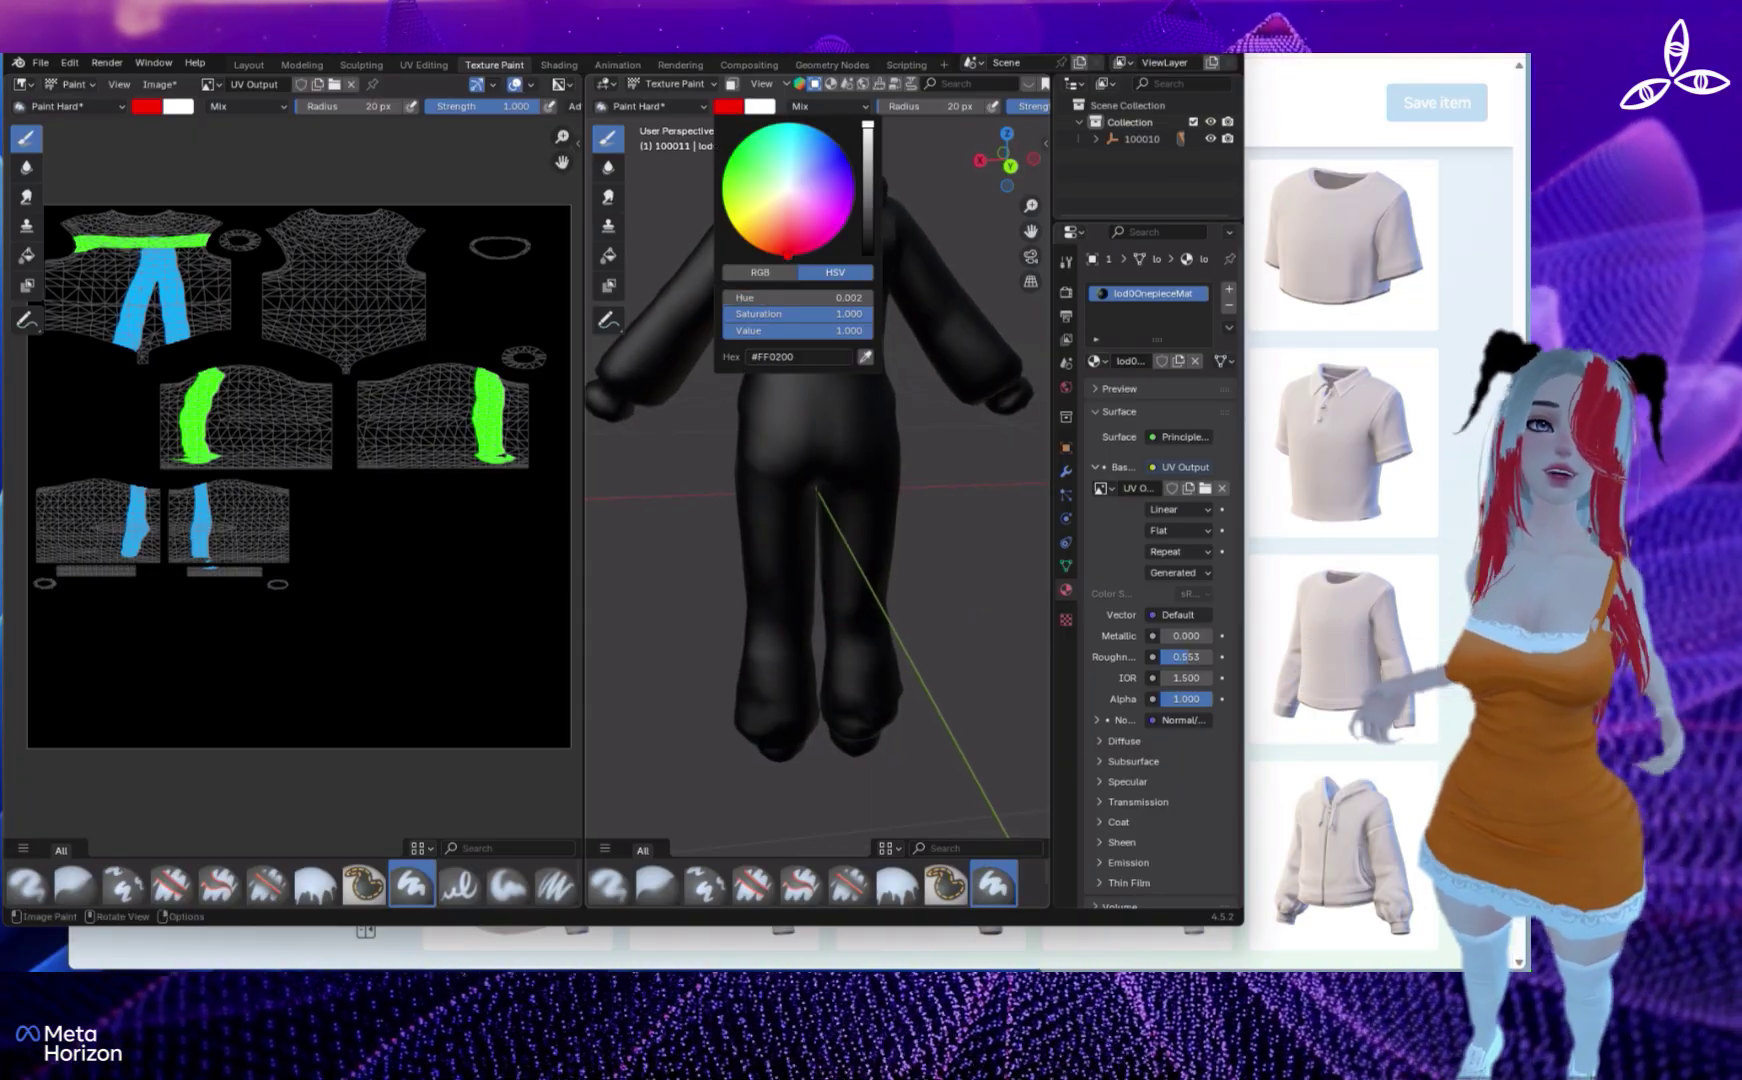
mouse_move(612, 400)
left_mouse_down()
mouse_move(778, 225)
mouse_move(862, 232)
mouse_move(1018, 392)
left_mouse_up()
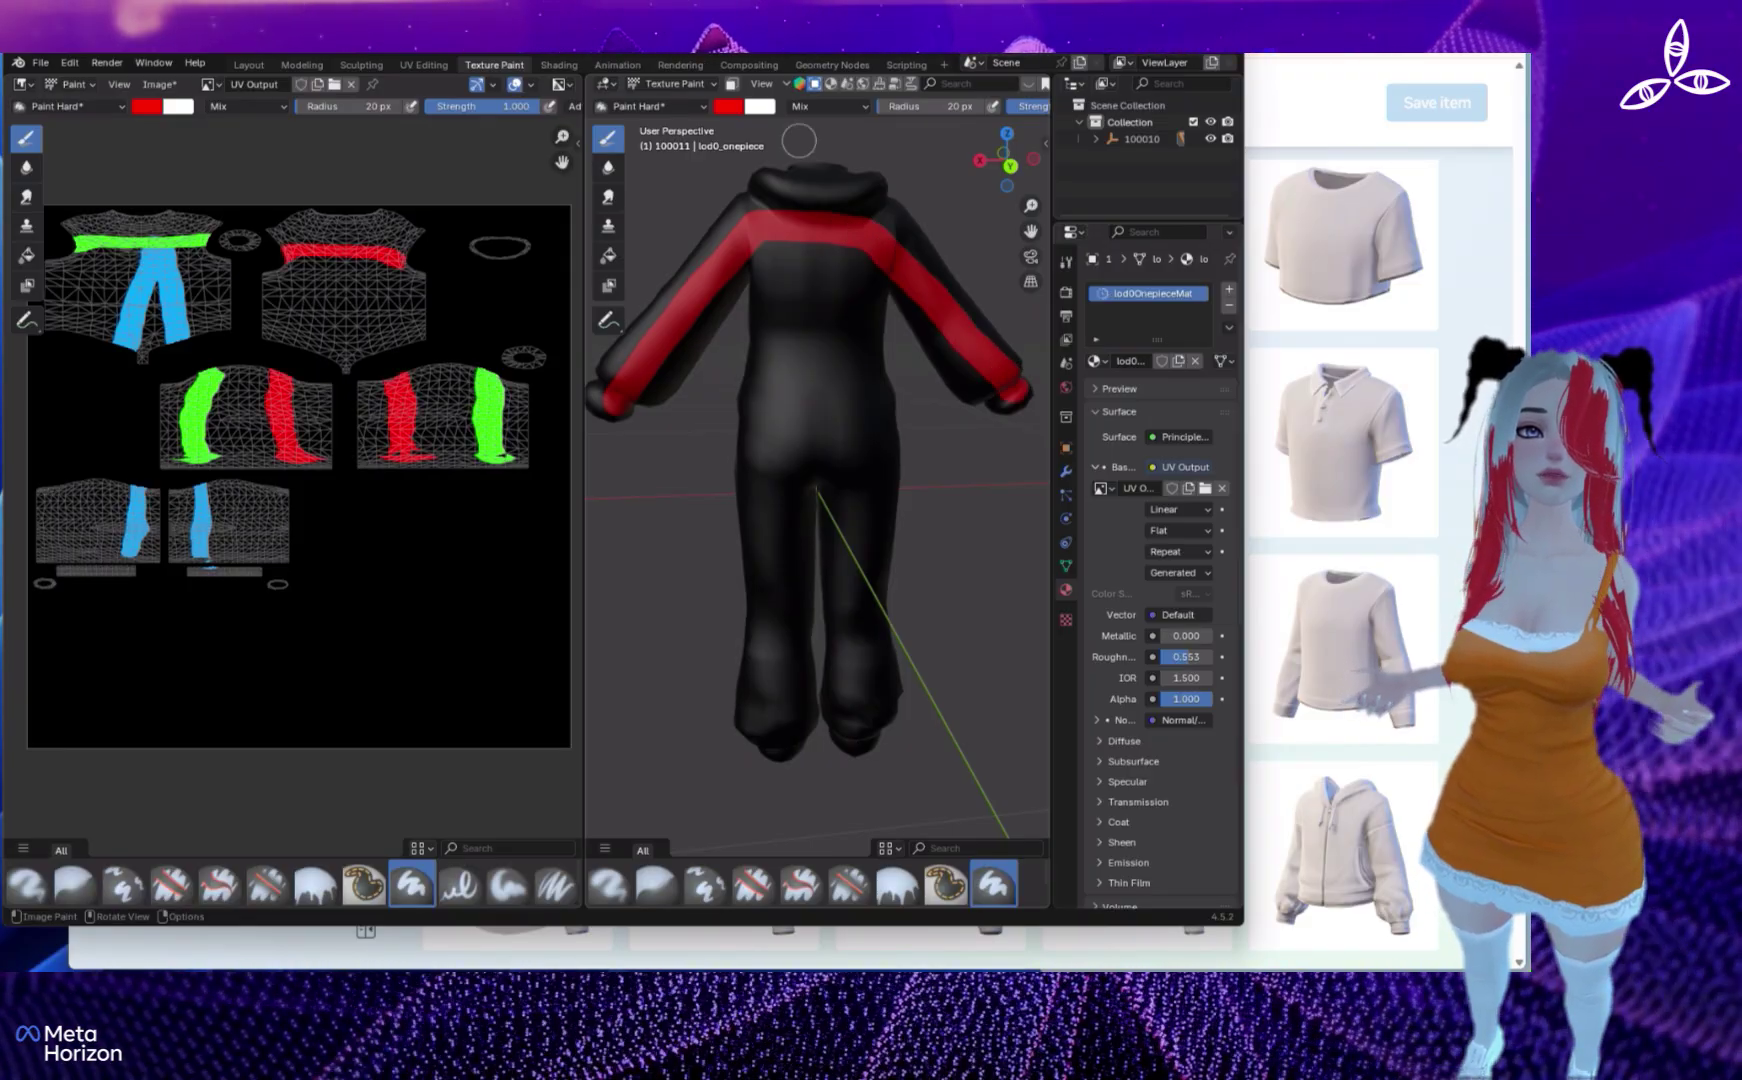
left_click(729, 106)
left_click_drag(782, 186, 728, 217)
mouse_move(756, 713)
left_mouse_down()
mouse_move(803, 325)
mouse_move(842, 460)
left_mouse_up()
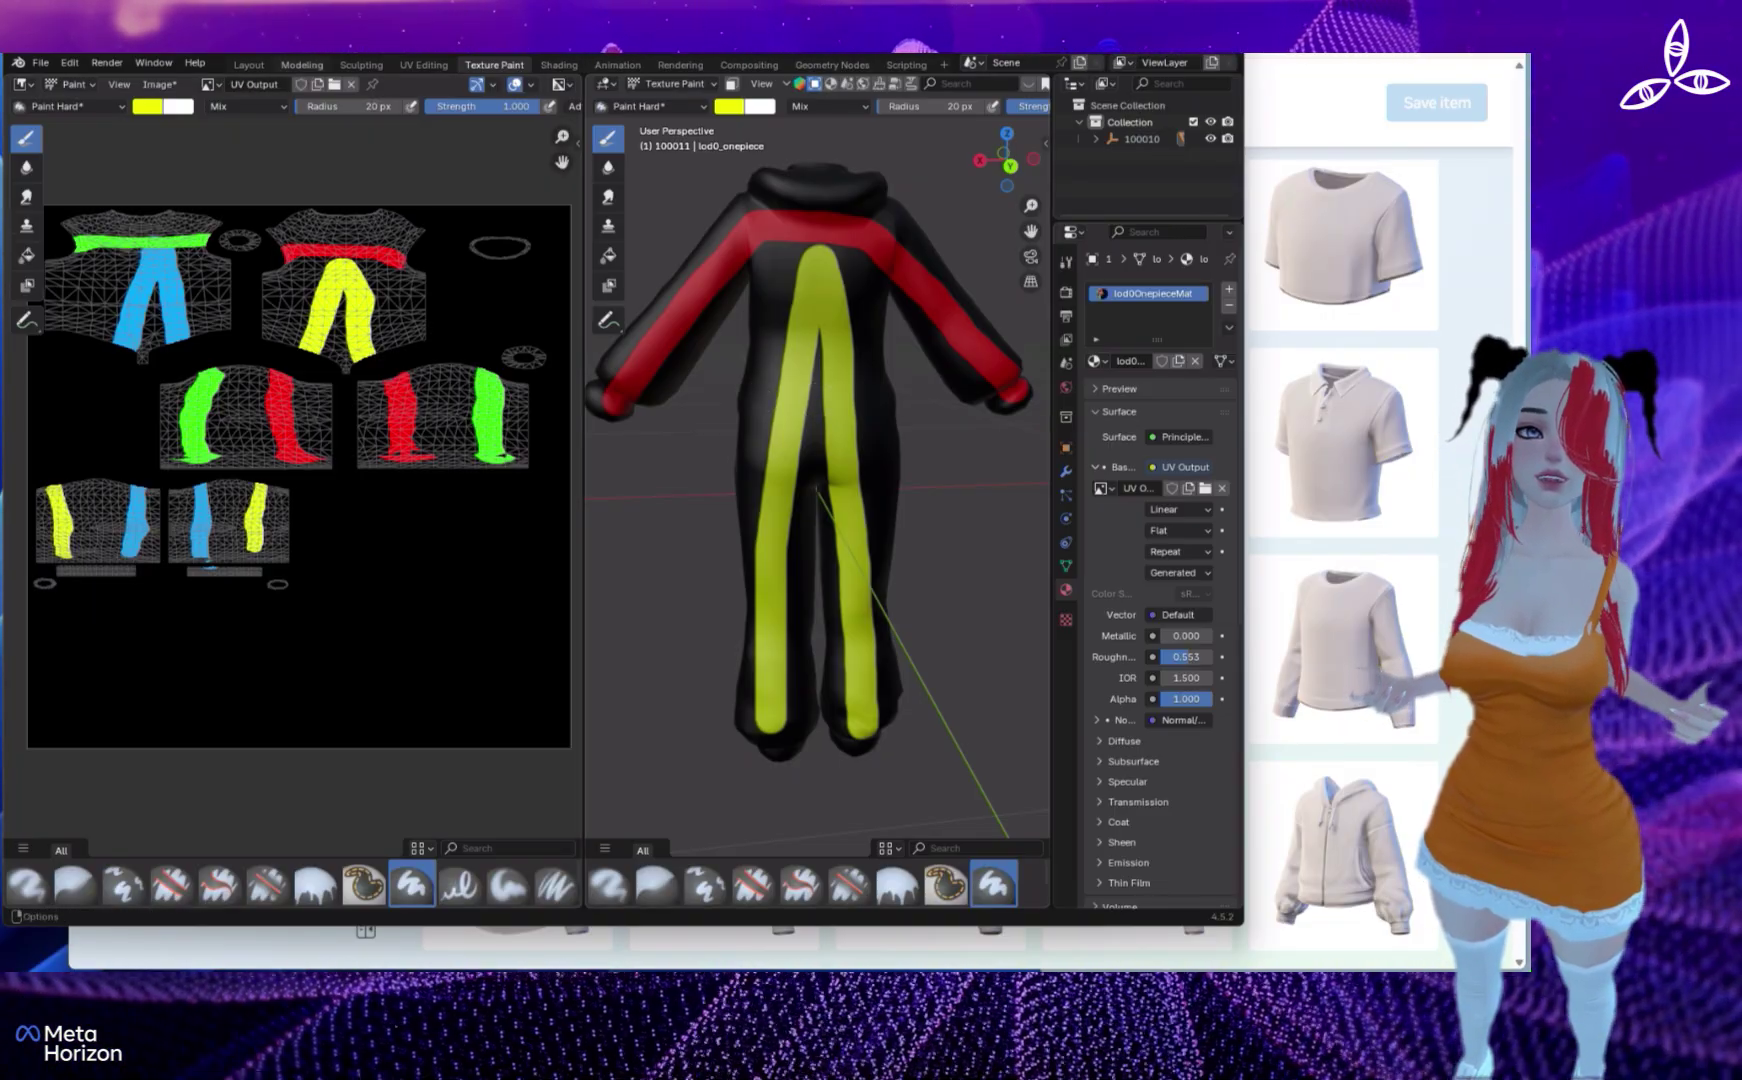
- Check the painted stripes on the garment's front and save the UV Output image as a new file
mouse_move(760, 400)
middle_mouse_down()
mouse_move(1010, 402)
mouse_move(960, 408)
middle_mouse_up()
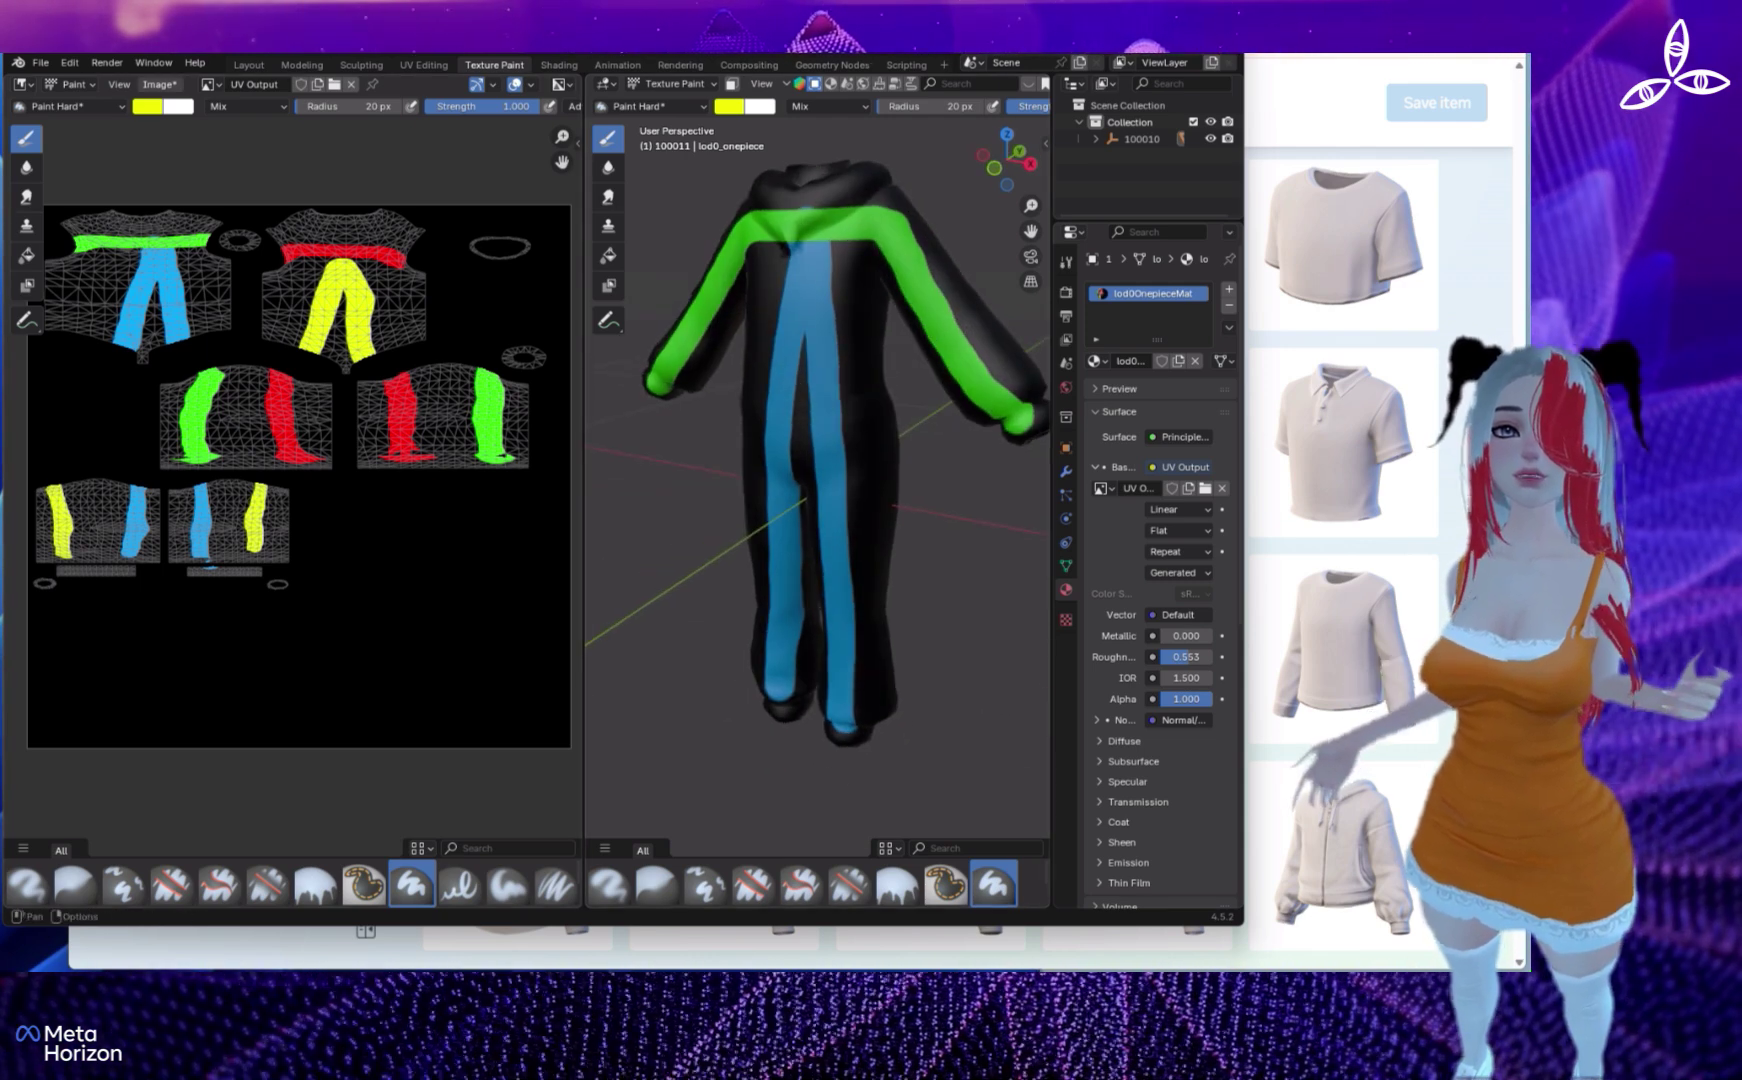
left_click(159, 85)
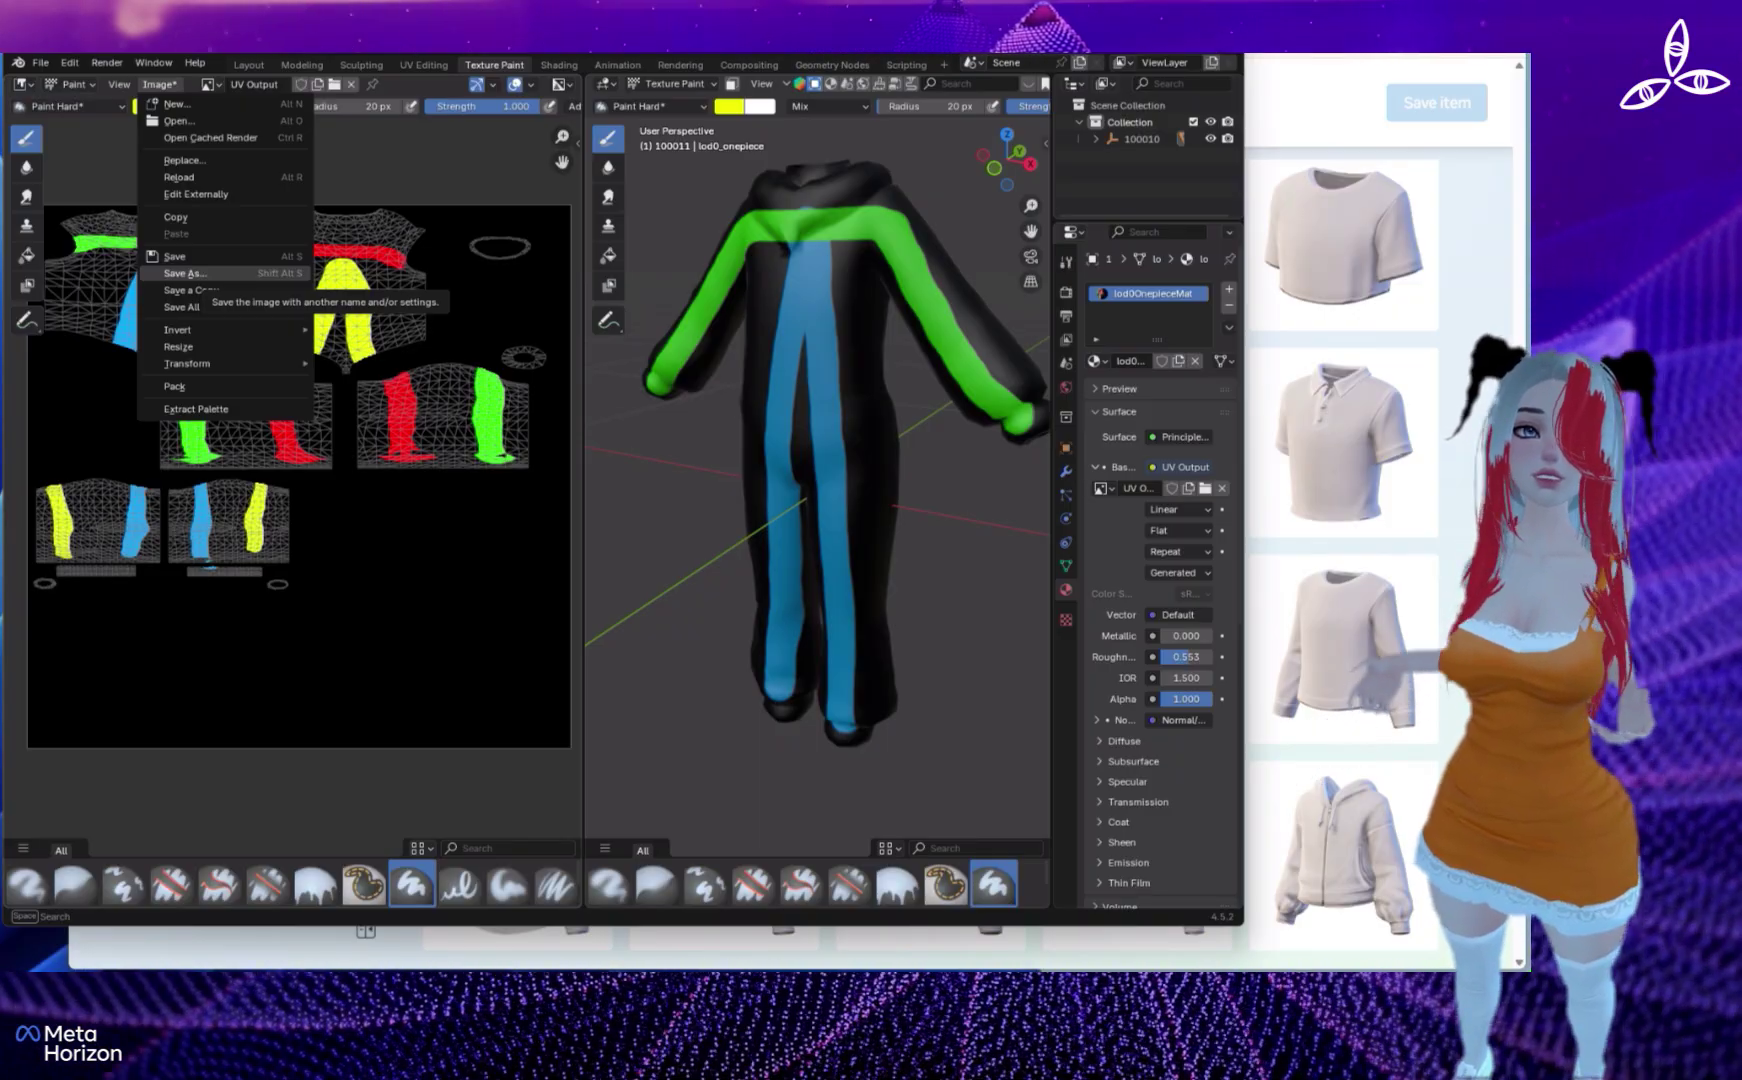
left_click(185, 273)
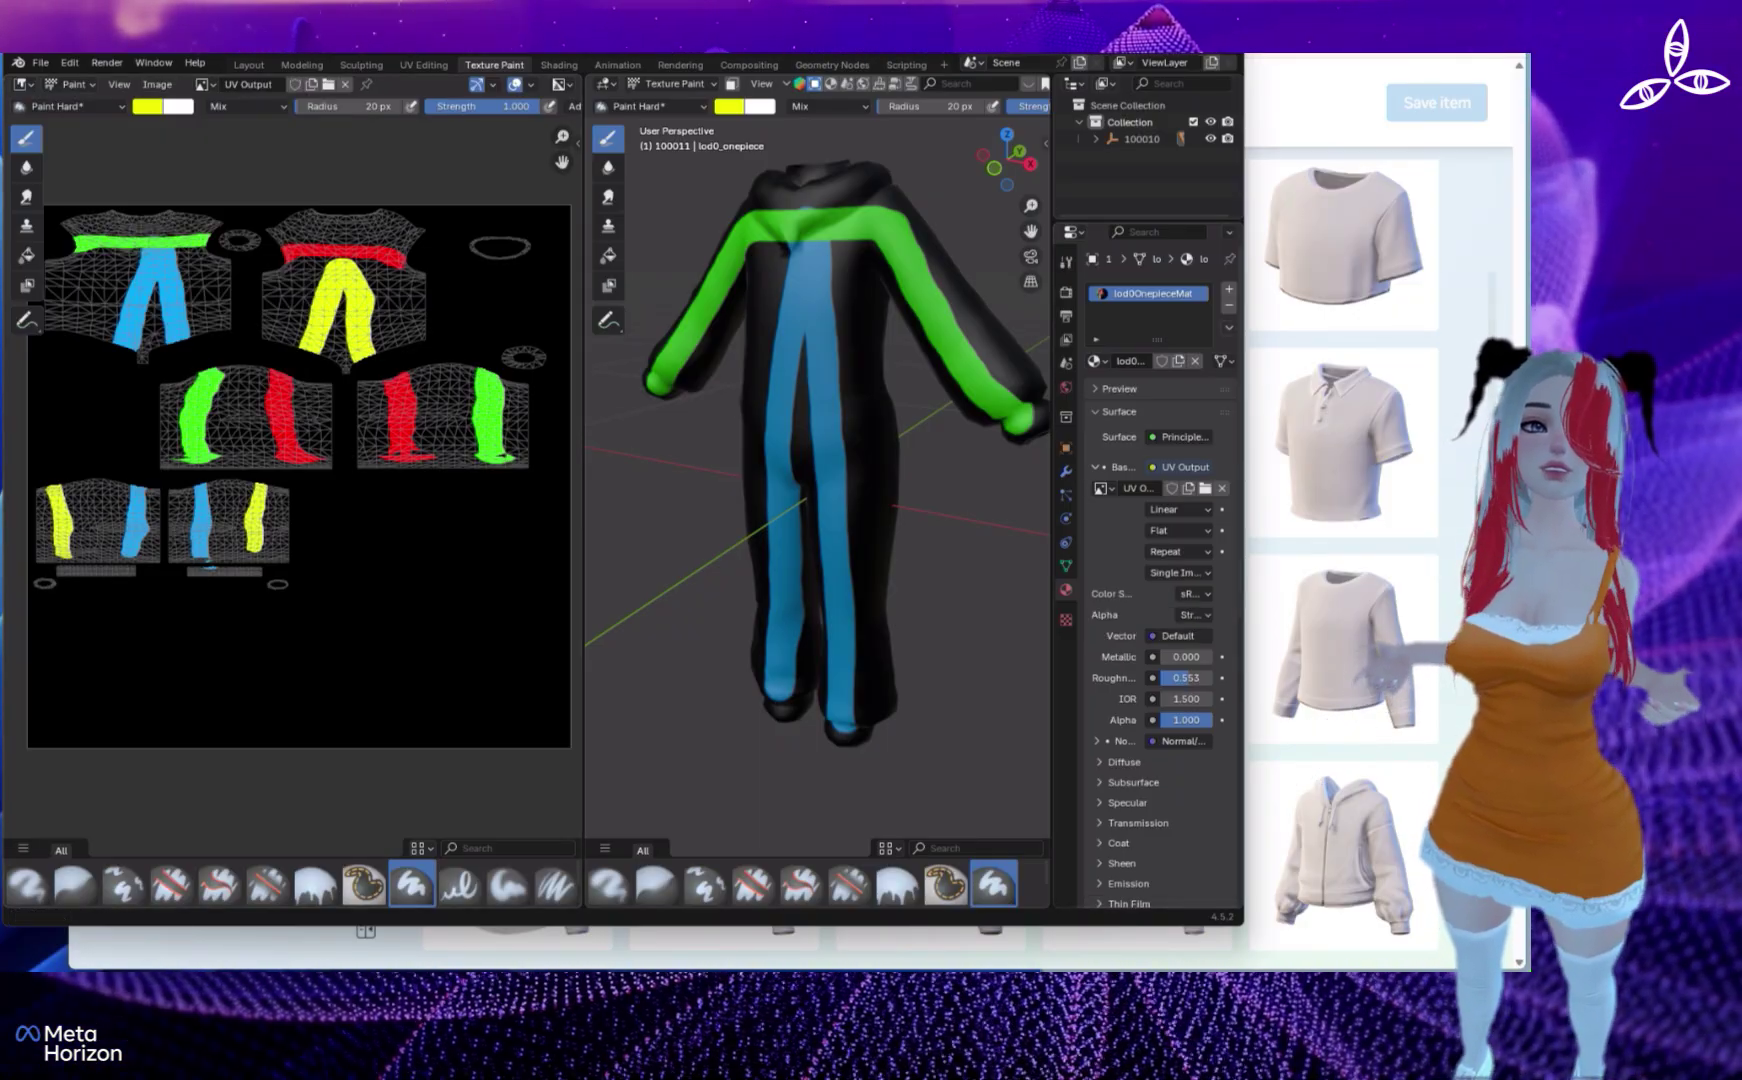
- Switch to the Meta Horizon item designer, start a design from the second One pieces template and upload the painted texture
left_click(1310, 338)
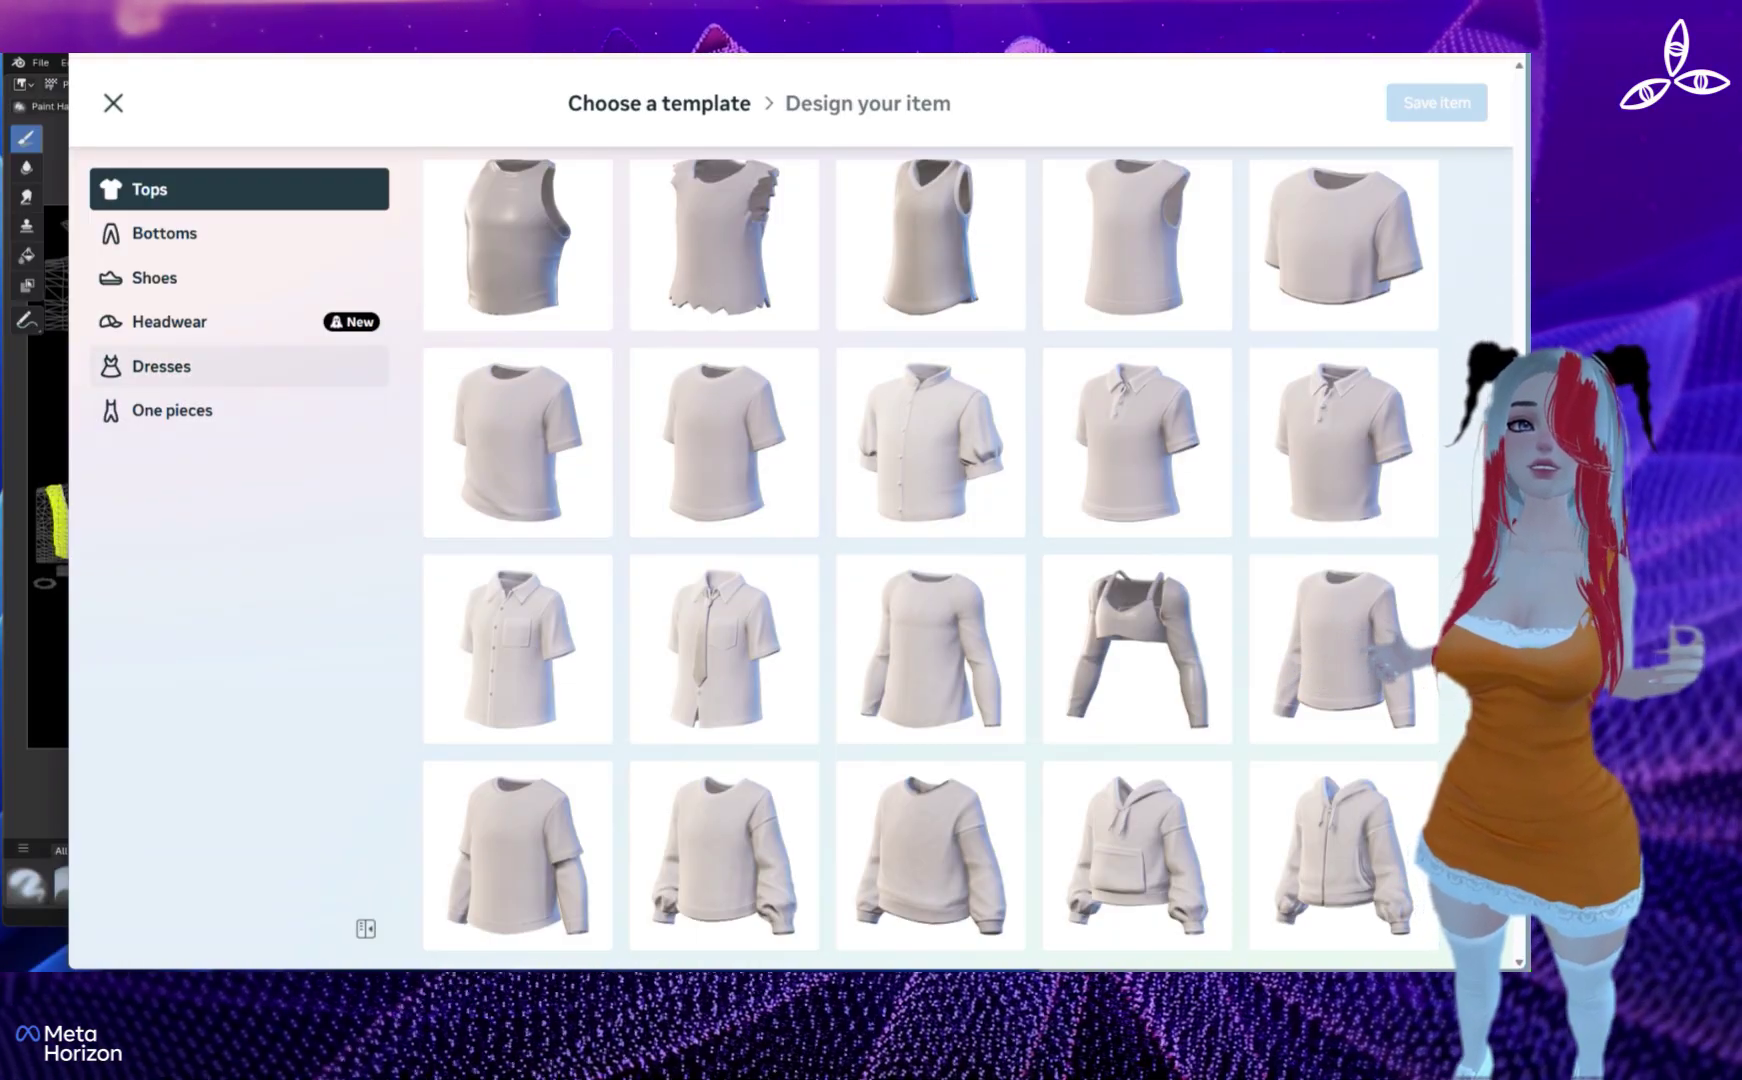
left_click(172, 410)
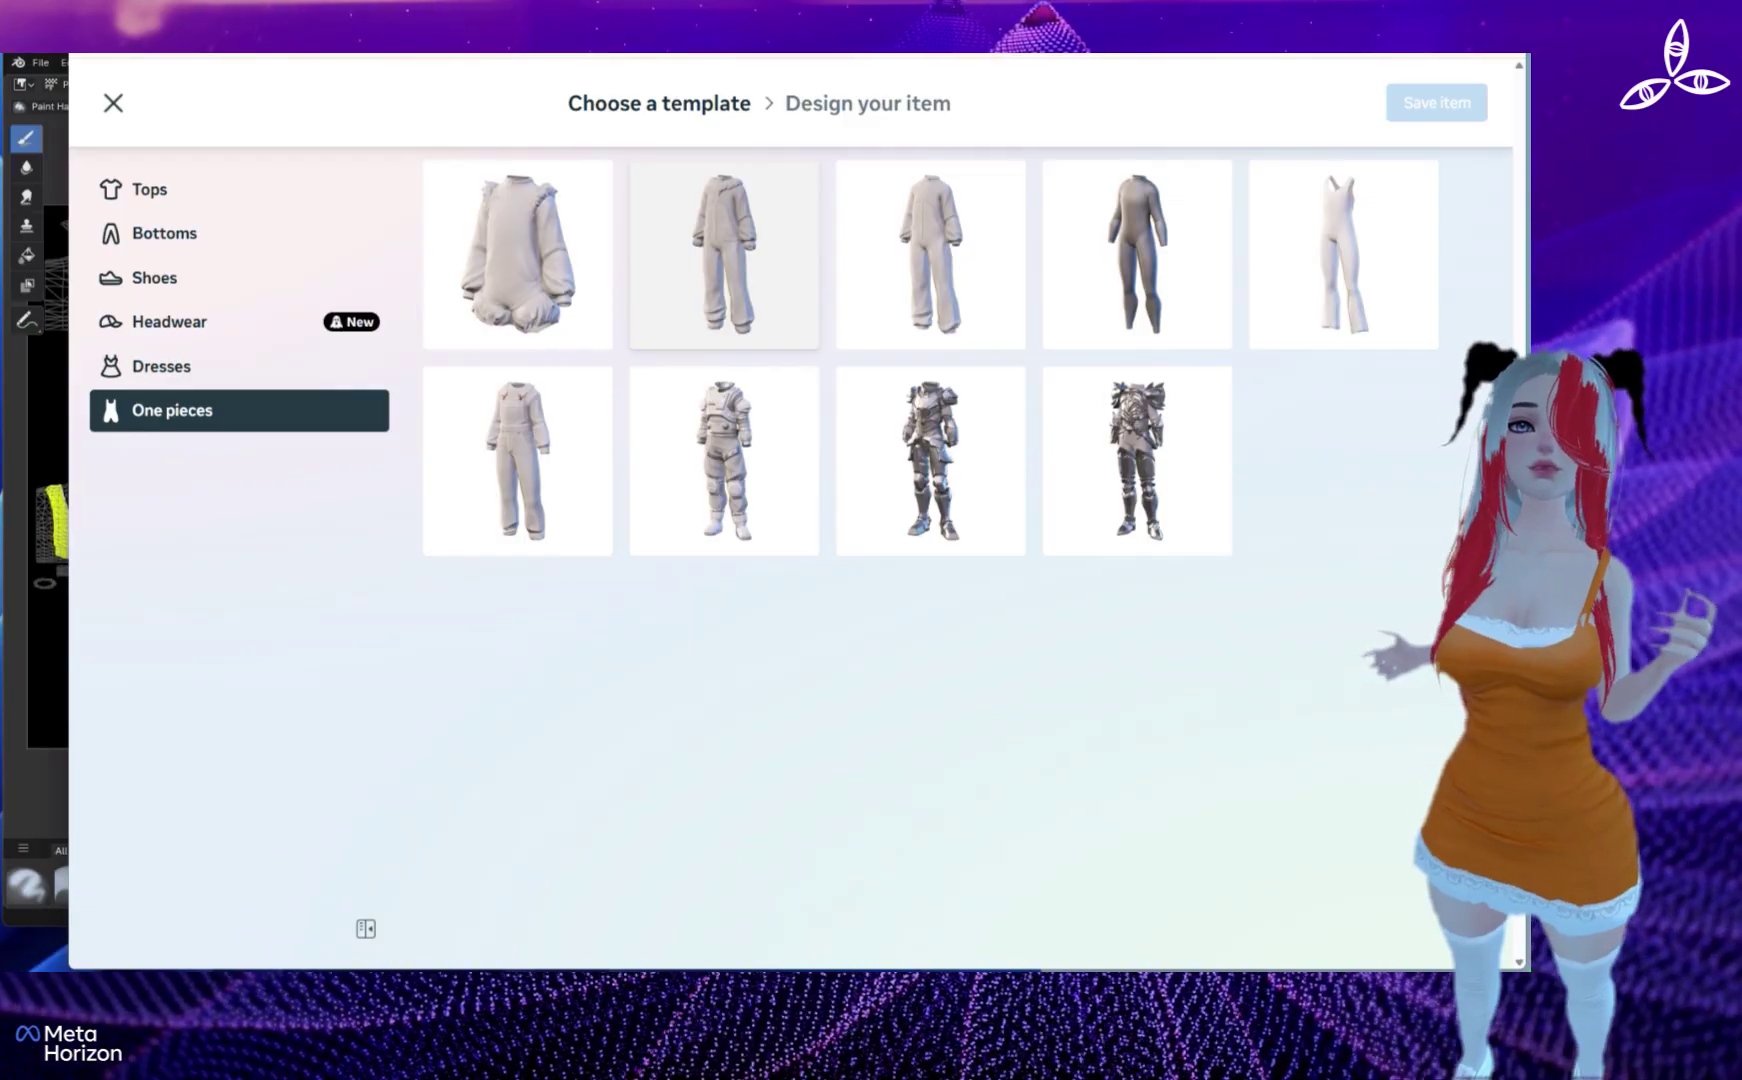
left_click(724, 255)
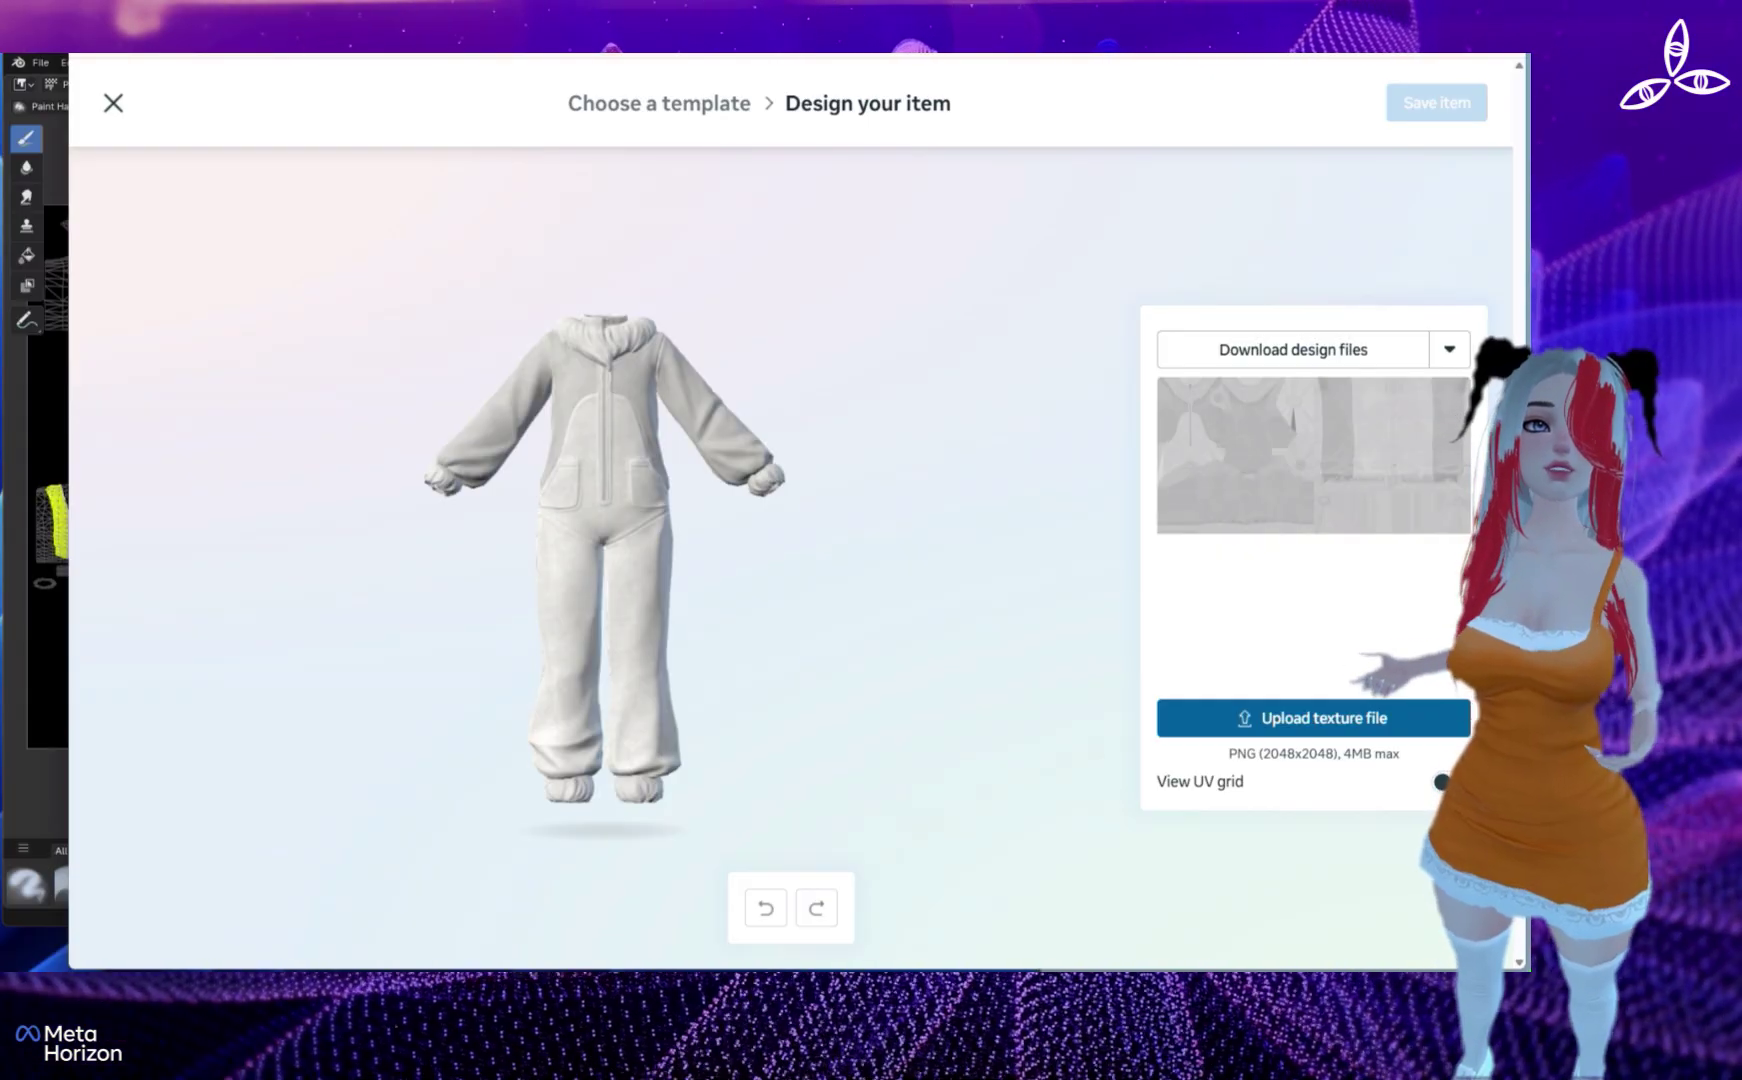
left_click_drag(650, 560, 500, 560)
scroll(610, 560, "up", 5)
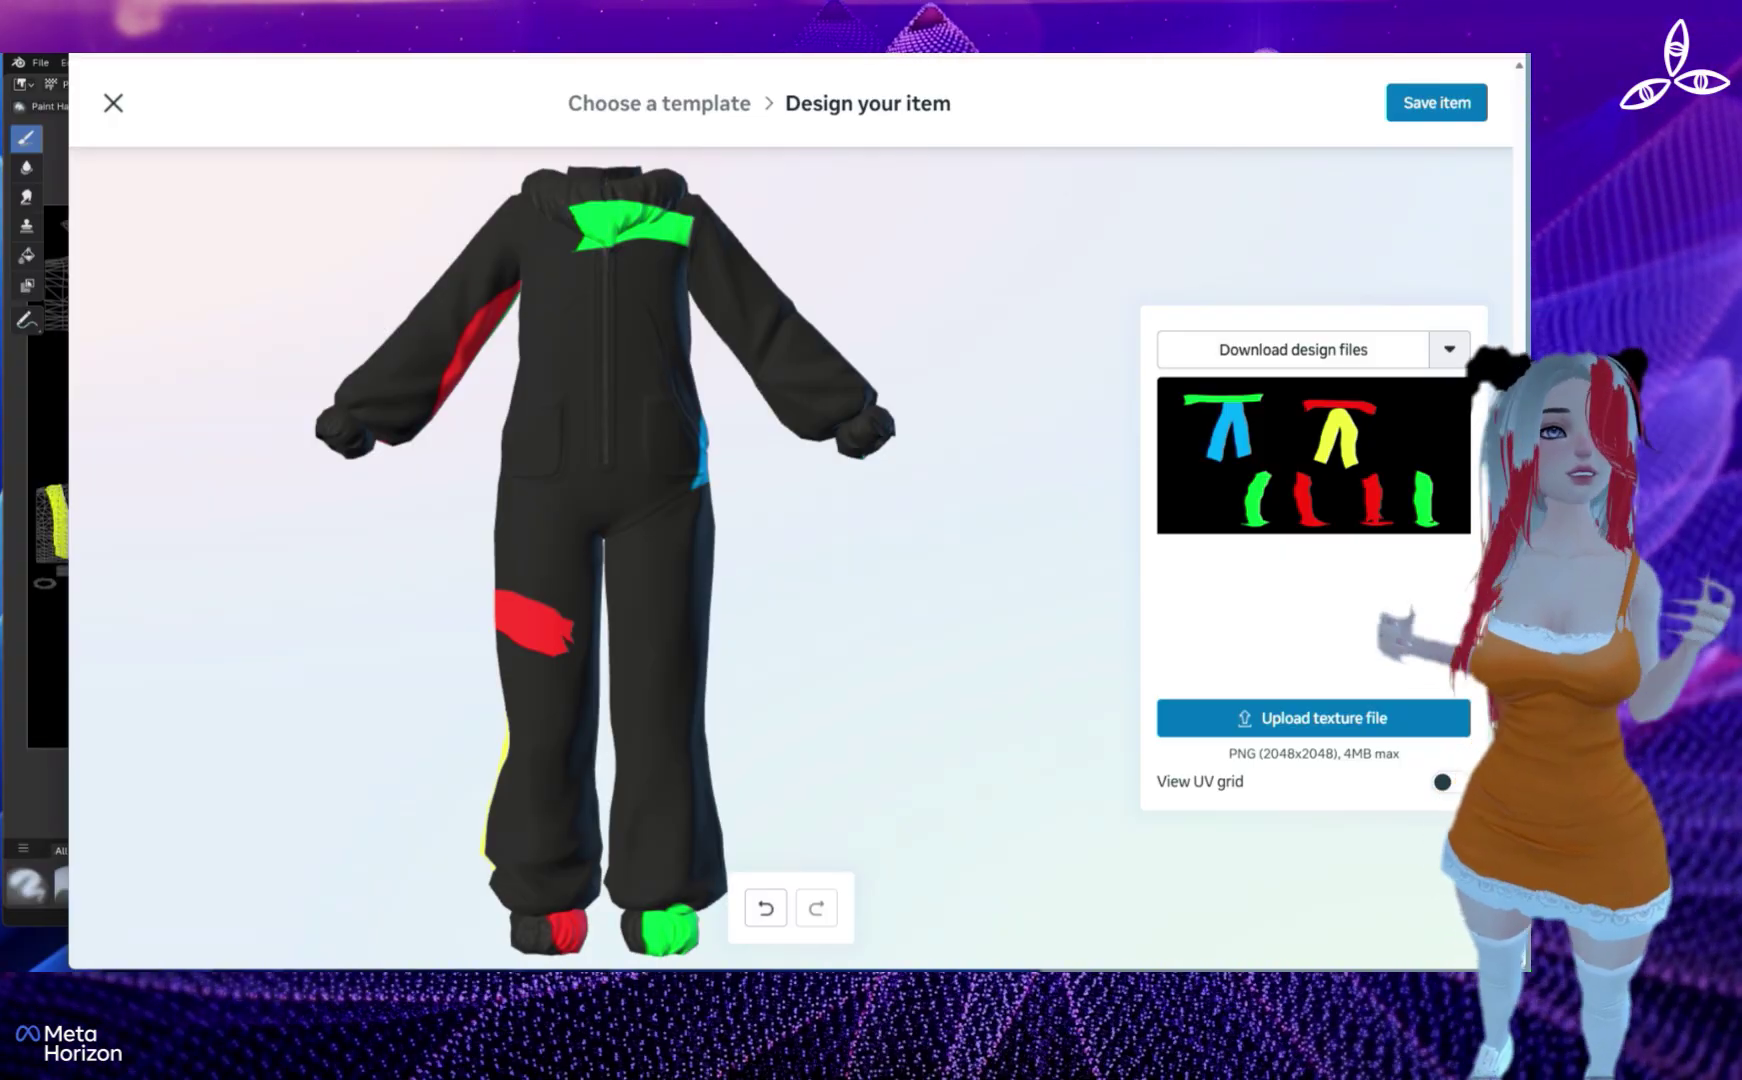
- Download the template's design files with the UV guide (PNG) included
left_click(1449, 350)
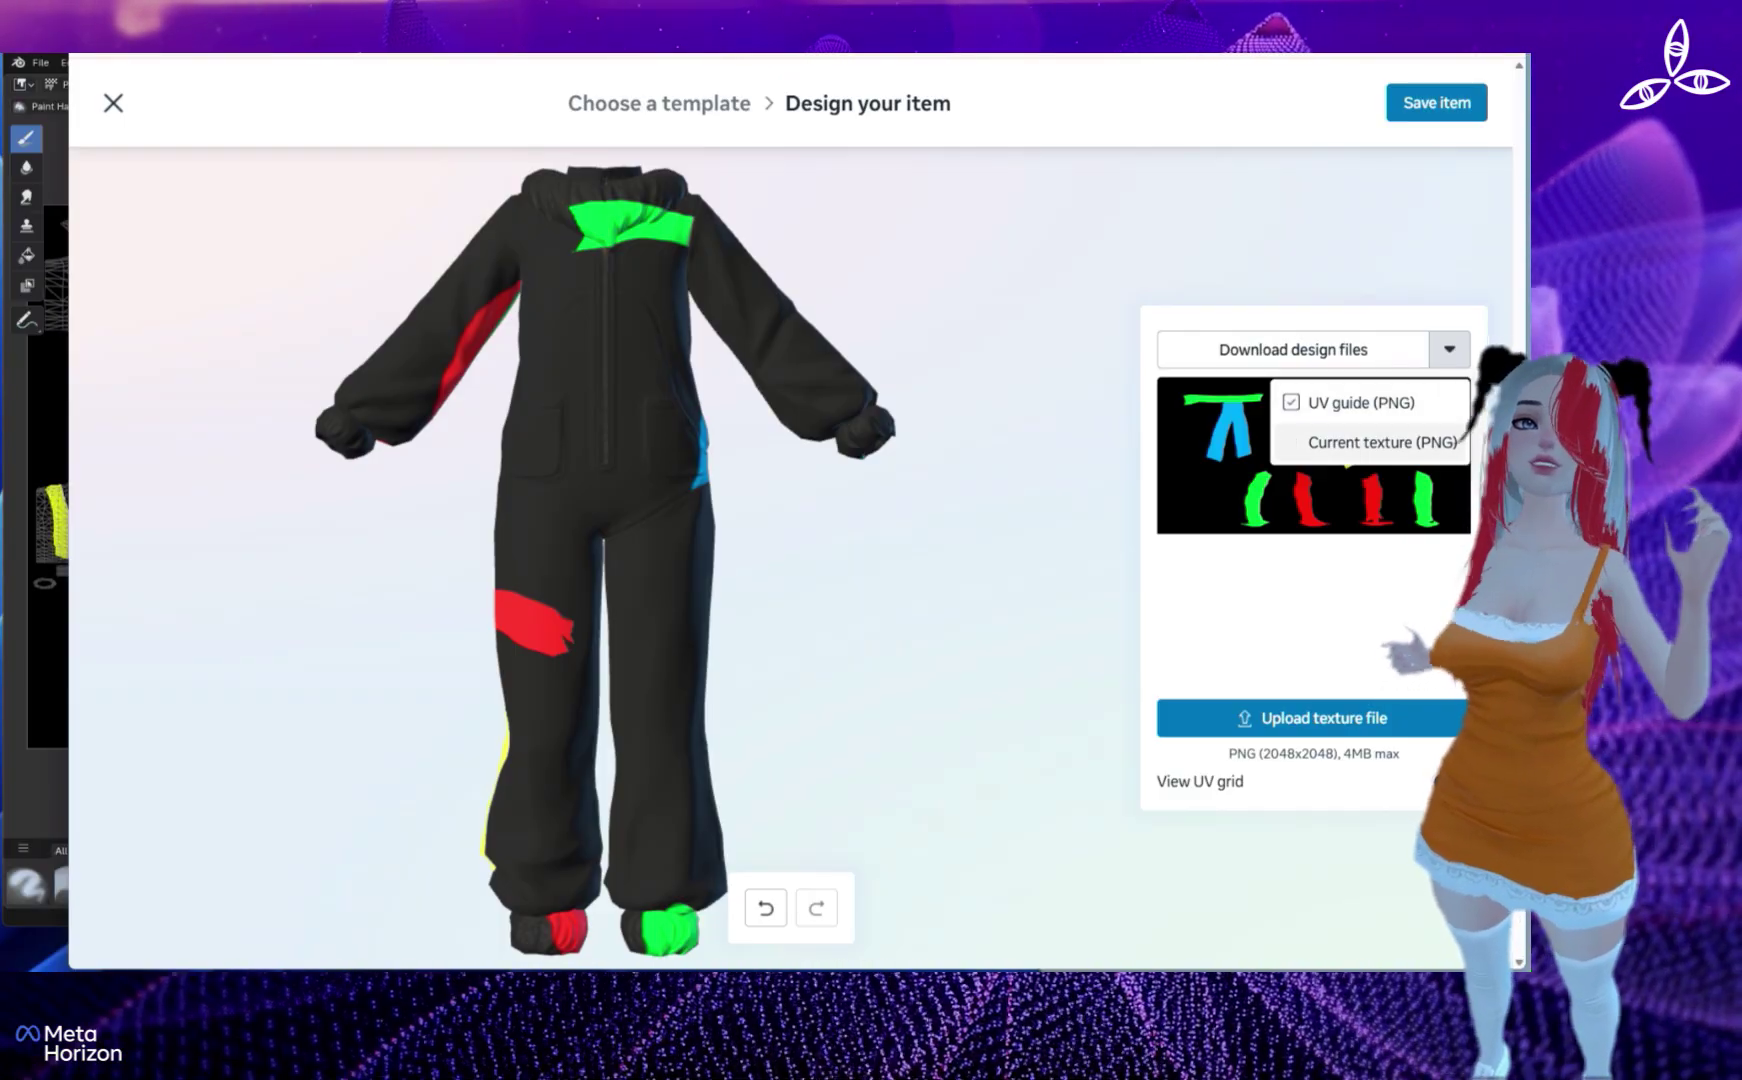
left_click(1315, 351)
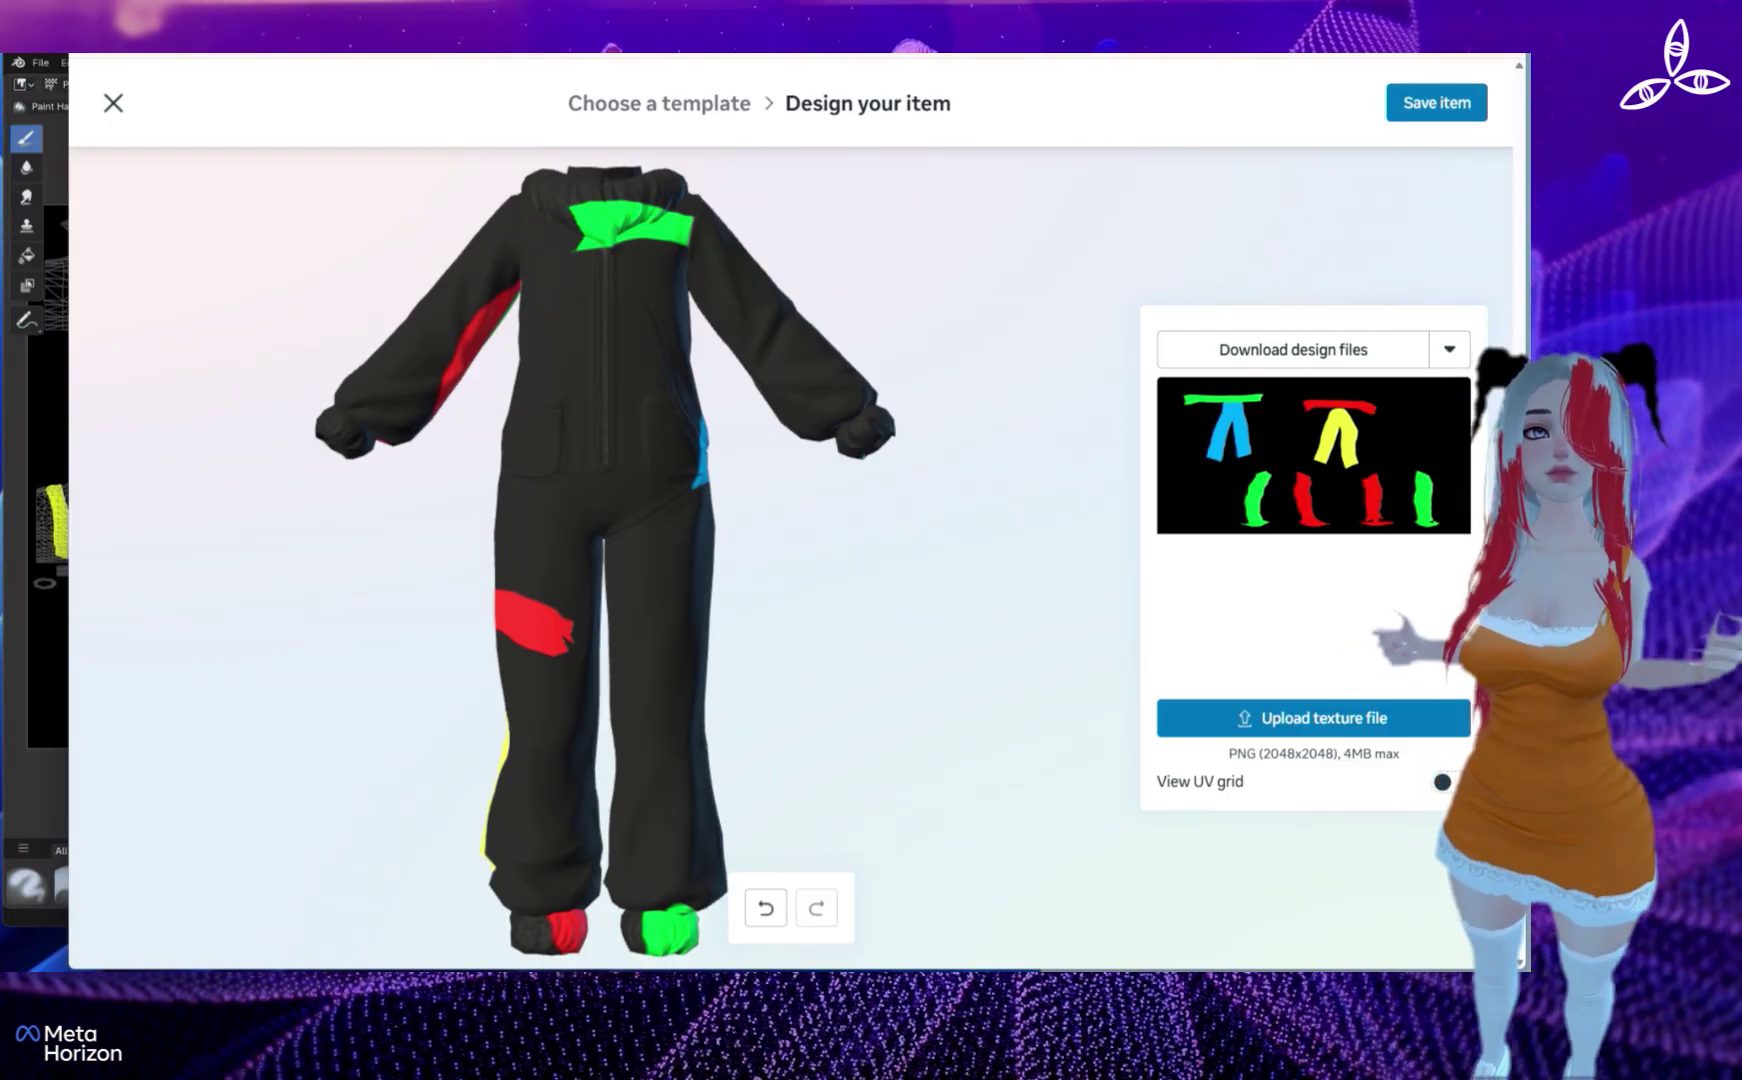
- Switch back to Blender, widen the UV editor and display the uvGuide.png image behind the garment's UVs
key("alt+Tab")
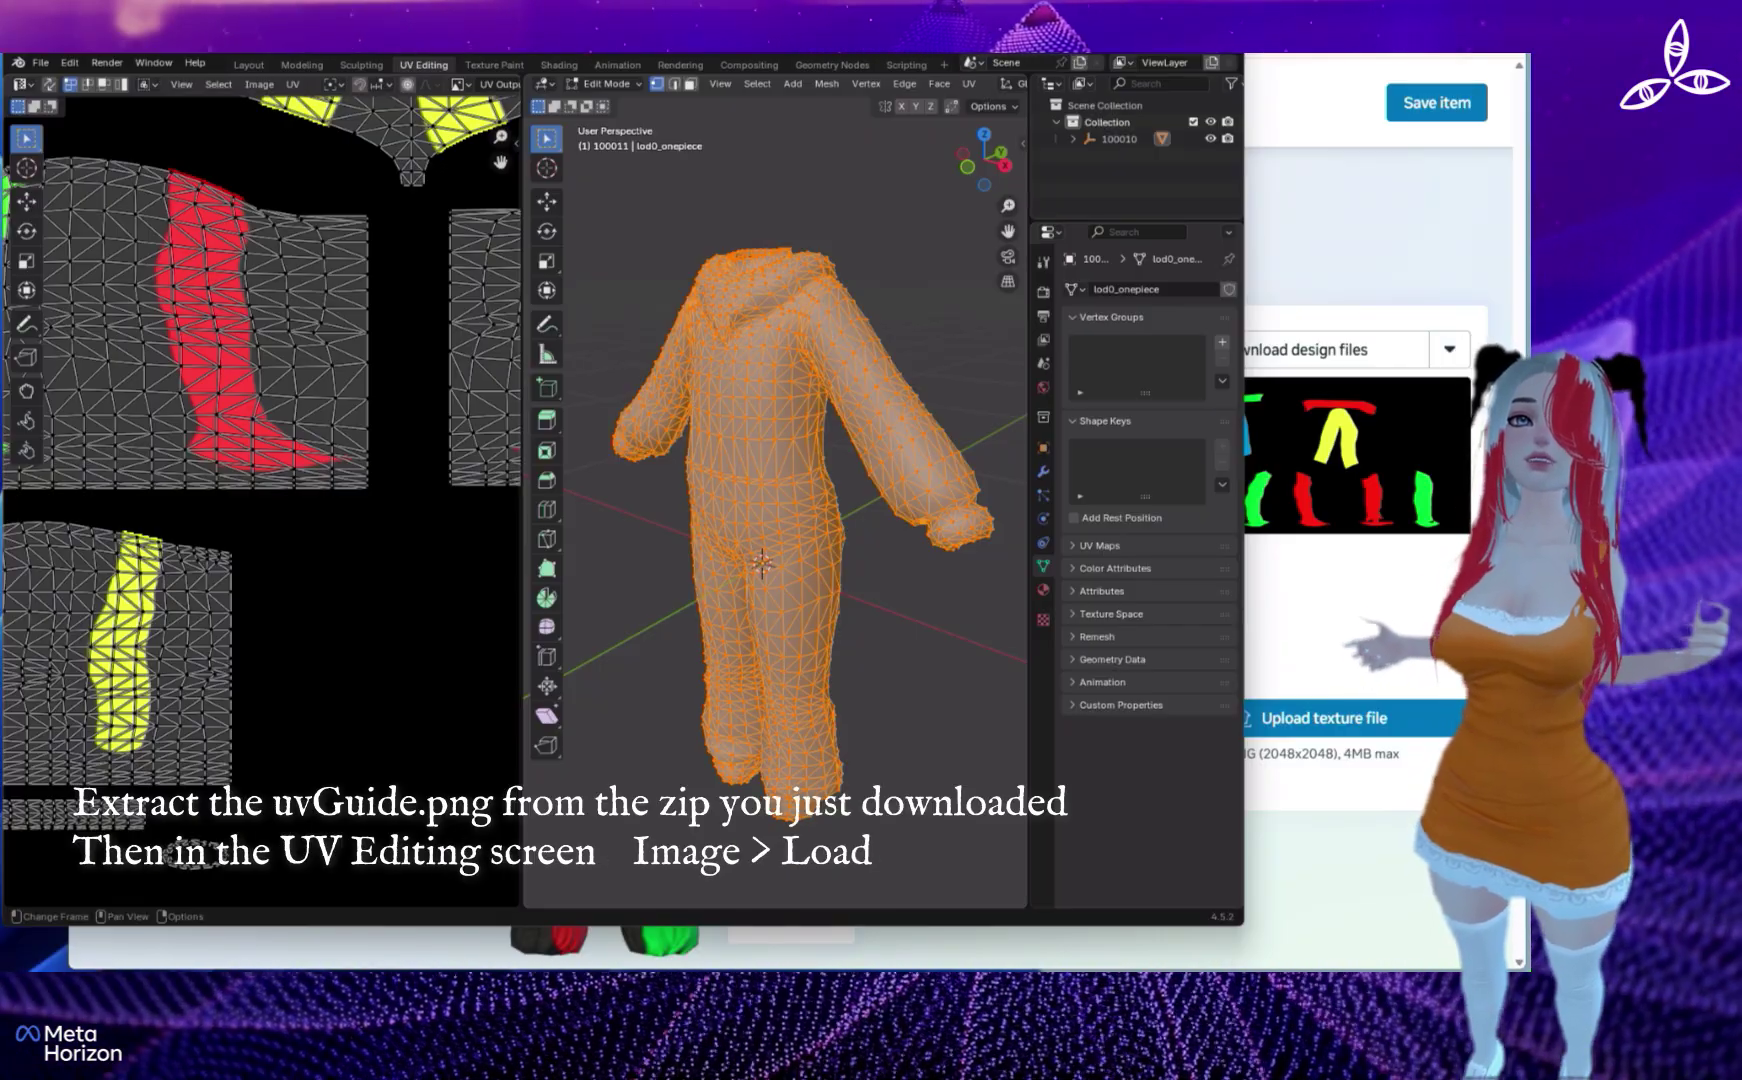
left_click_drag(521, 500, 824, 500)
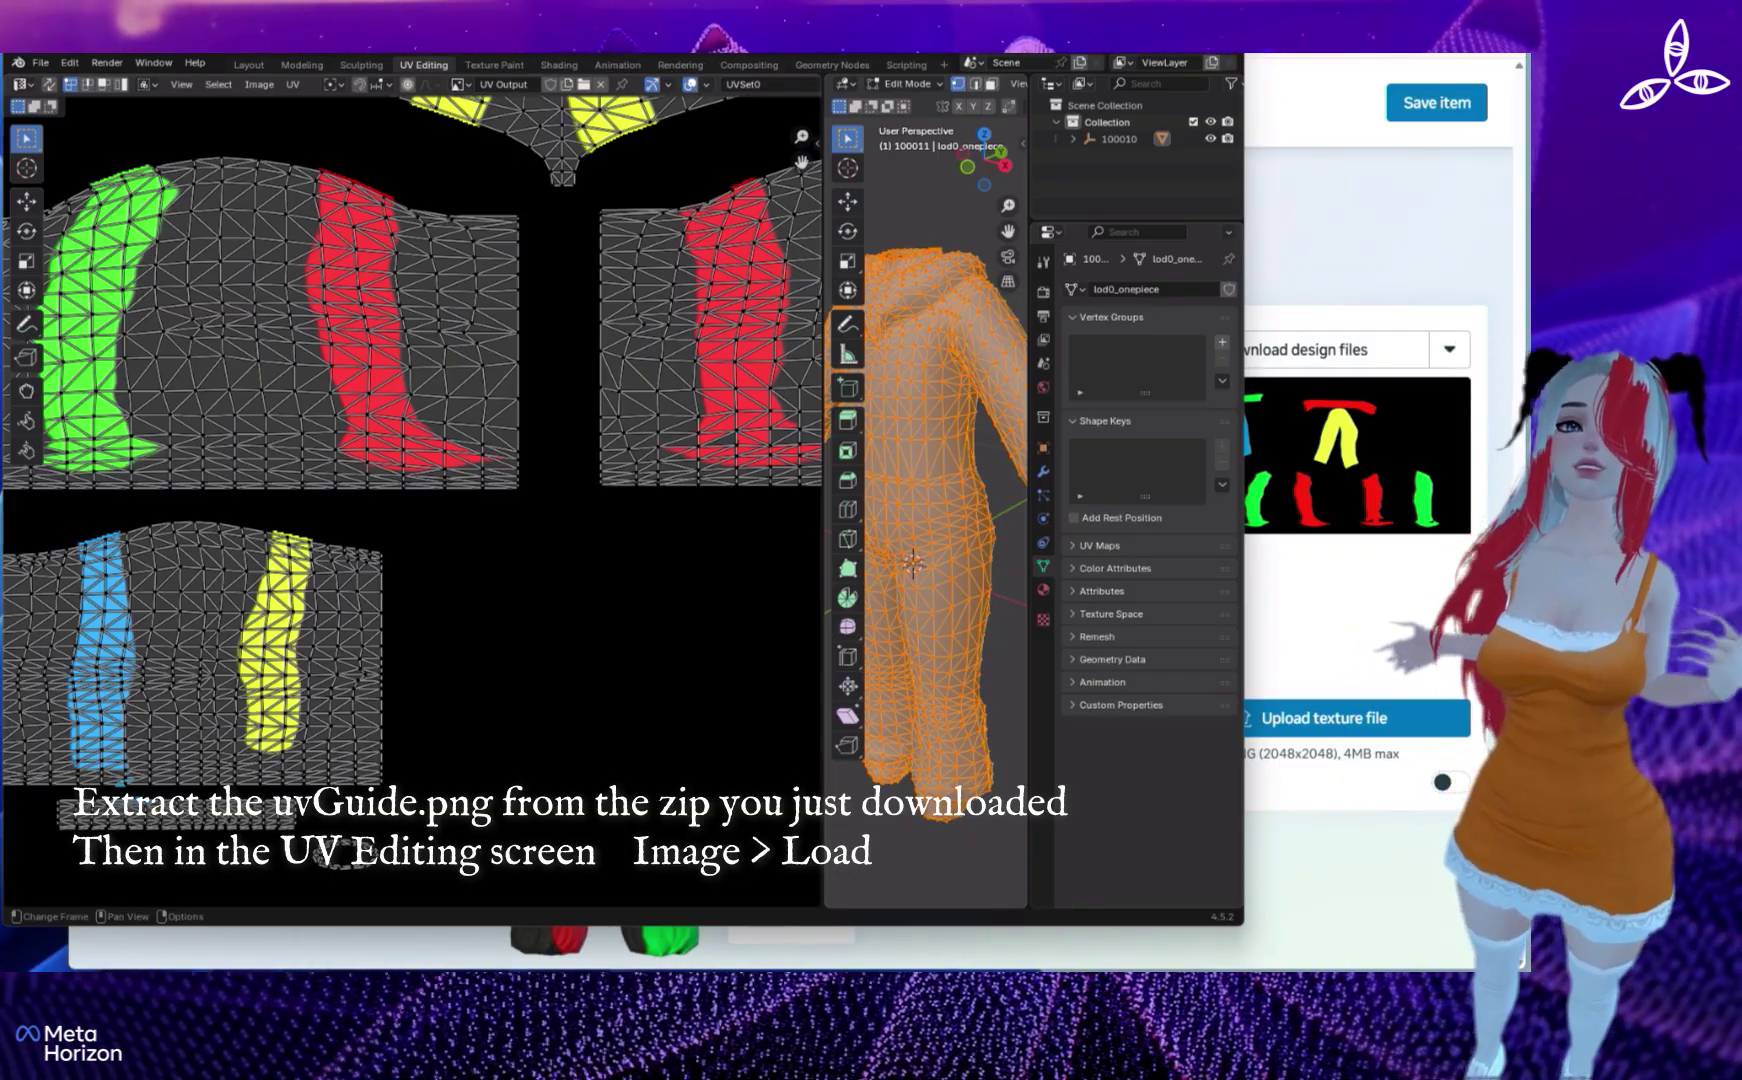
key("Home")
scroll(412, 513, "up", 4)
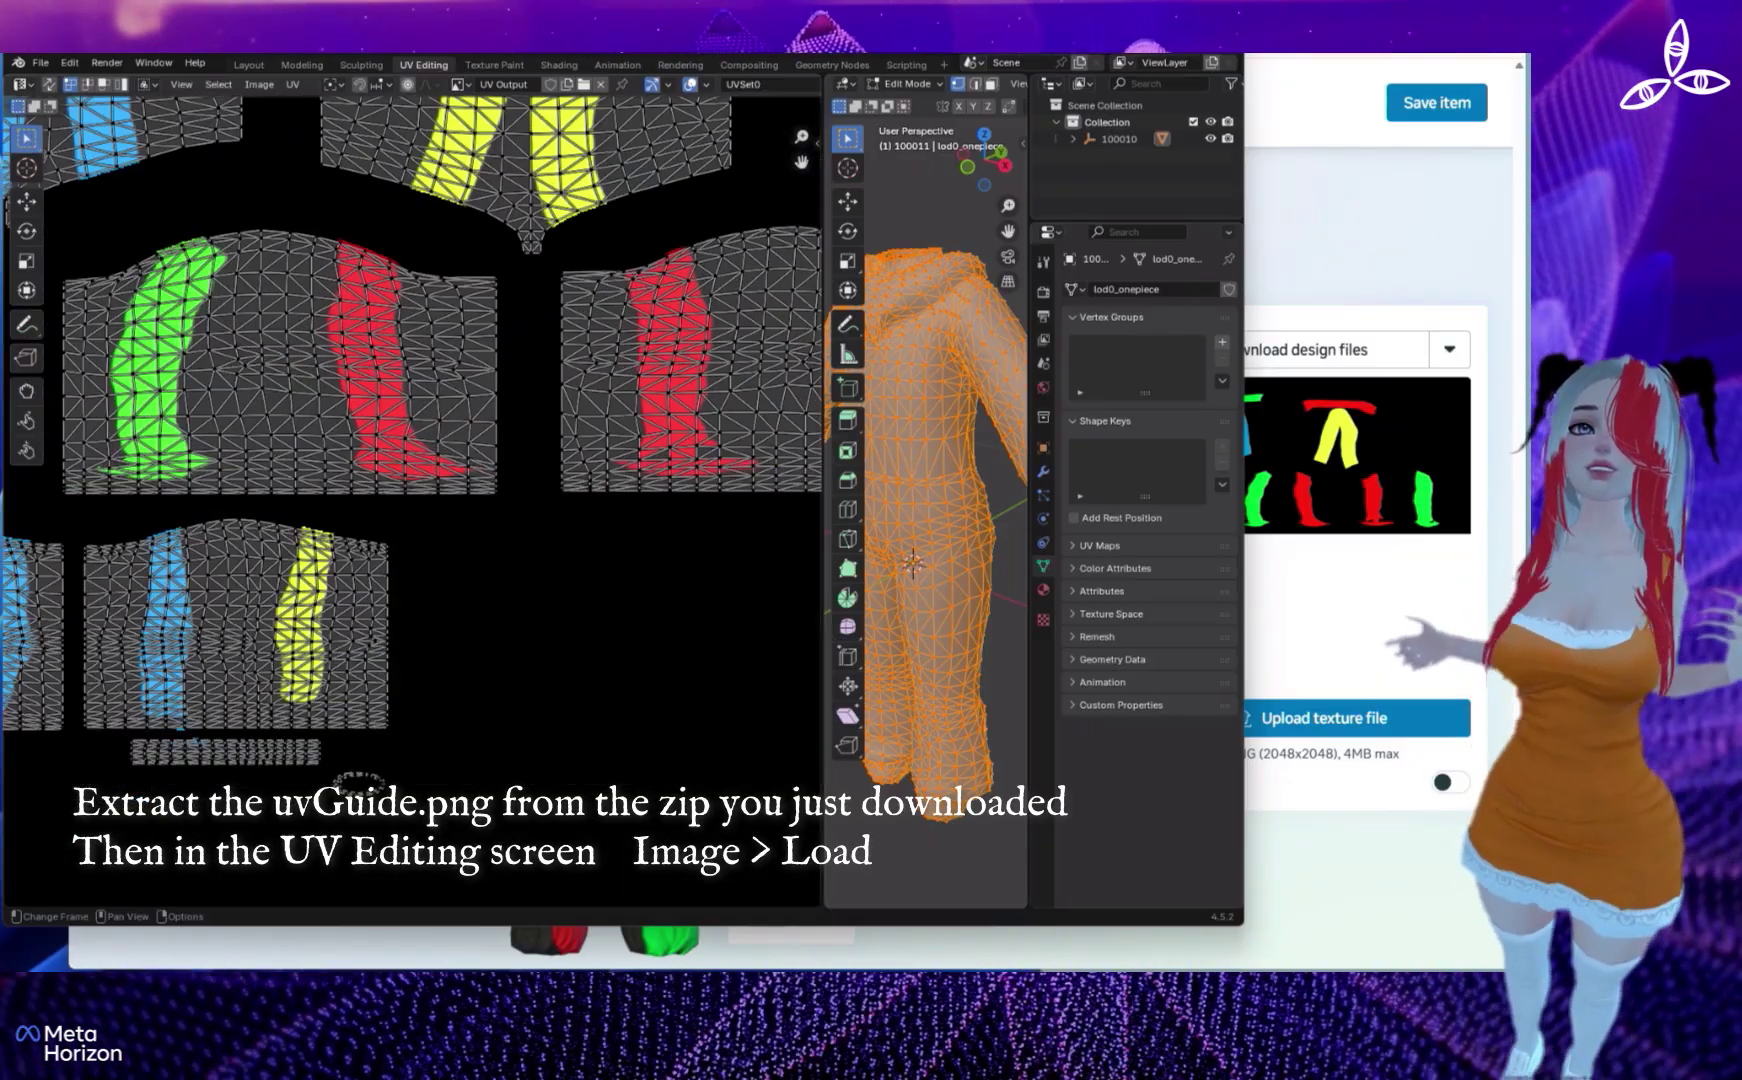
scroll(412, 513, "down", 1)
left_click(461, 85)
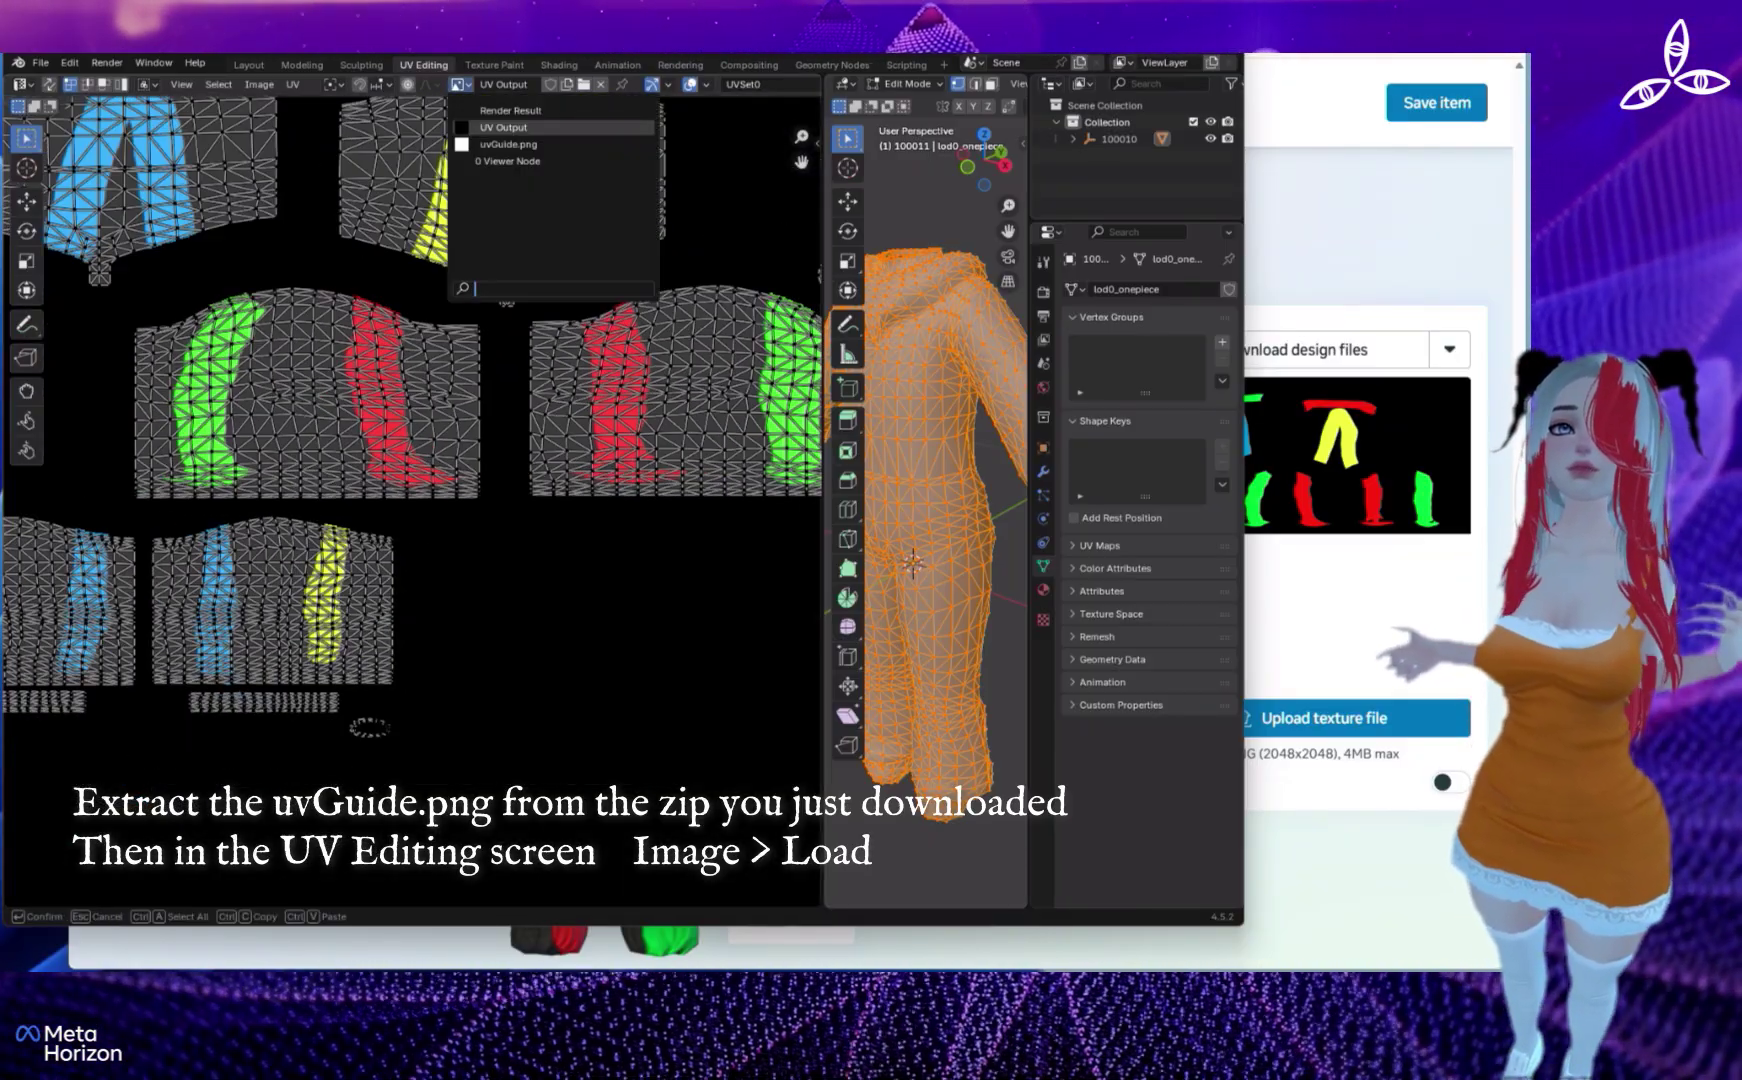
left_click(508, 144)
- Invert the image colors of uvGuide.png in the UV editor
scroll(412, 513, "up", 7)
scroll(412, 513, "down", 4)
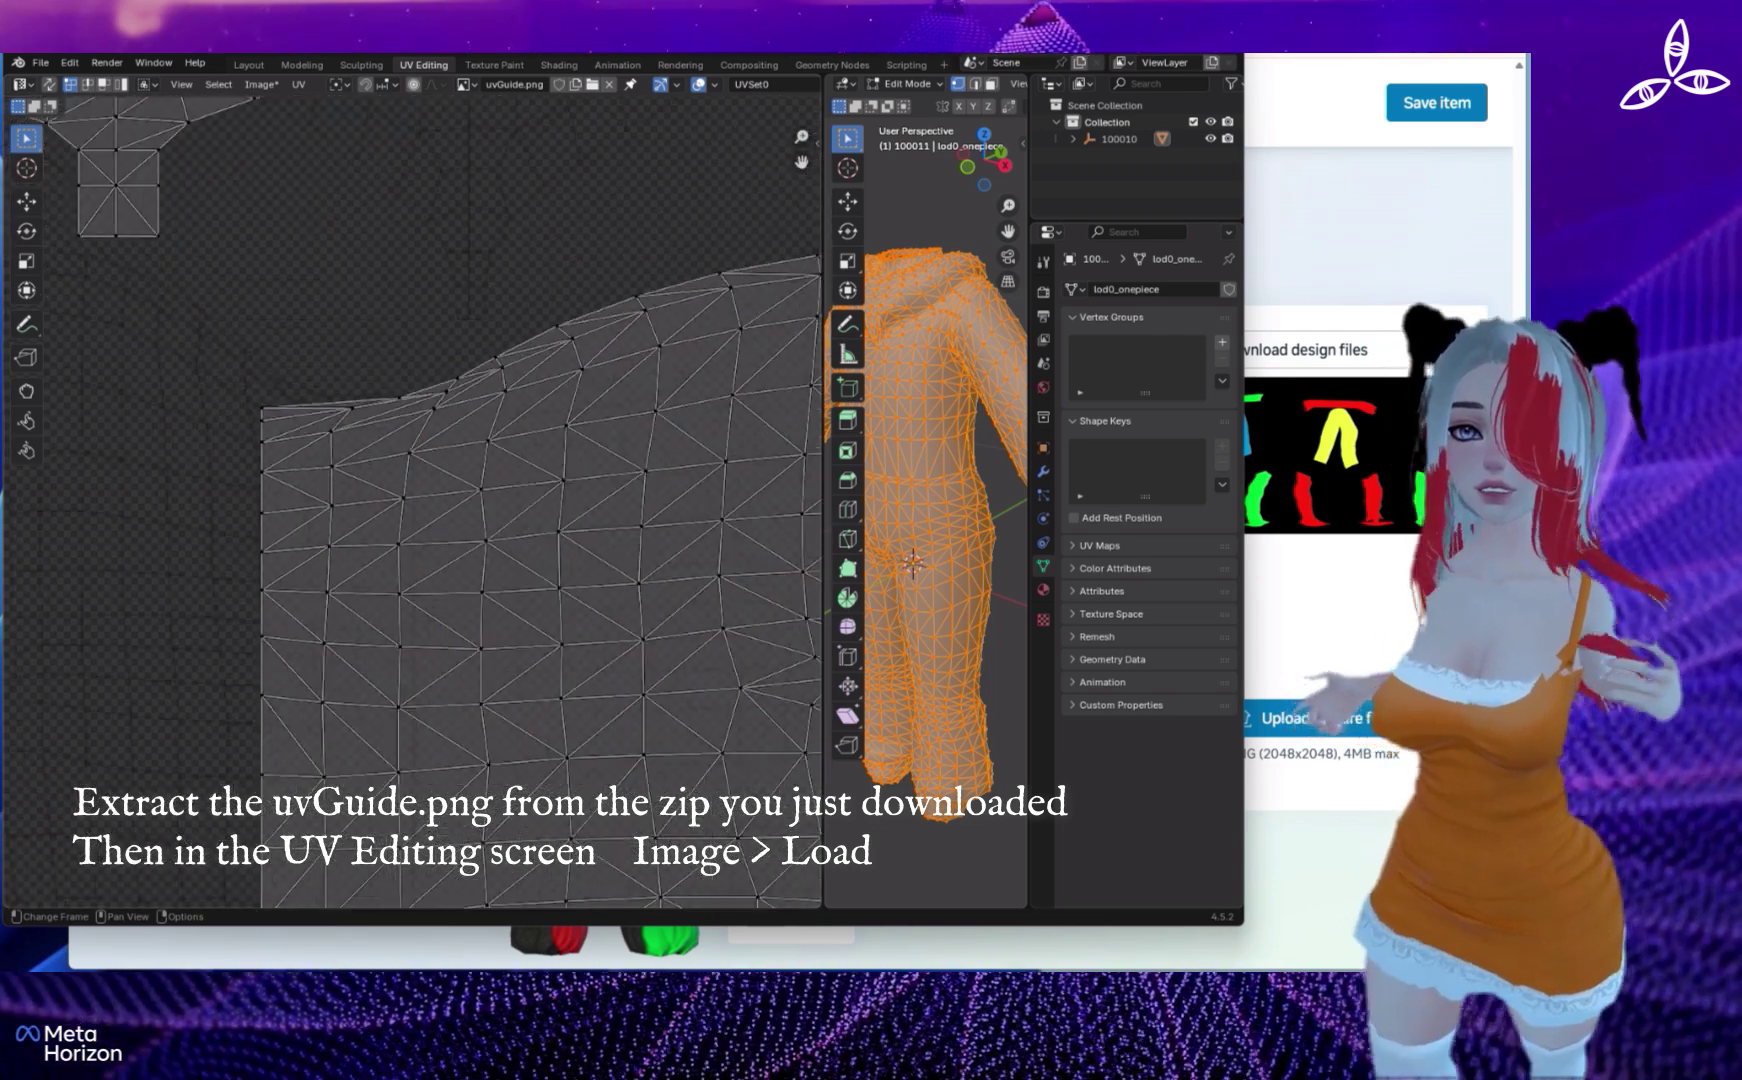
middle_click_drag(412, 513, 788, 429)
scroll(412, 500, "up", 4)
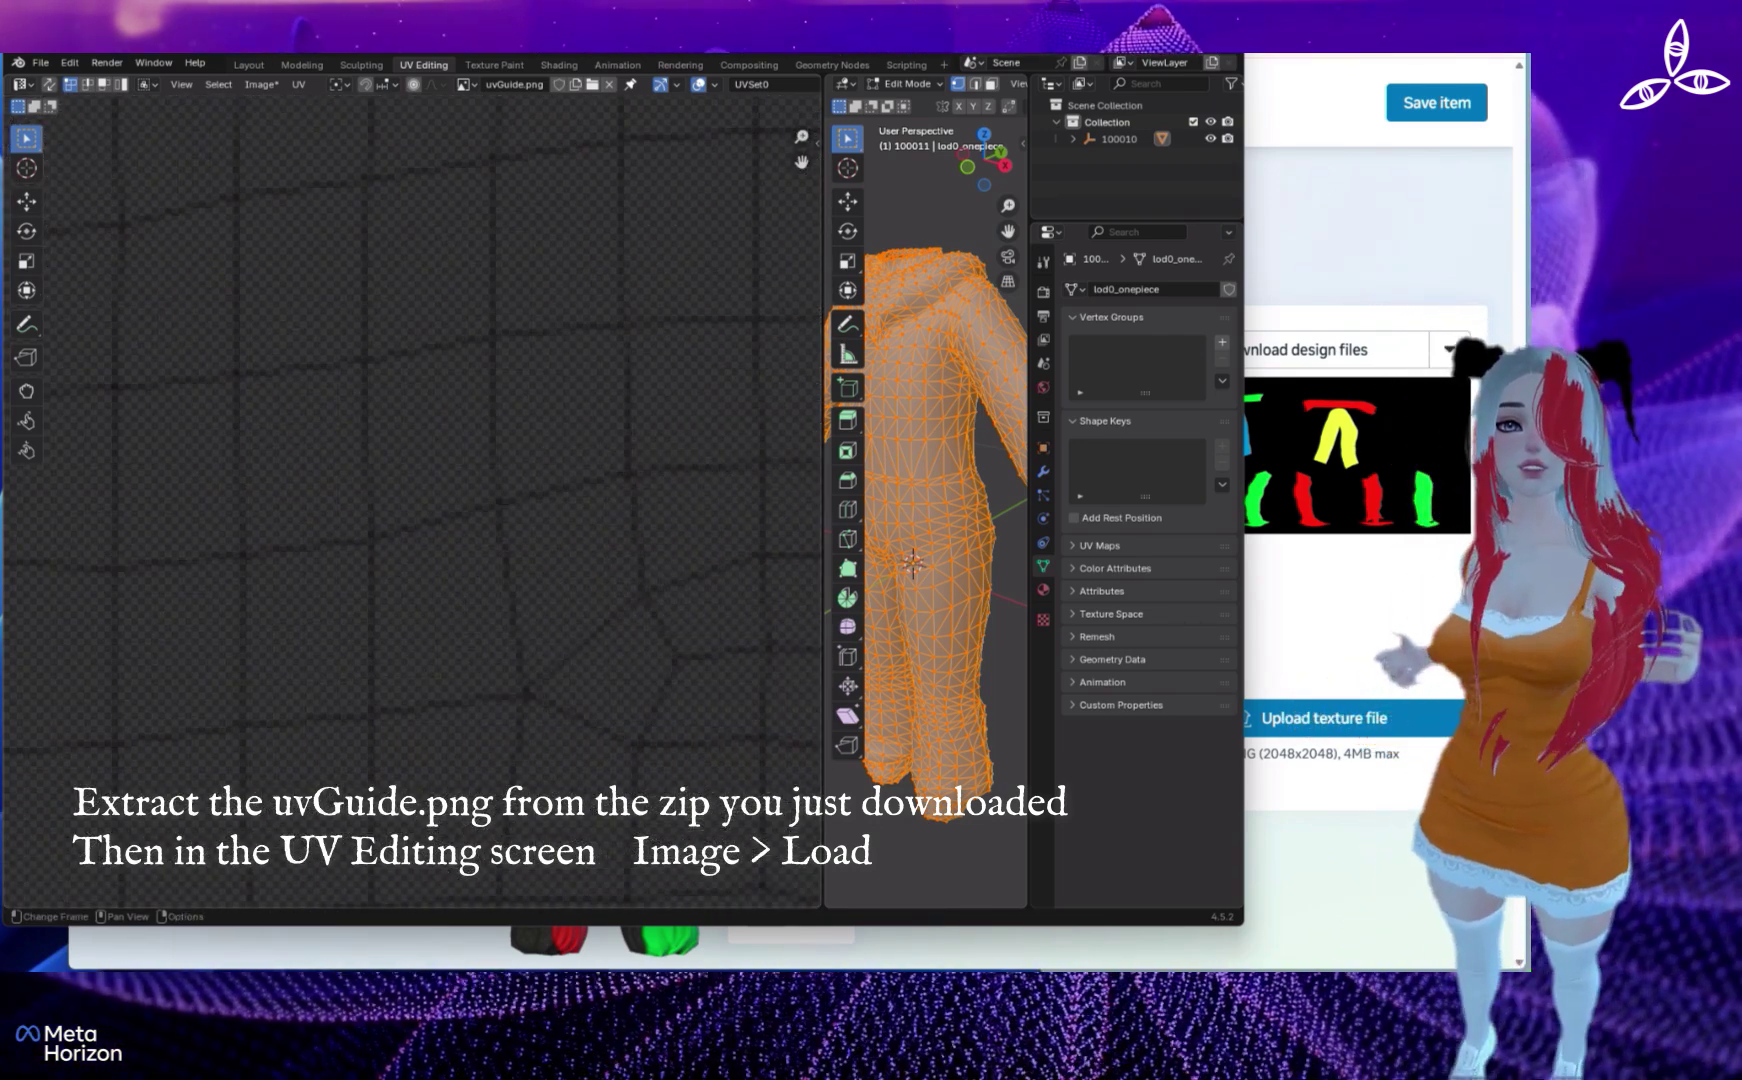
scroll(412, 500, "down", 6)
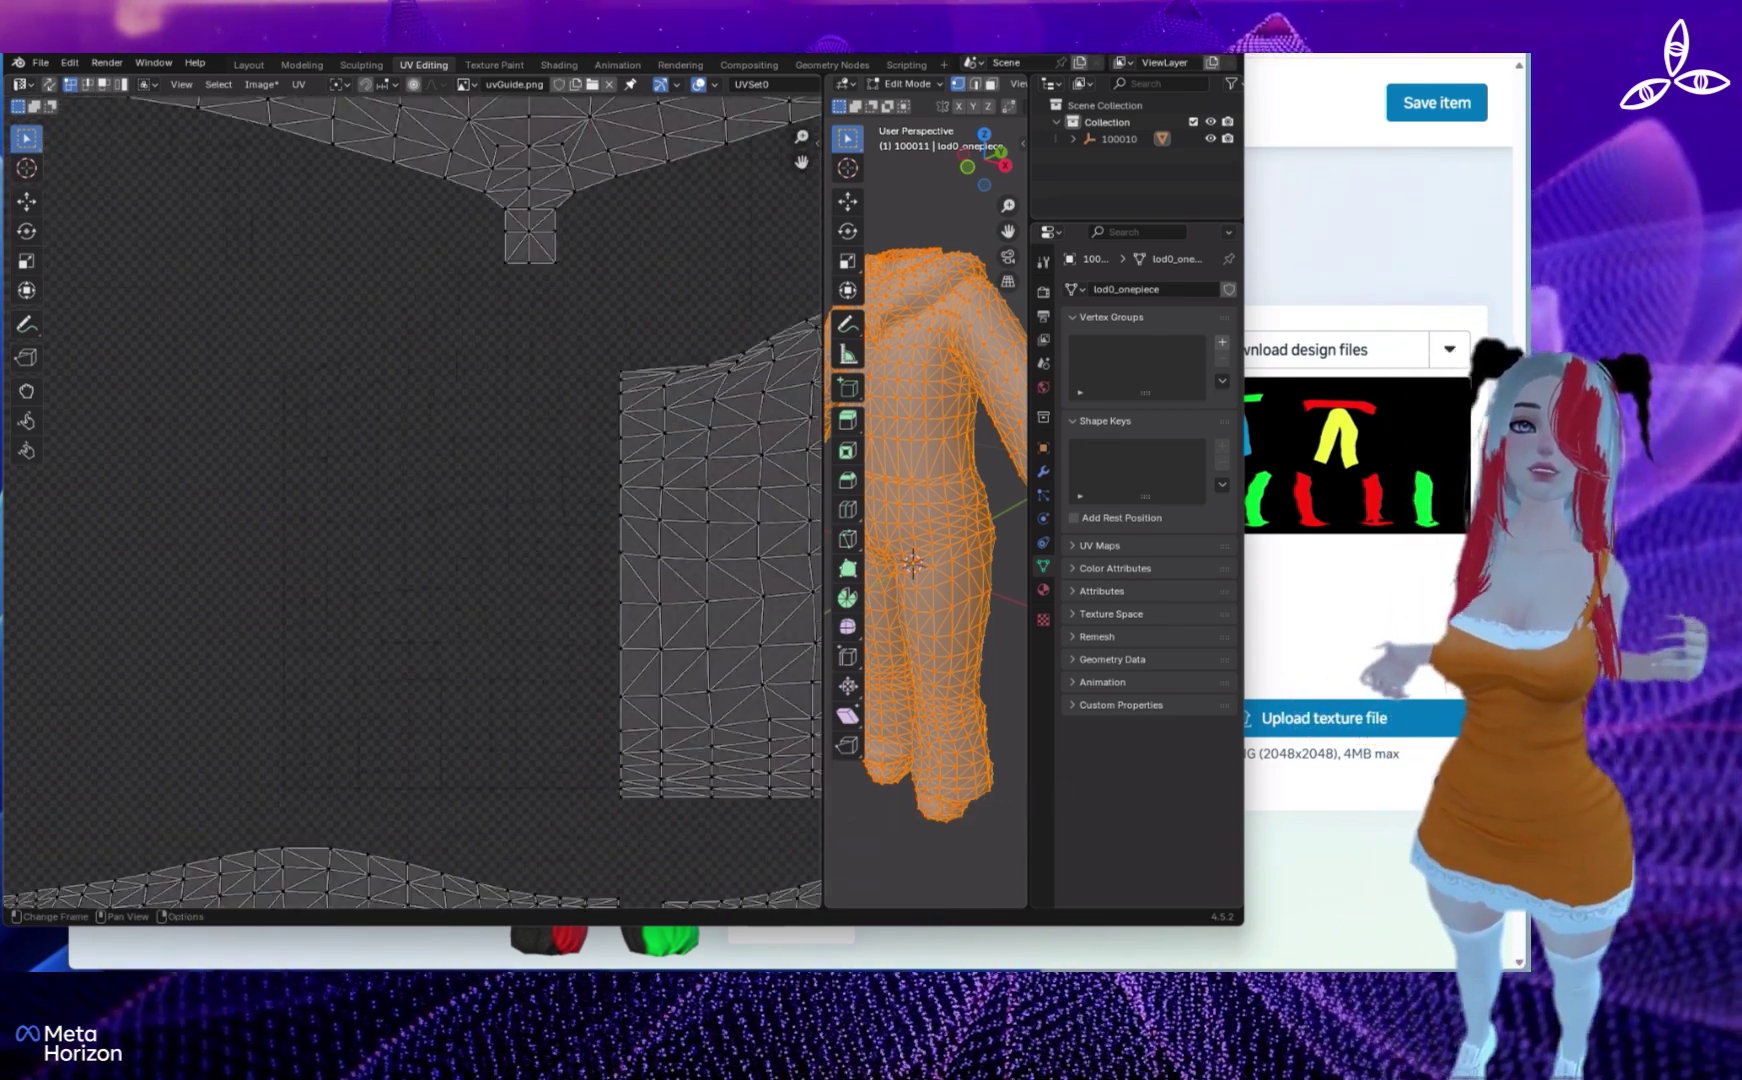
middle_click_drag(450, 500, 410, 469)
scroll(410, 469, "up", 7)
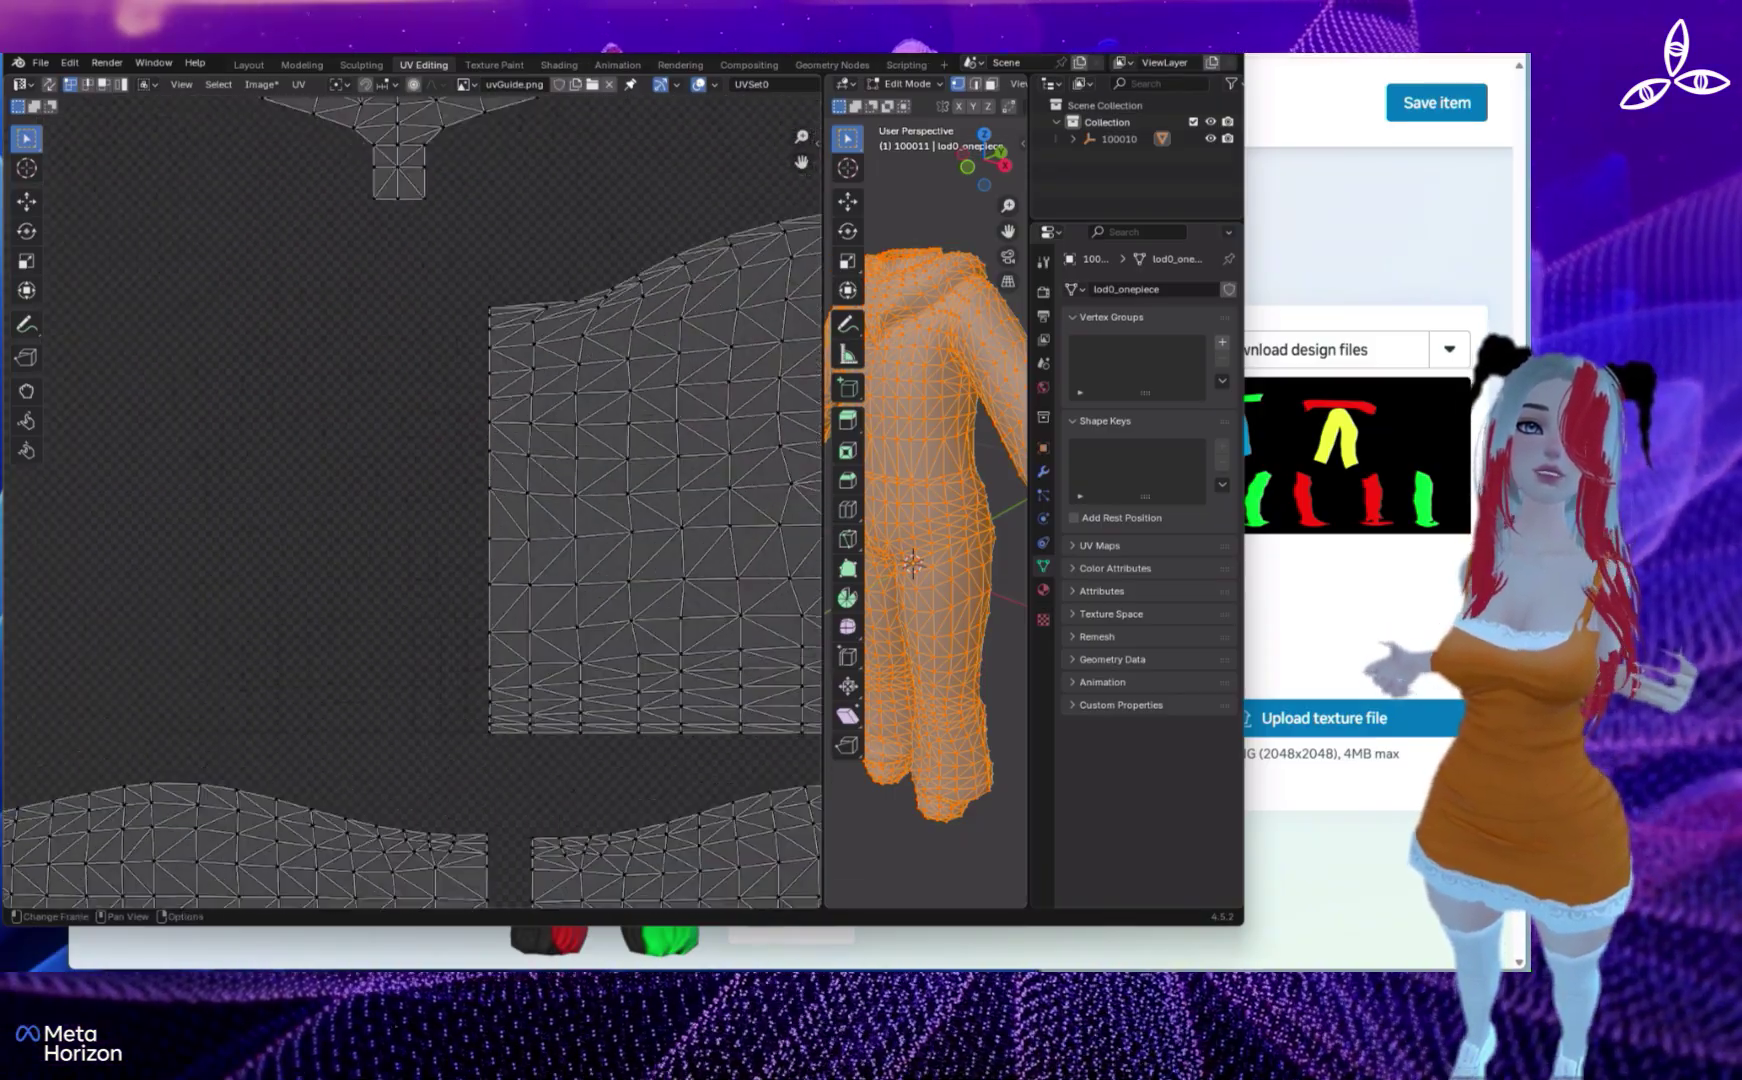
left_click(298, 84)
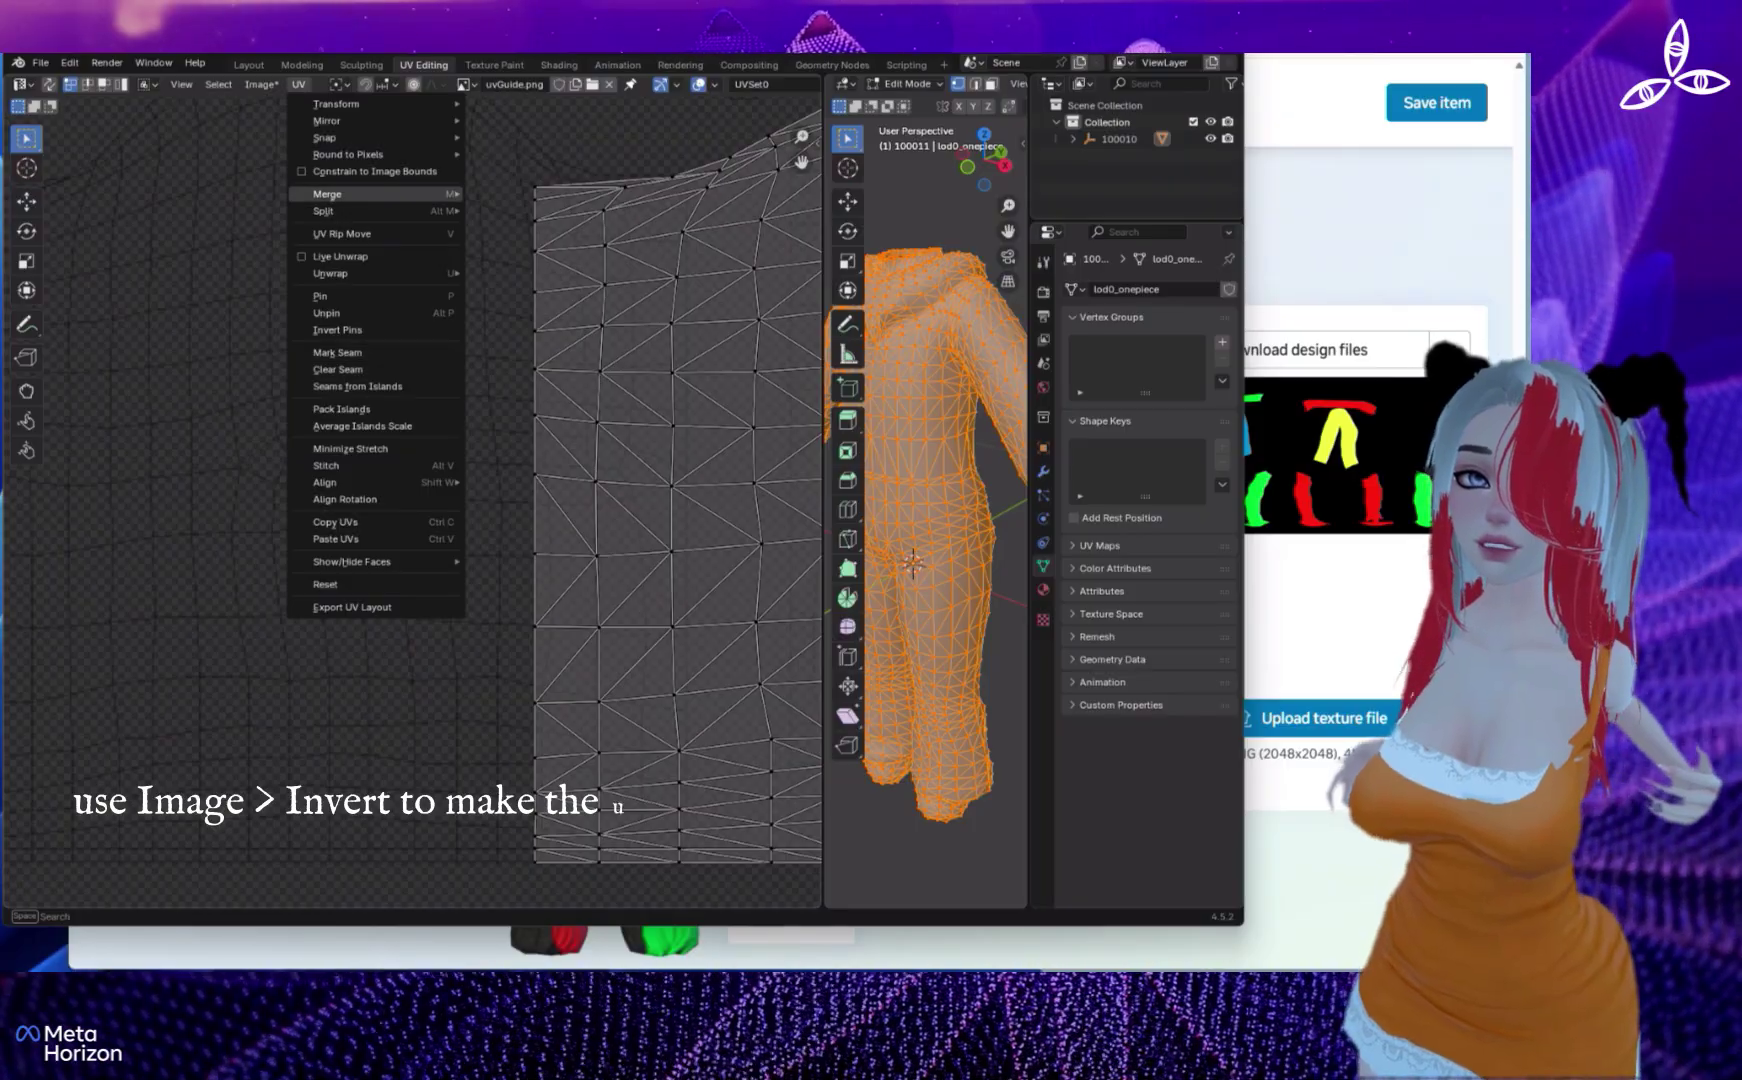
mouse_move(262, 84)
mouse_move(300, 329)
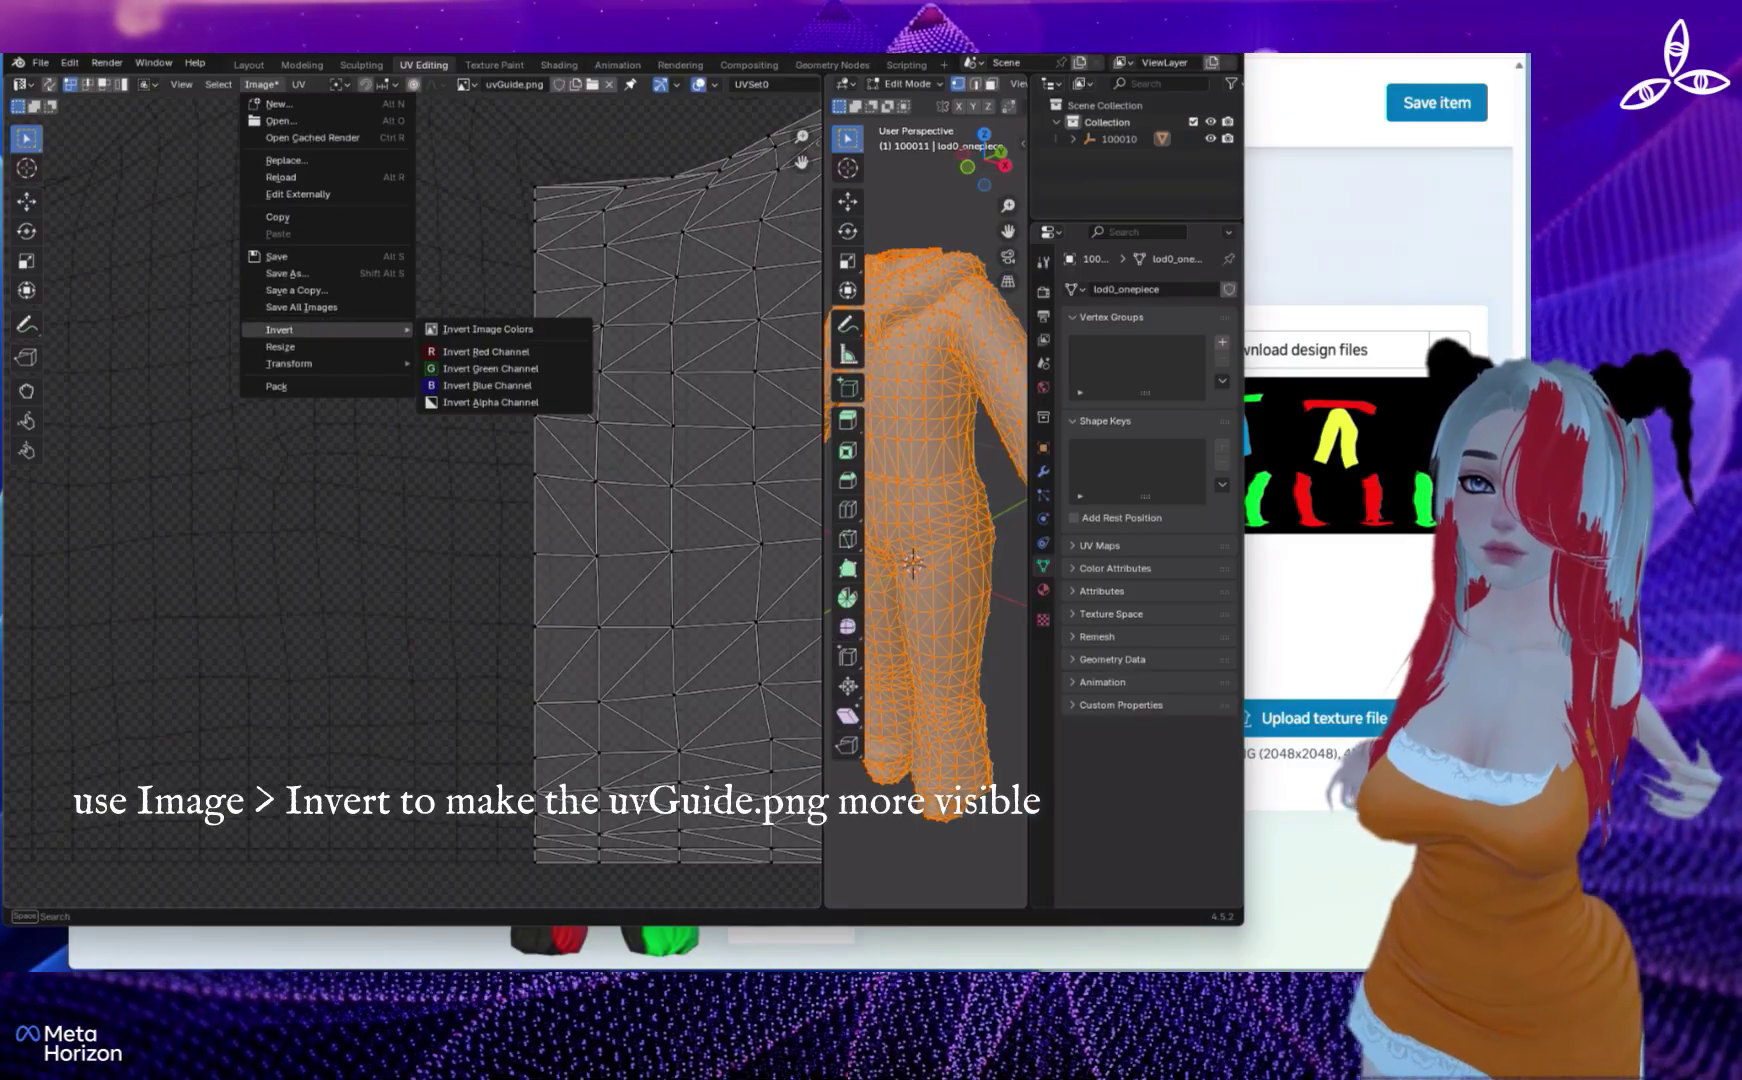
left_click(488, 329)
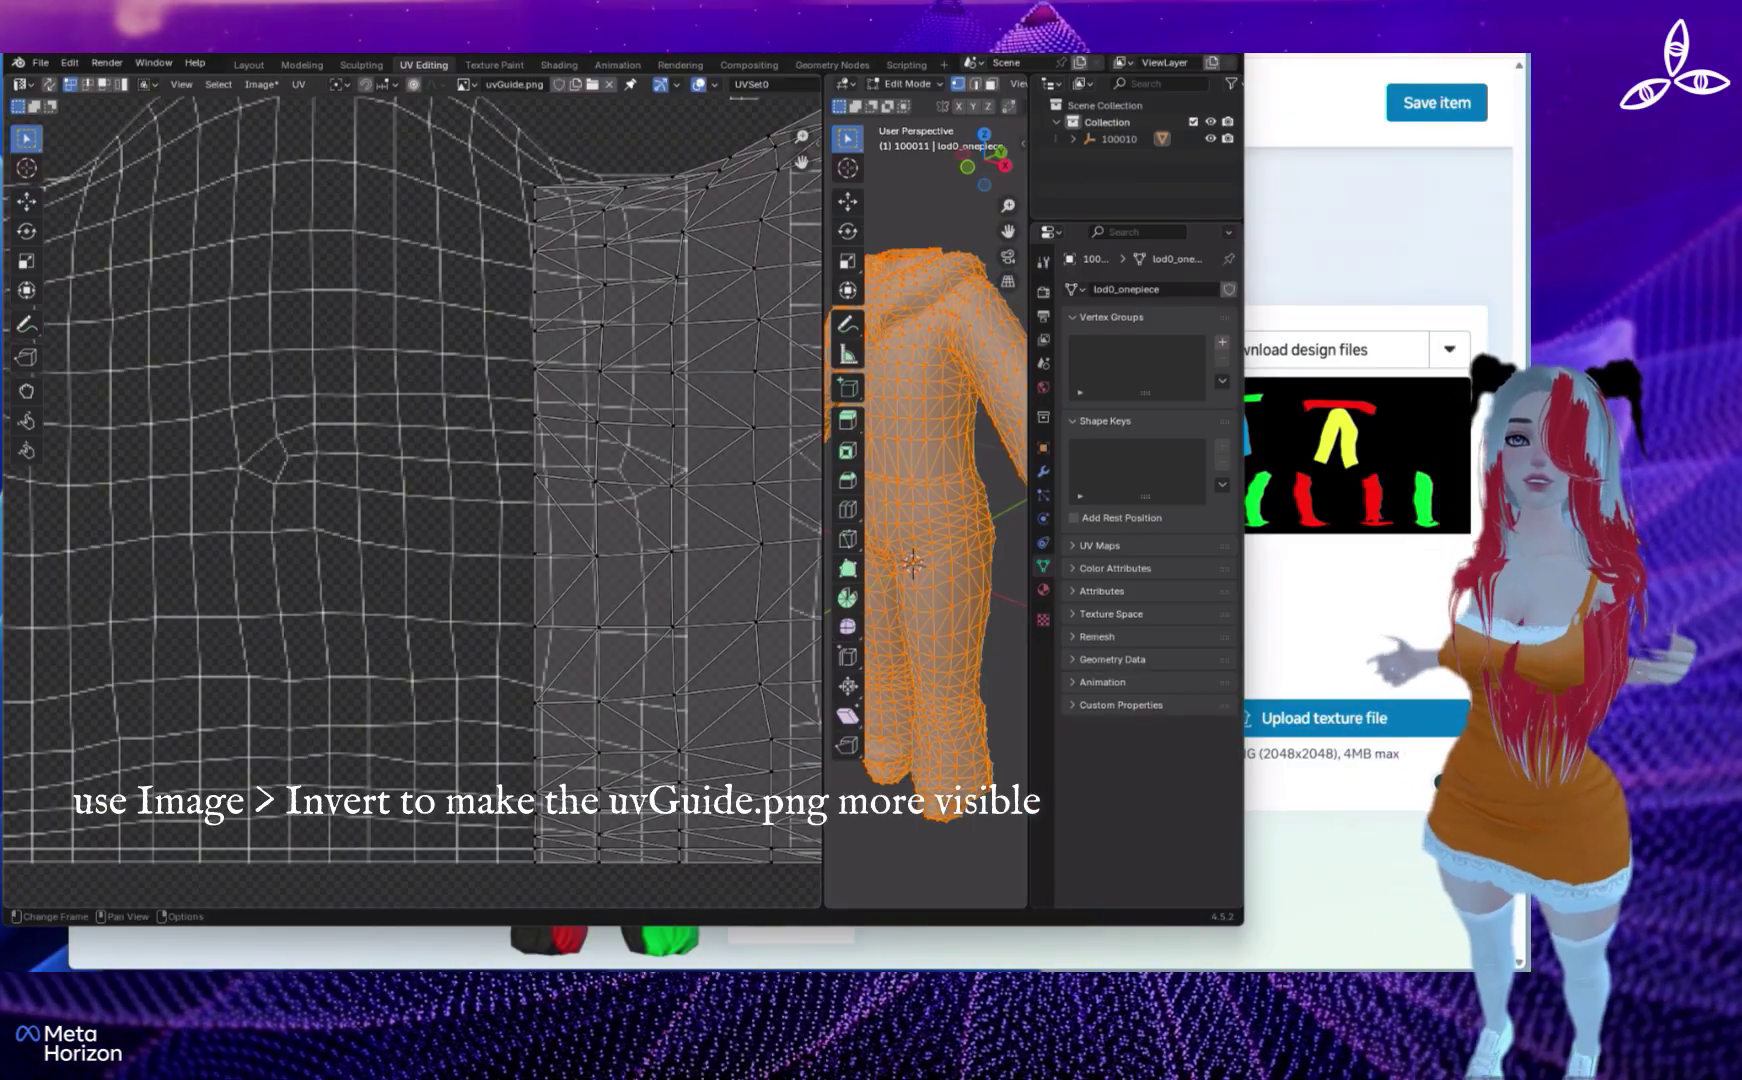
- Compare the garment's full UV layout with the inverted guide, with the mesh UVs shown and hidden
scroll(488, 400, "down", 5)
scroll(407, 507, "down", 1)
scroll(407, 507, "up", 4)
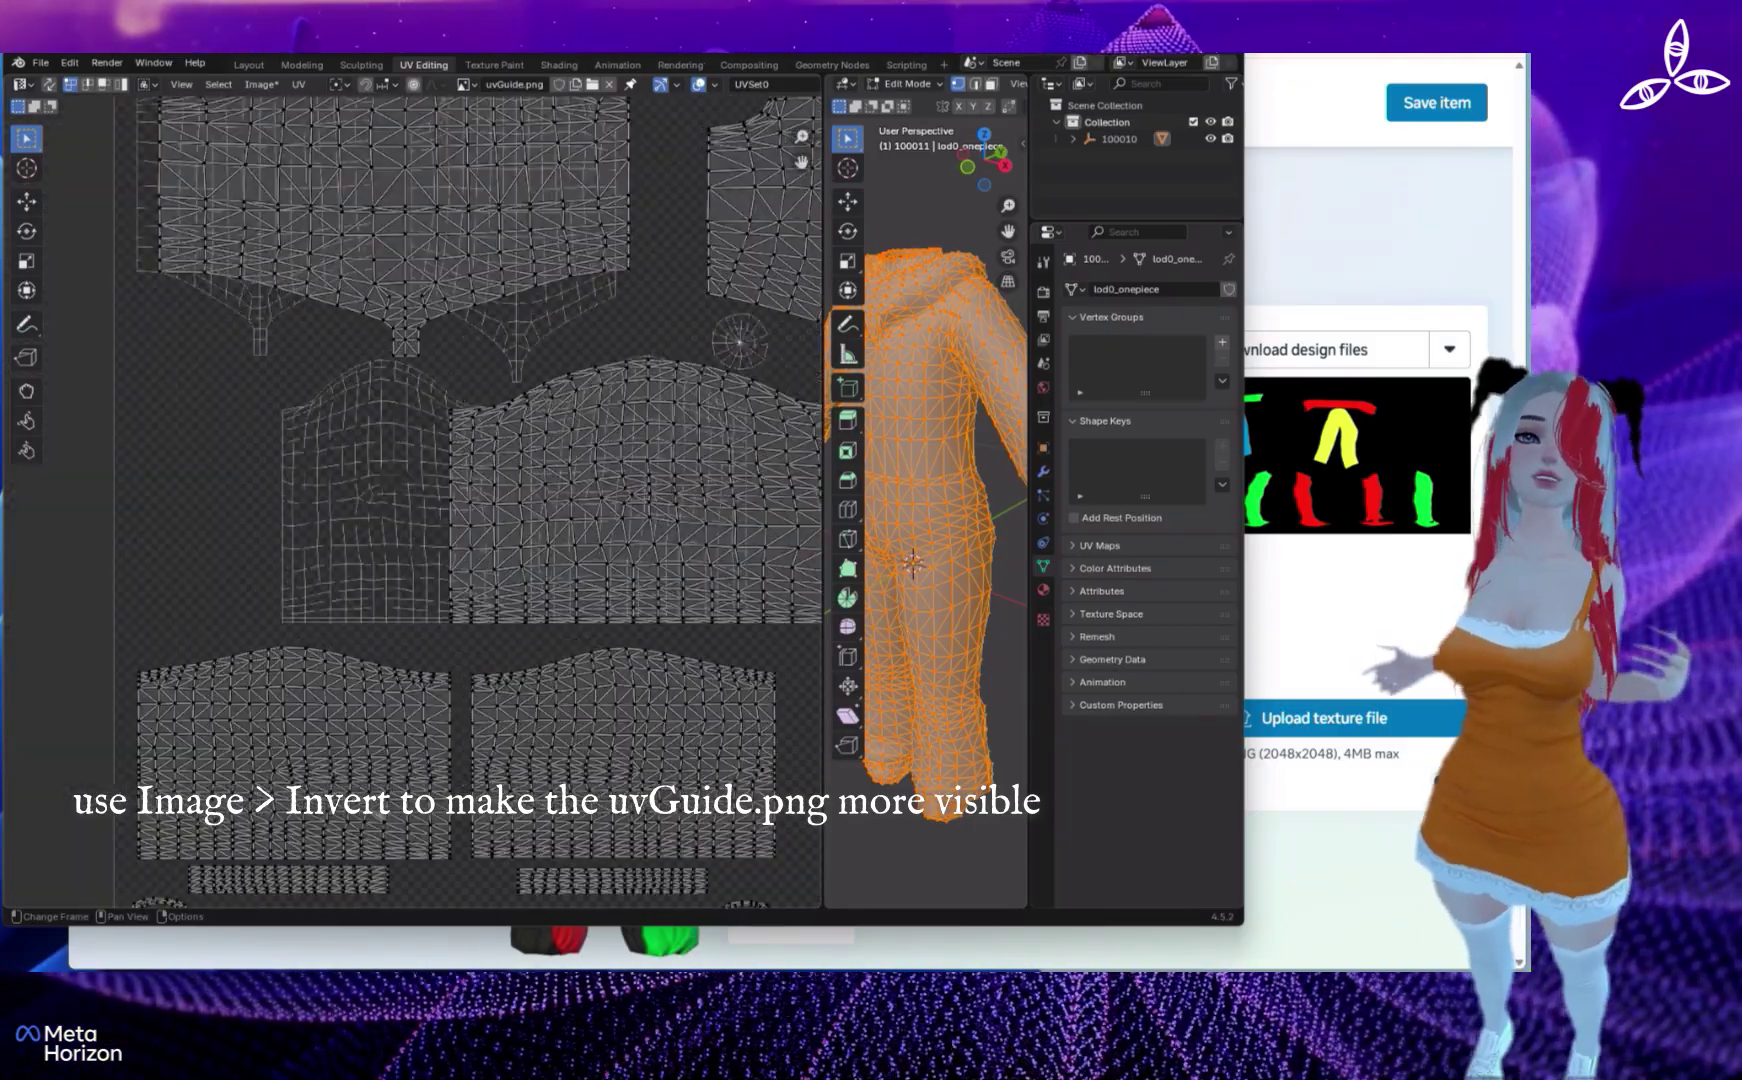
scroll(407, 507, "down", 3)
key("Tab")
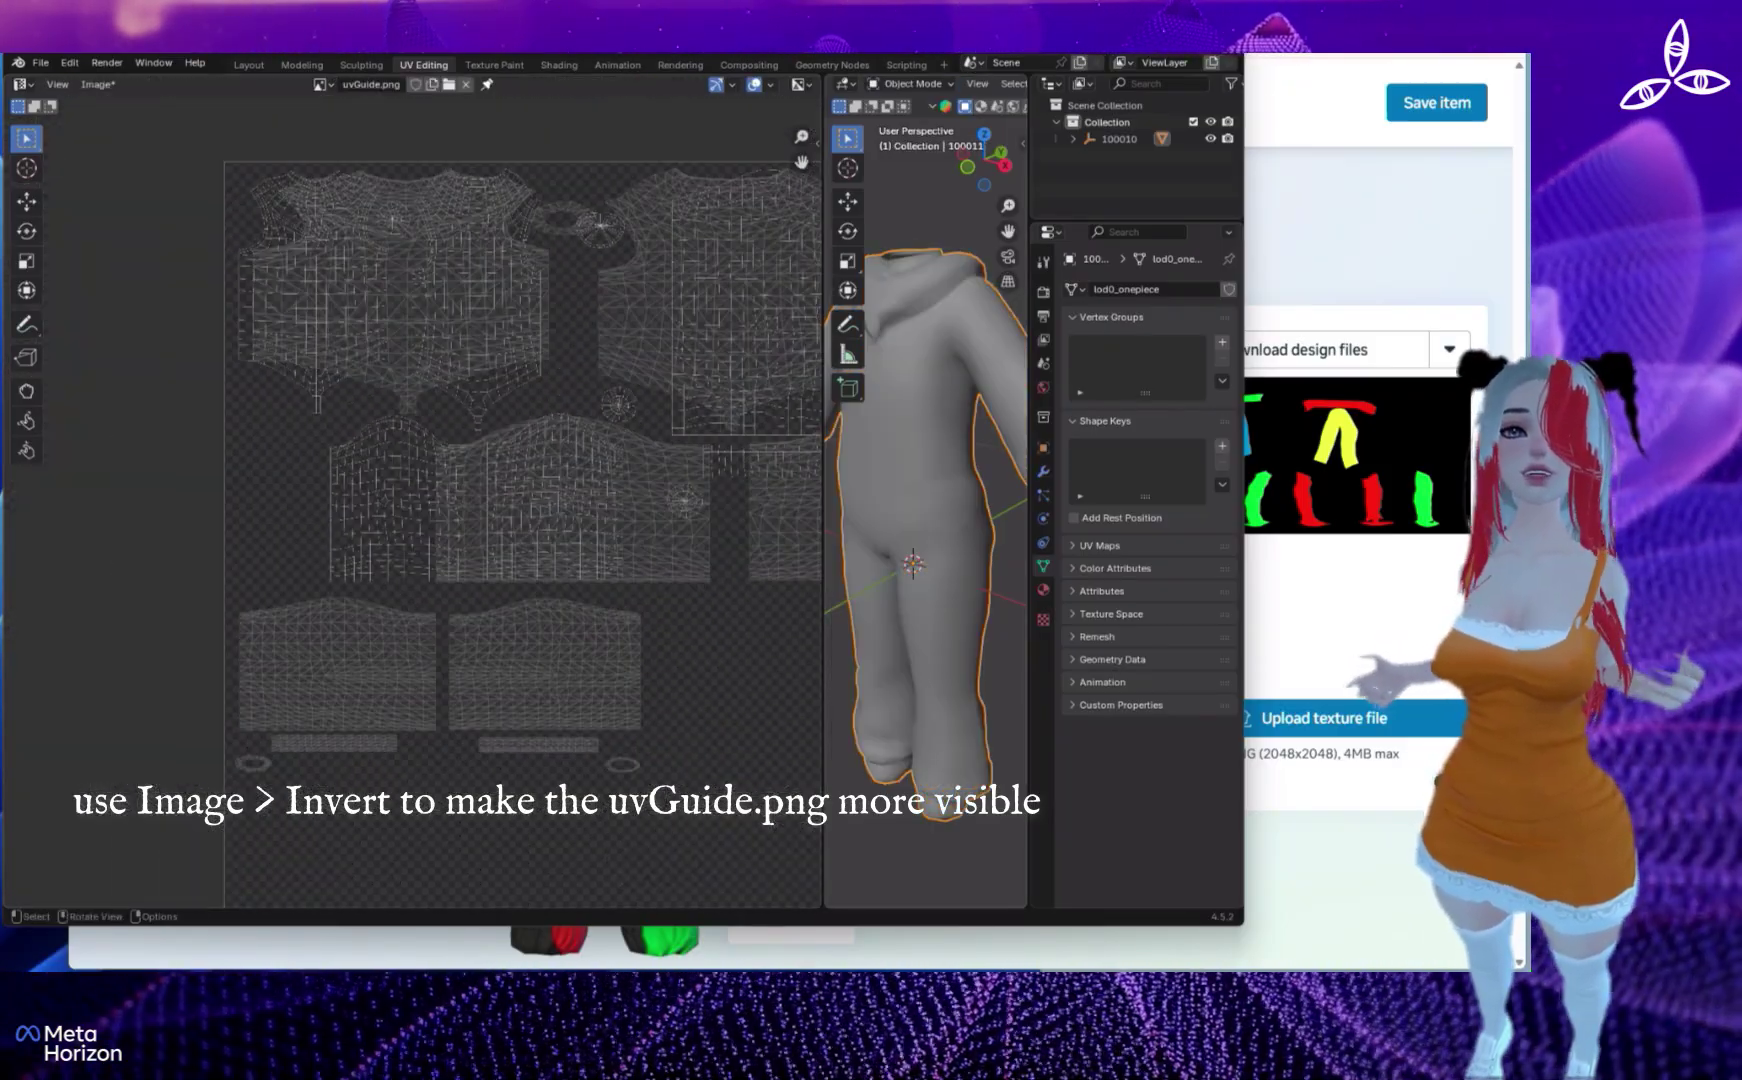
key("Tab")
middle_click_drag(480, 480, 393, 611)
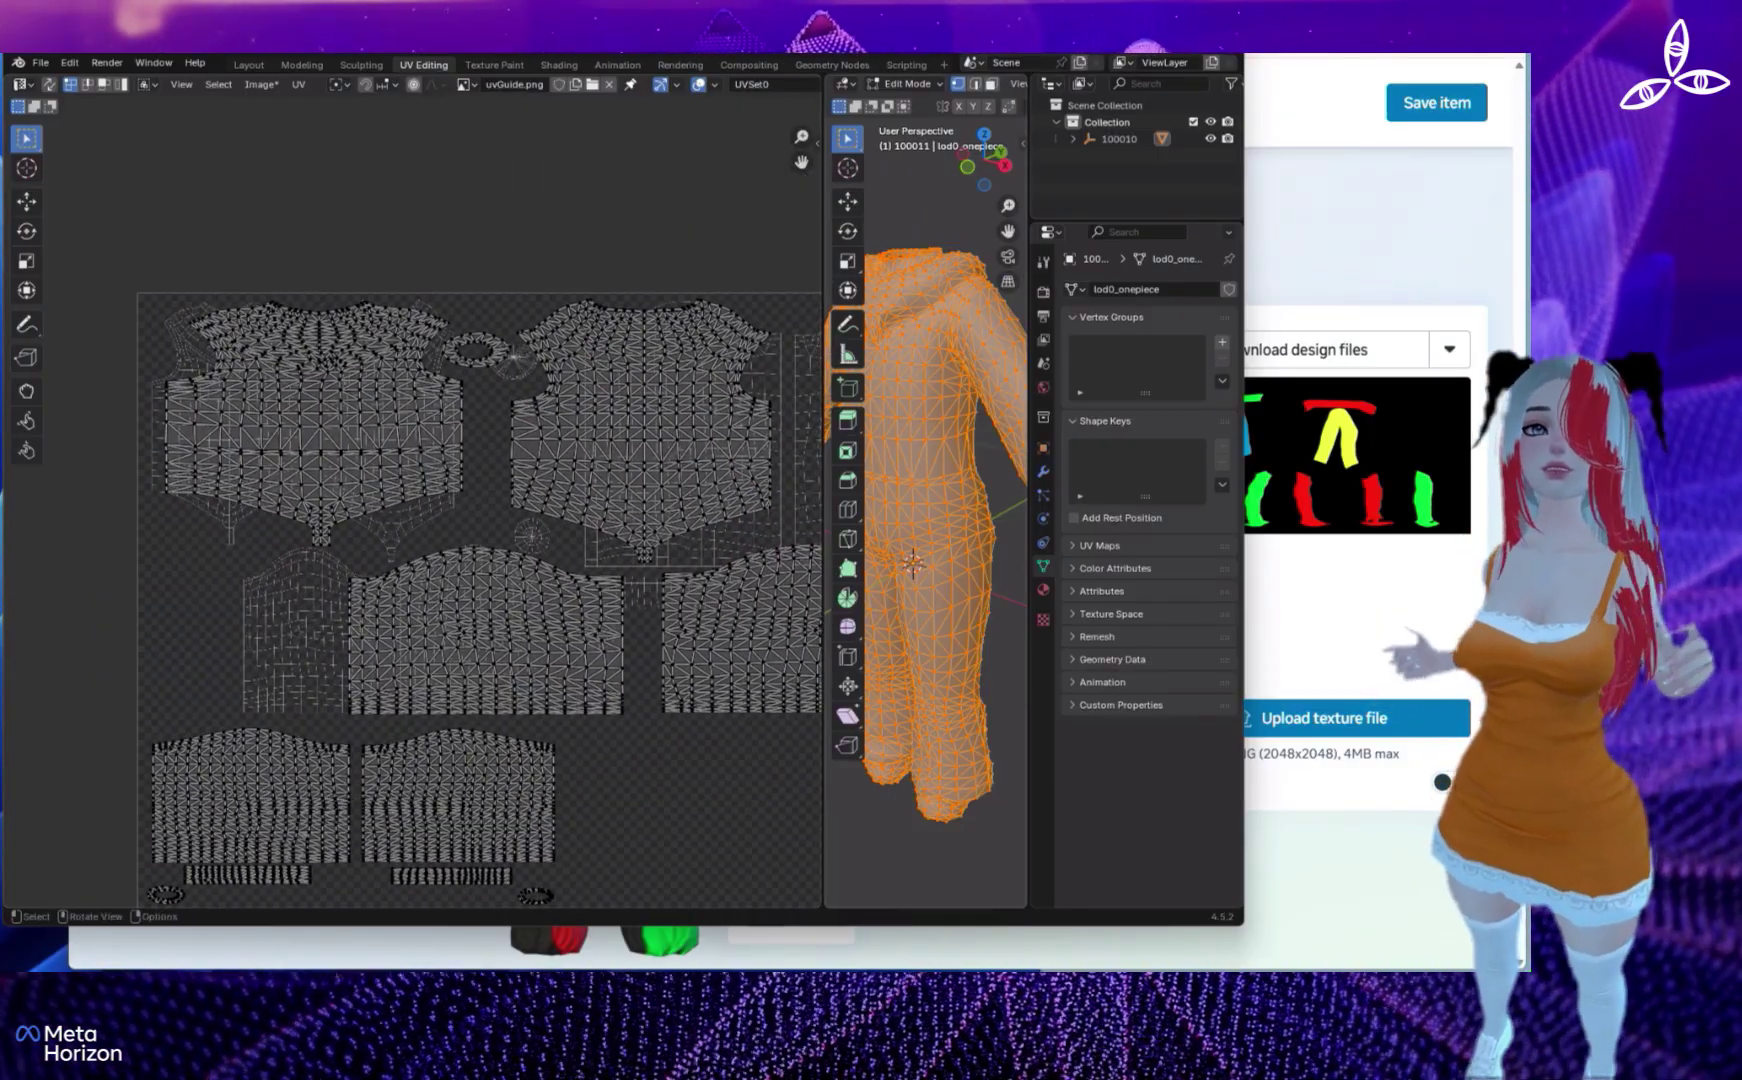
- Deselect the whole mesh and toggle between Edit and Object Mode to compare the guide alone with the mesh's UVs
key("alt+a")
key("Tab")
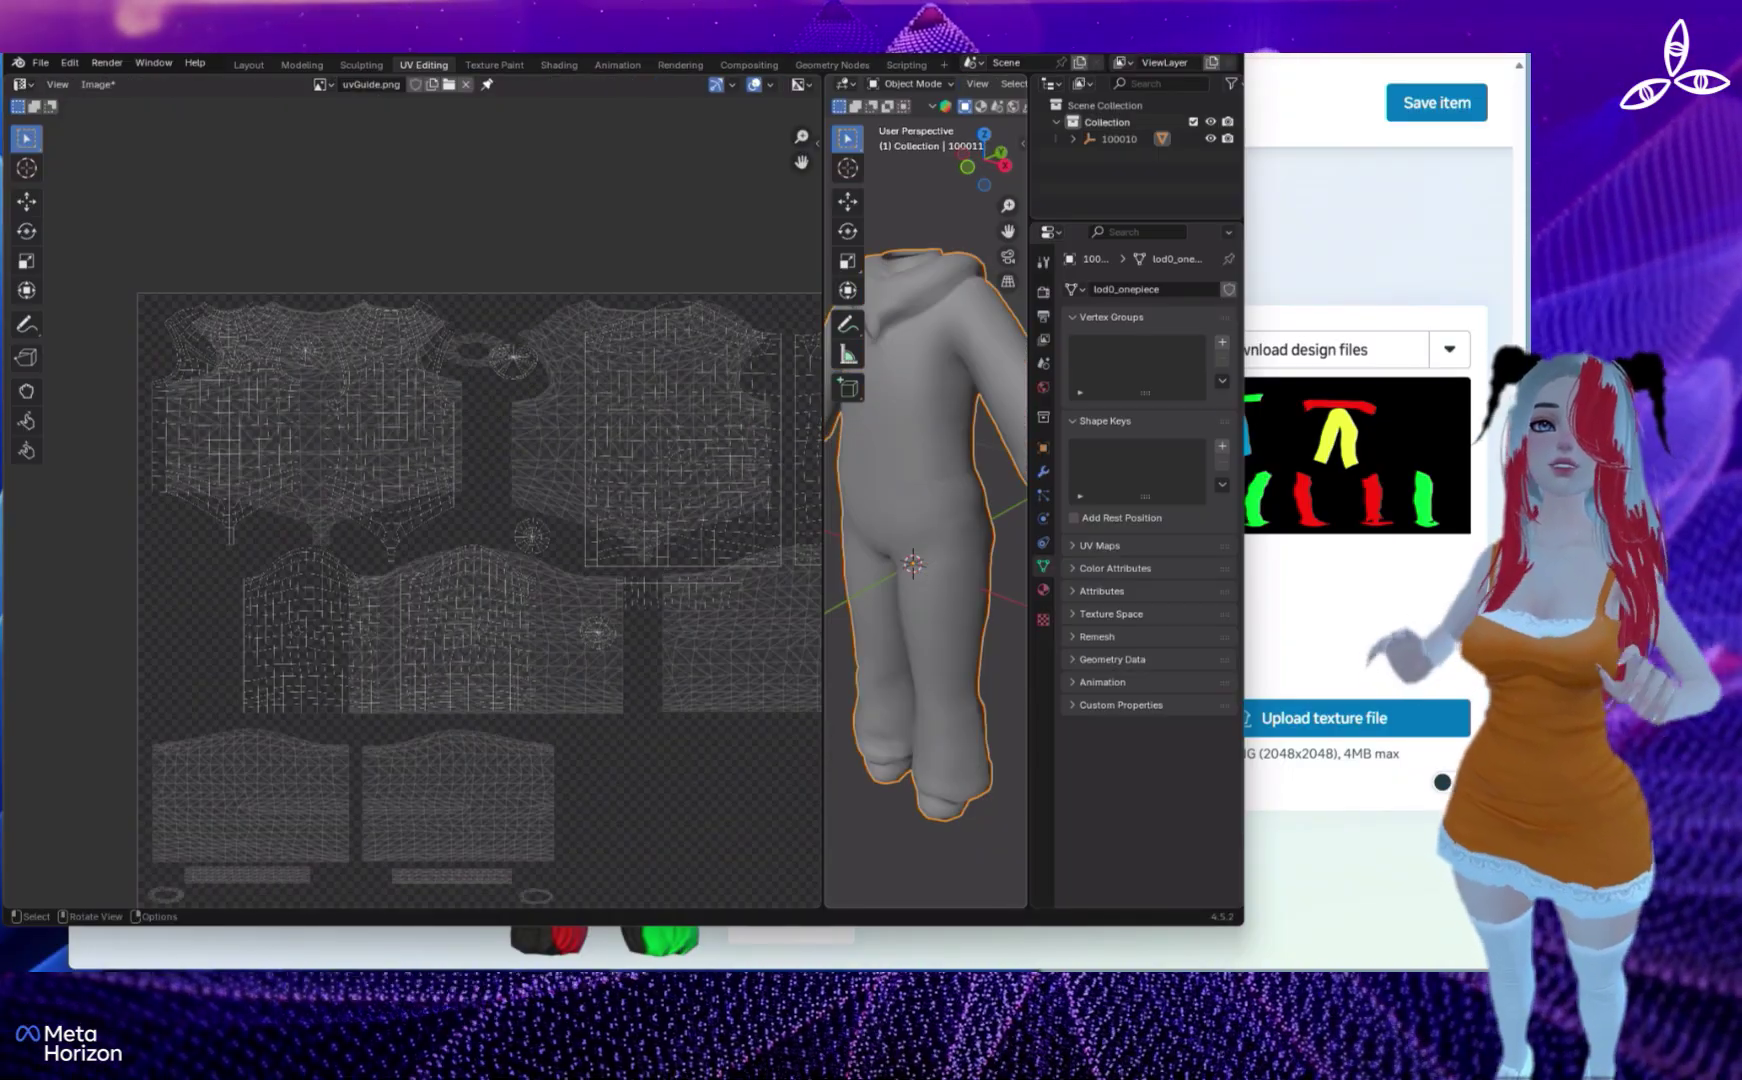
key("Tab")
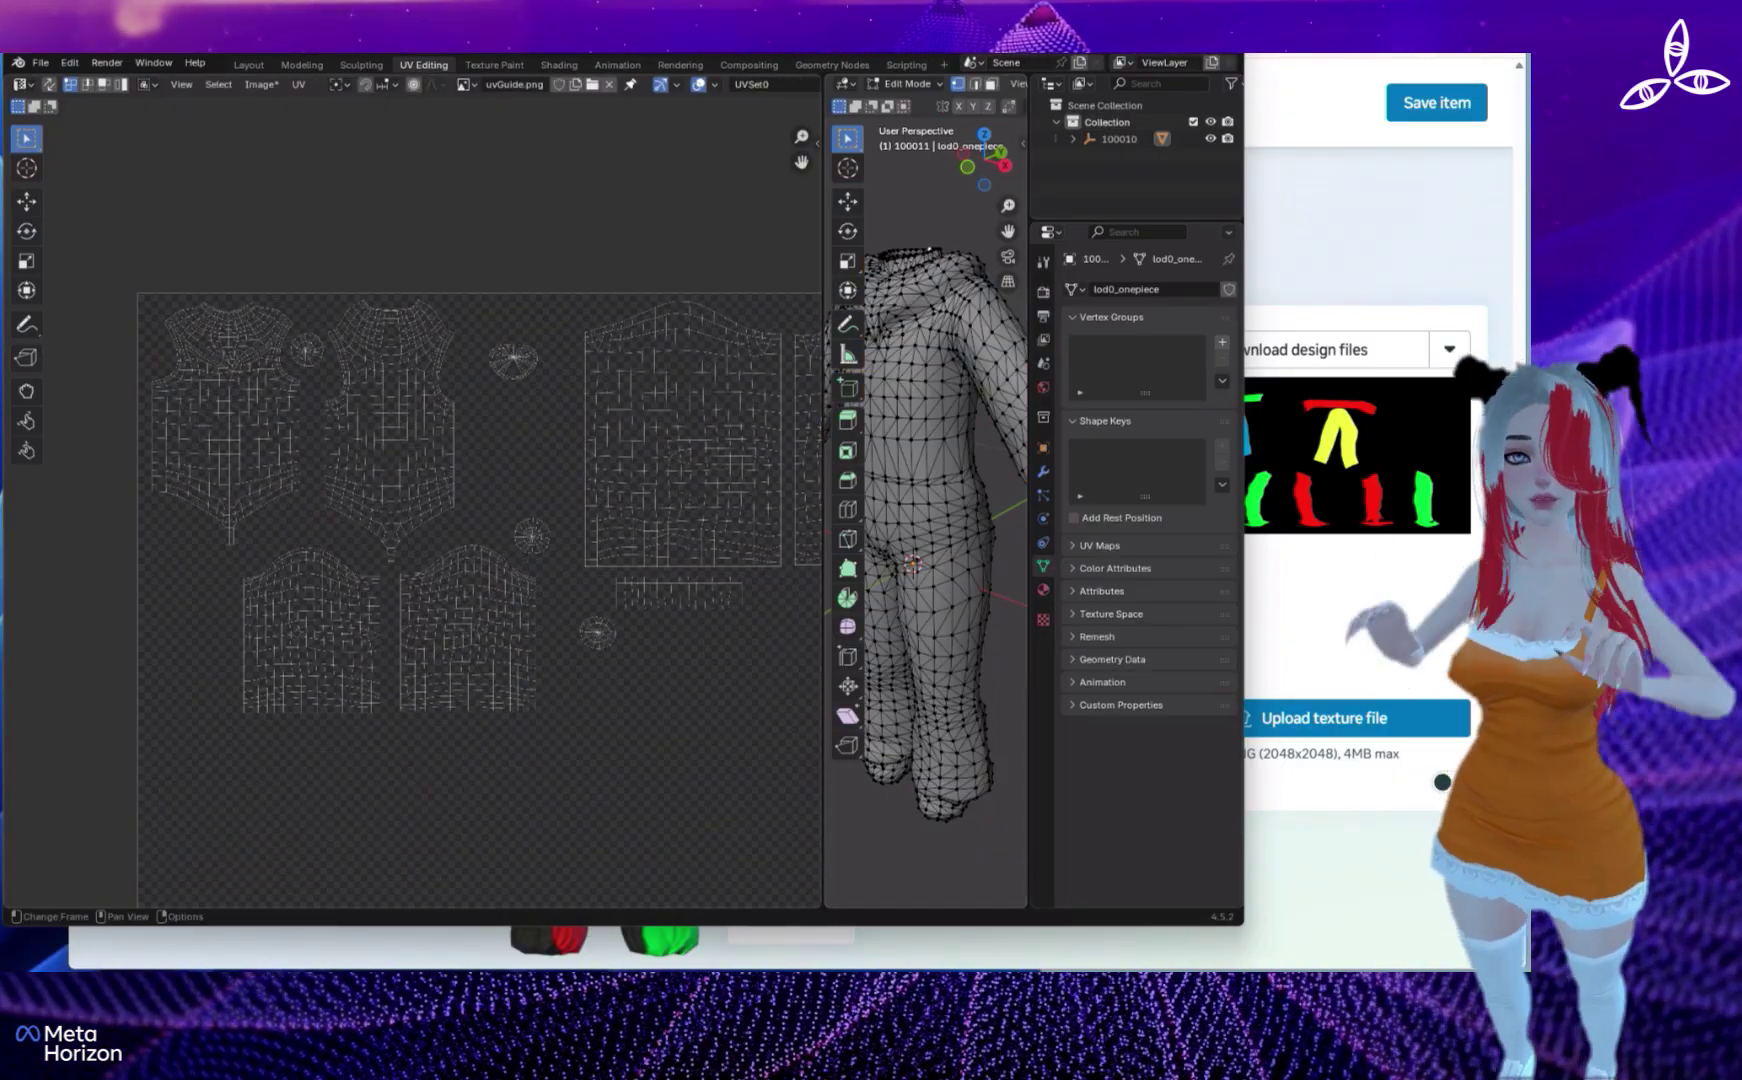
key("Tab")
key("Tab")
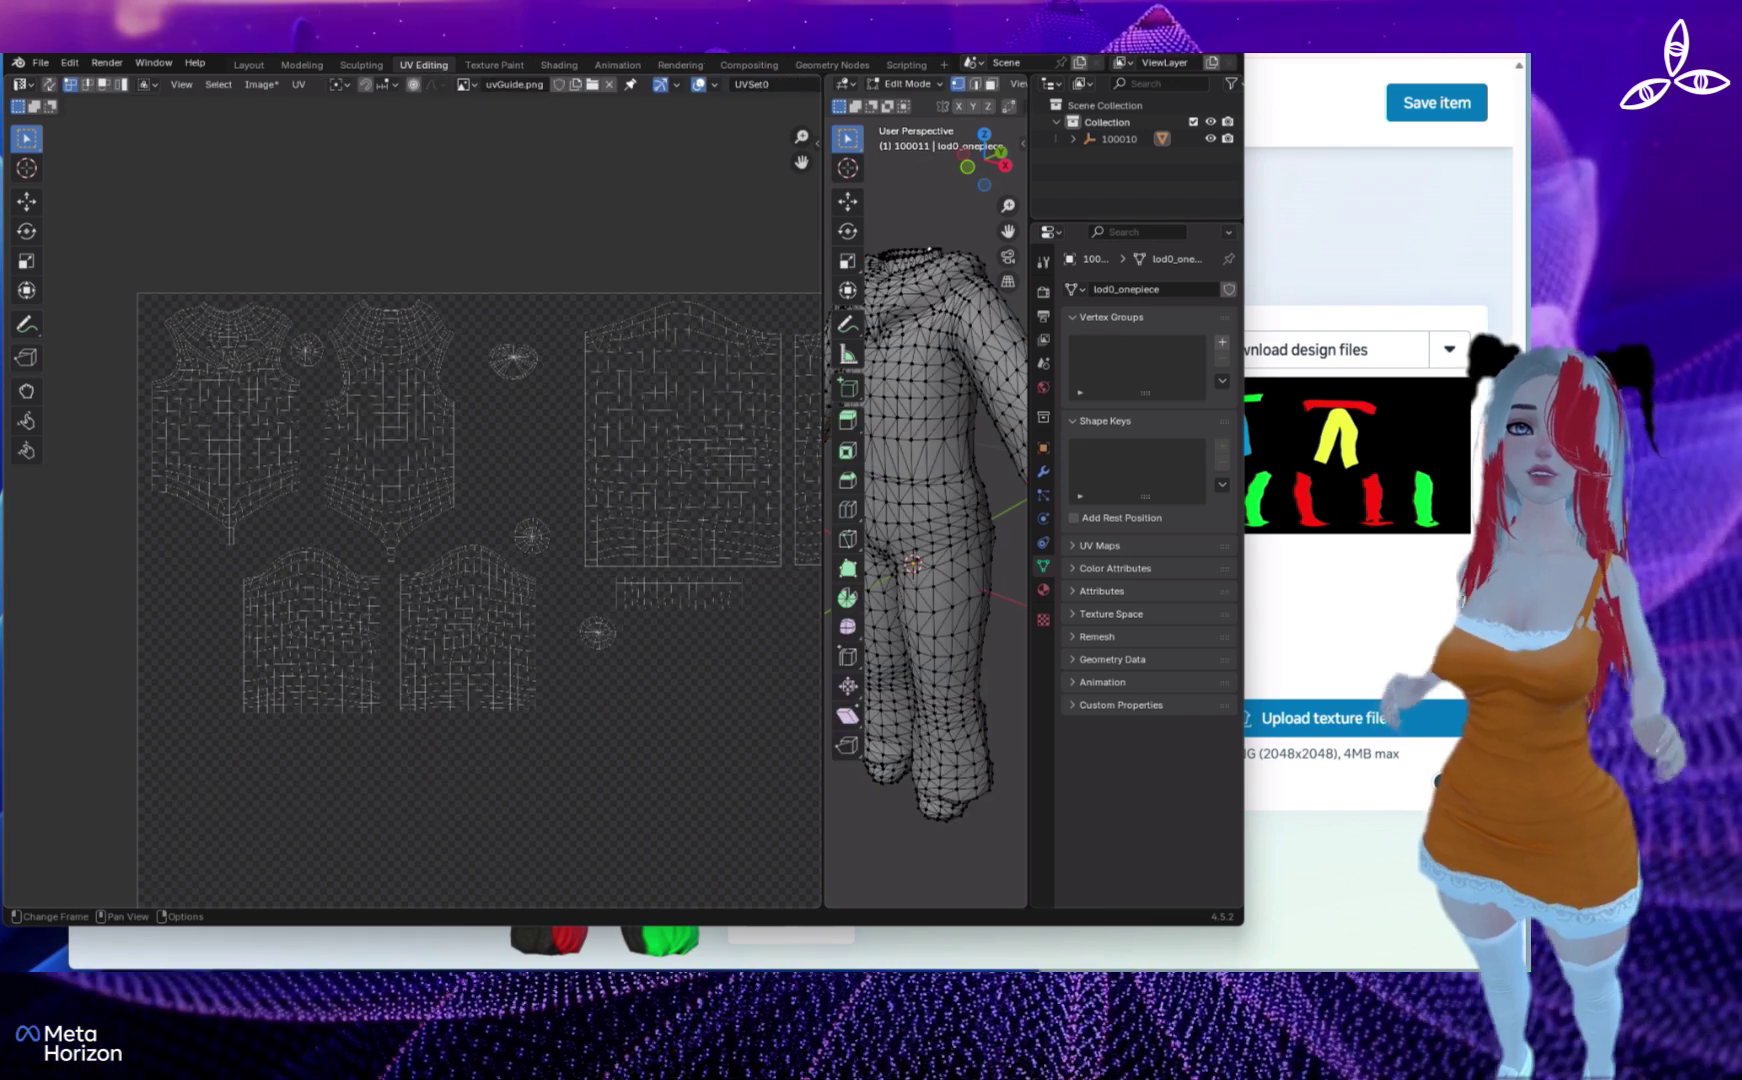
key("Tab")
key("Tab")
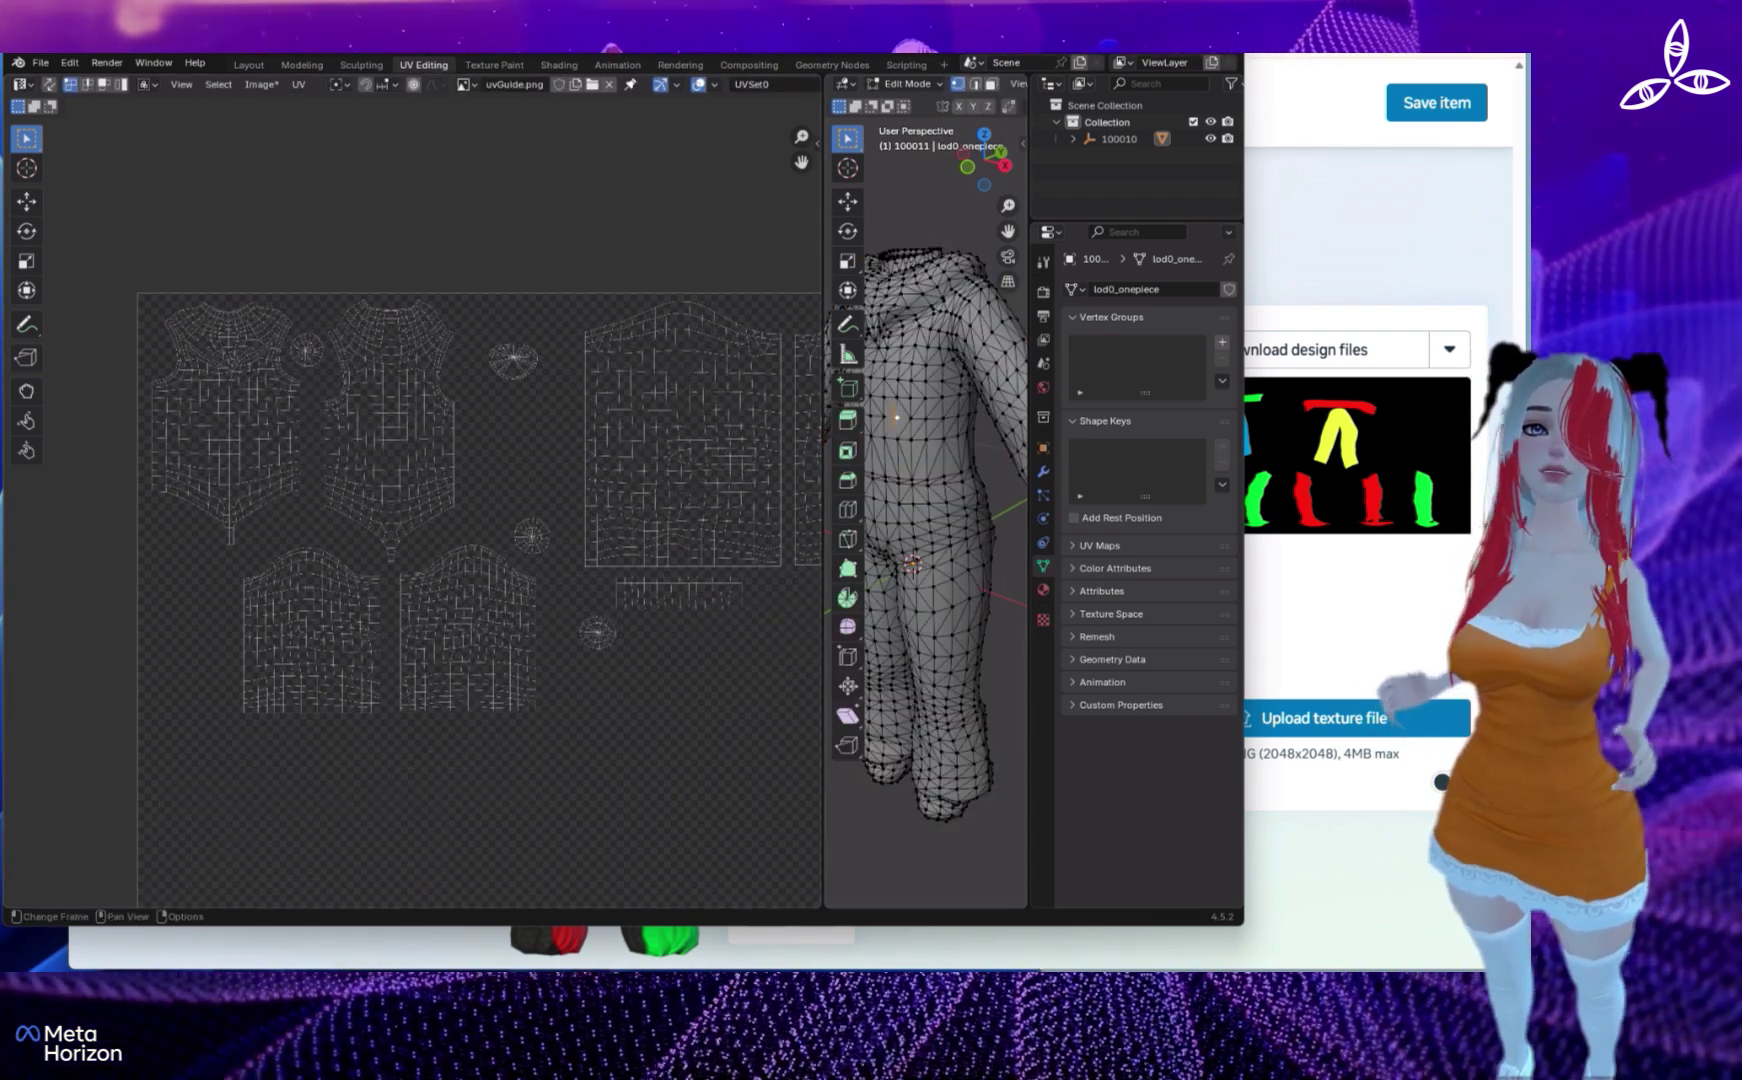
- Examine the guide's torso islands up close, and select the whole mesh to overlay its UVs for comparison
scroll(412, 502, "up", 3)
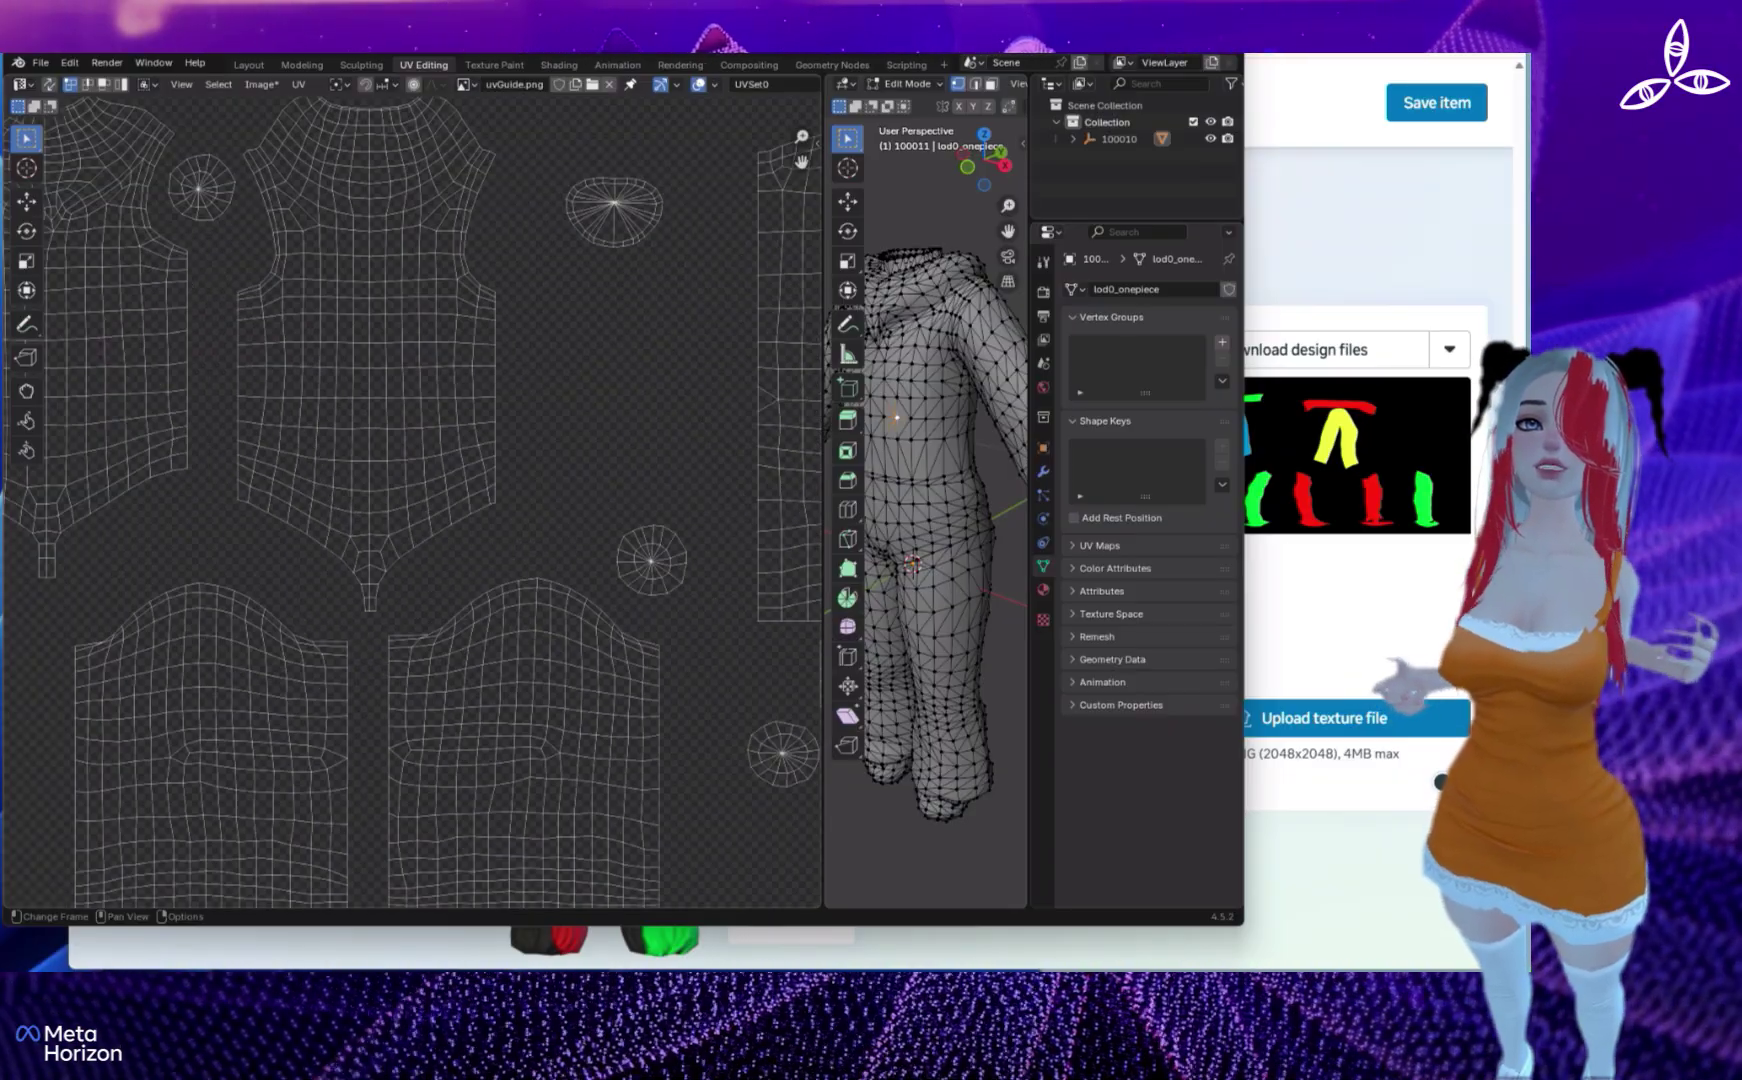
middle_click_drag(150, 370, 442, 387)
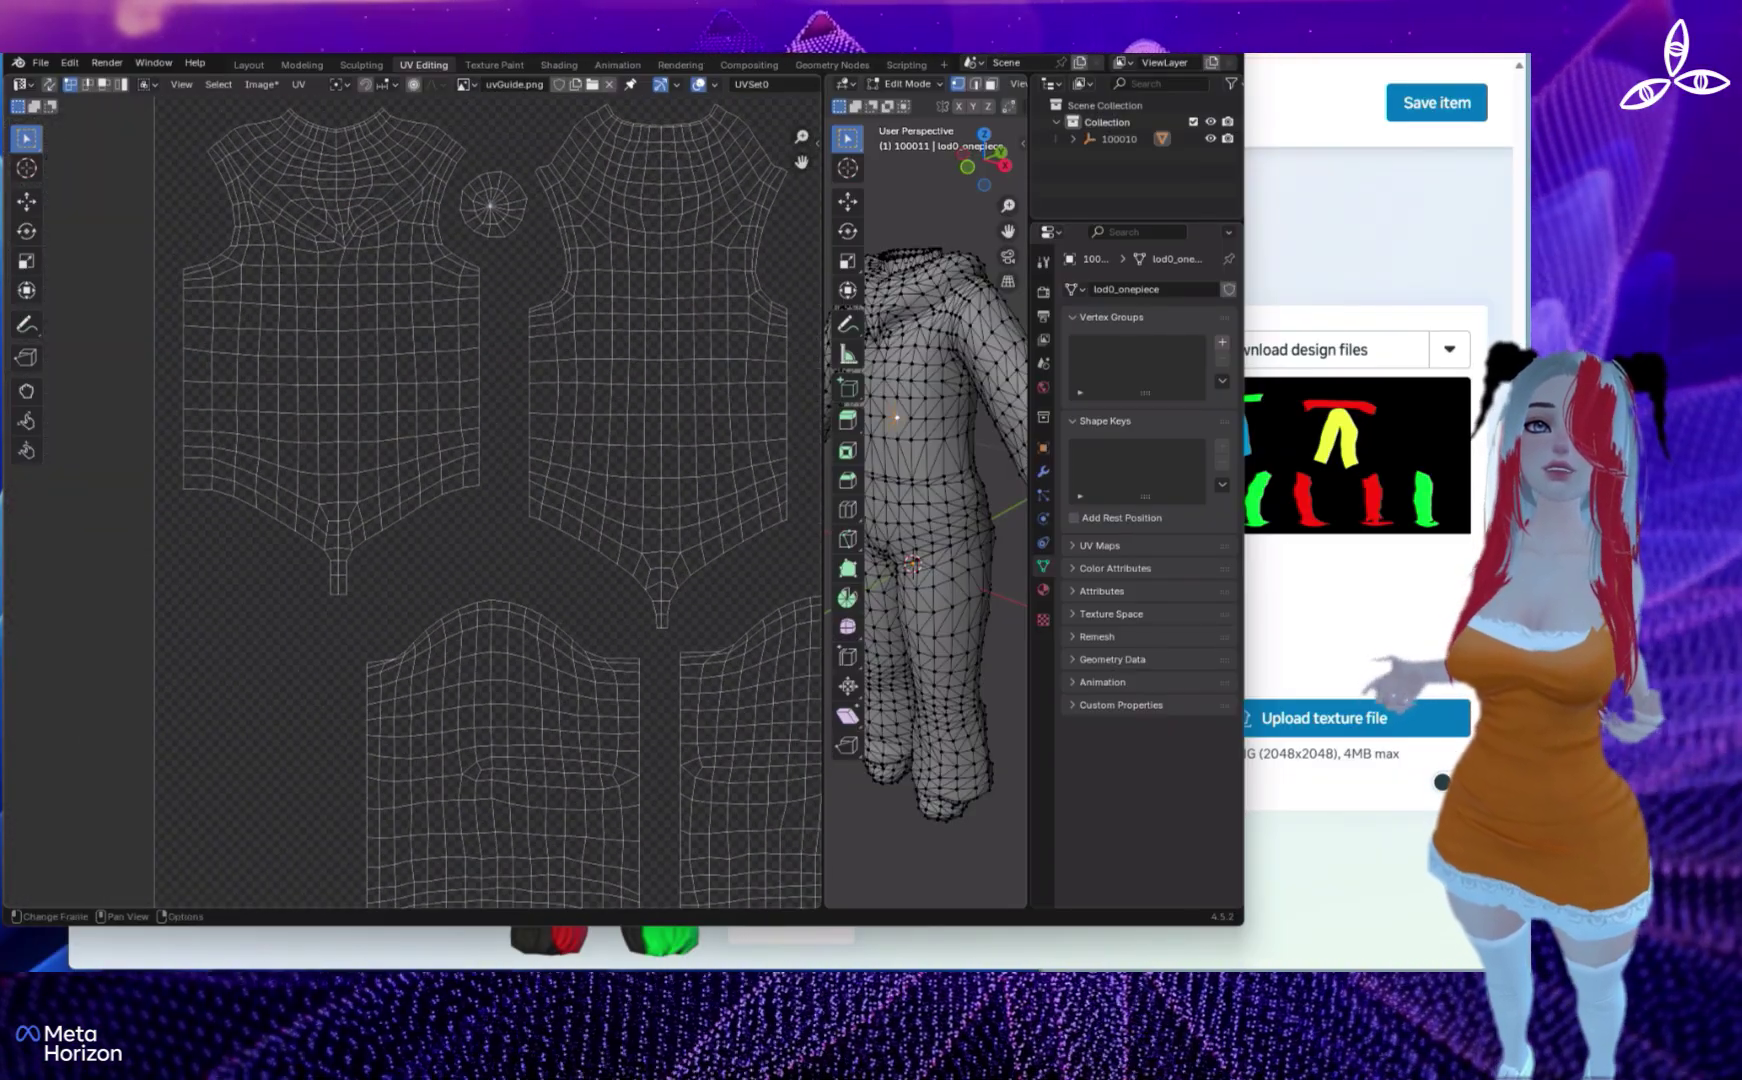
left_click_drag(329, 310, 380, 402)
key("Tab")
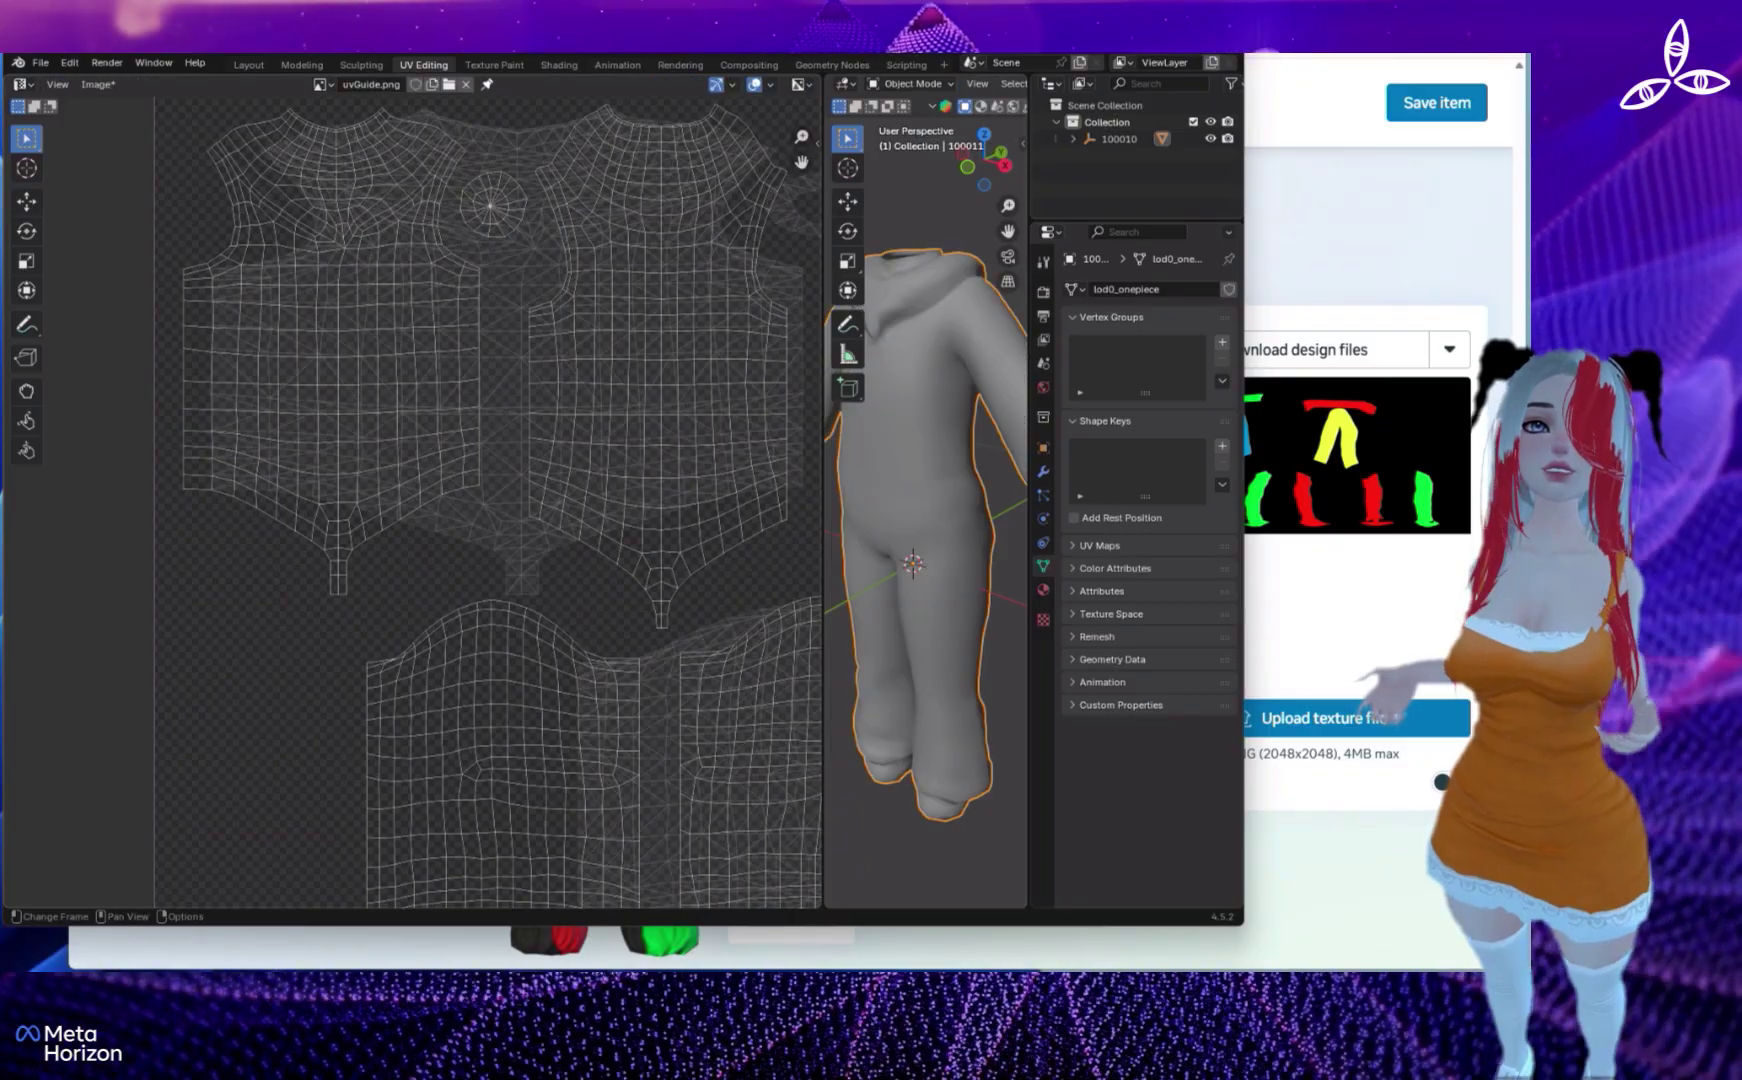
key("Tab")
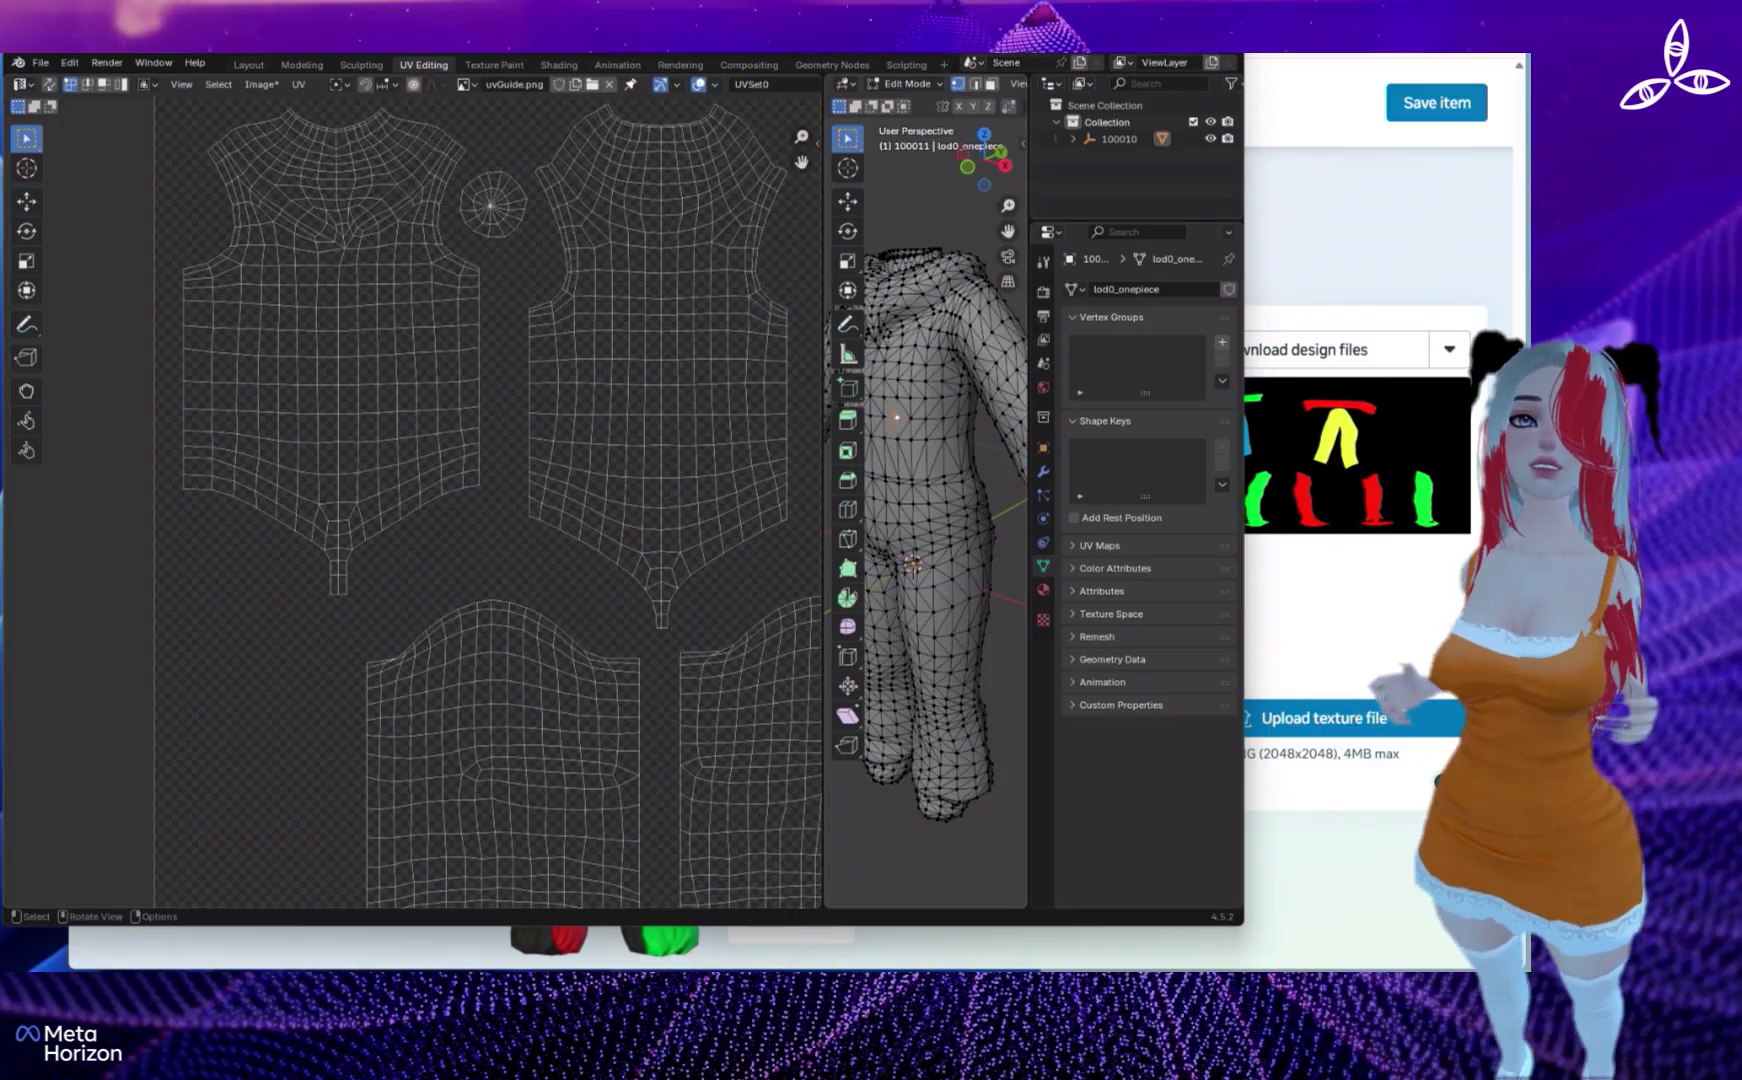
key("a")
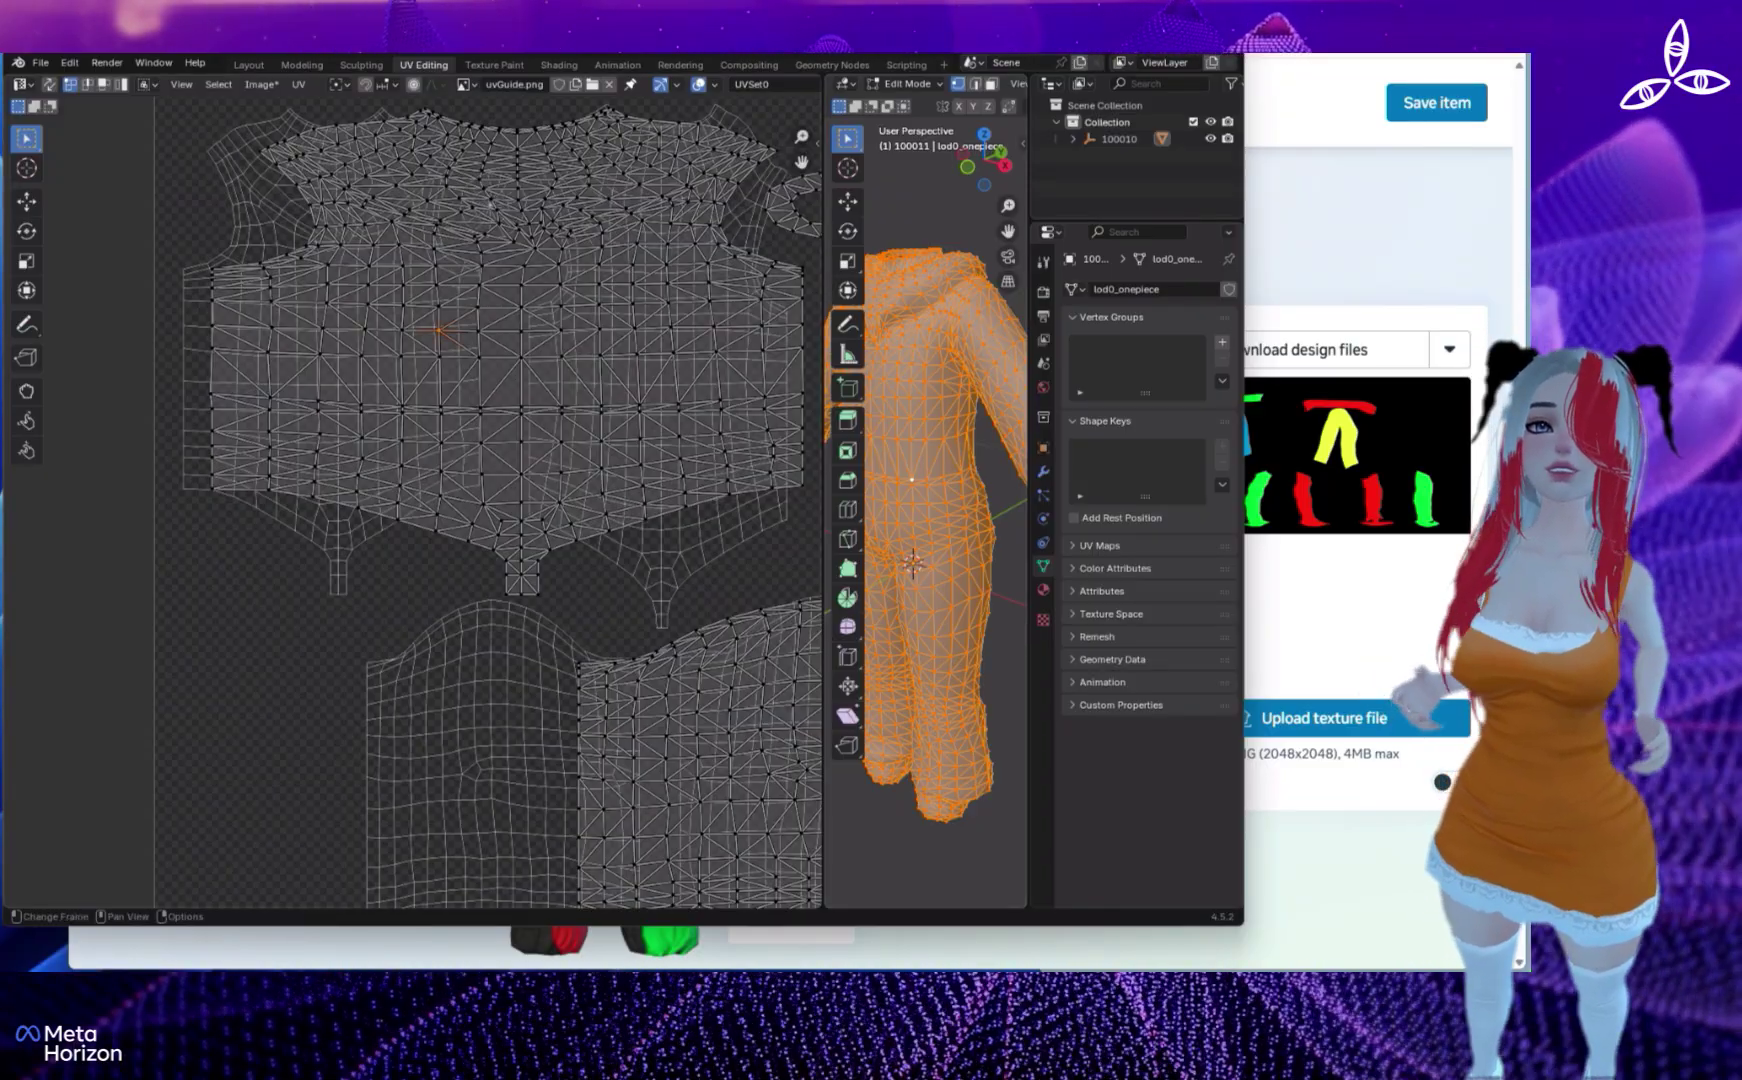
- Select one vertex on the torso island in the UV layout's upper-left corner and extend the selection to the whole linked island
scroll(412, 516, "down", 2)
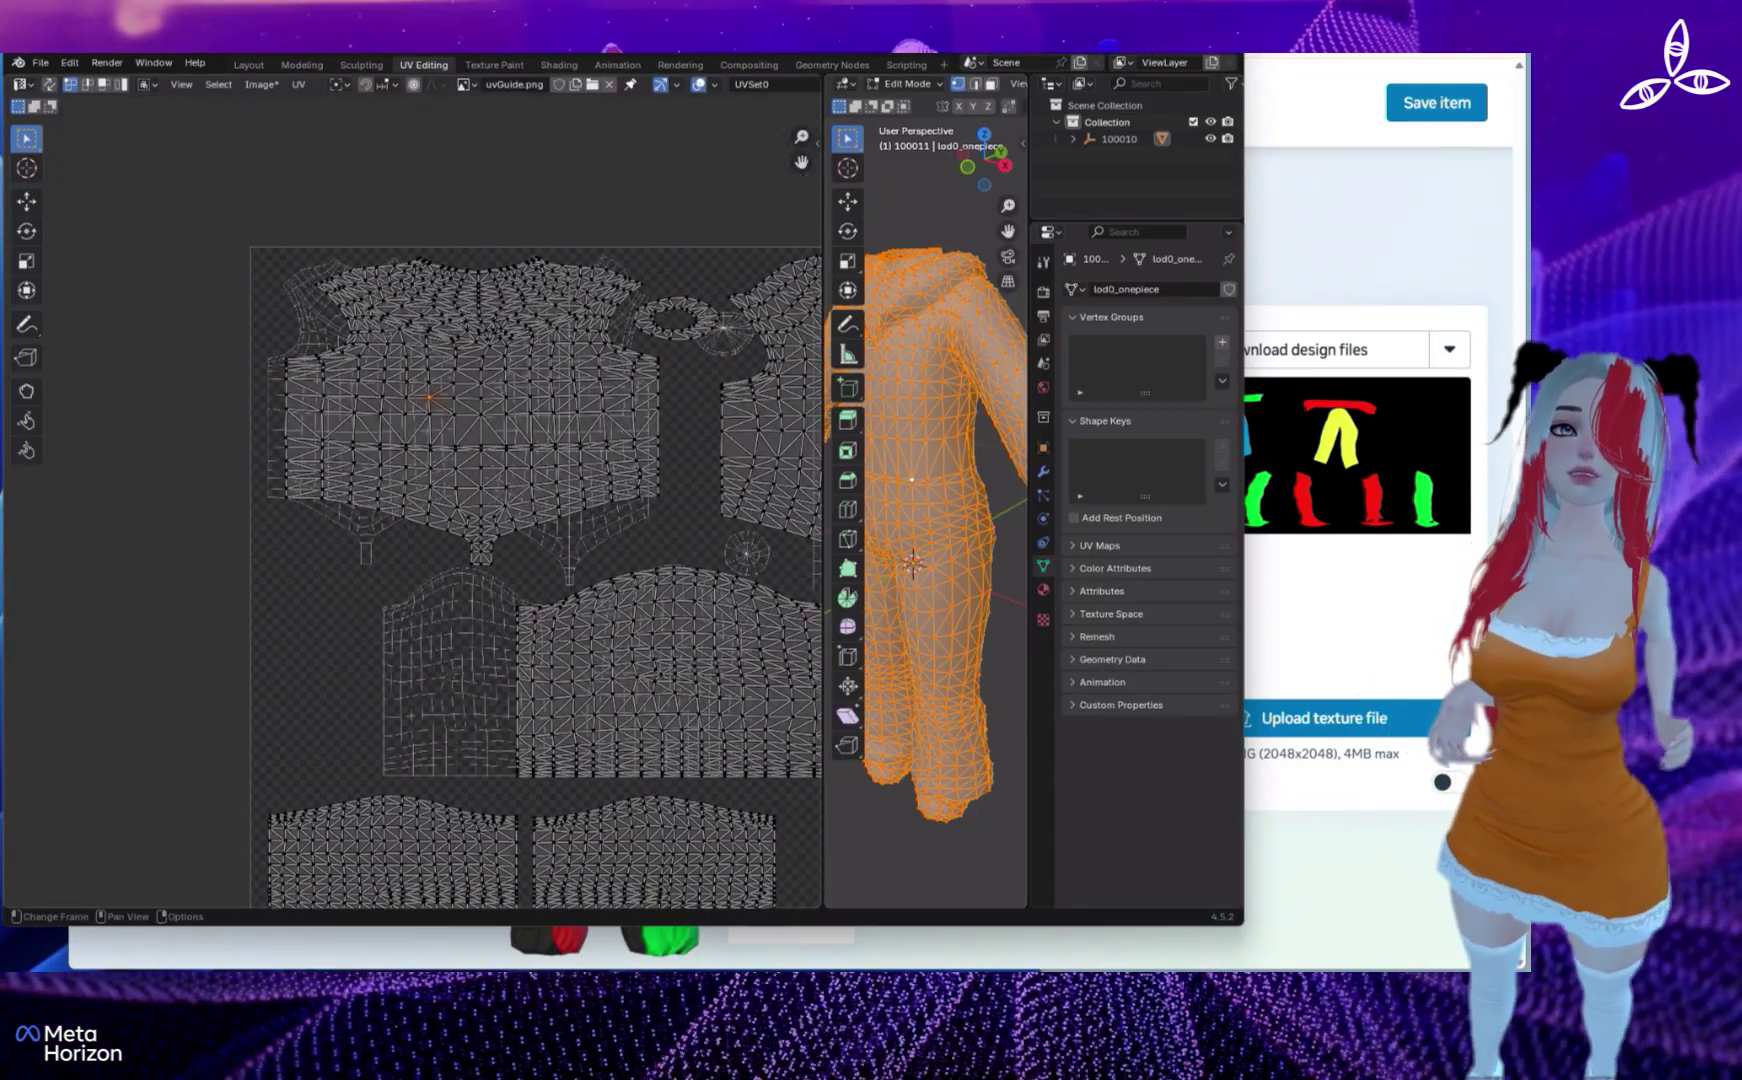
key("a")
key("alt+a")
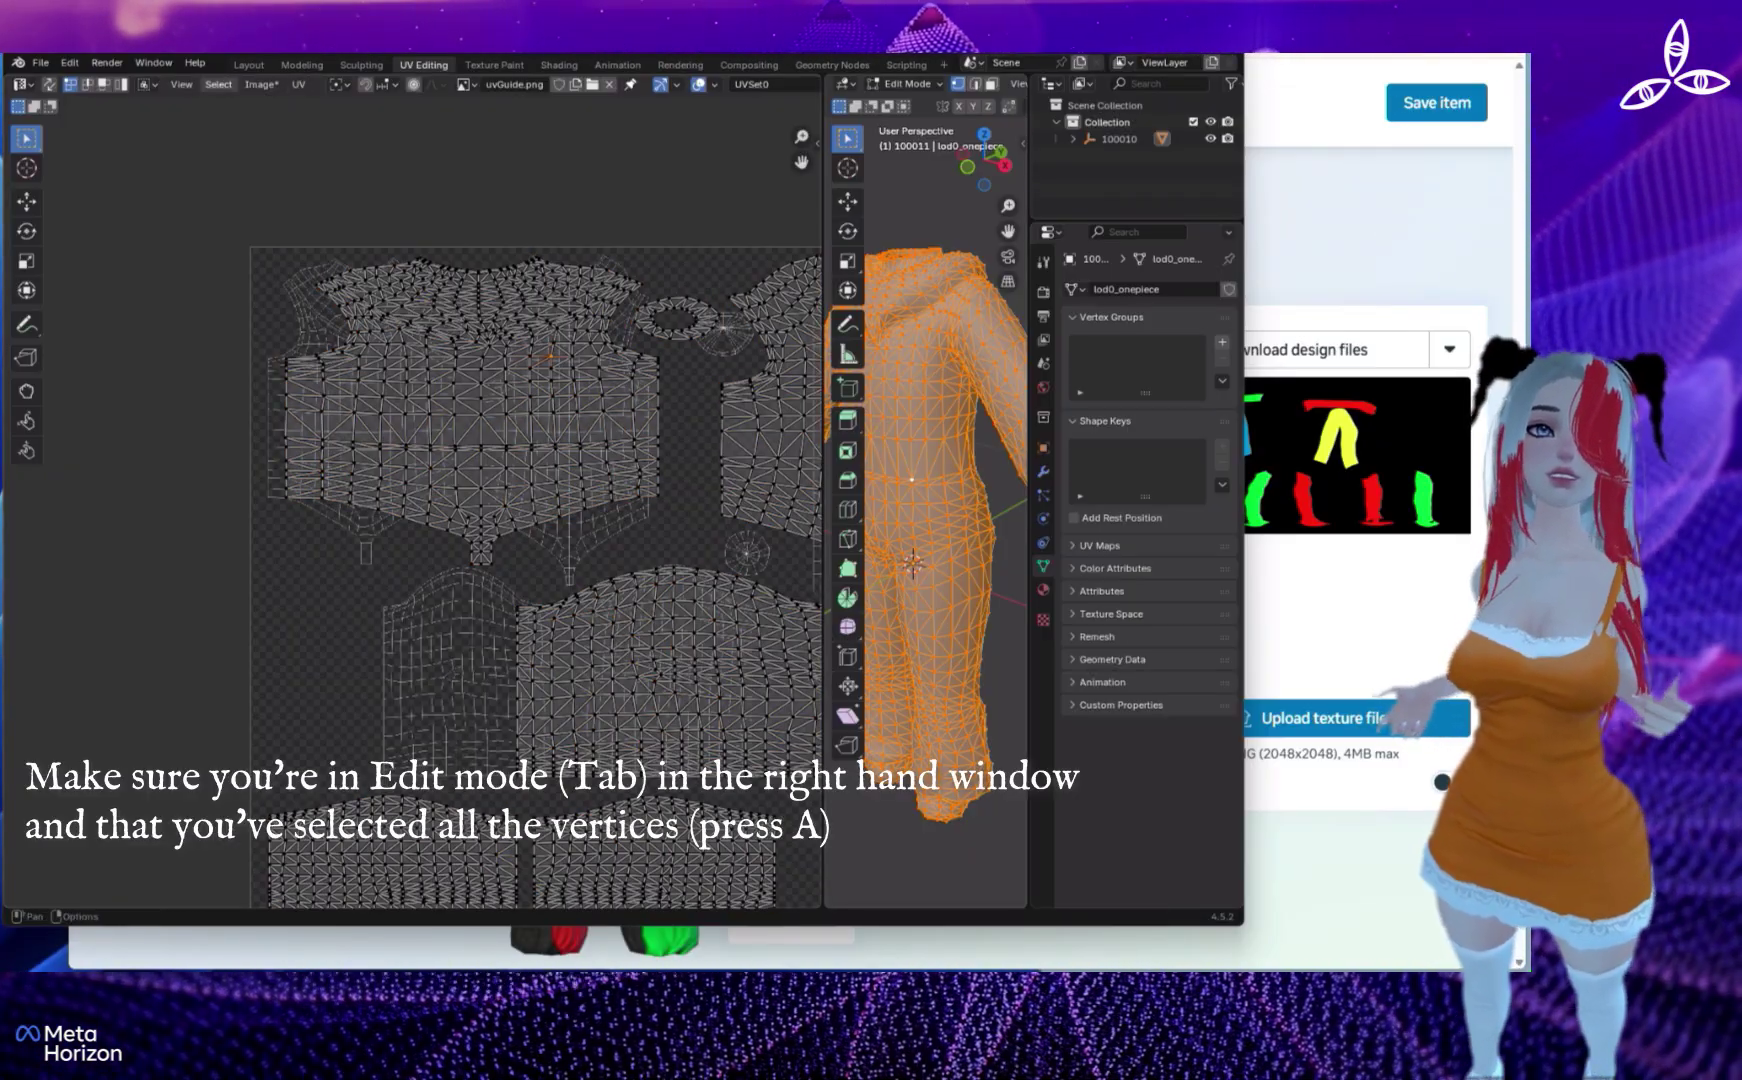
left_click(218, 84)
mouse_move(256, 290)
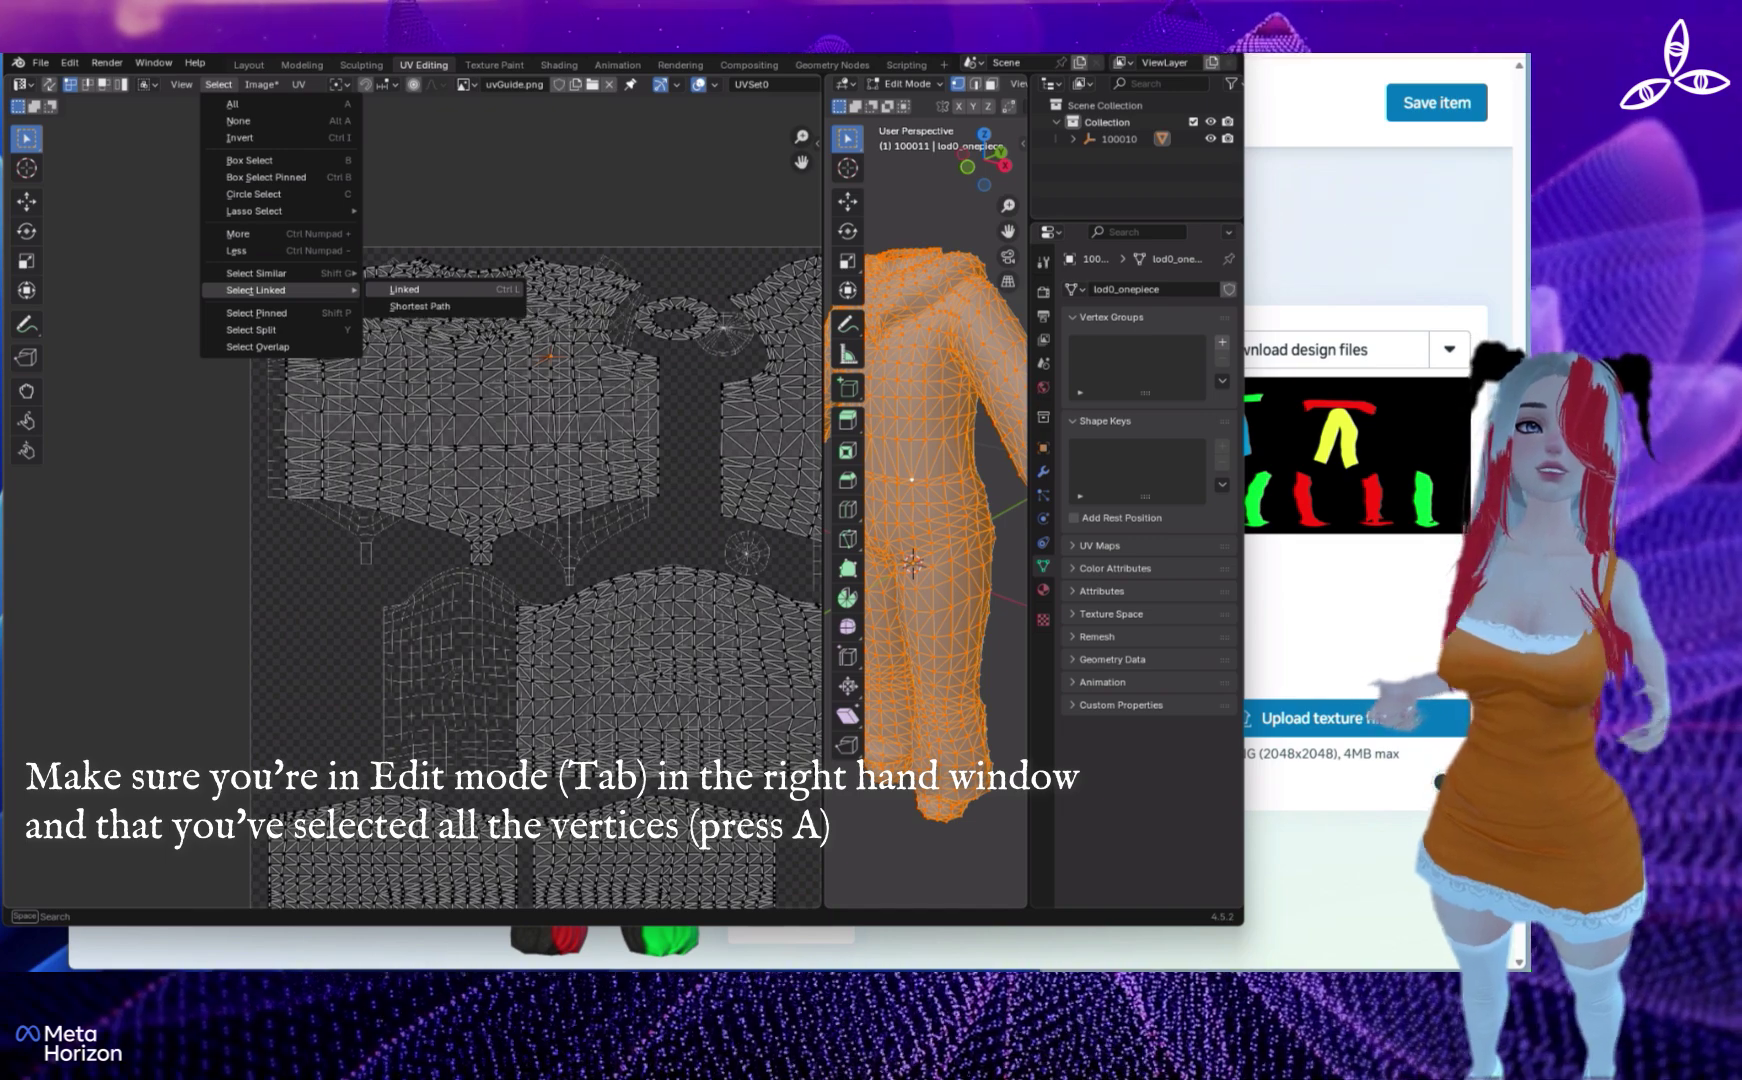
left_click(405, 289)
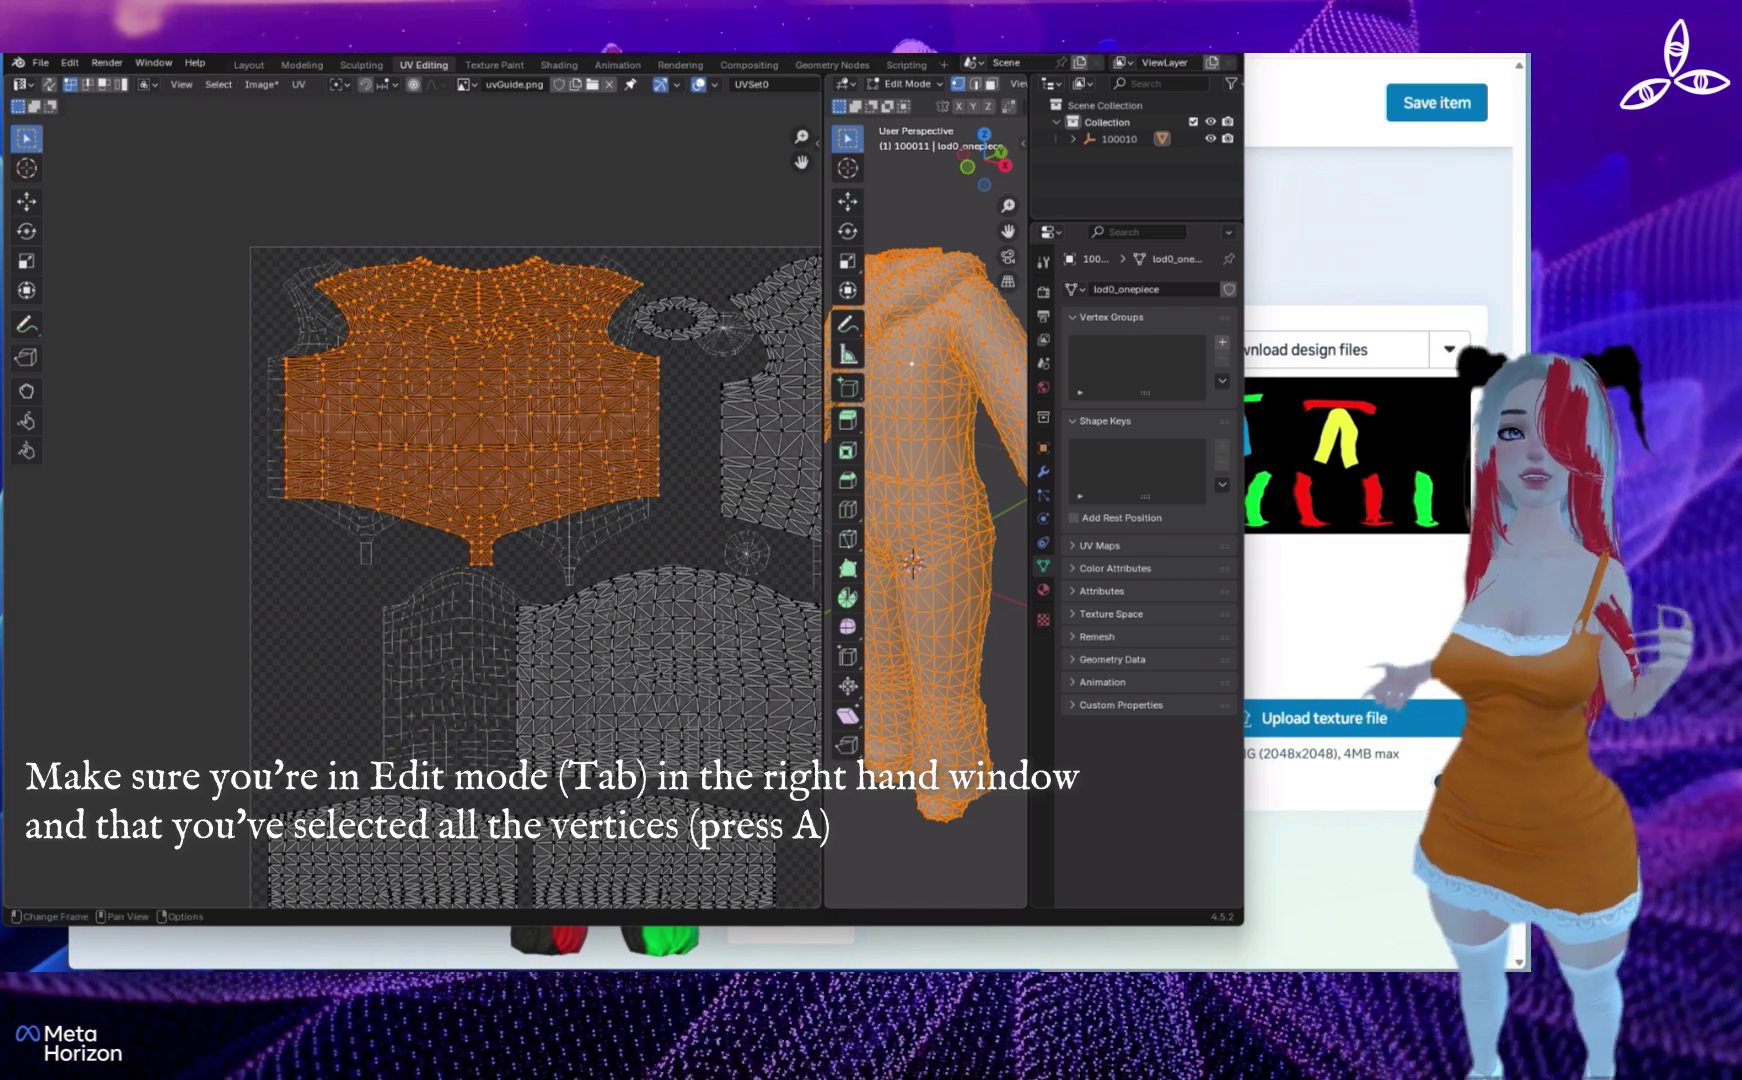
- Add the neighbouring ring island and the second torso island to the UV selection by picking a vertex on each and selecting linked
middle_click_drag(560, 430, 283, 426, "shift")
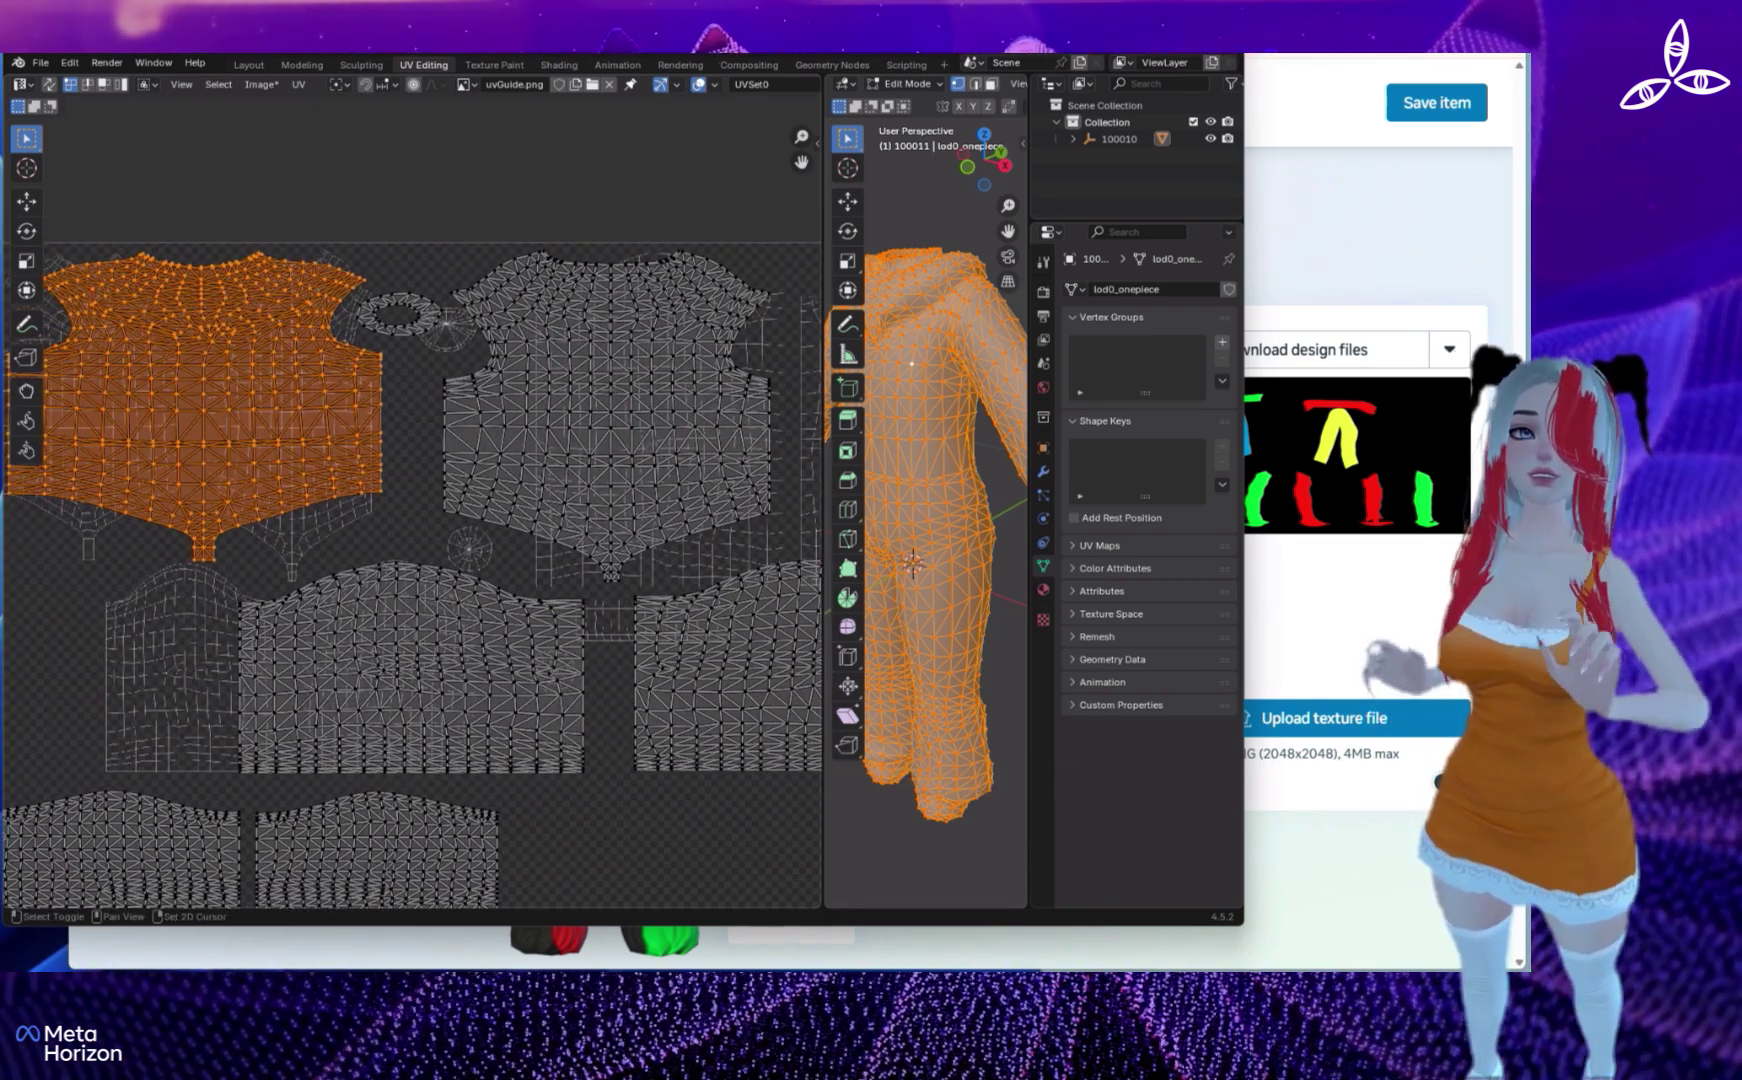
left_click(421, 317, "ctrl")
left_click(470, 301, "ctrl")
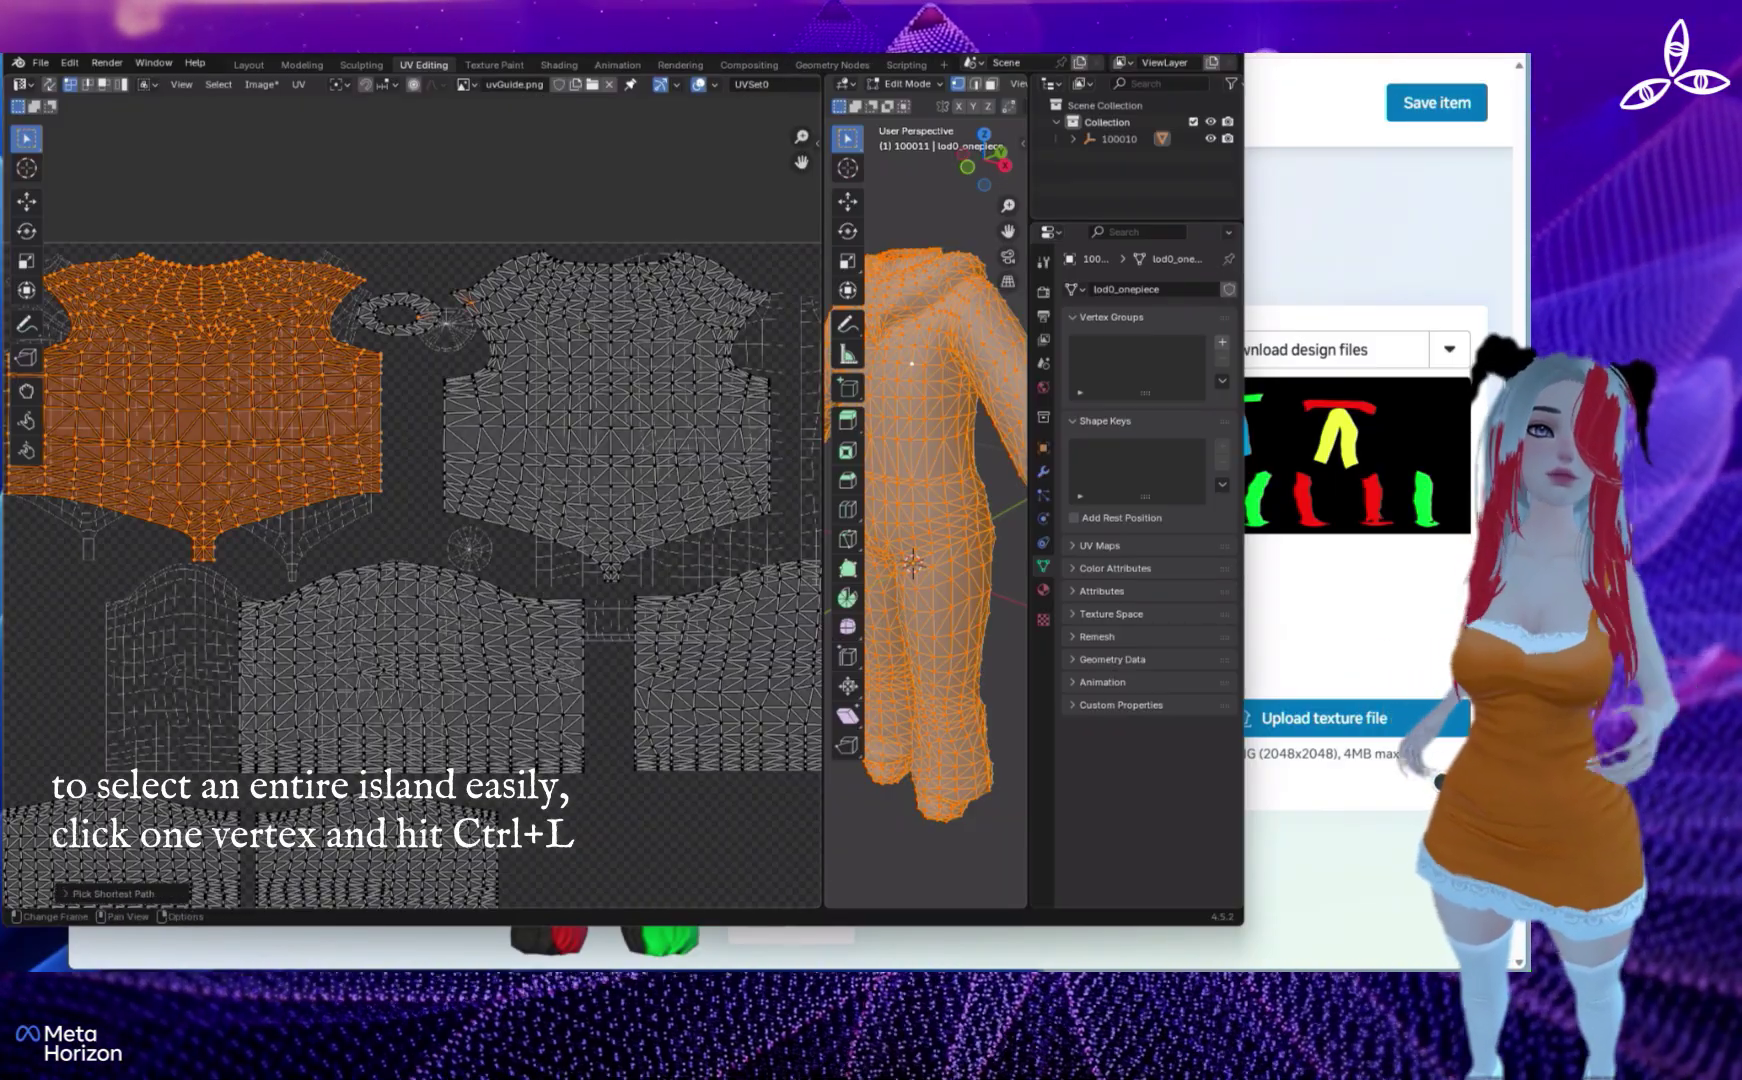
left_click(218, 84)
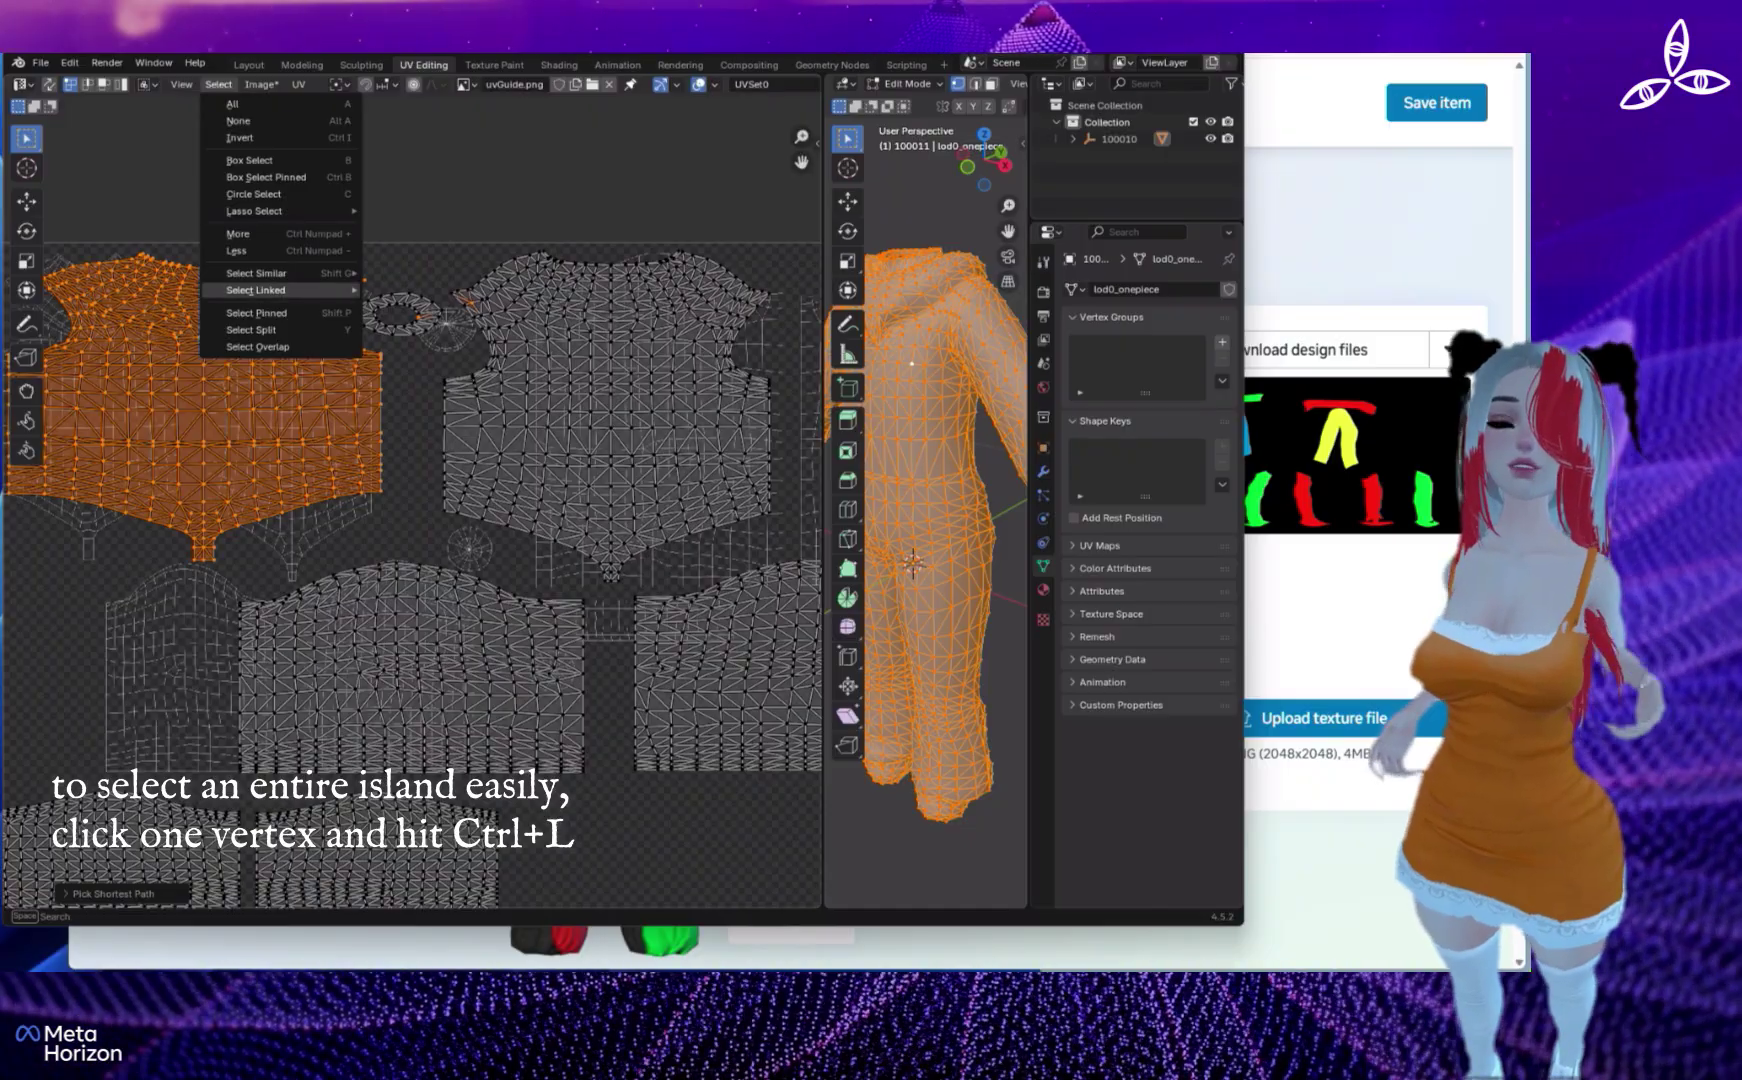
mouse_move(270, 290)
left_click(404, 289)
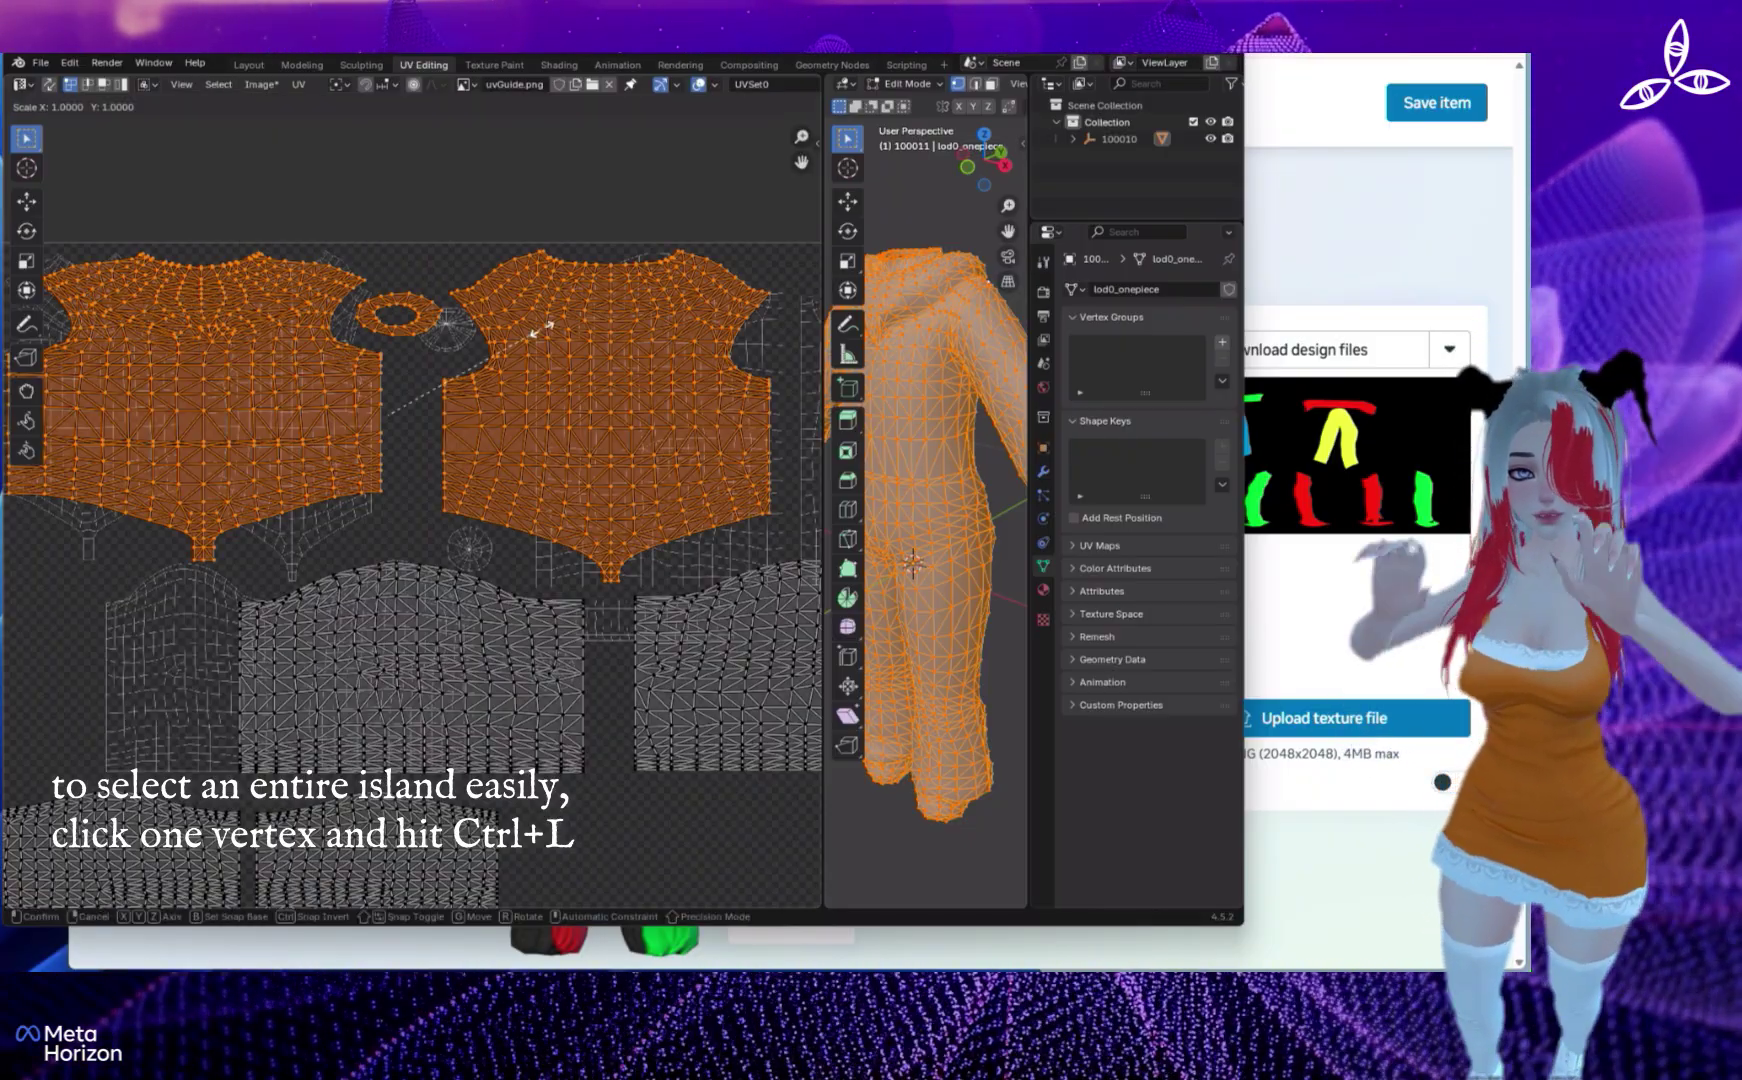
- Scale the three selected islands along X to about half their width and move them over the guide's torso outlines
key("x")
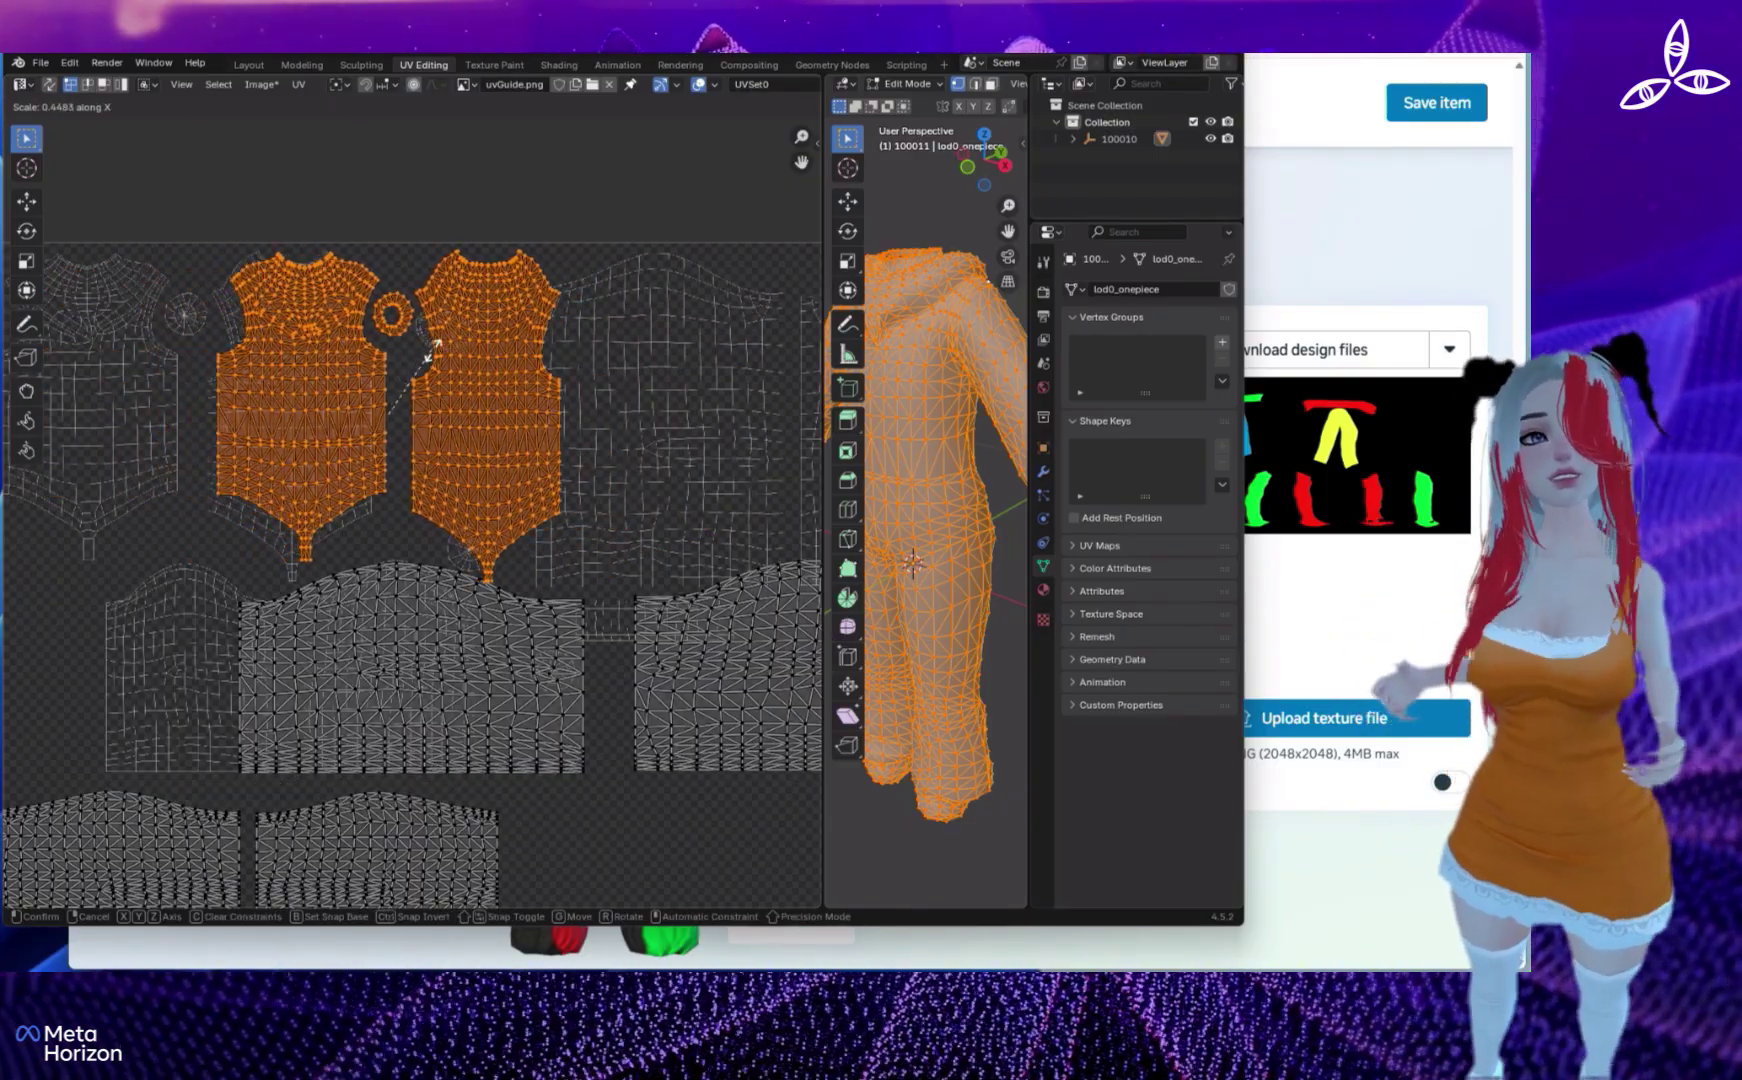
left_click(446, 347)
key("g")
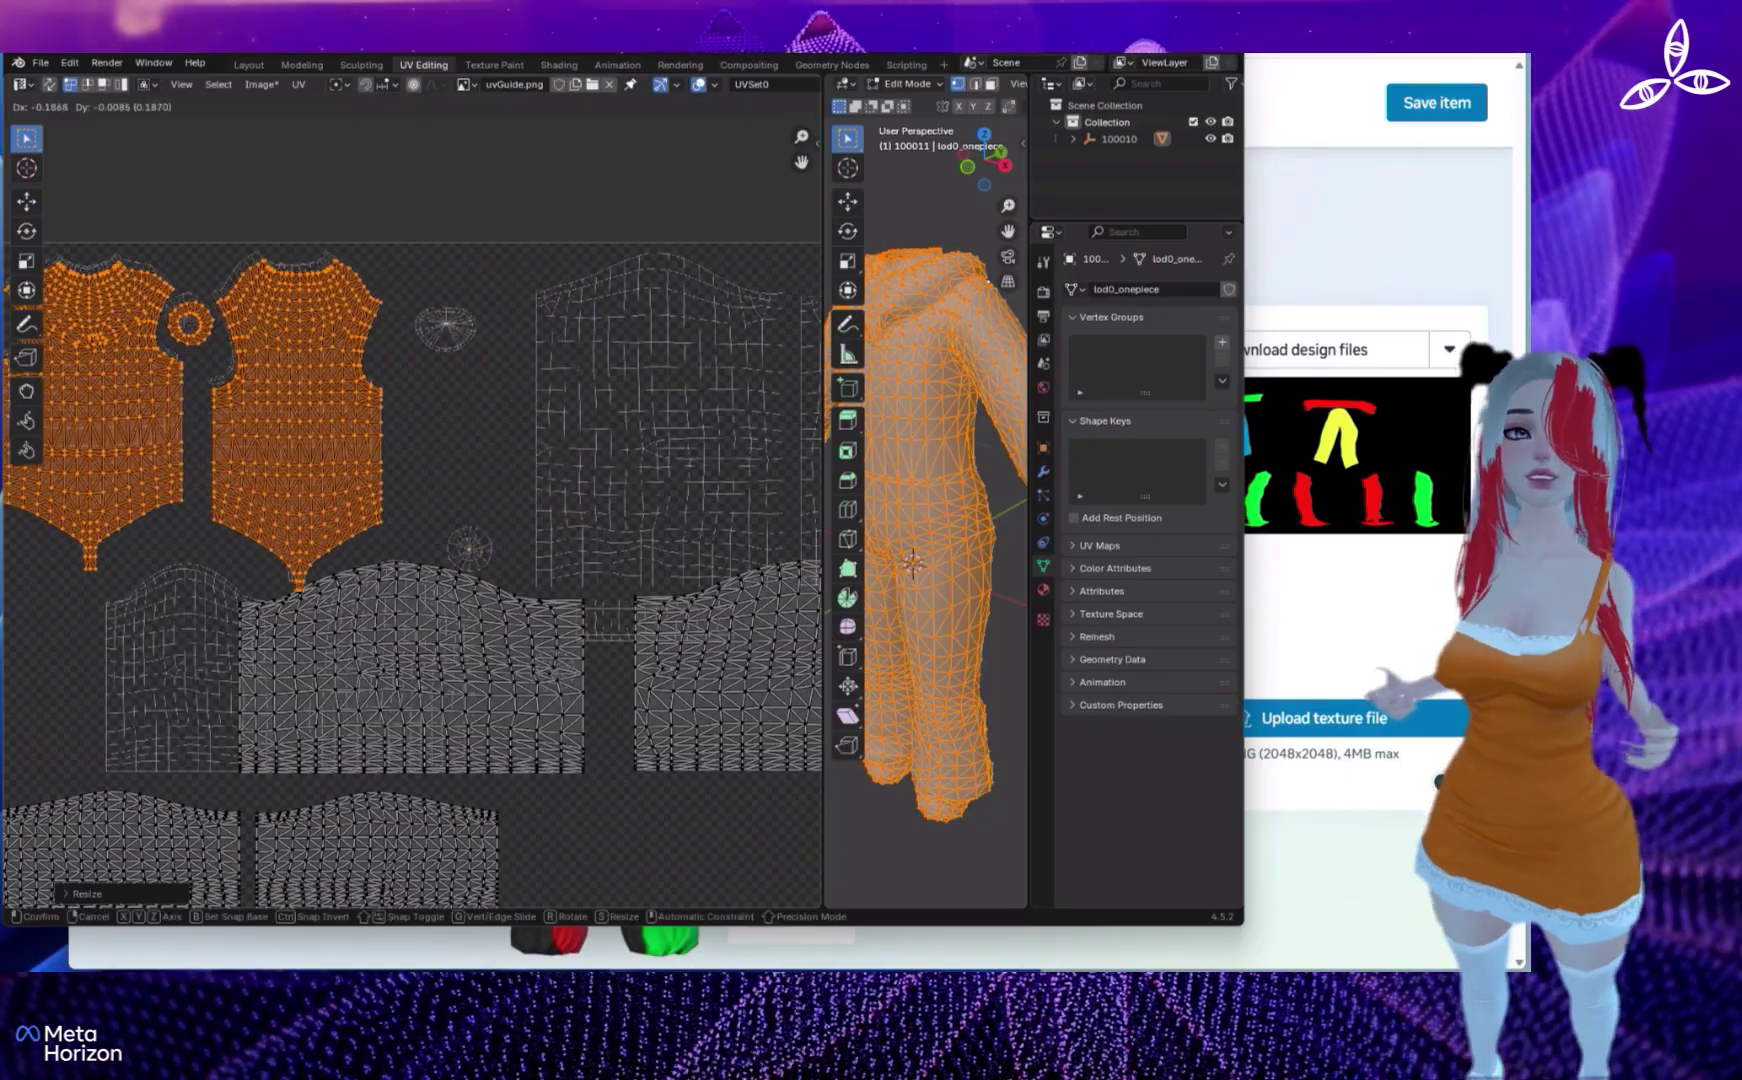
left_click(290, 350)
- Nudge the torso and ring islands into place on the guide and scale them along X to about 0.97
middle_click_drag(290, 350, 454, 405)
scroll(440, 390, "up", 3)
scroll(411, 502, "down", 1)
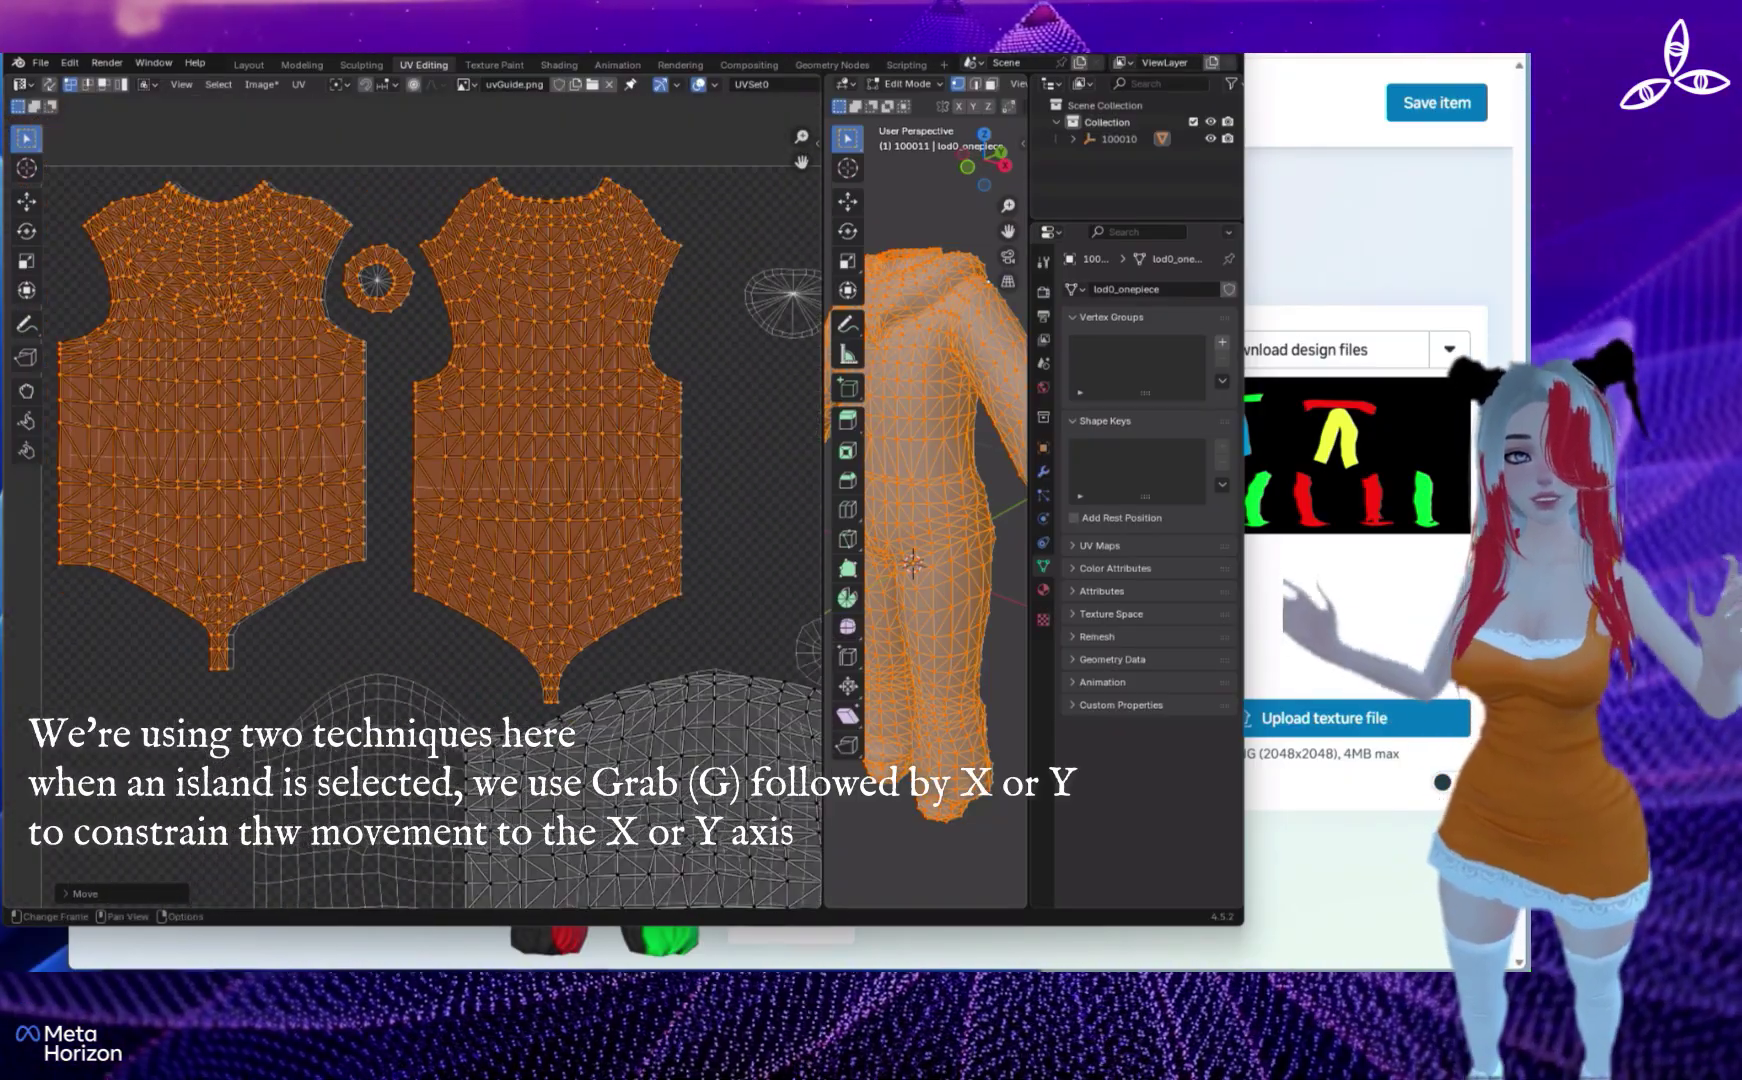
key("g")
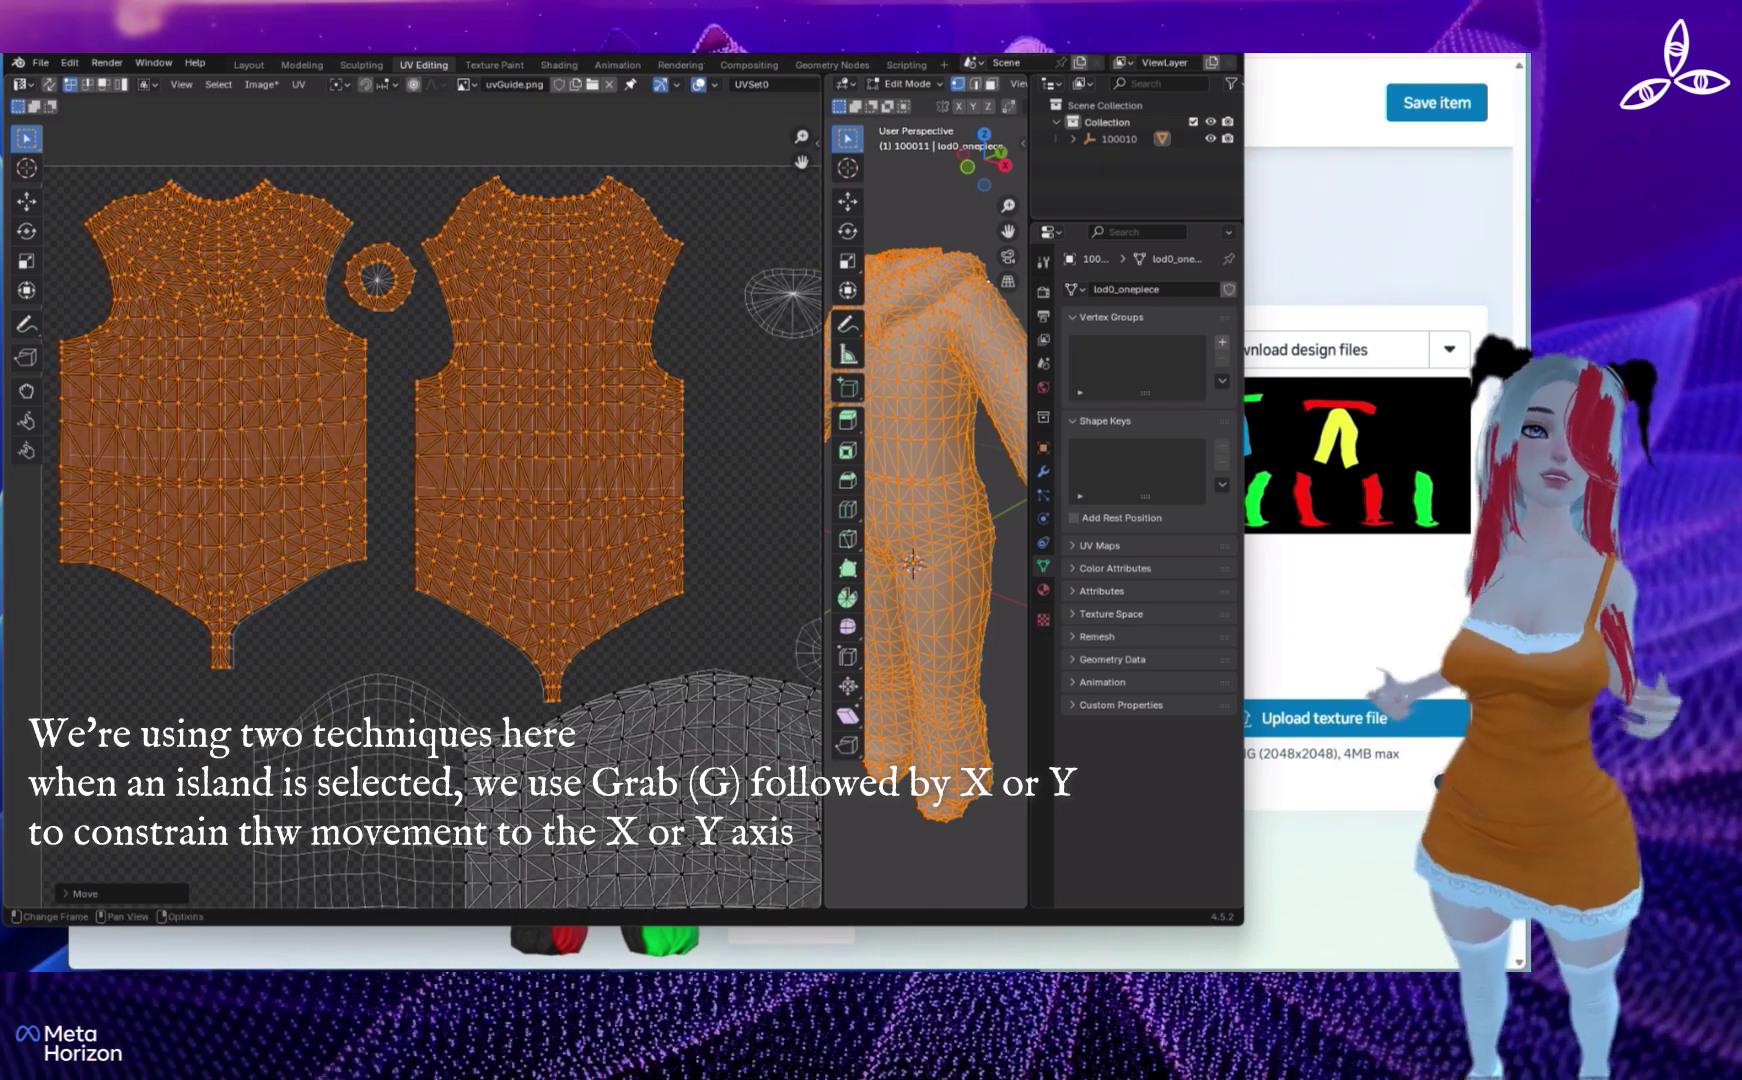
key("Return")
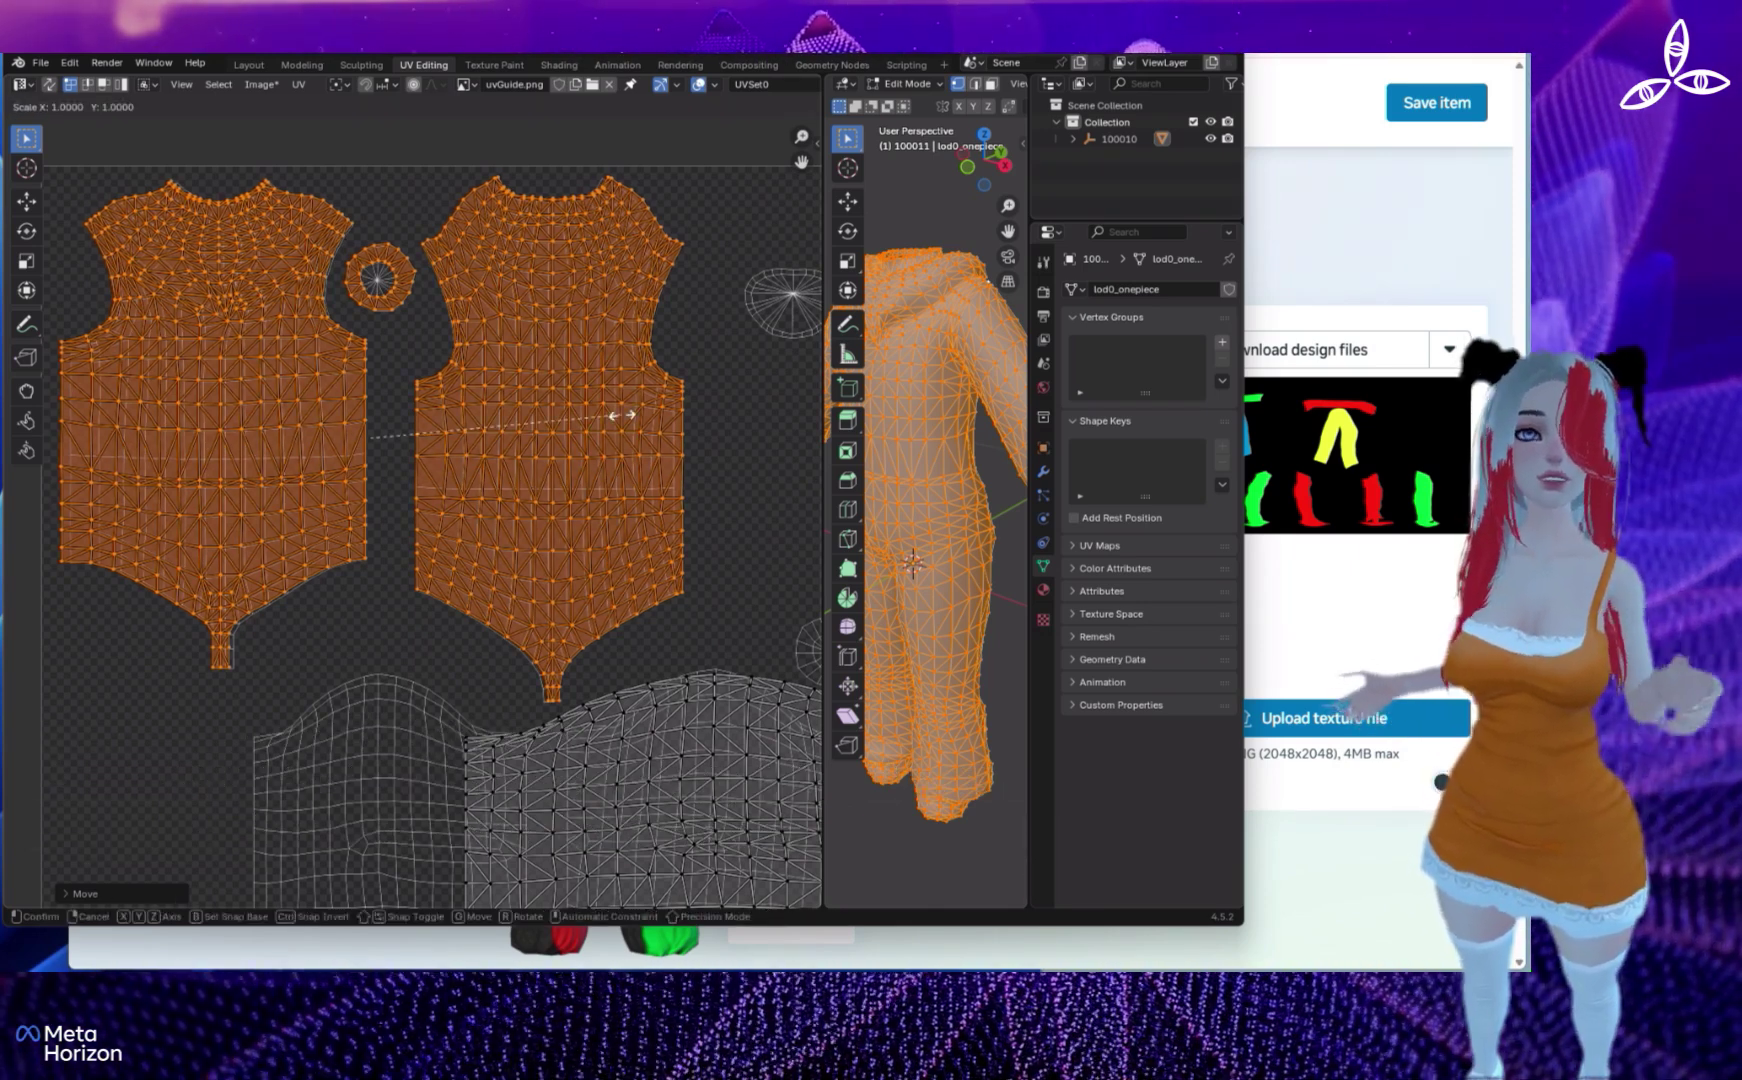
key("s")
key("x")
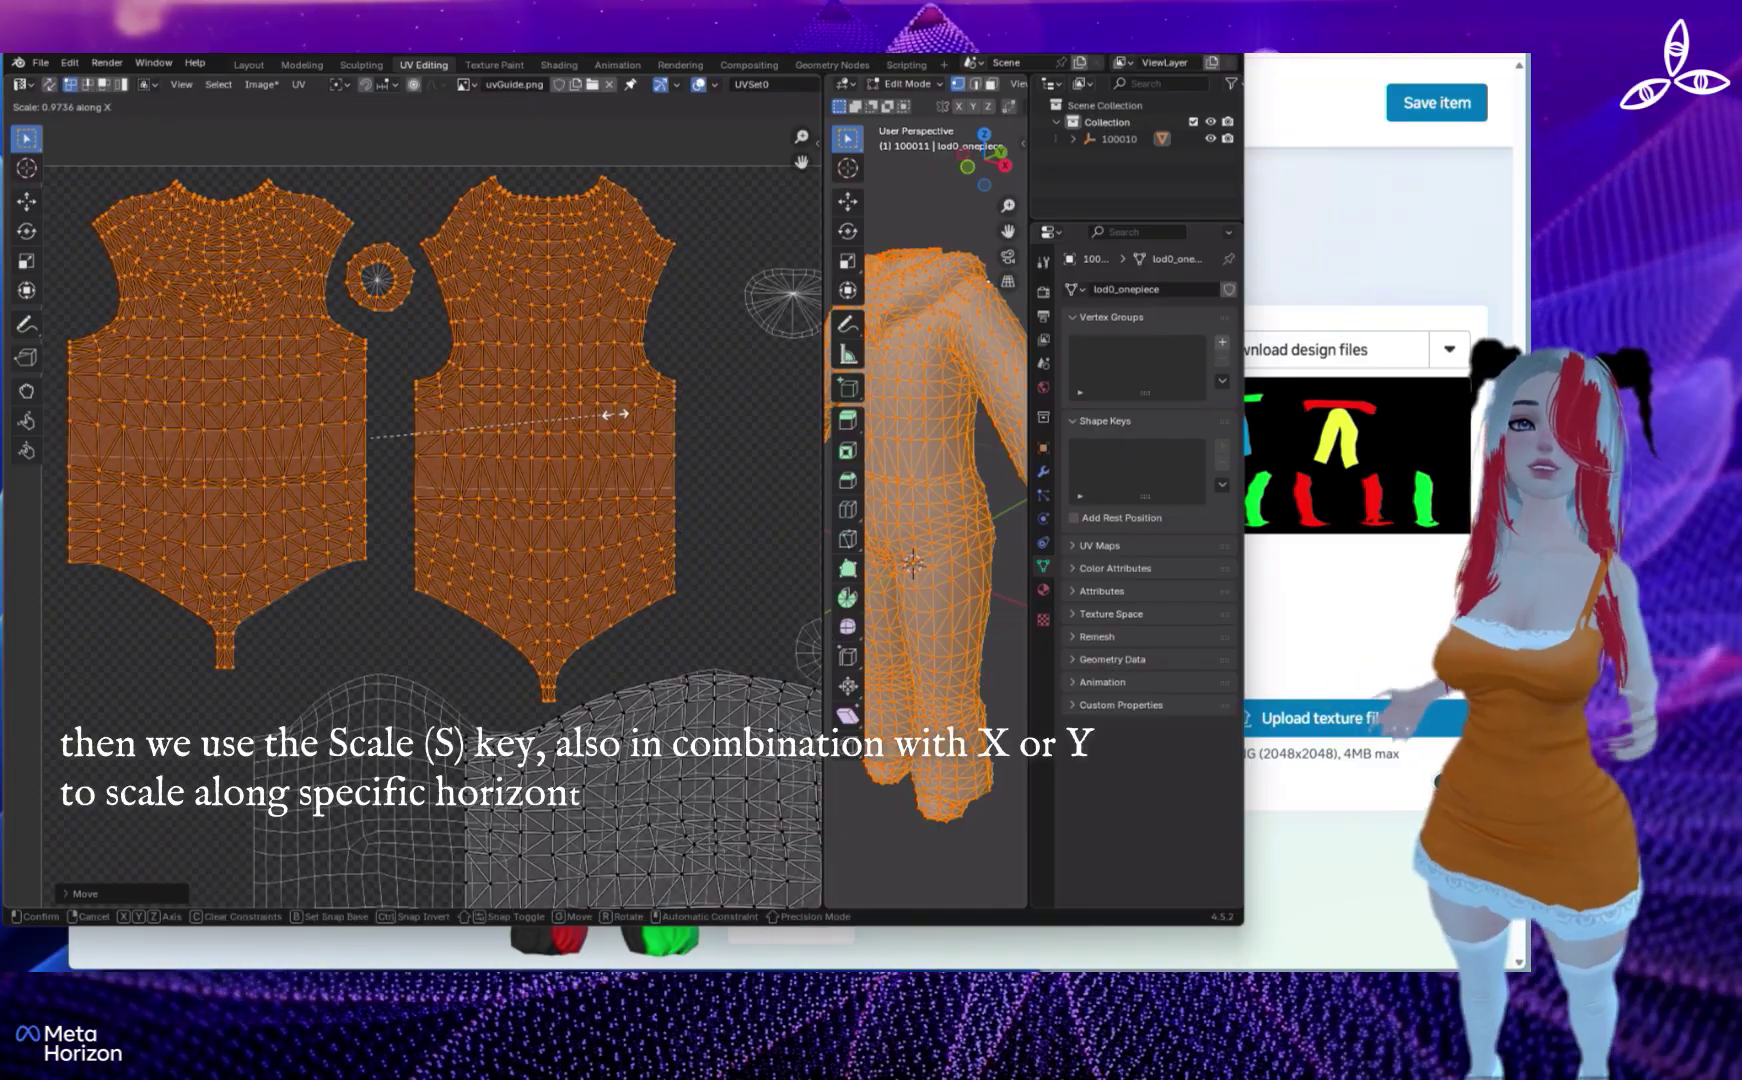
- Select the two loose oval ring islands lying over the guide's large leg outlines, using linked selection
middle_click_drag(620, 430, 209, 401, "shift")
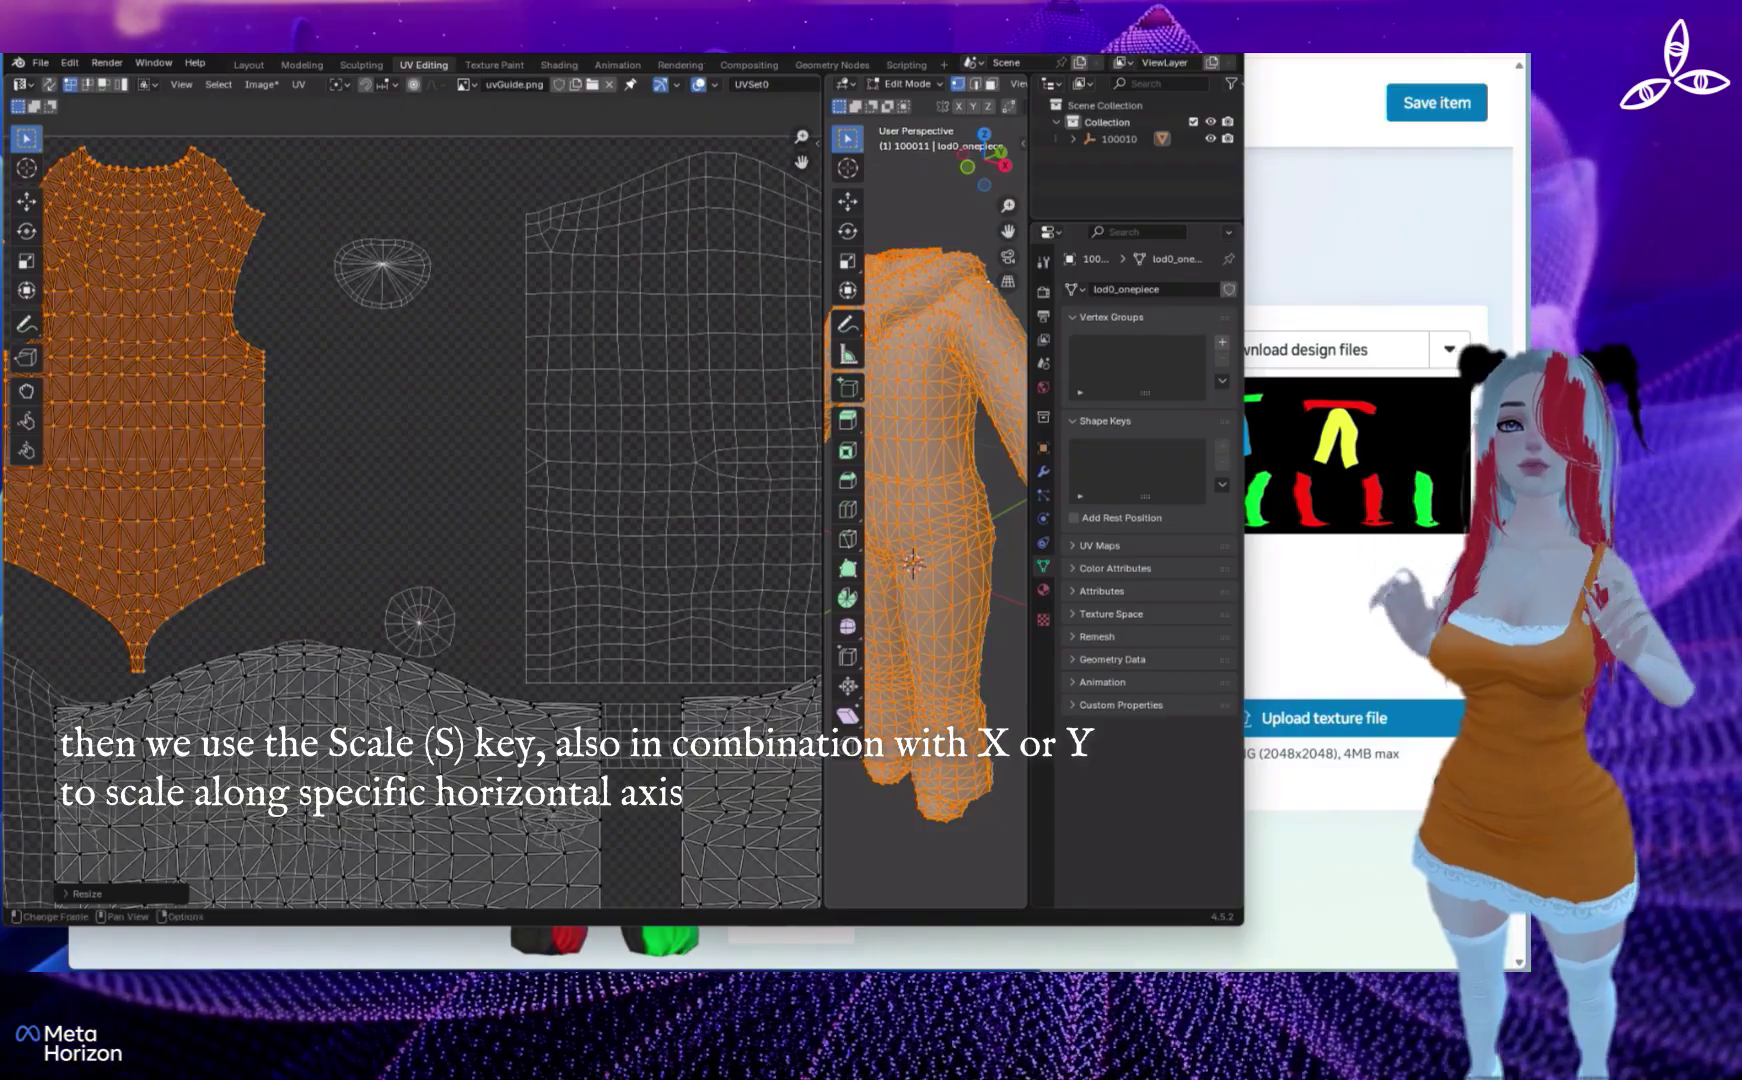
scroll(436, 510, "down", 3)
middle_click_drag(436, 510, 220, 510, "shift")
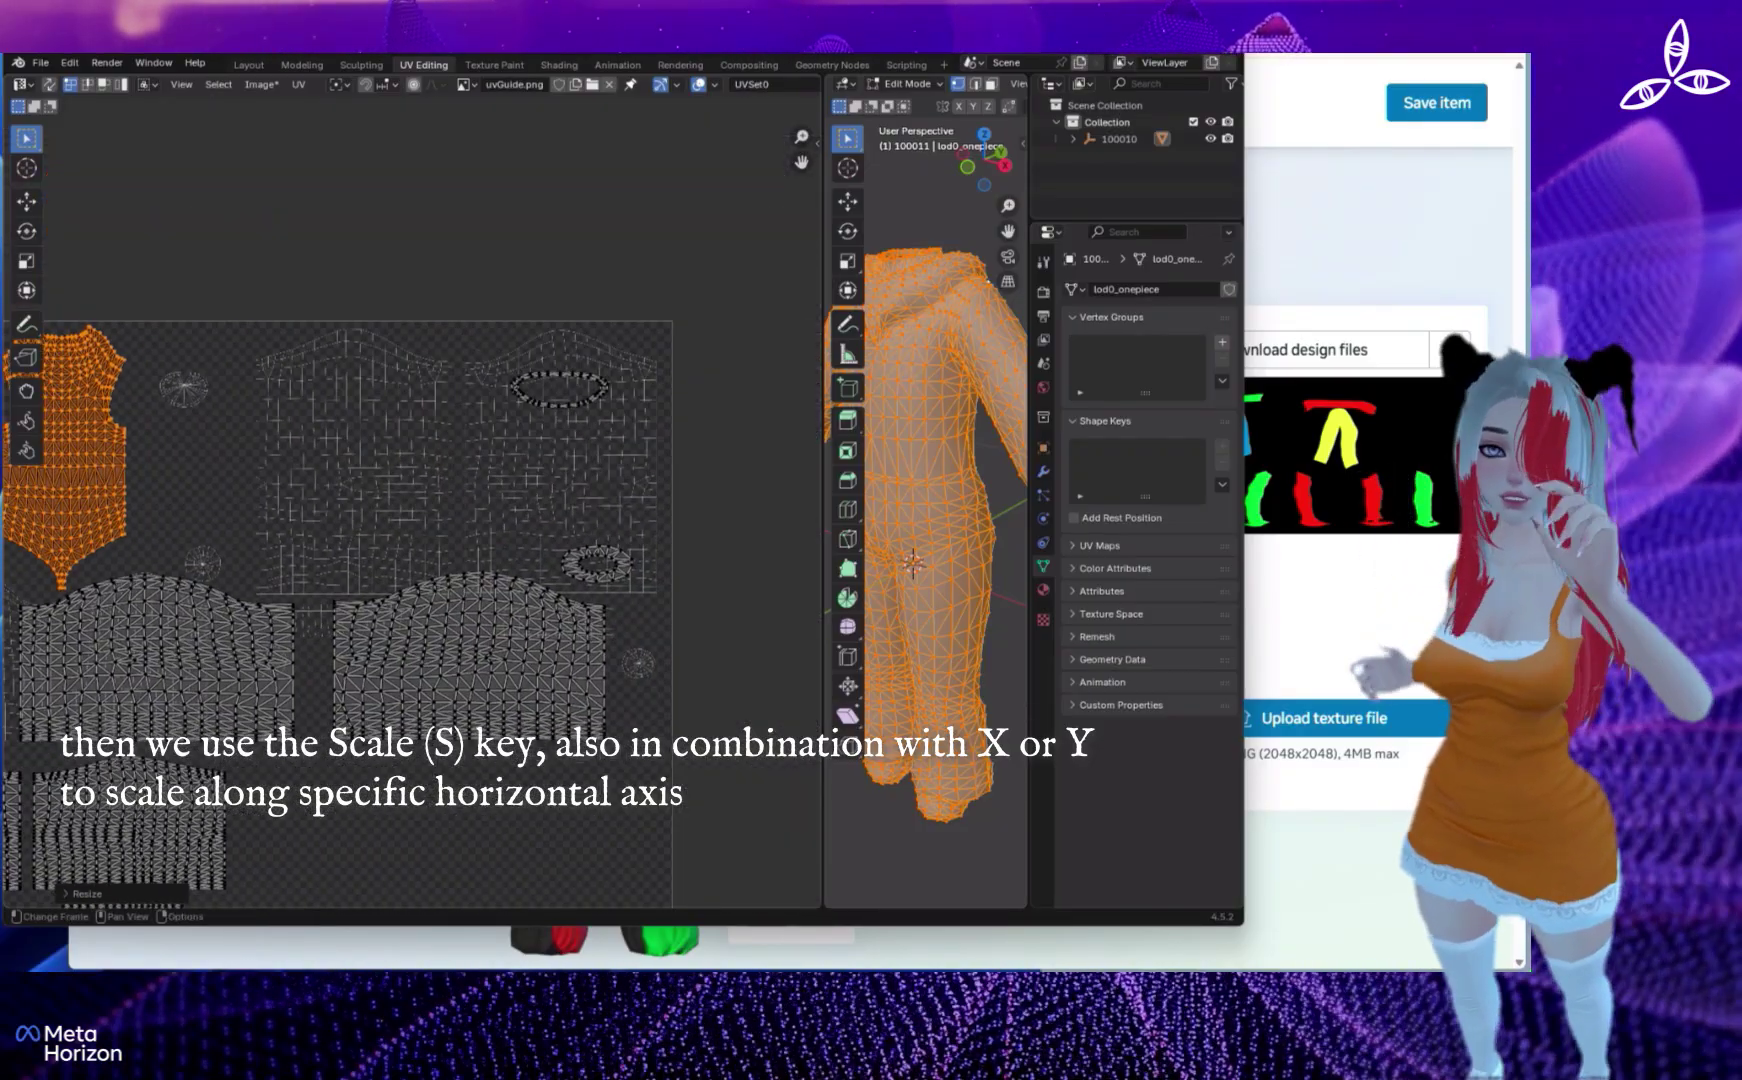
left_click(548, 407)
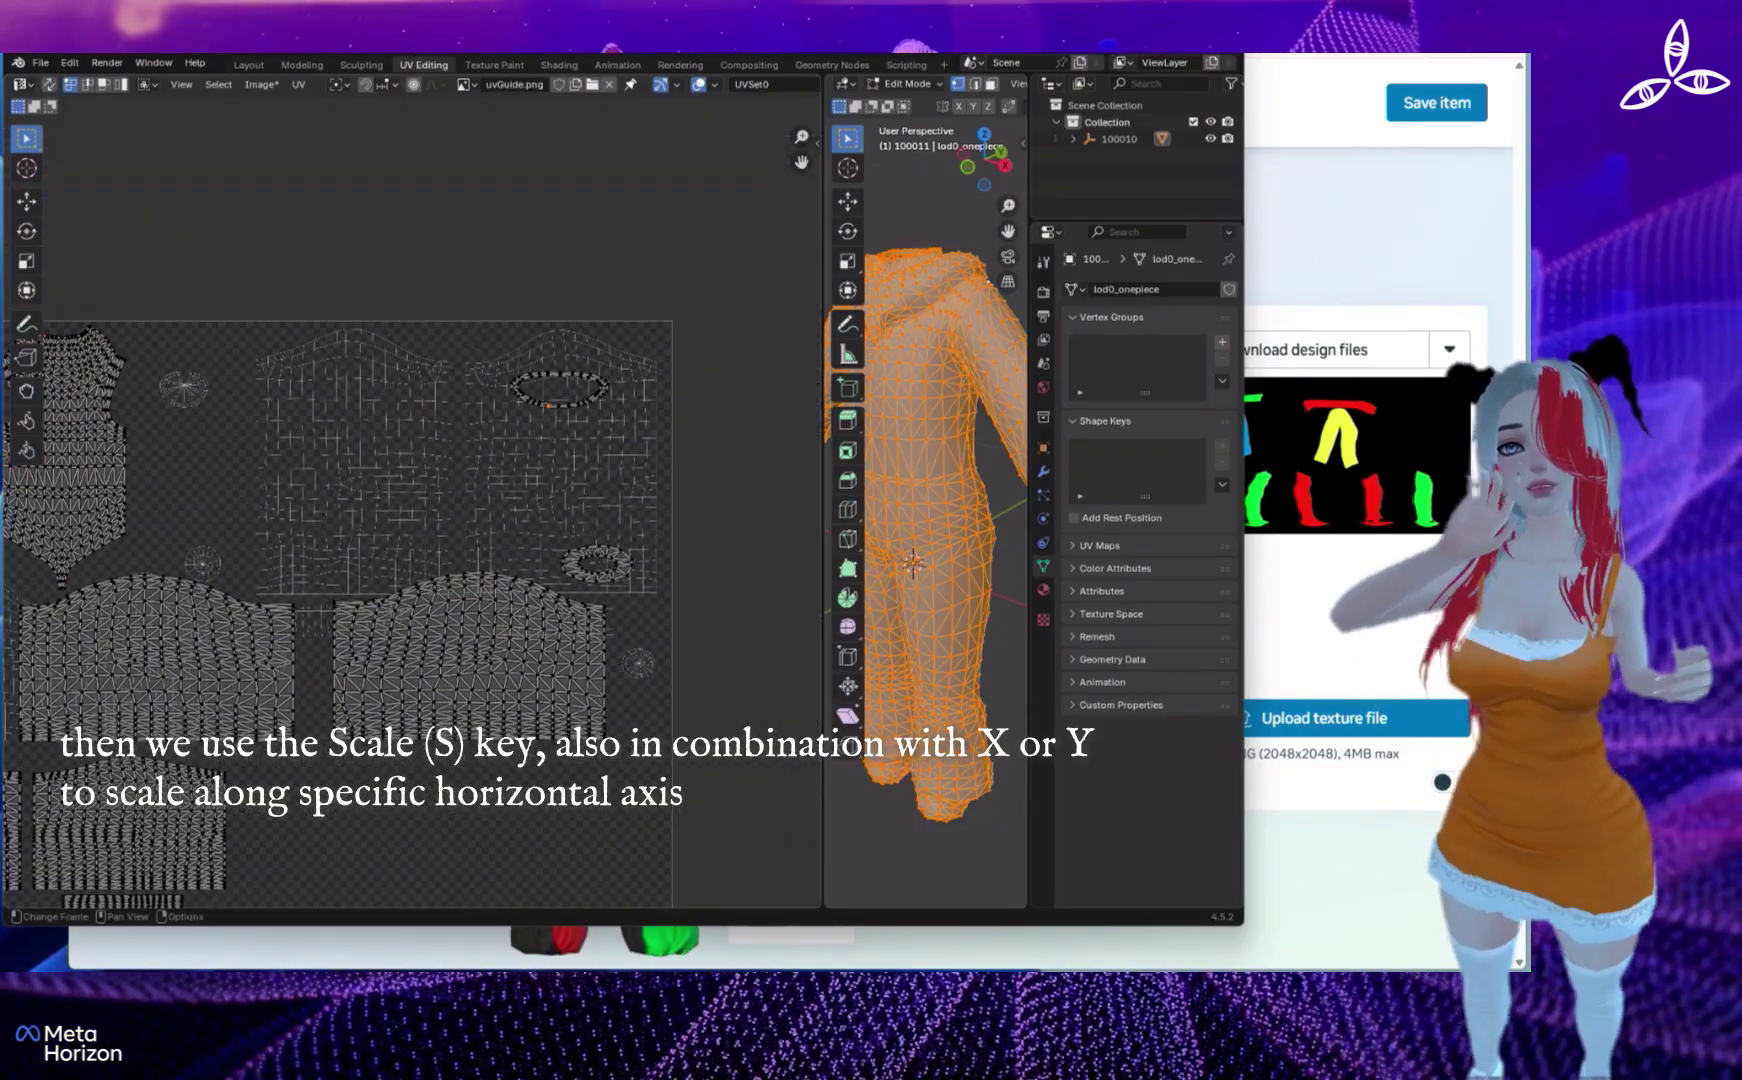
left_click(591, 553, "ctrl")
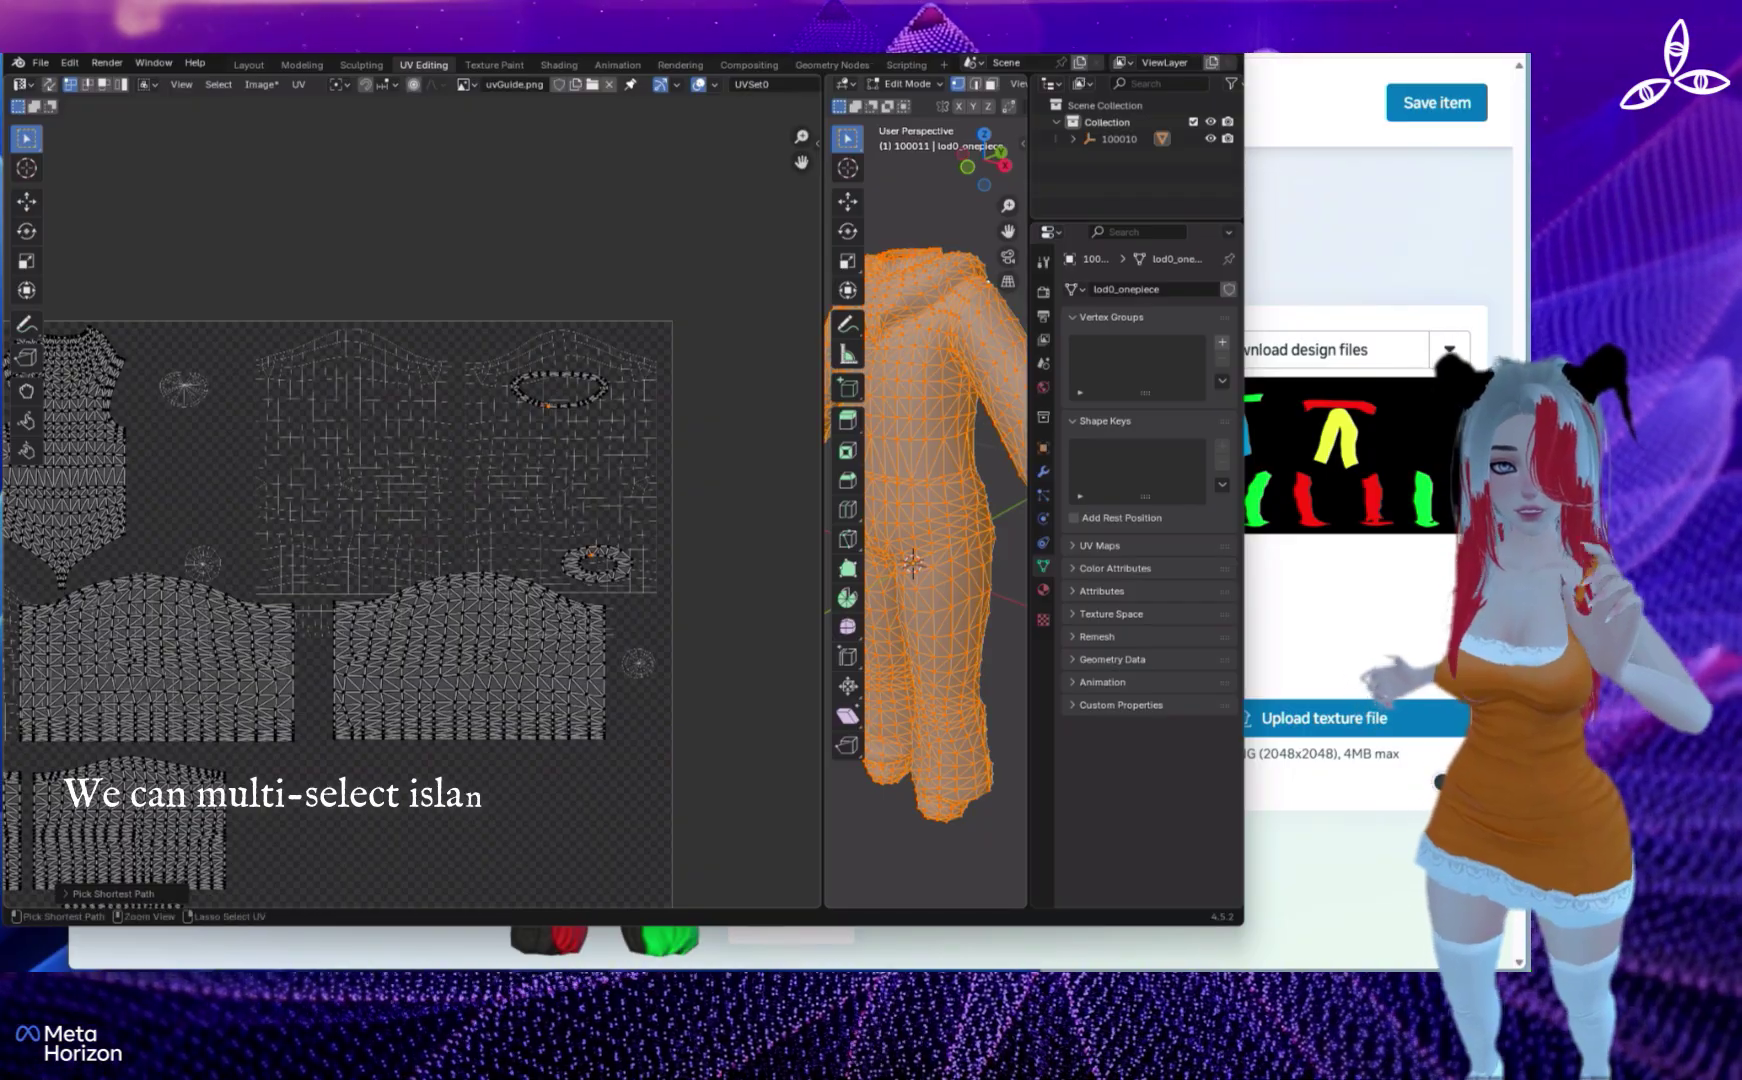
key("ctrl+l")
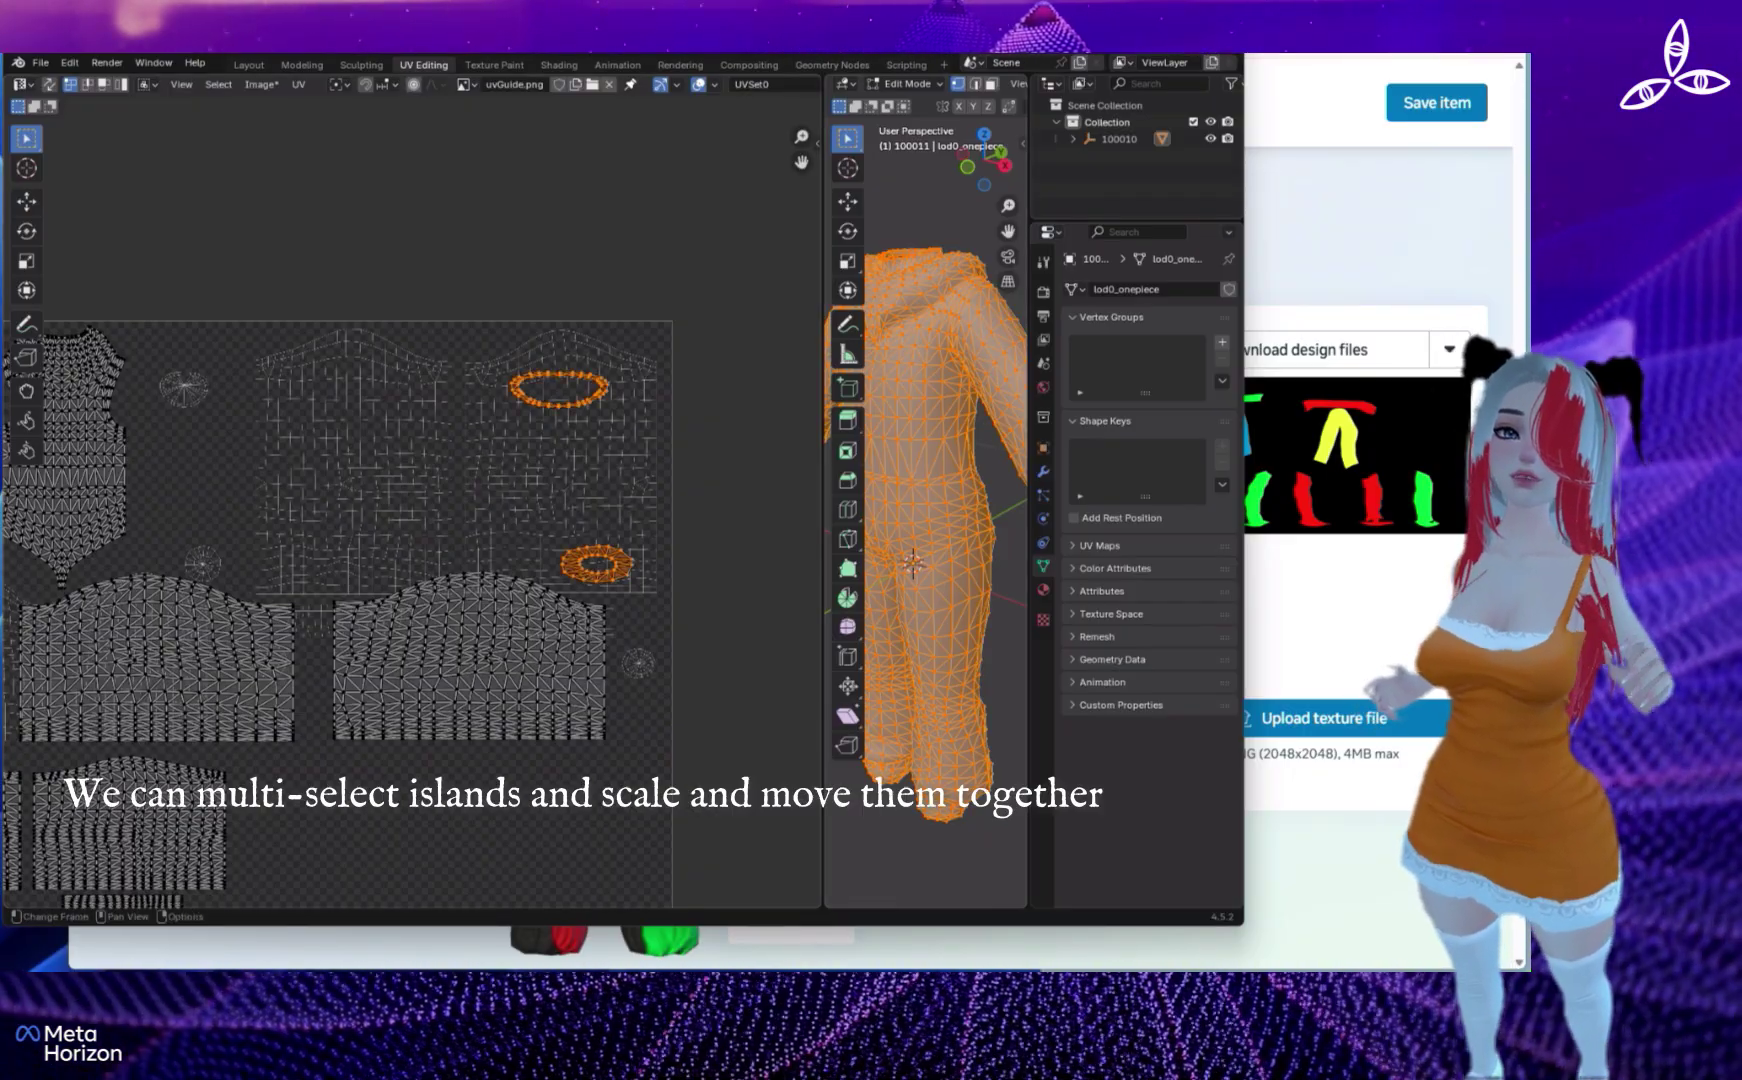
- Move the two ring islands onto the guide's small round shapes beside the torso and scale them along X to about 0.51
key("g")
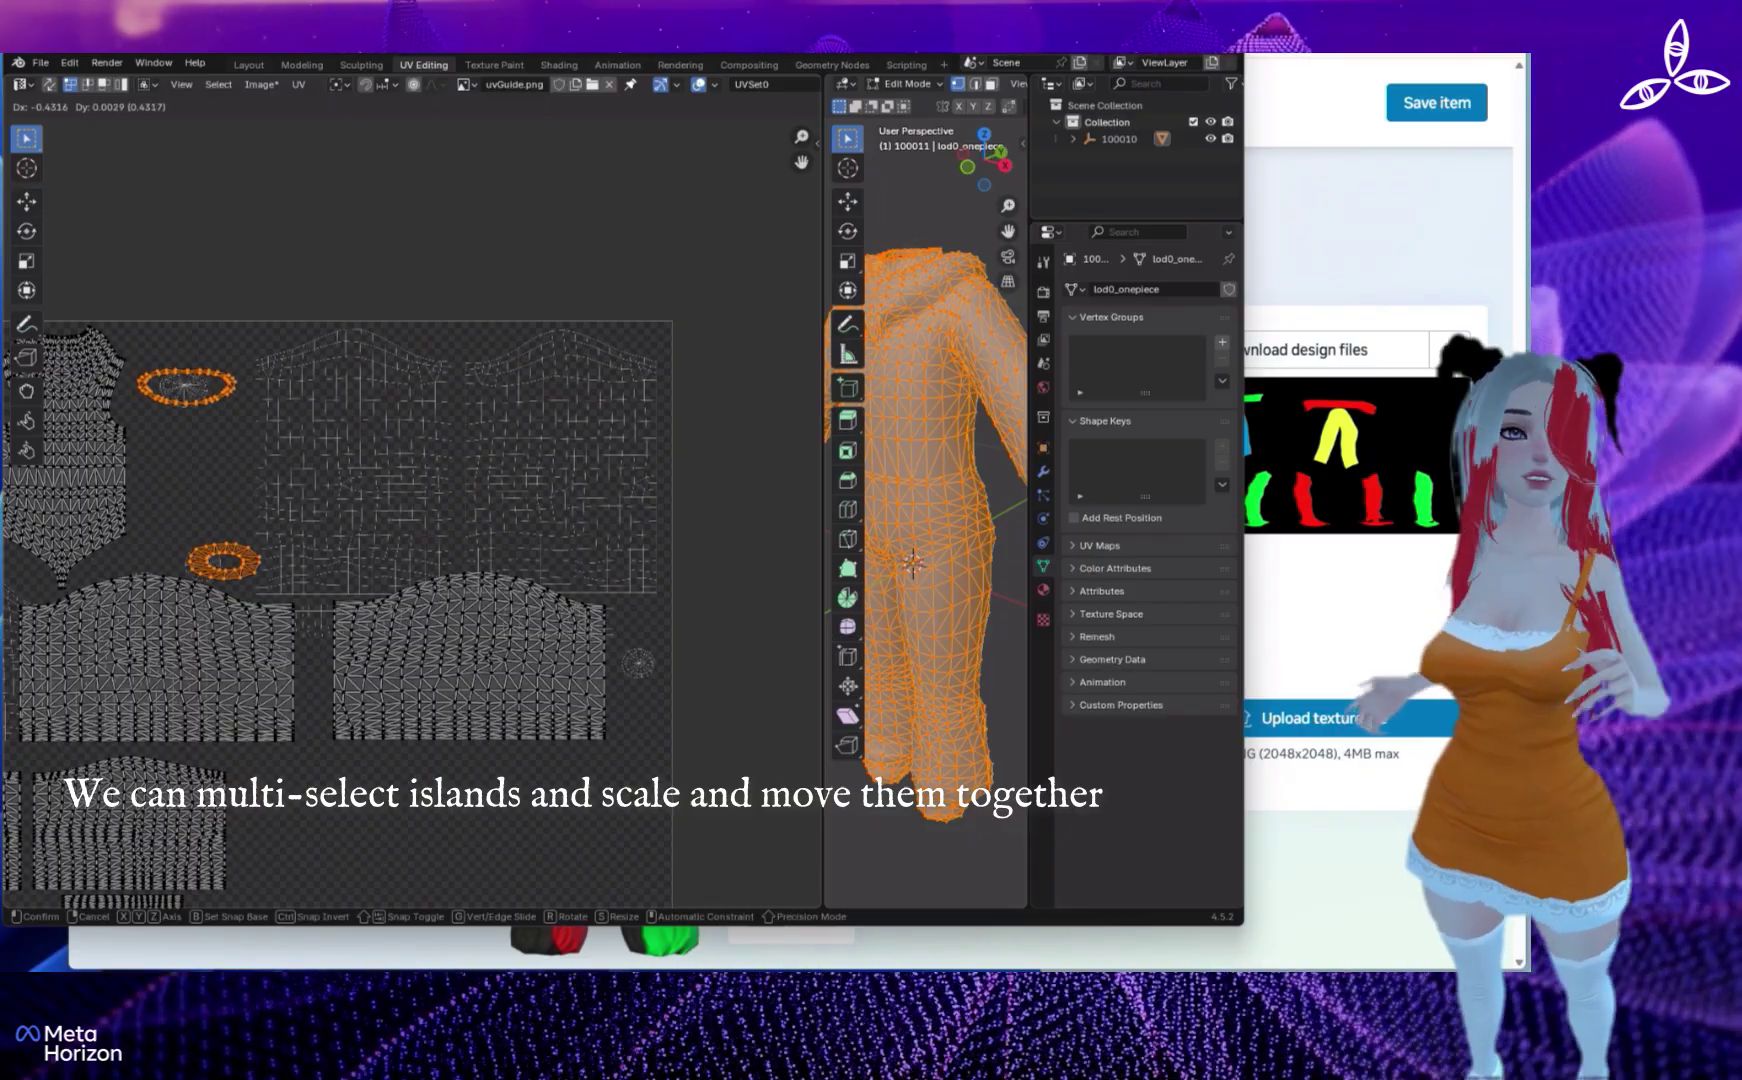
left_click(410, 512)
scroll(410, 512, "up", 3)
middle_click_drag(410, 512, 866, 557)
key("s")
key("x")
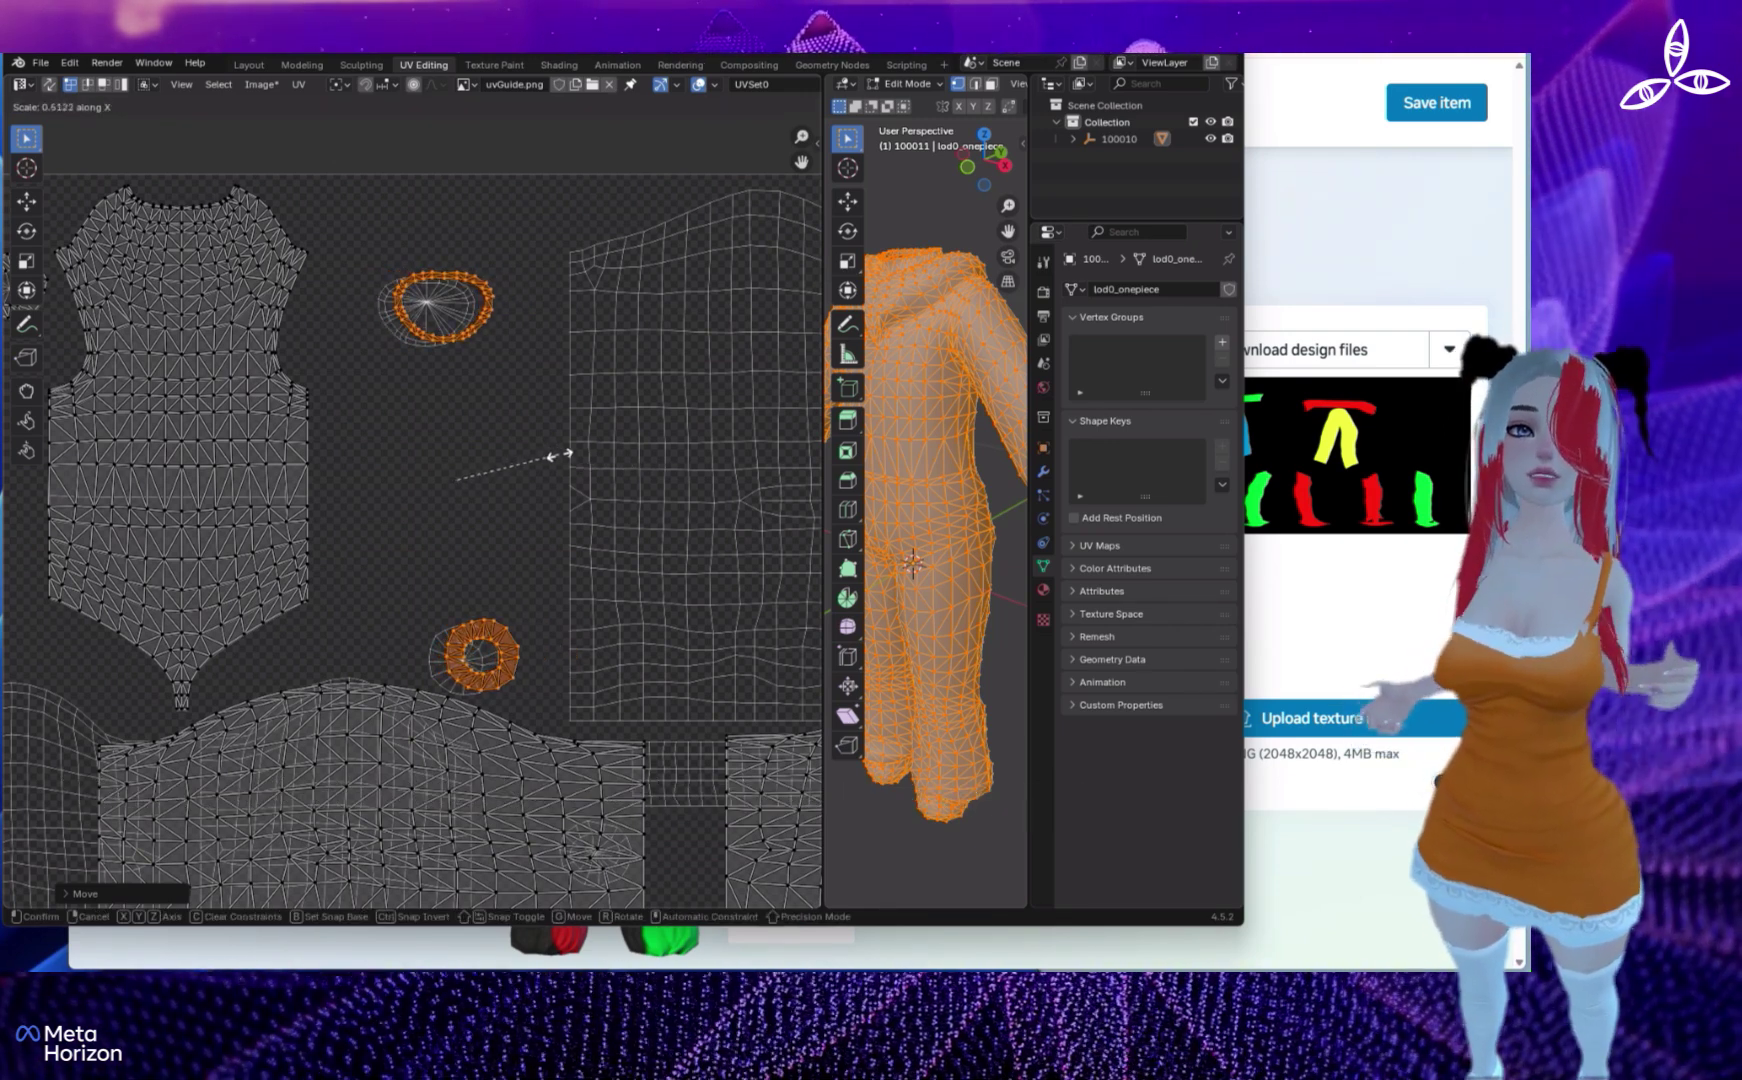
key("Return")
- Fine-position the two ring islands so their edges line up with the guide's round outlines
key("g")
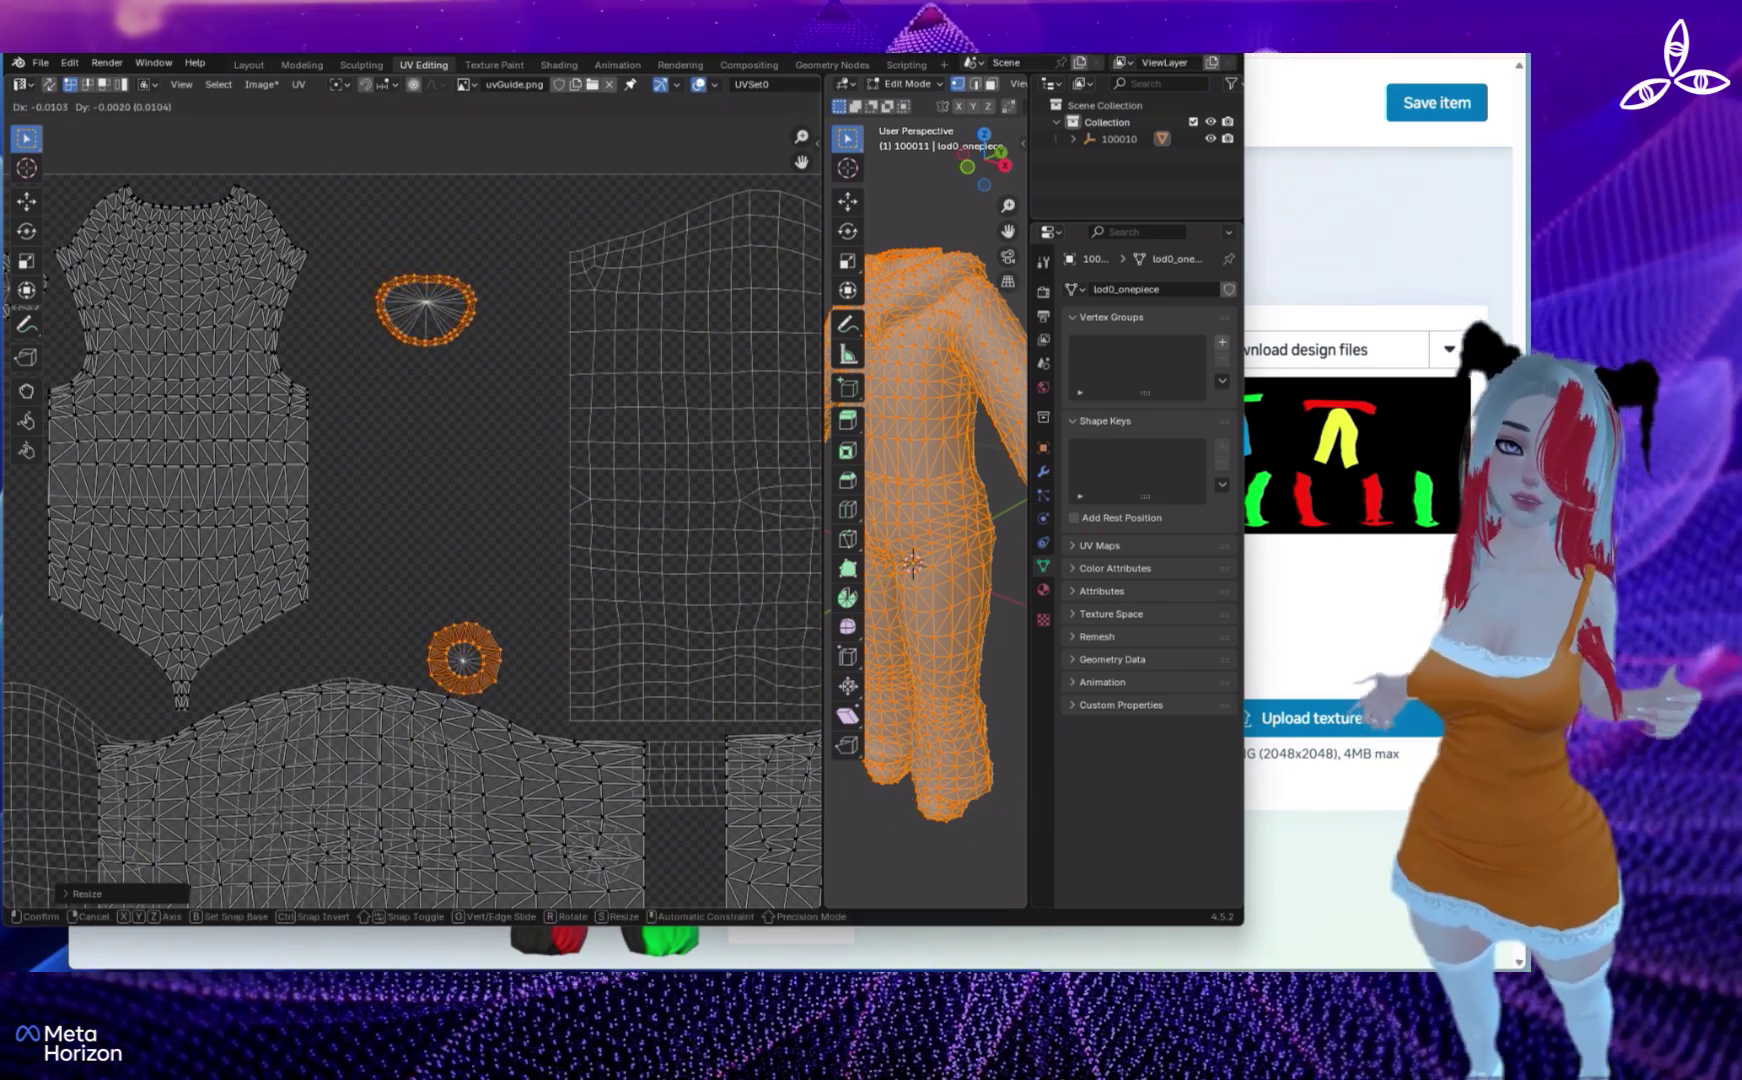
scroll(412, 501, "up", 4)
middle_click_drag(430, 400, 384, 807)
scroll(412, 505, "up", 2)
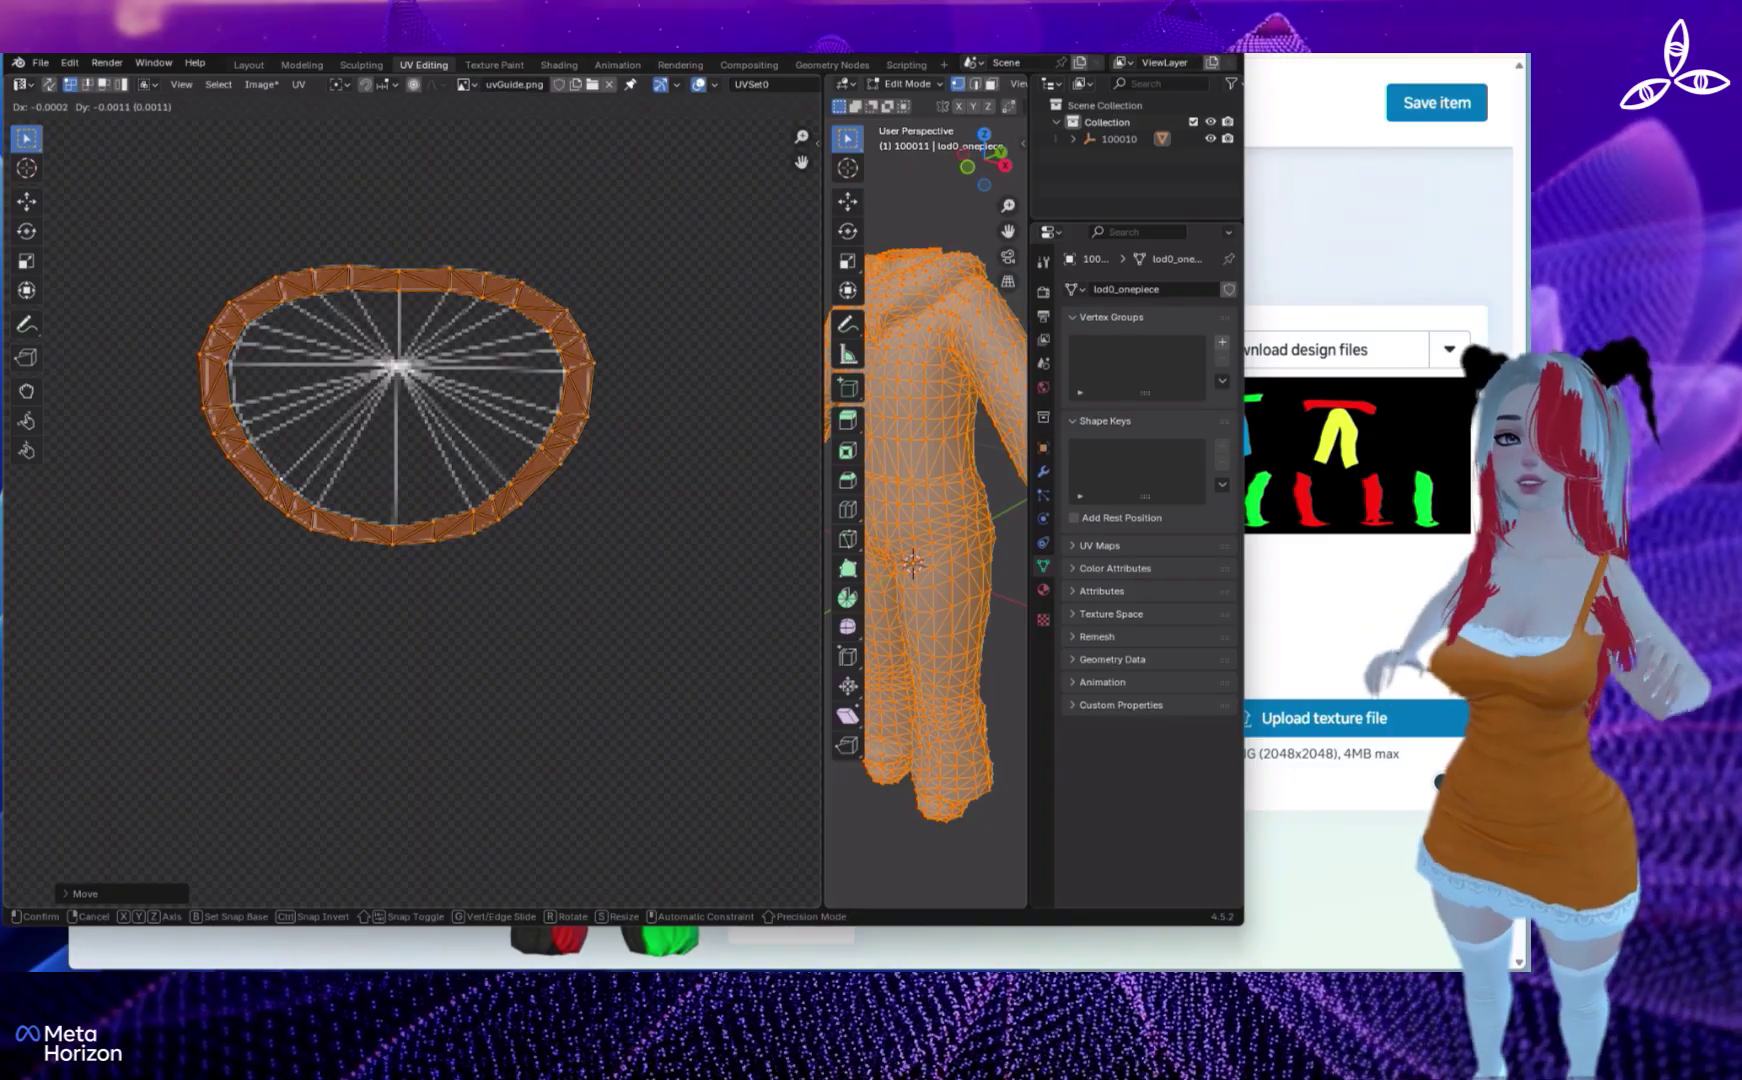
key("Return")
- Reselect the two torso islands together with the round island between them
scroll(412, 501, "down", 6)
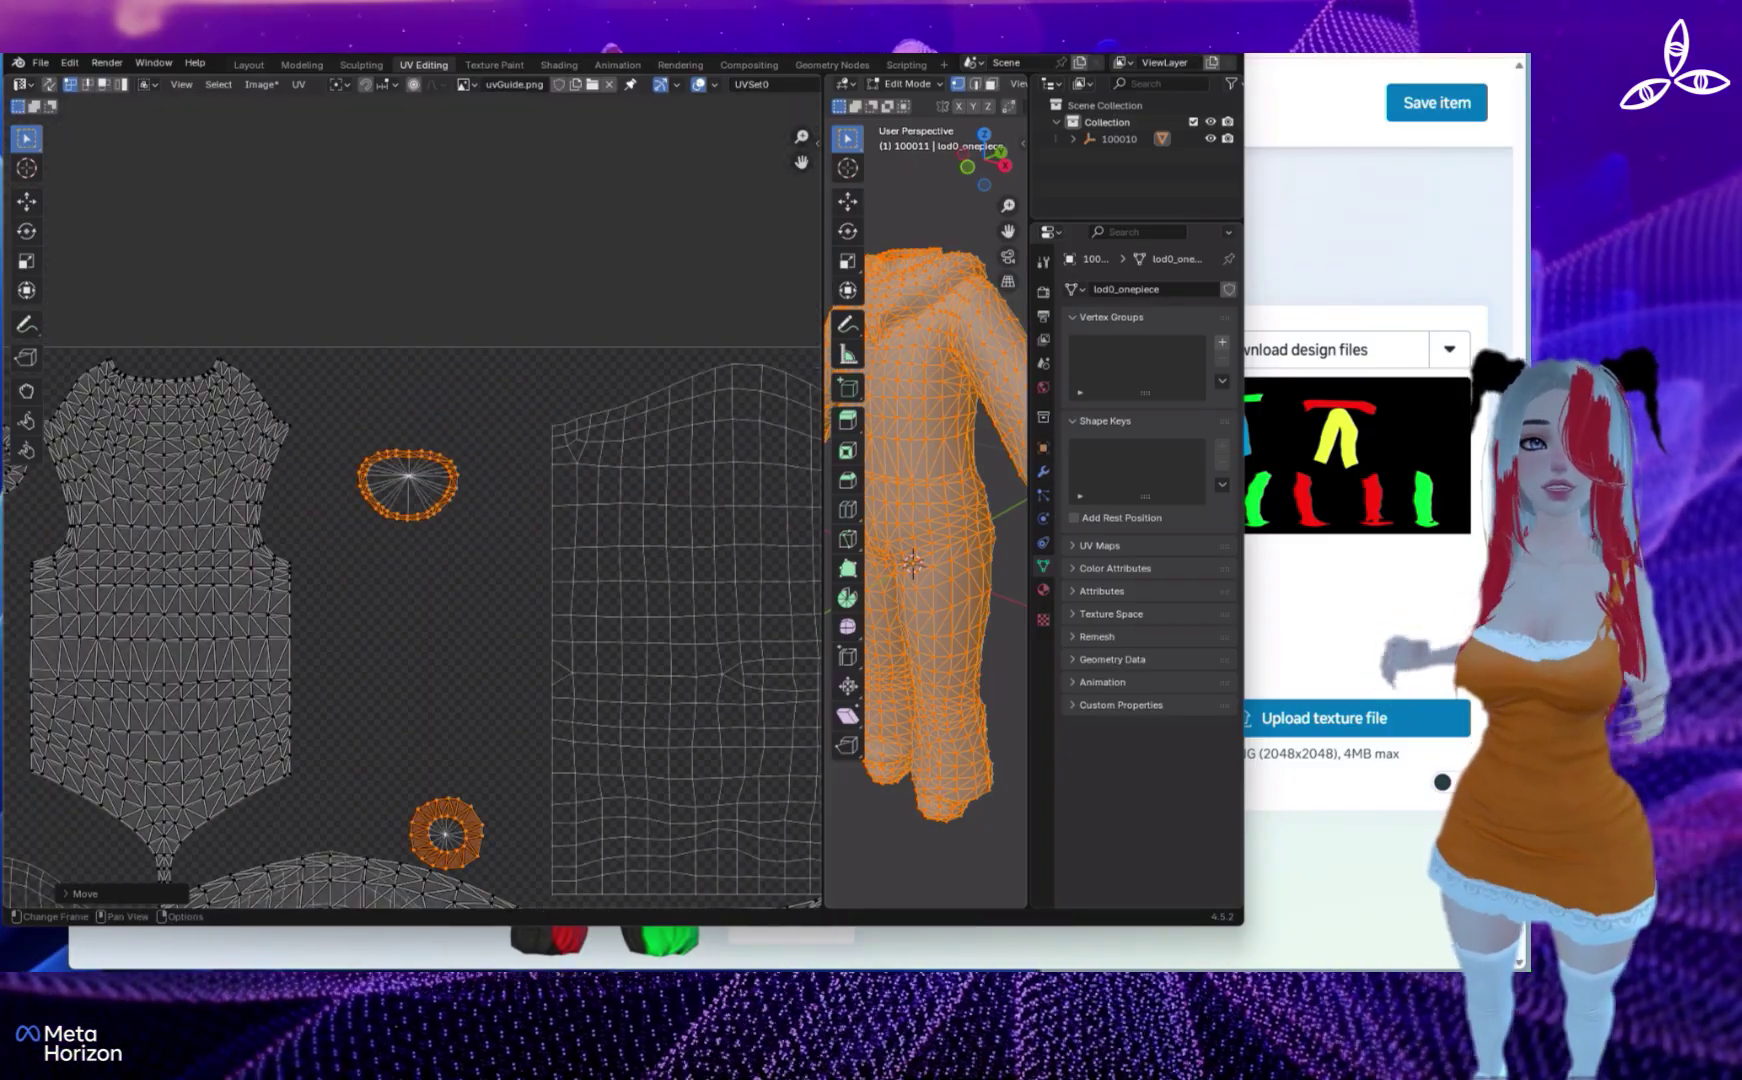
middle_click_drag(412, 501, 665, 505)
scroll(412, 501, "up", 9)
scroll(410, 500, "down", 7)
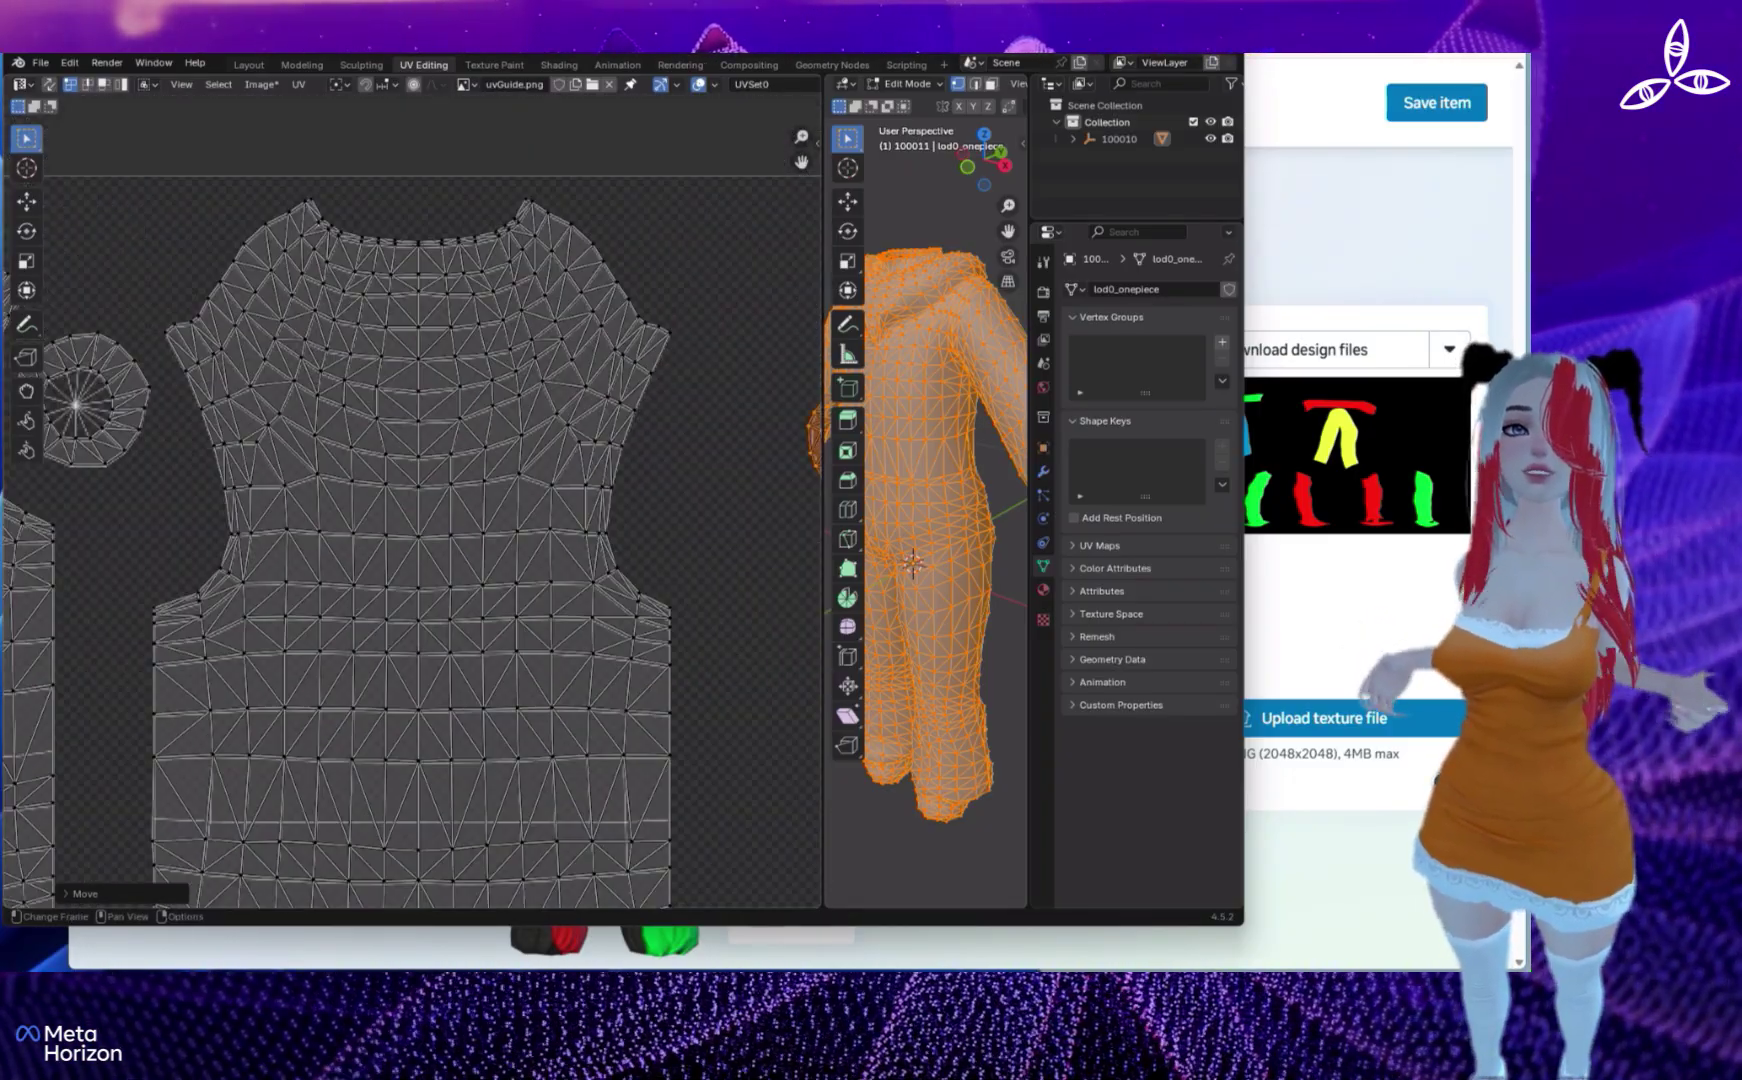
left_click(466, 520)
left_click_drag(469, 354, 131, 613)
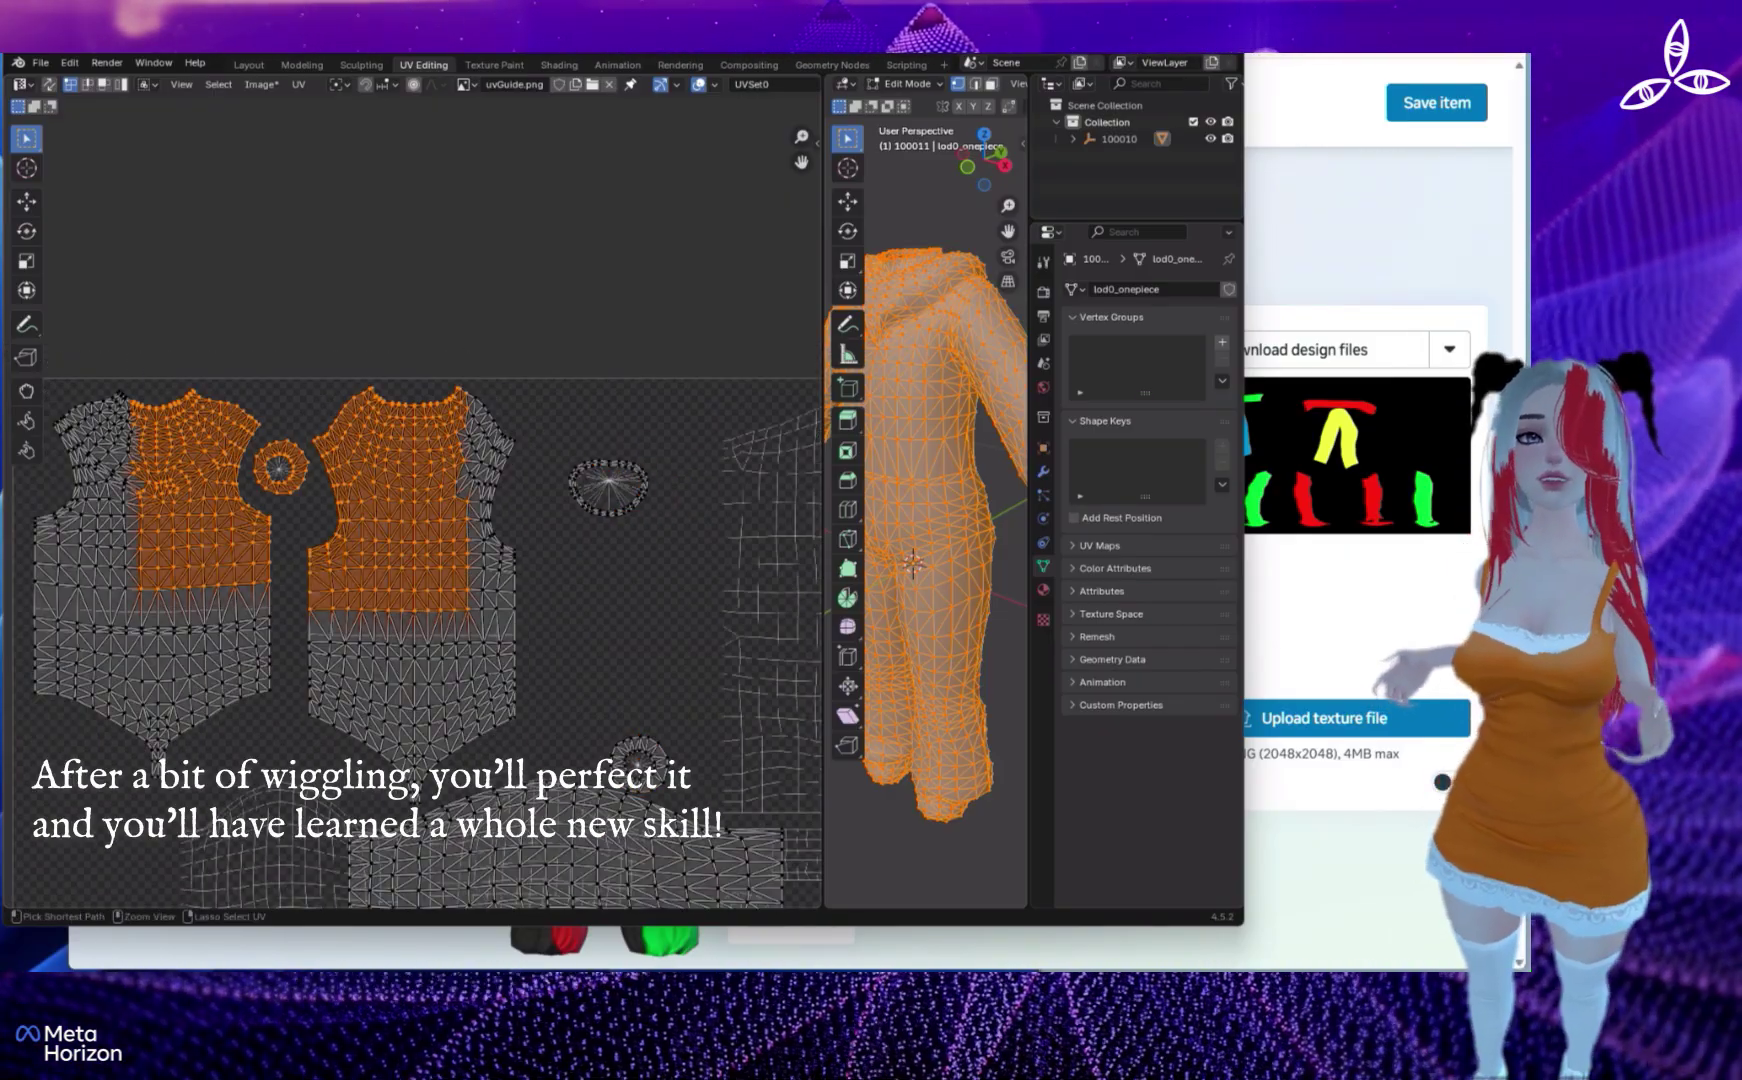
- Nudge the selected torso islands down by about 0.0008 to align their chest mesh with the guide lines
scroll(382, 540, "up", 6)
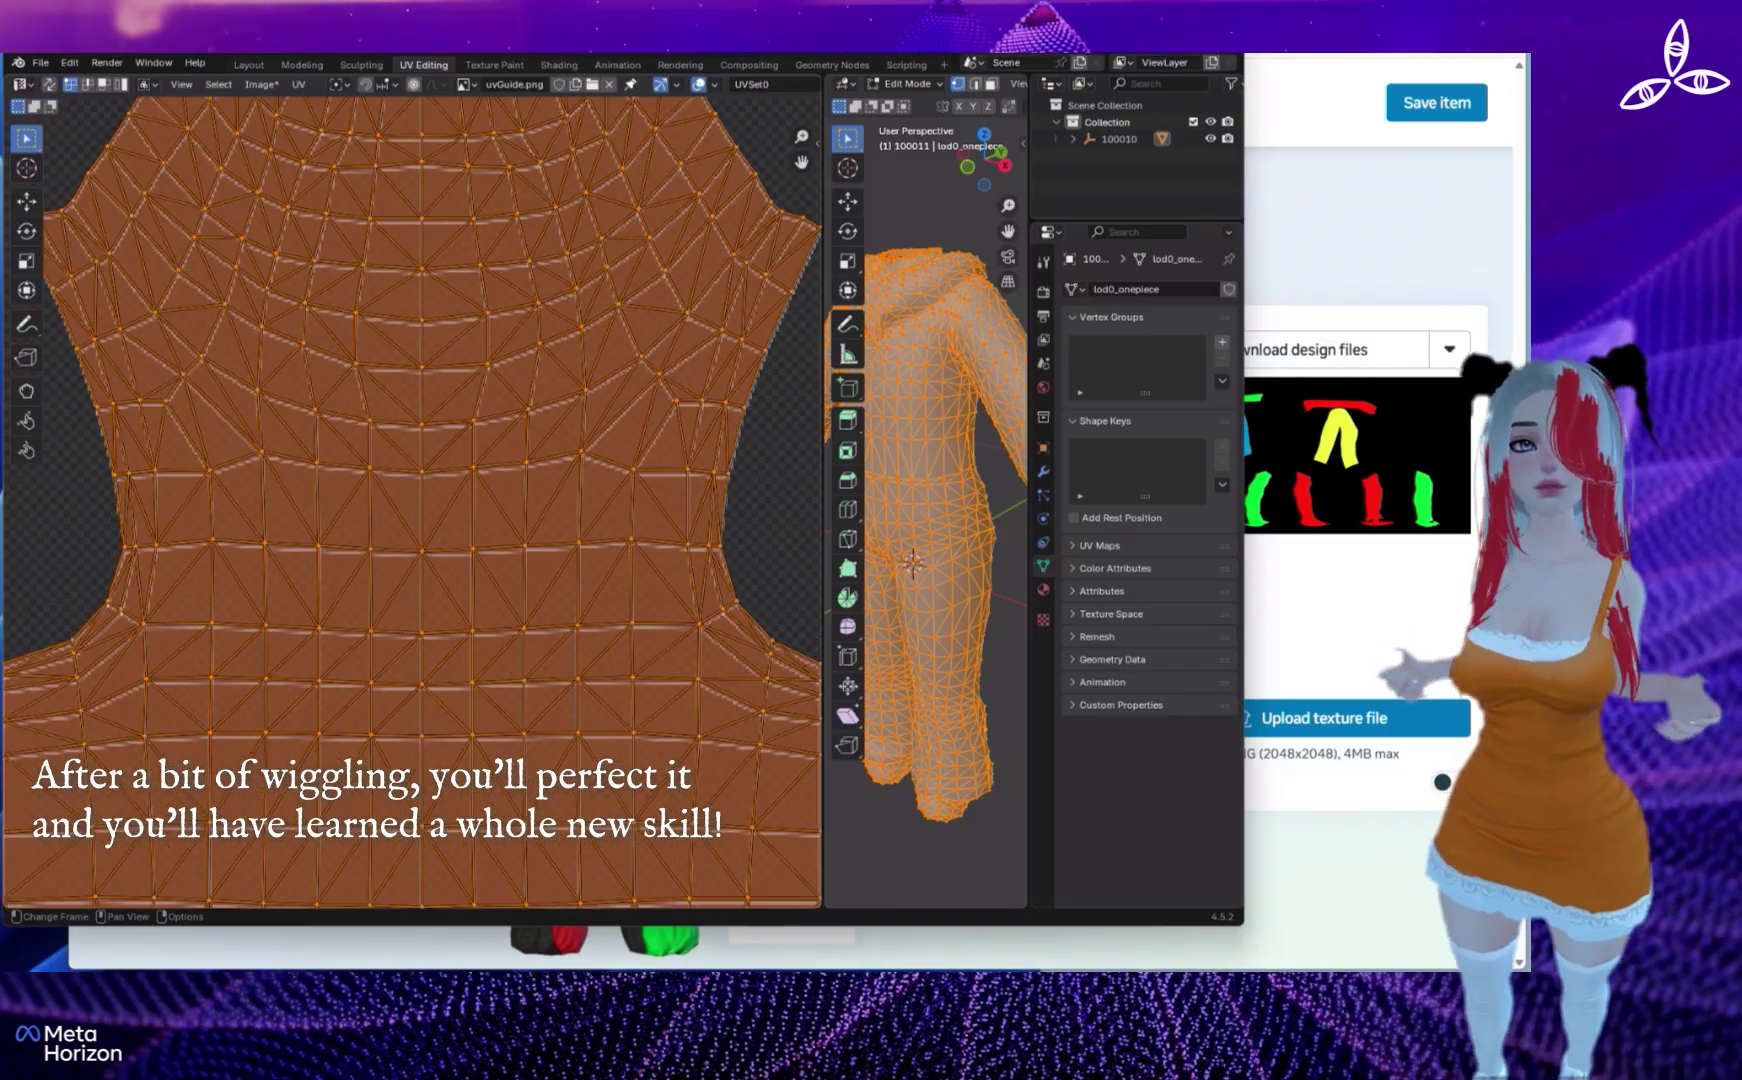
key("g")
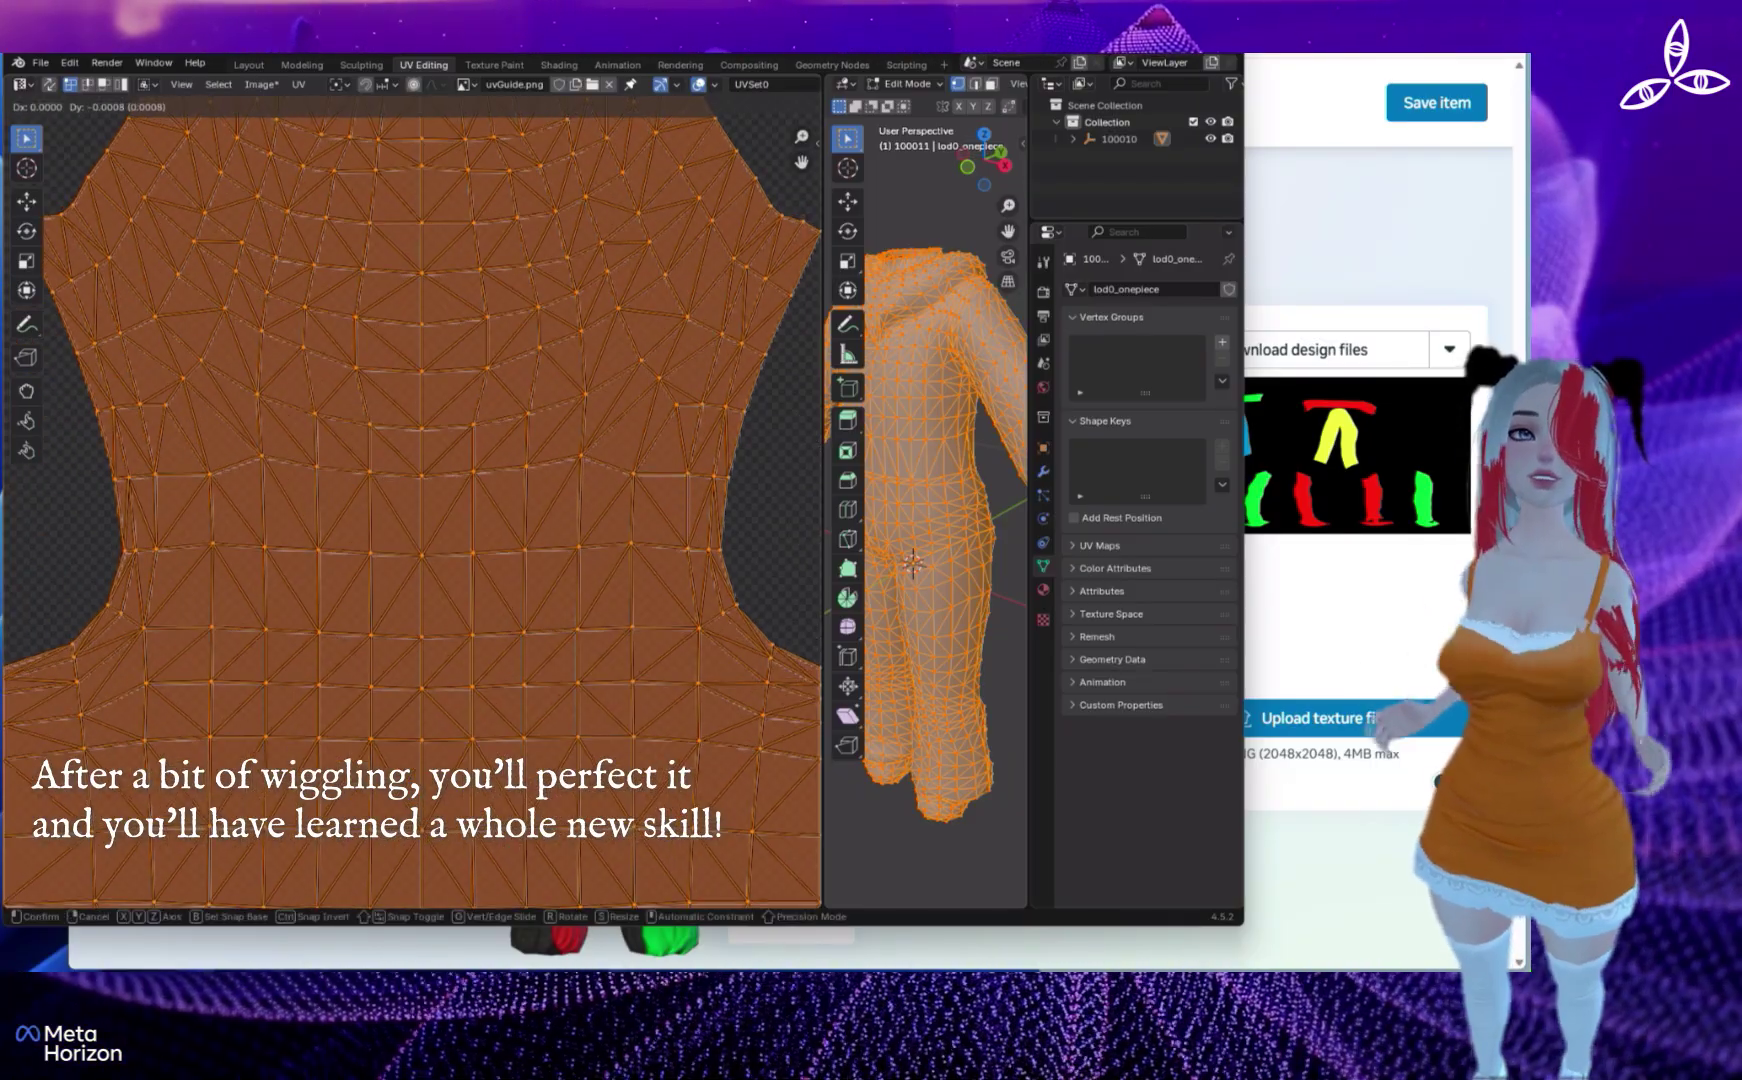
key("Return")
- Fine-position the selected torso islands in small moves so their hip and crotch edges match the guide
middle_click_drag(390, 420, 798, 639)
middle_click_drag(400, 860, 505, 233, "shift")
middle_click_drag(505, 700, 323, 393, "shift")
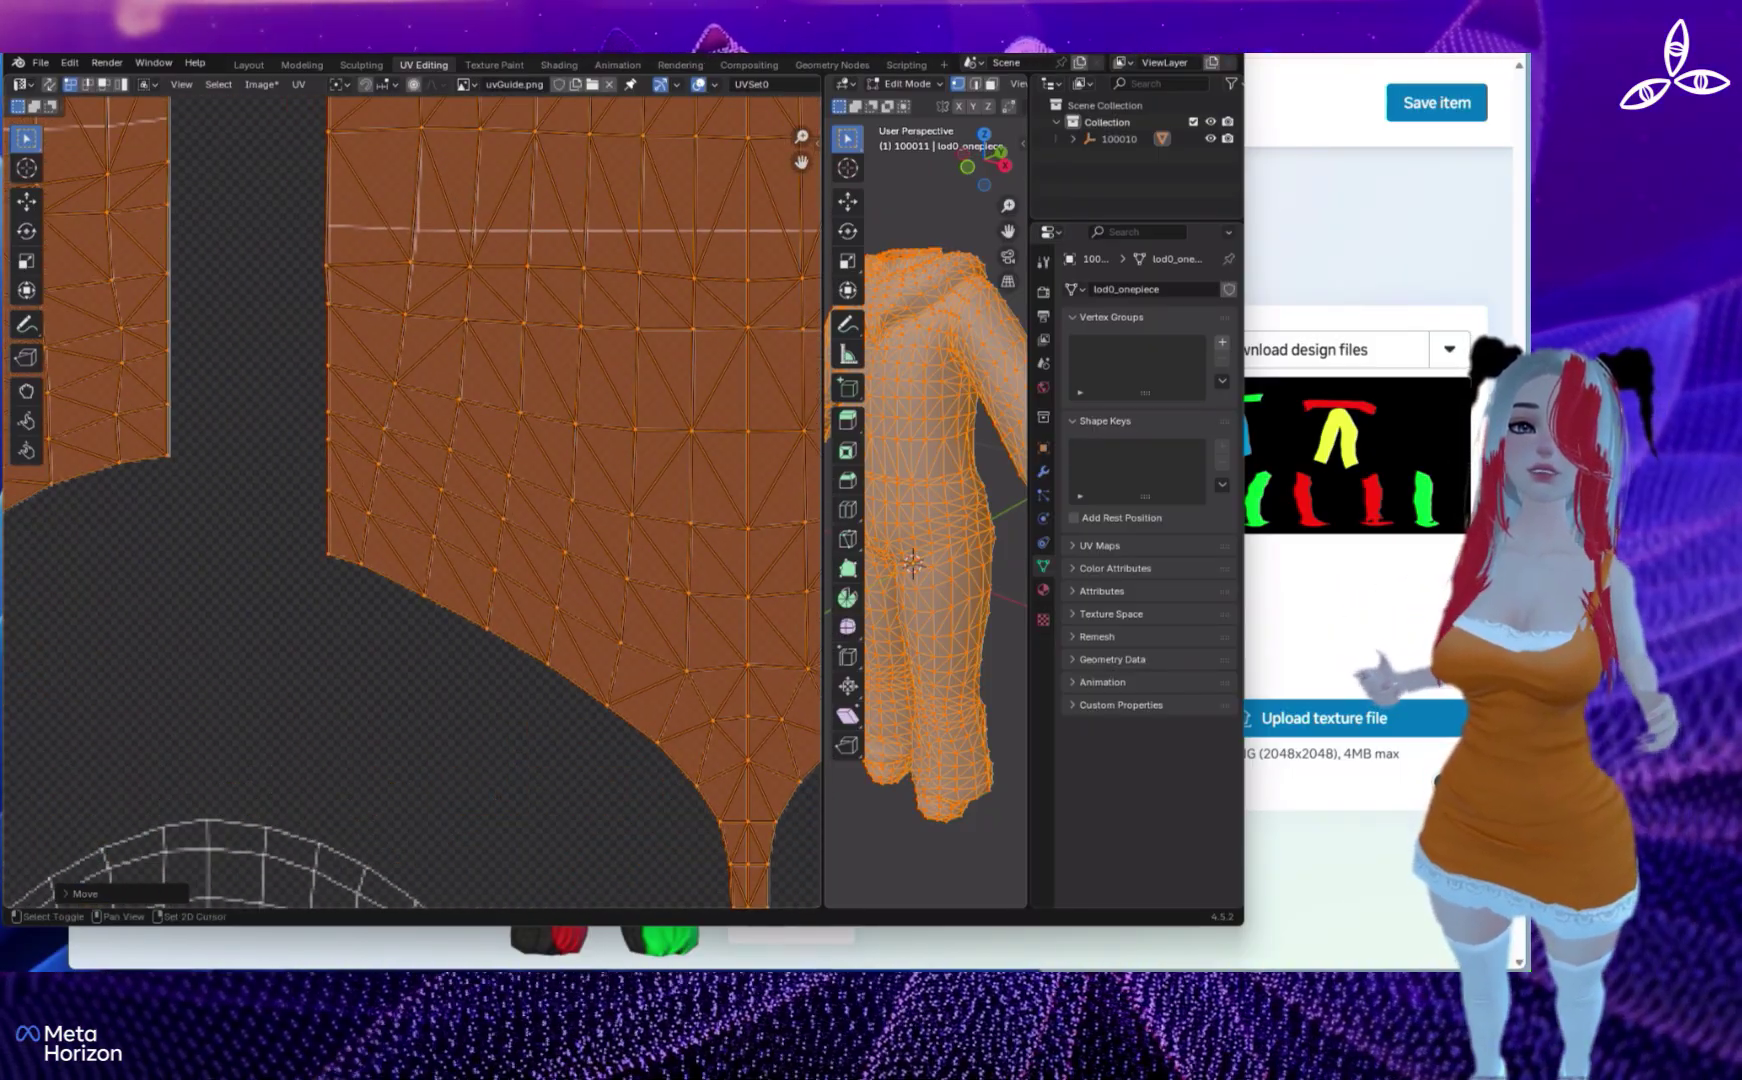
key("g")
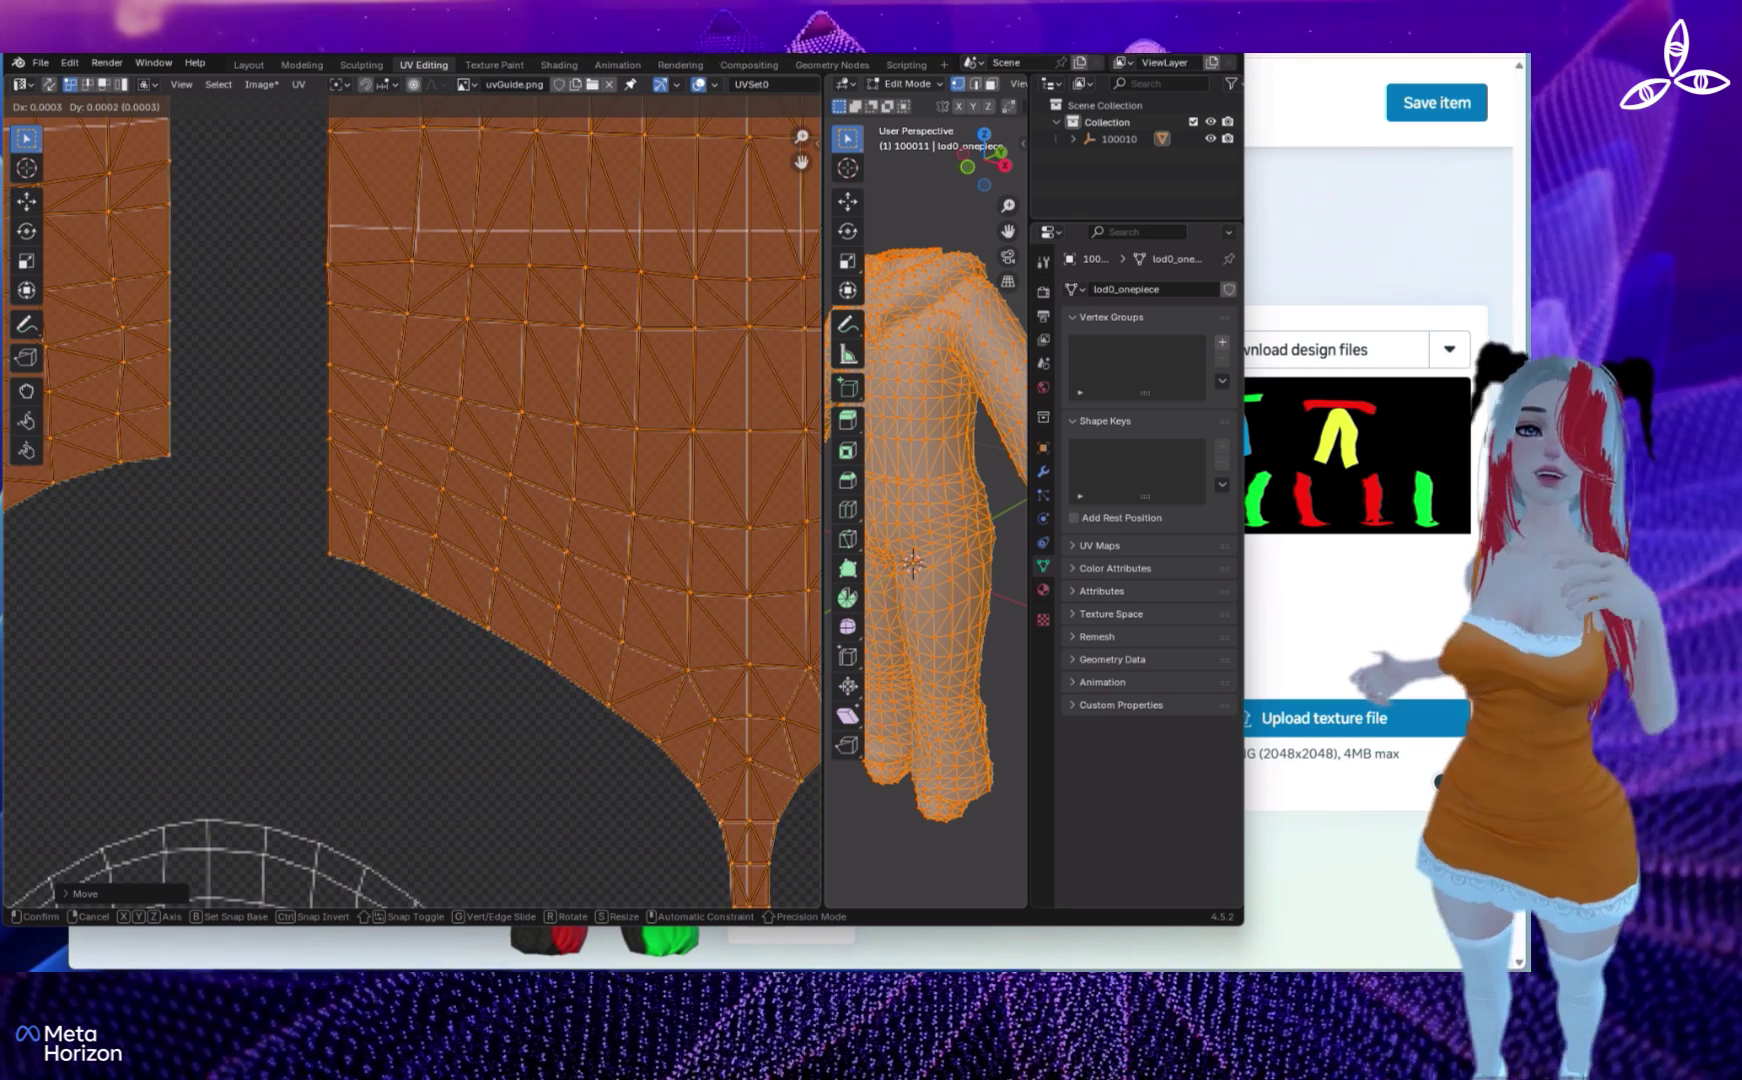
key("Return")
middle_click_drag(430, 650, 328, 313, "shift")
key("g")
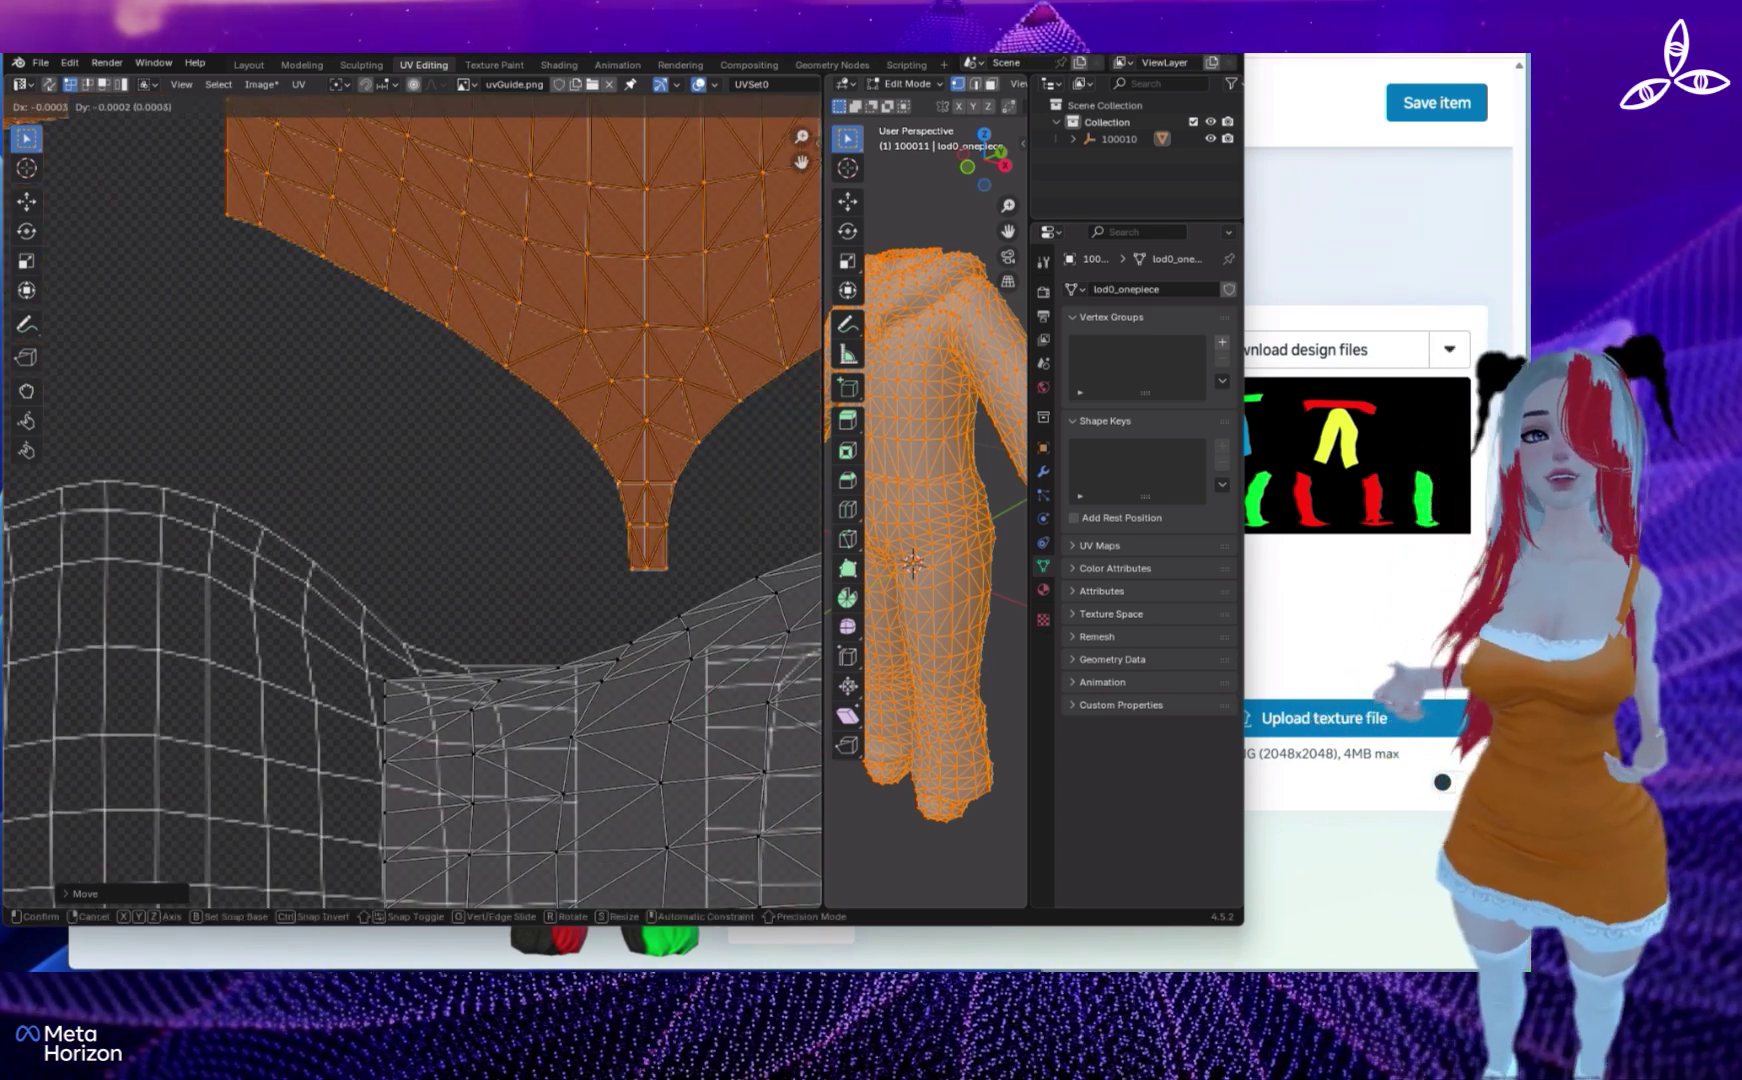
key("Return")
scroll(412, 500, "down", 10)
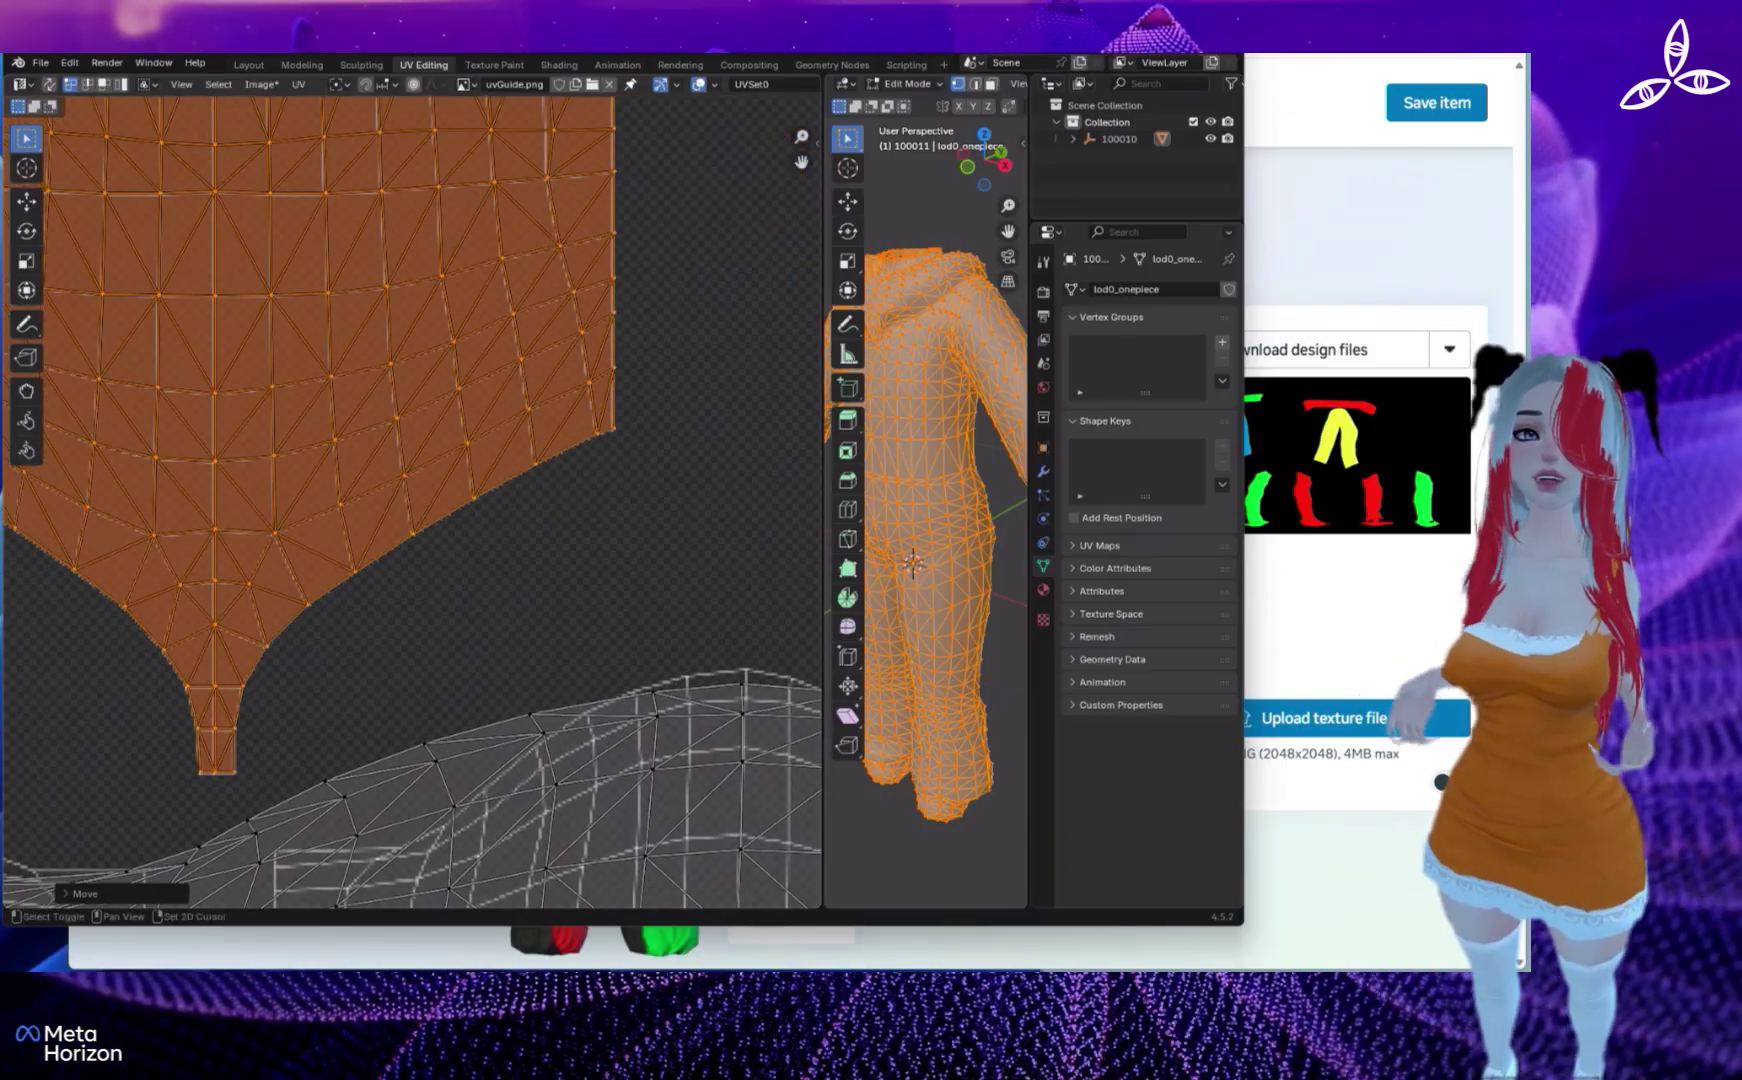
scroll(420, 510, "up", 3)
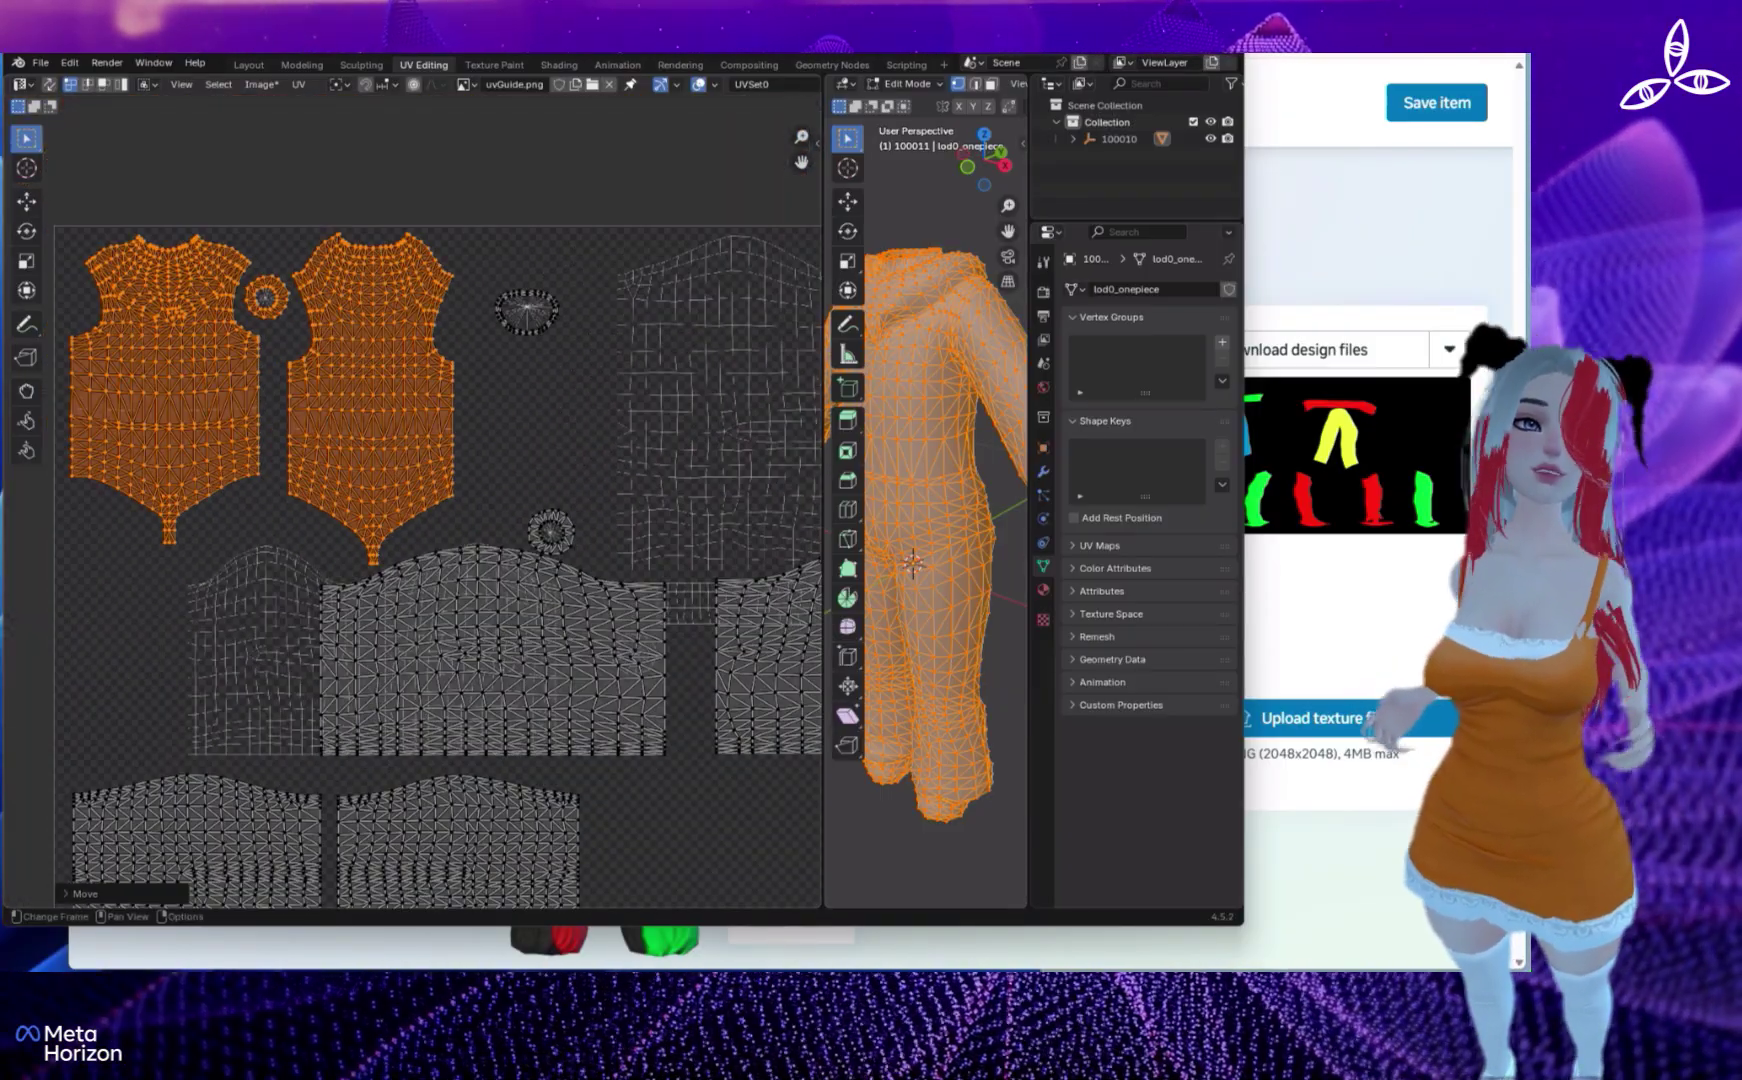
middle_click_drag(420, 510, 165, 261)
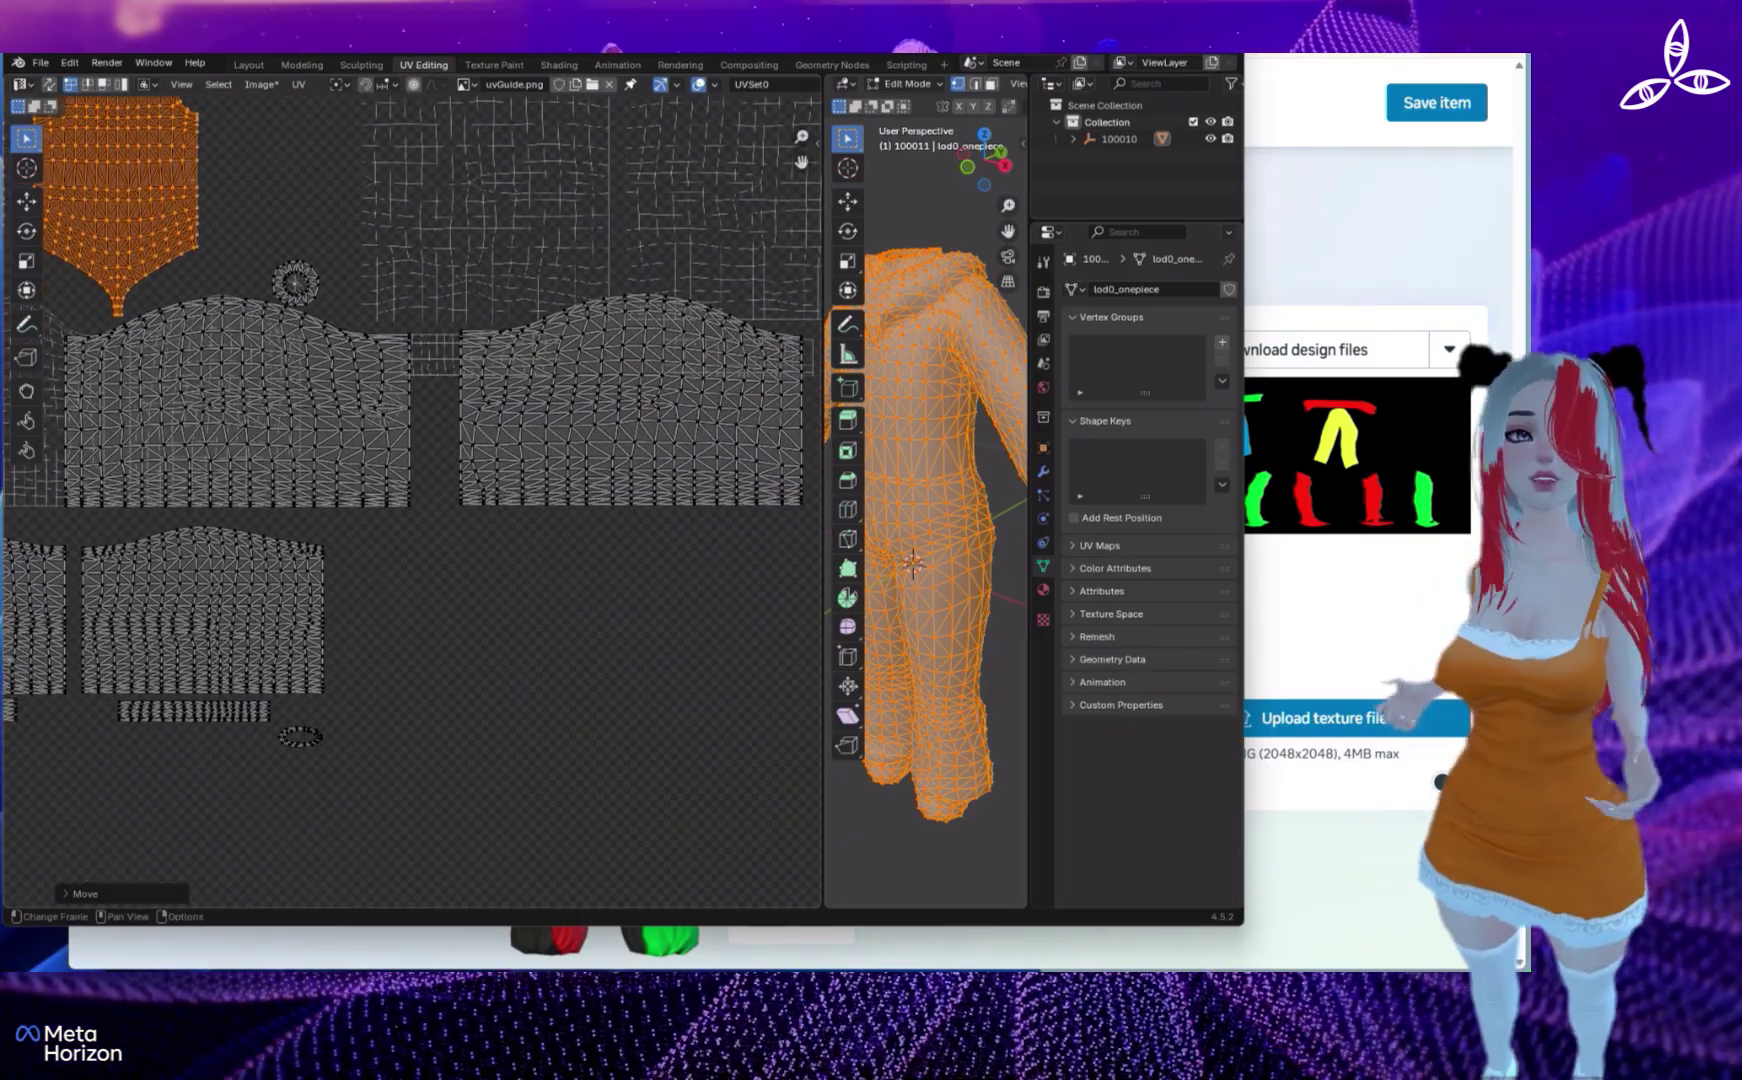
scroll(412, 511, "down", 3)
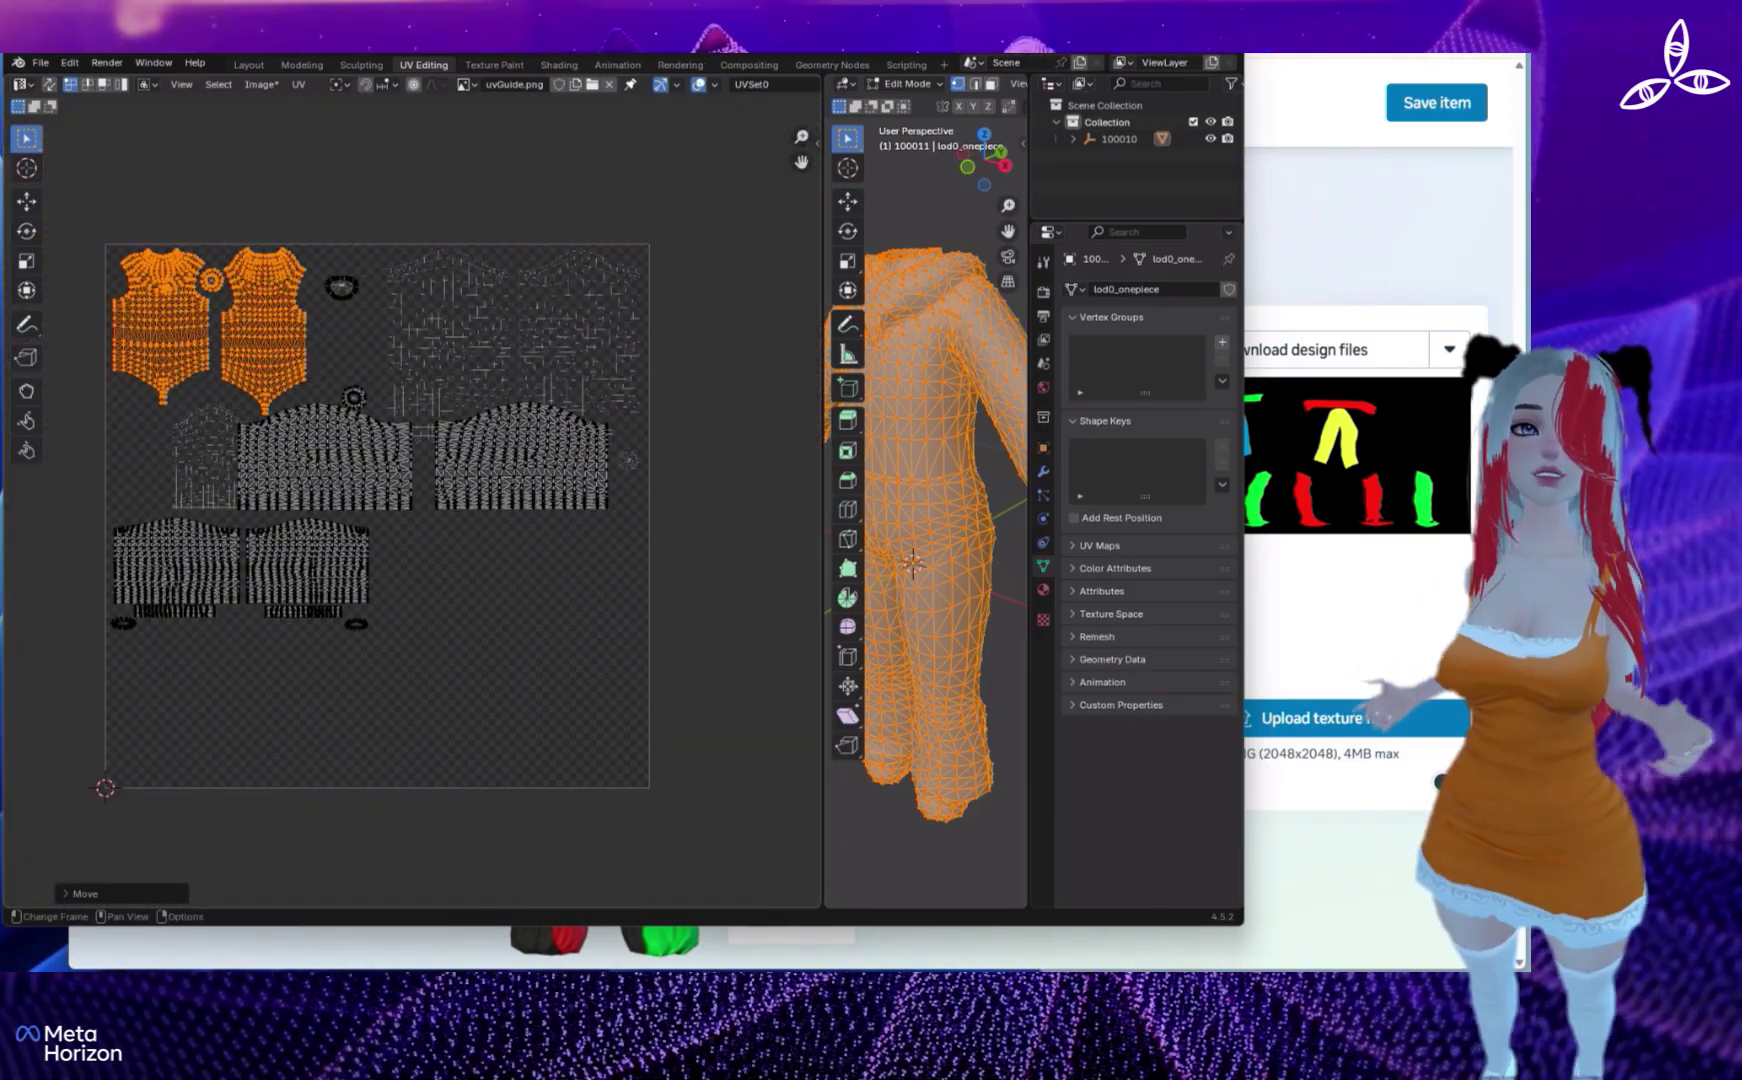
- Select the two large curved-top islands directly below the torso pieces and narrow them along X to the guide outlines' width
left_click_drag(180, 460, 640, 493)
key("ctrl+l")
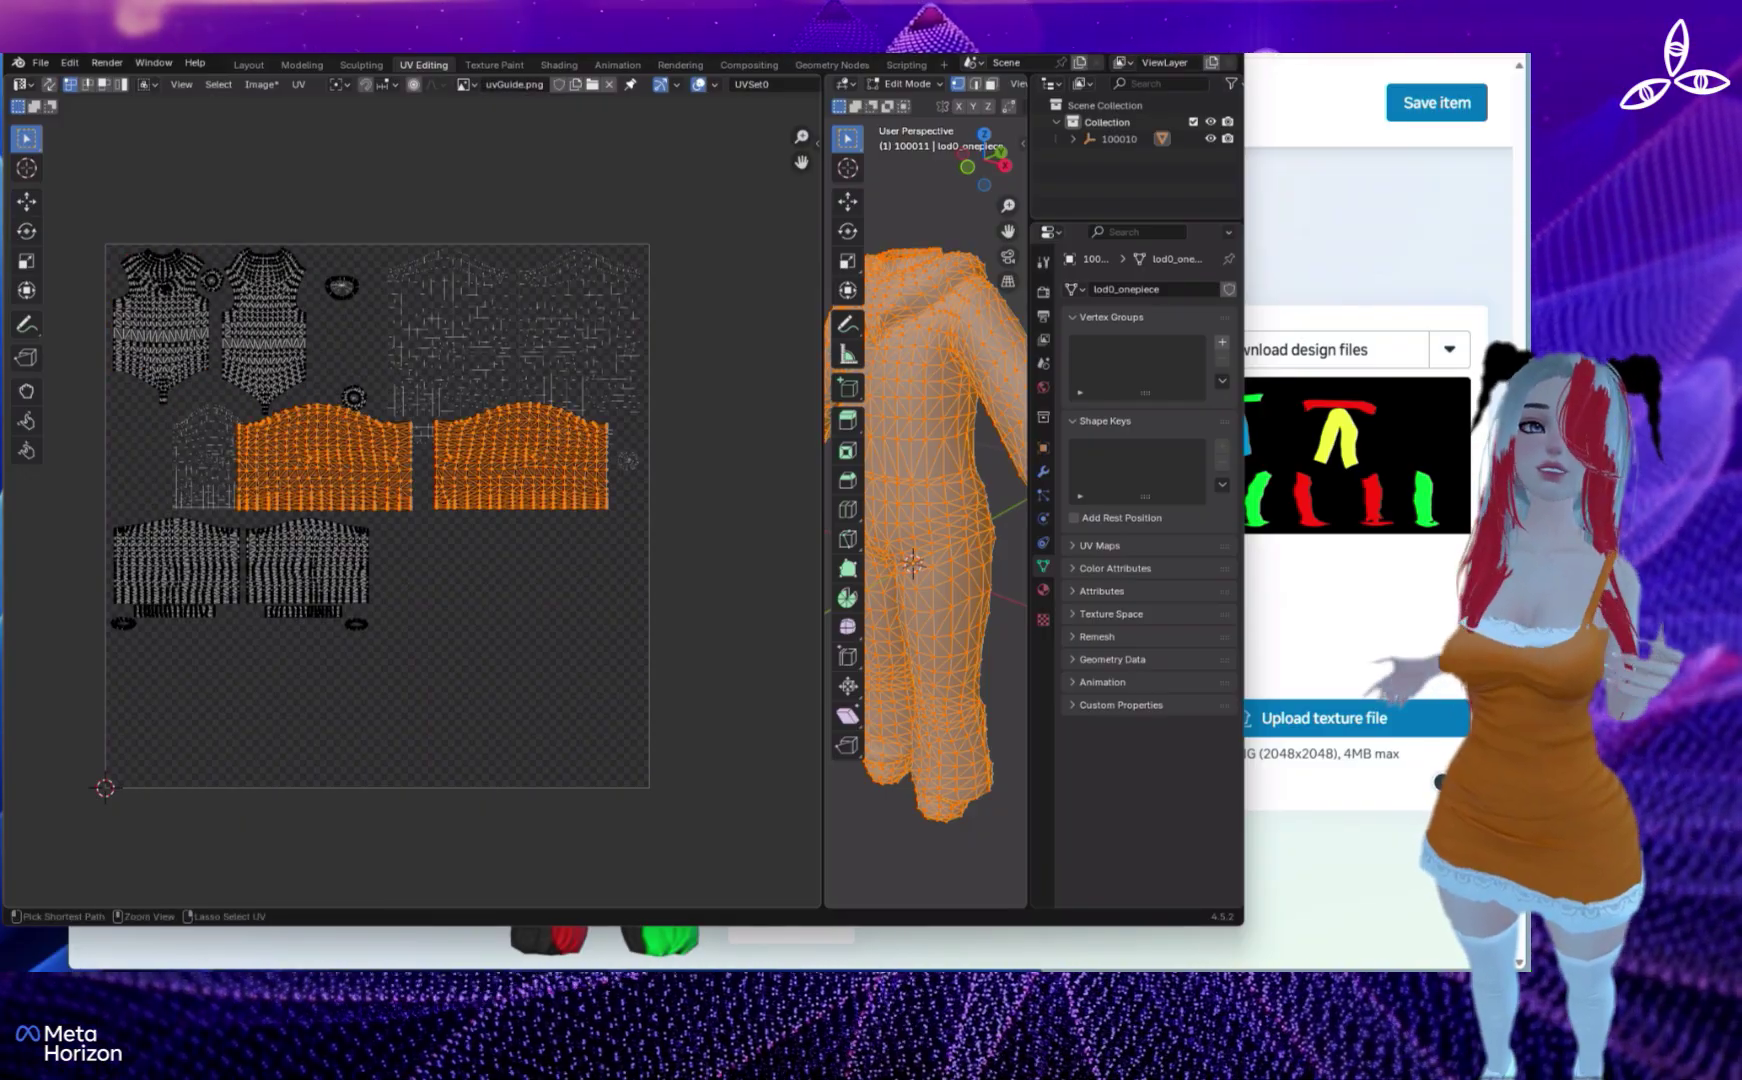
scroll(413, 513, "up", 5)
middle_click_drag(430, 420, 454, 479)
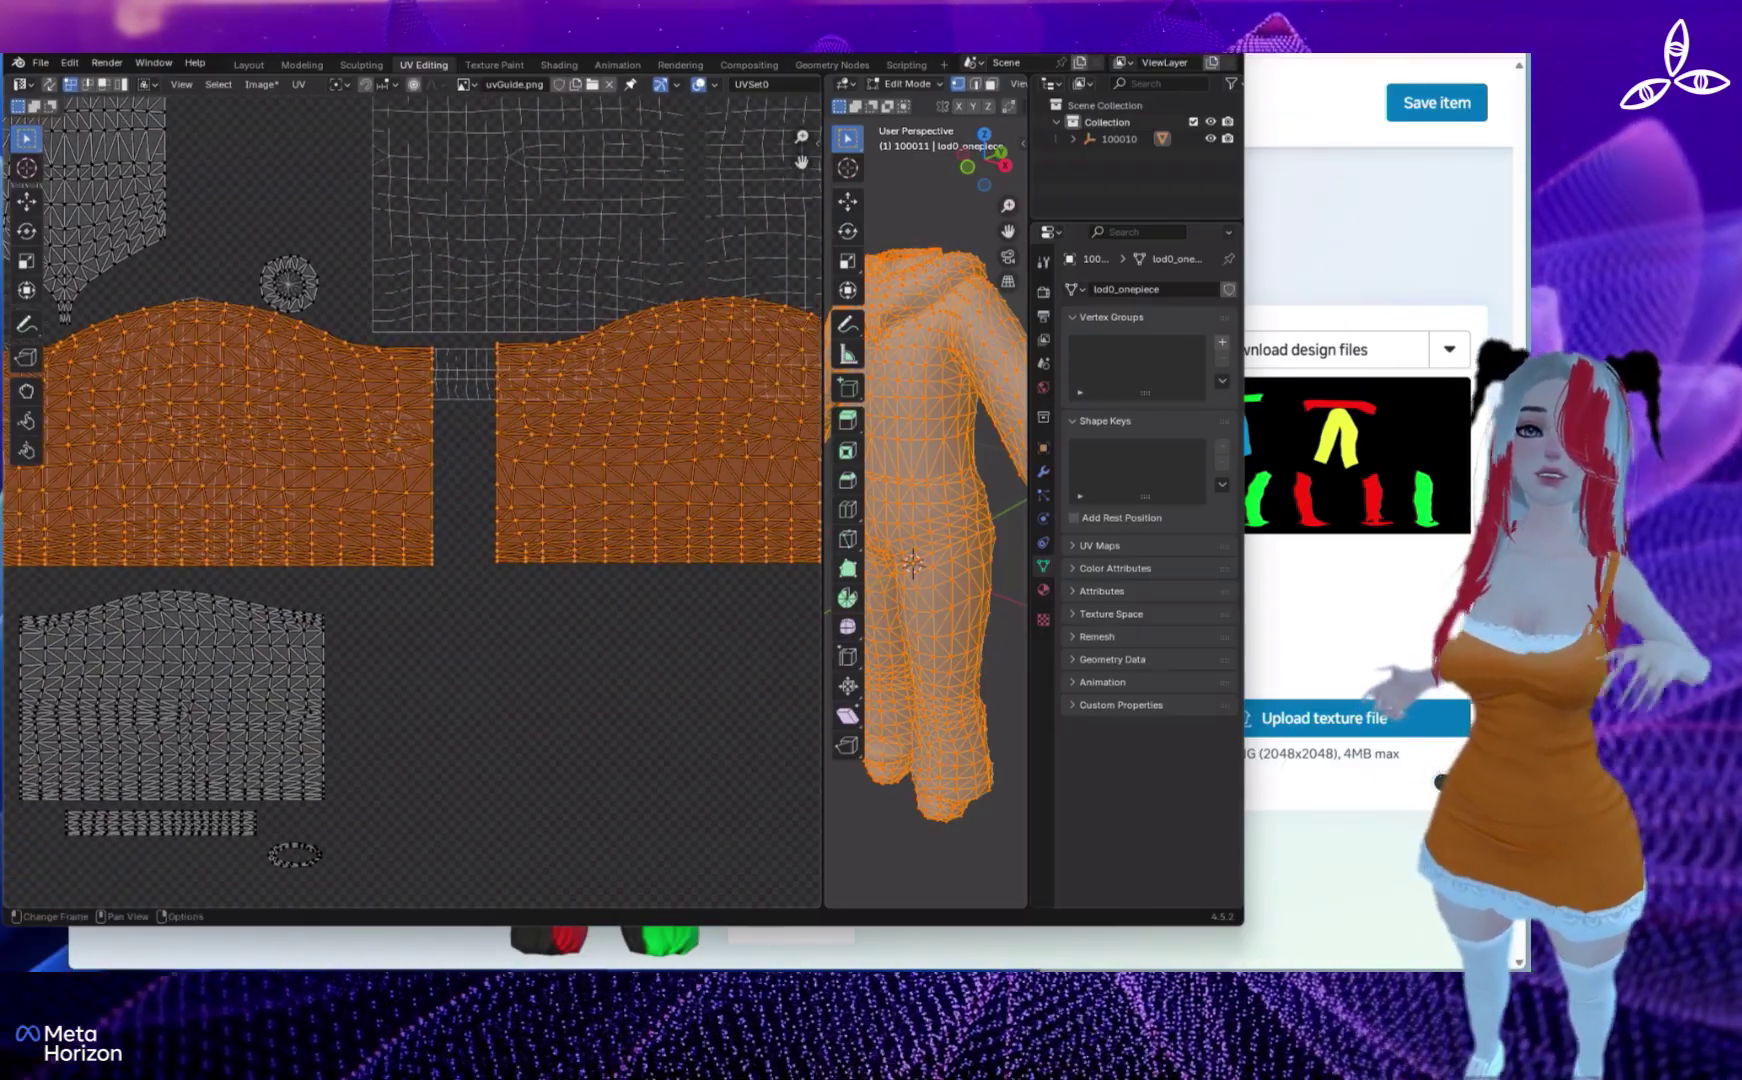
key("s")
key("x")
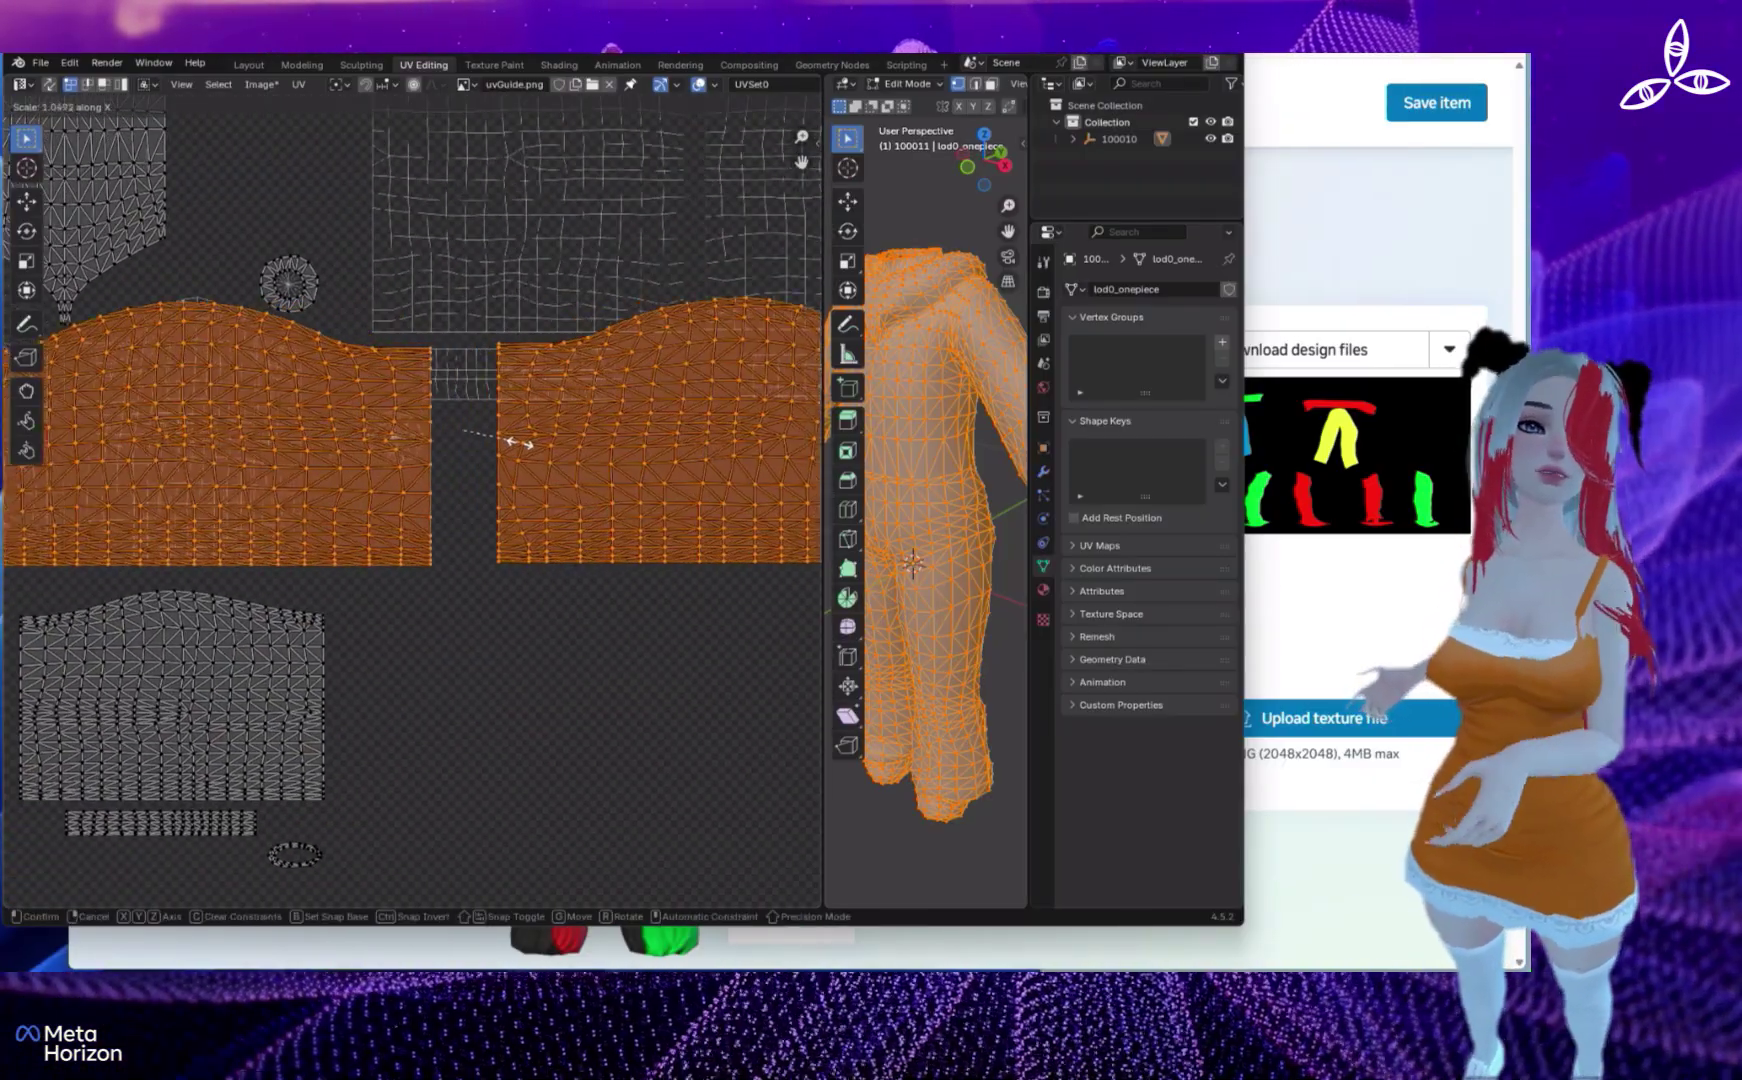
left_click(488, 440)
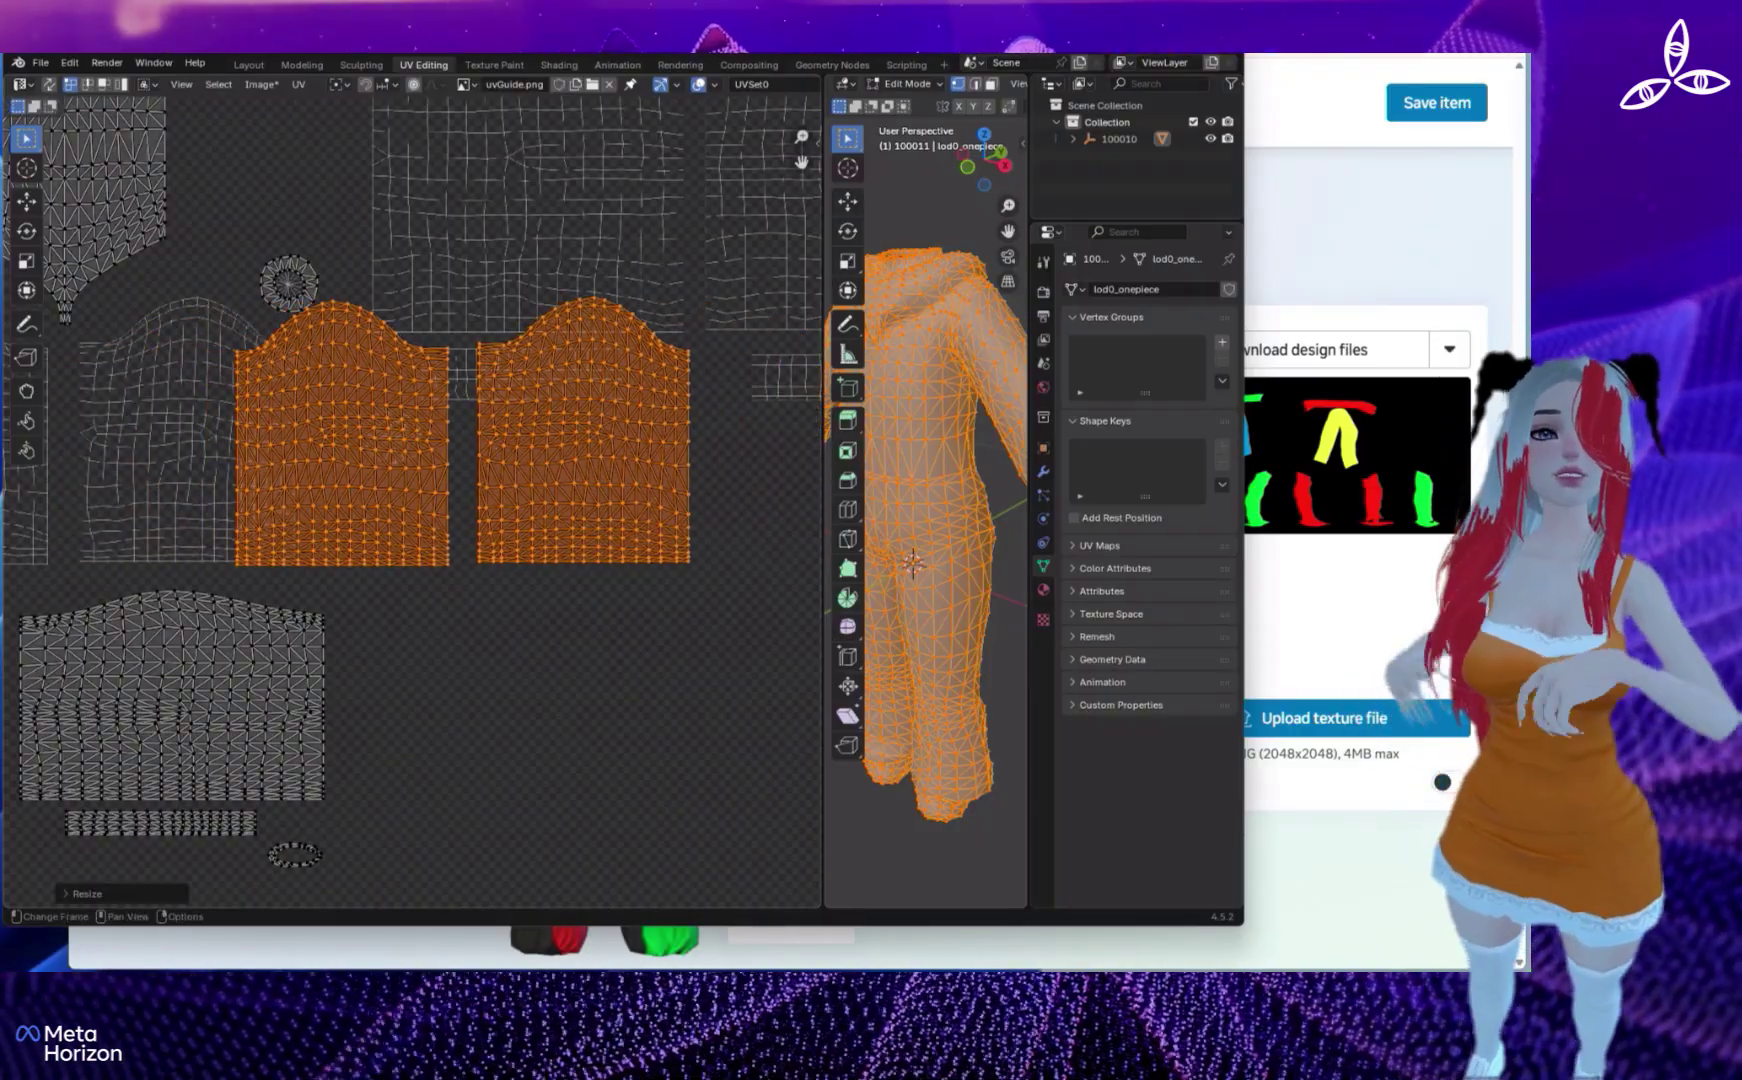
- Move the two narrowed middle-row islands onto the matching pair of guide outlines beneath the torso islands
key("g")
left_click(133, 436)
scroll(410, 500, "left", 5)
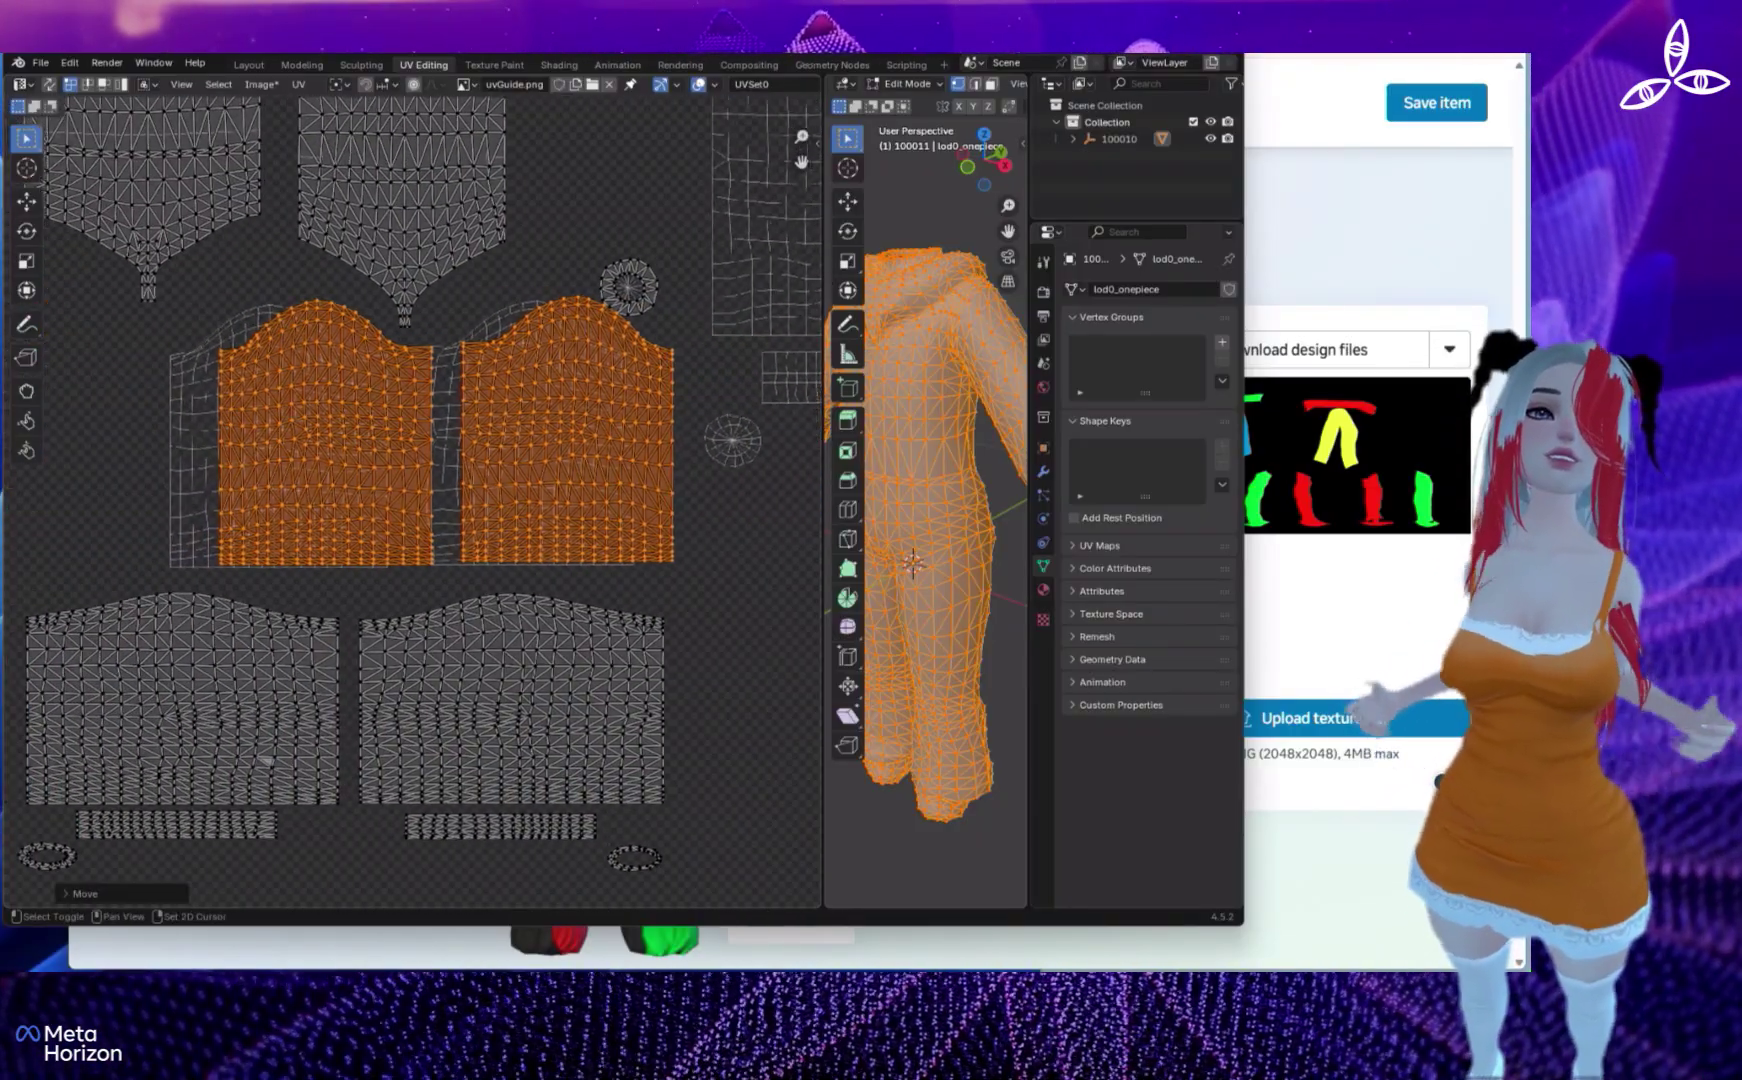
key("g")
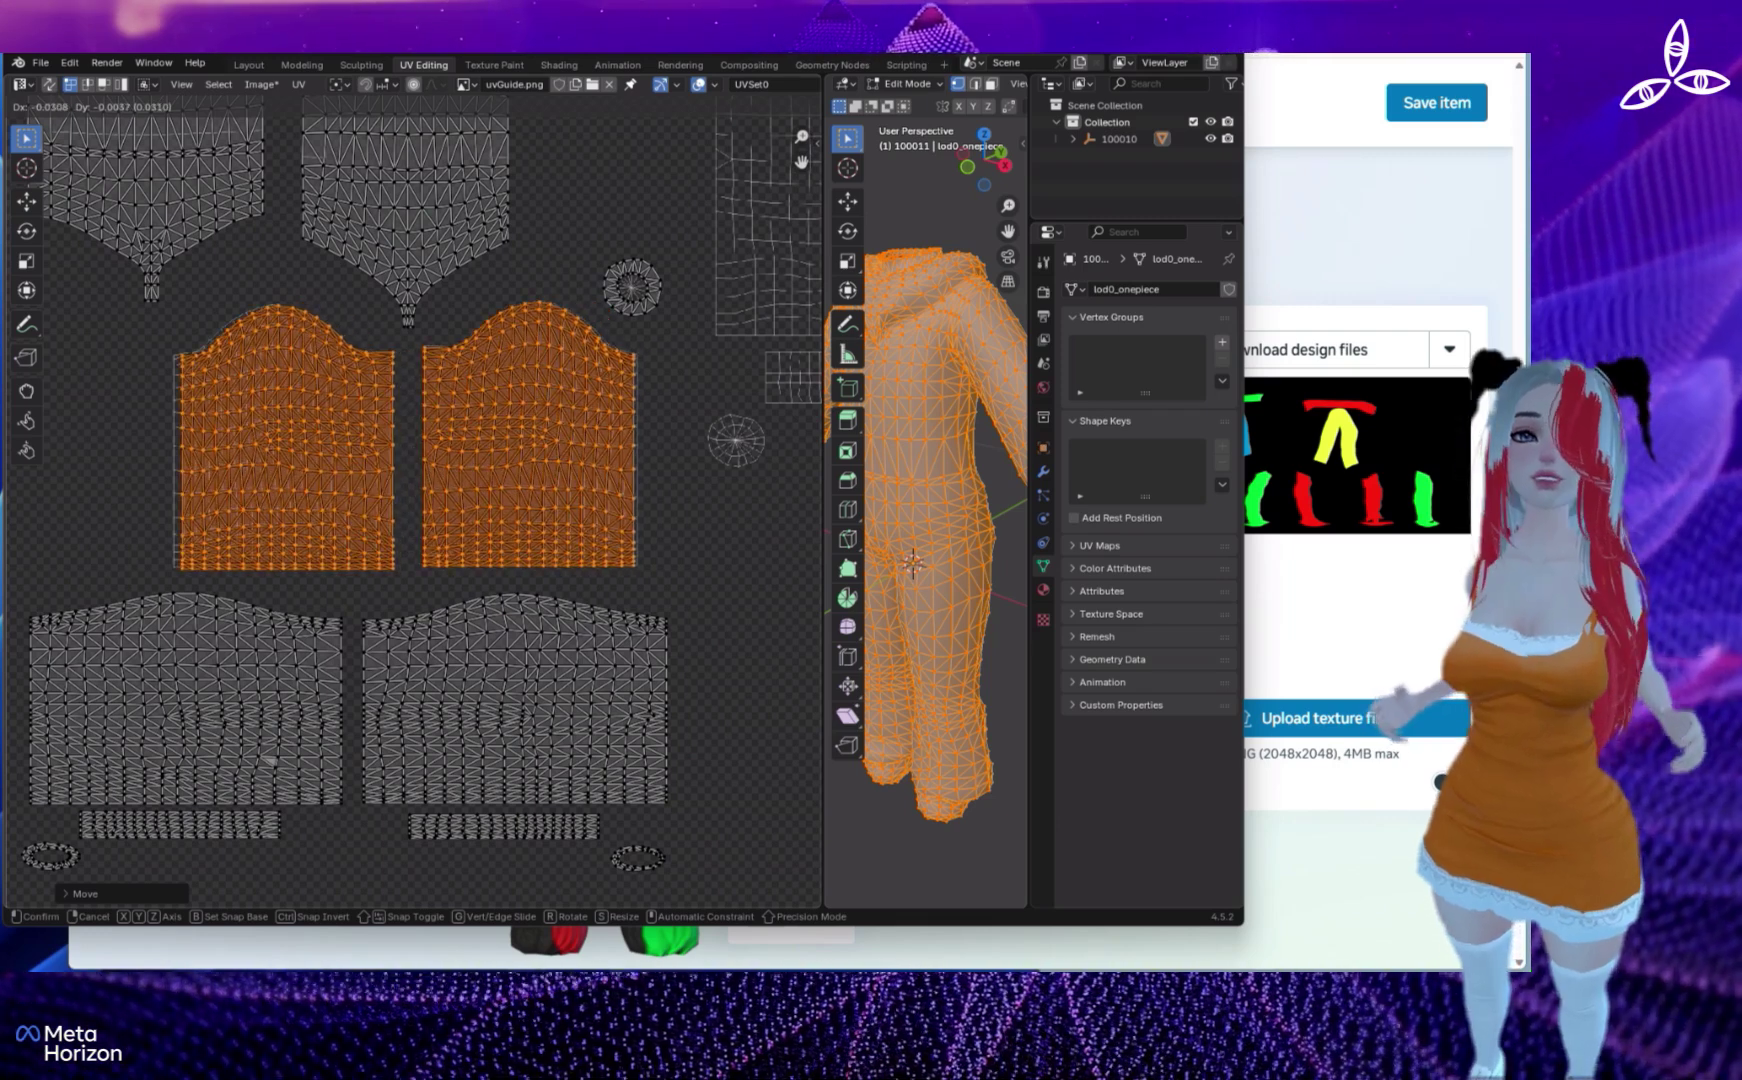
left_click(405, 517)
- Nudge the two middle-row islands so their facing inner edges line up with the guide outlines
scroll(405, 517, "up", 5)
middle_click_drag(405, 517, 372, 757, "shift")
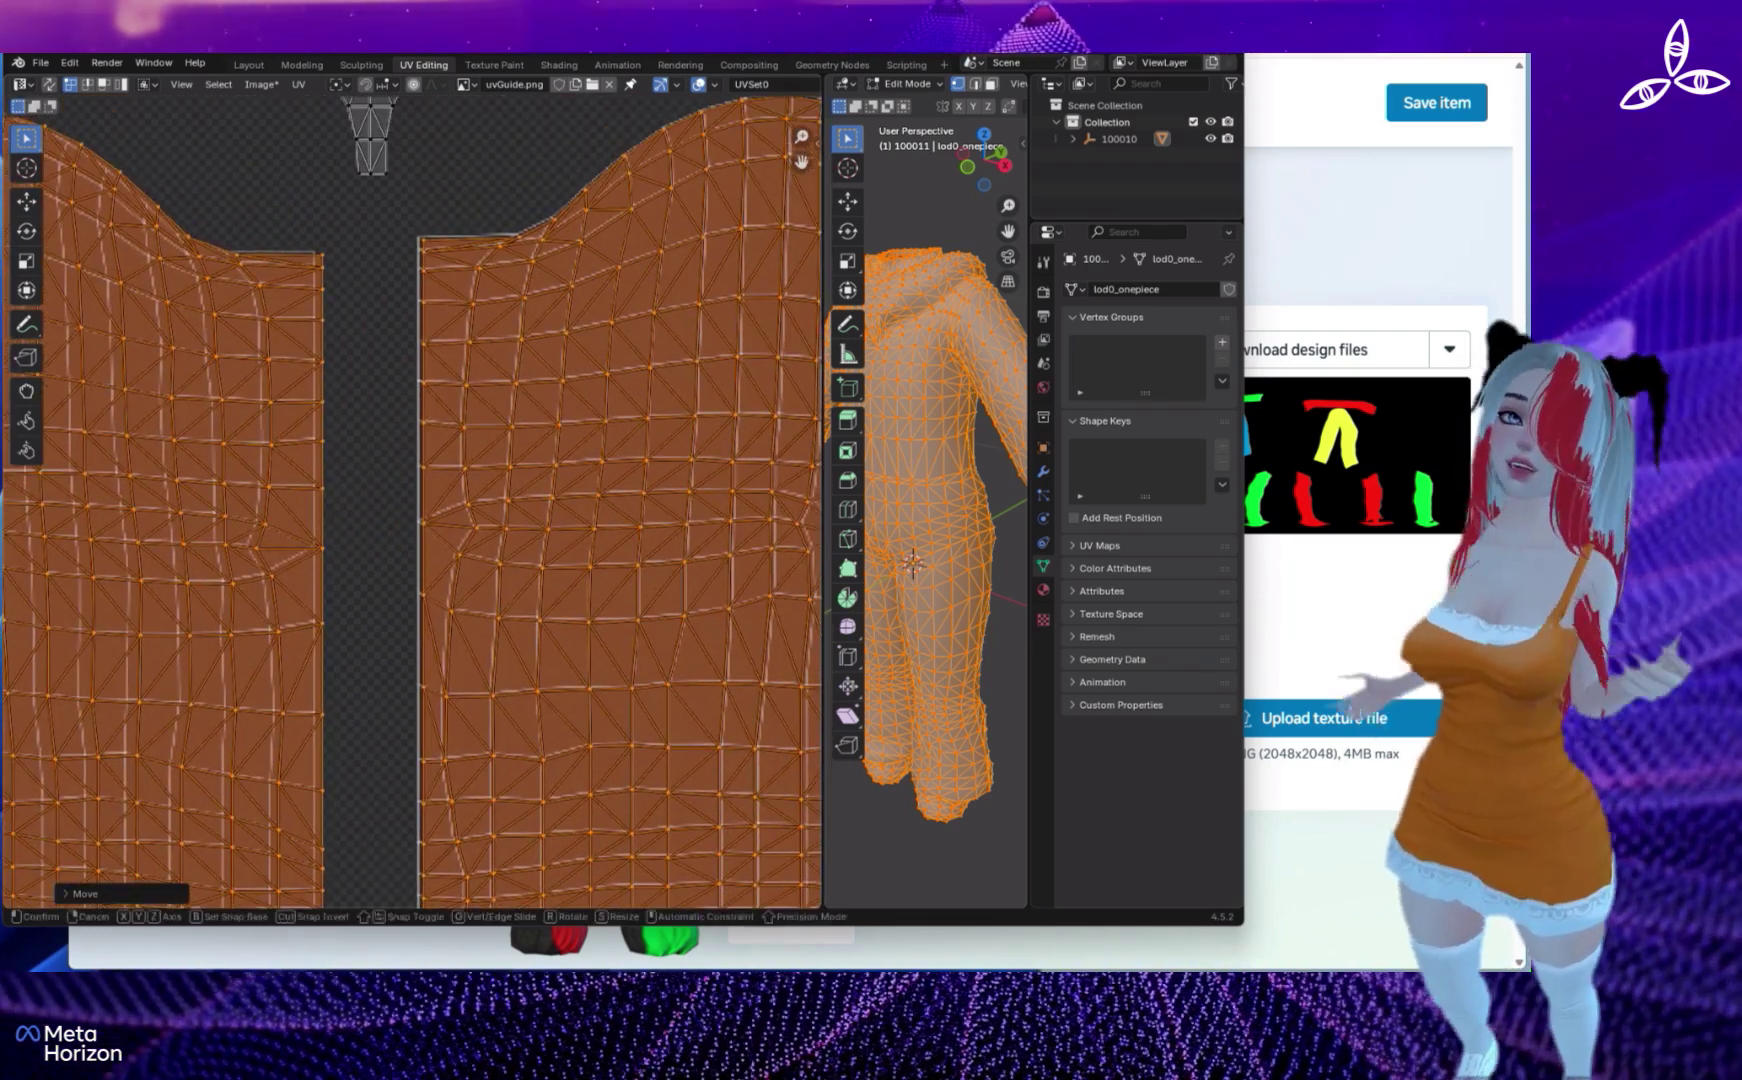
key("g")
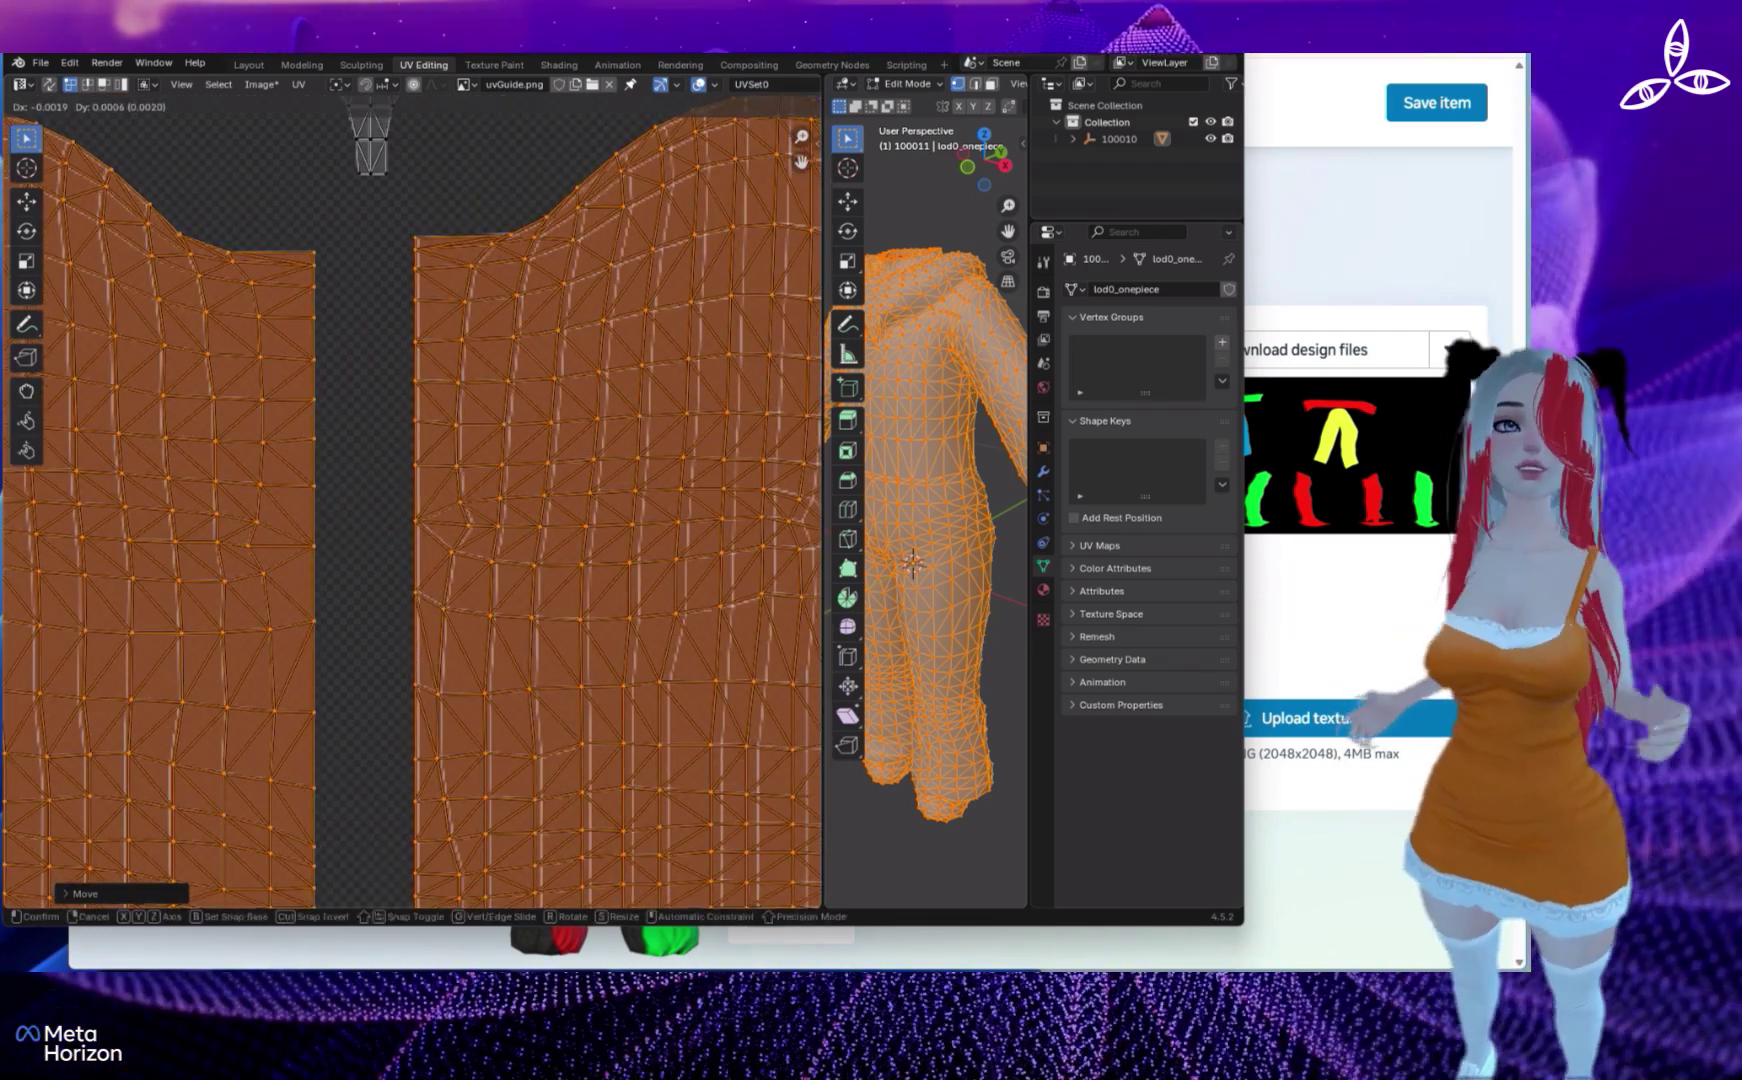
key("Return")
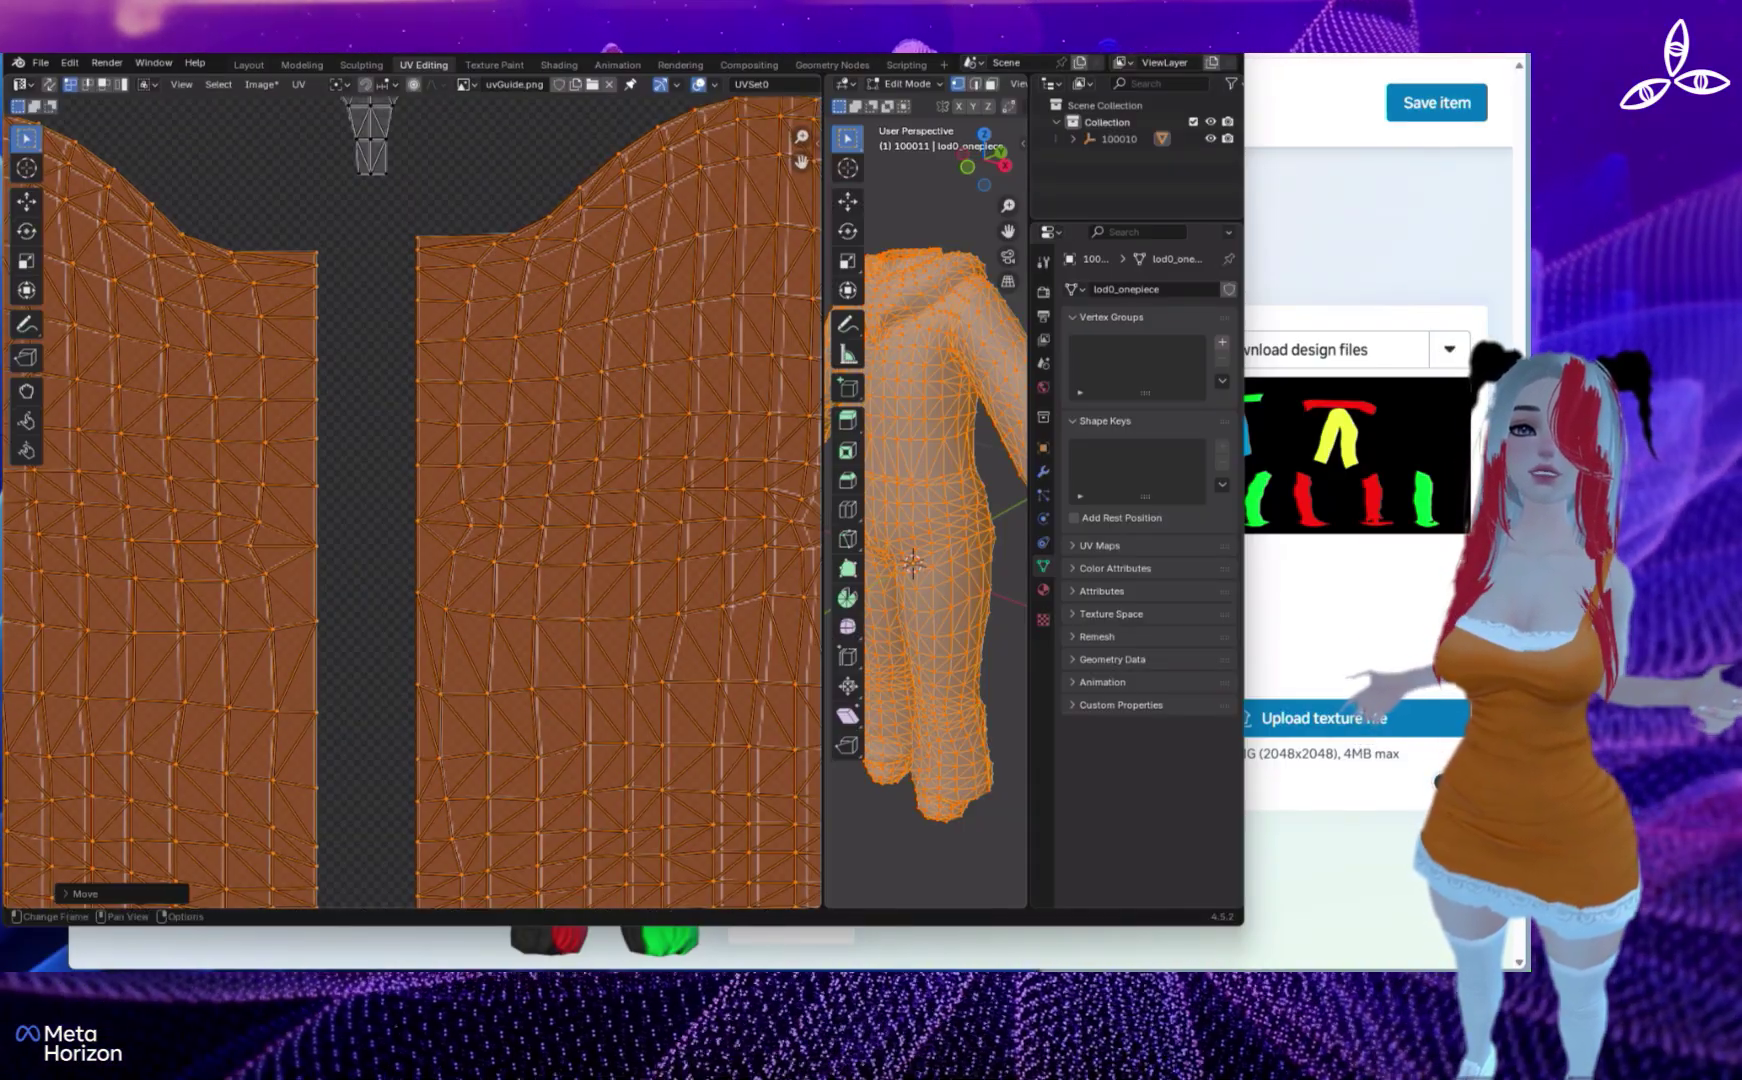
- Fine-scale the two middle-row islands along X so their side edges match the guide outlines
key("s")
key("x")
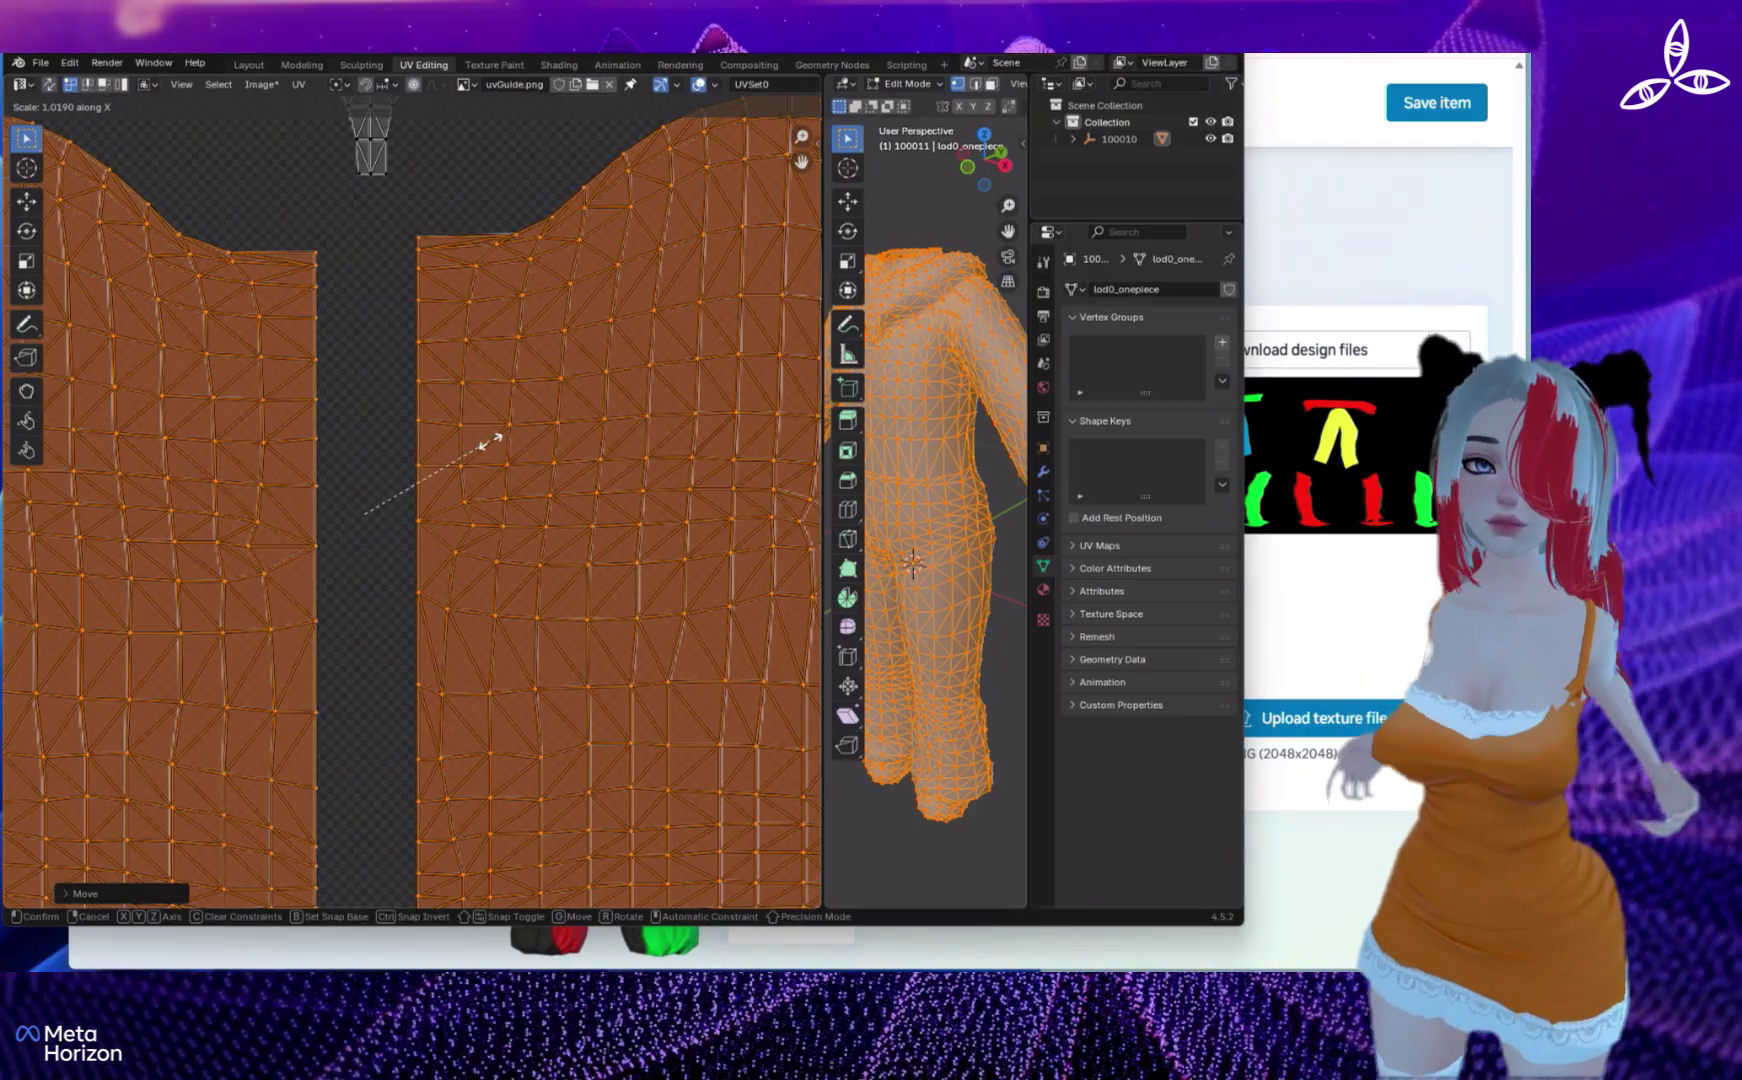
left_click(490, 441)
middle_click_drag(490, 441, 189, 438)
key("s")
key("x")
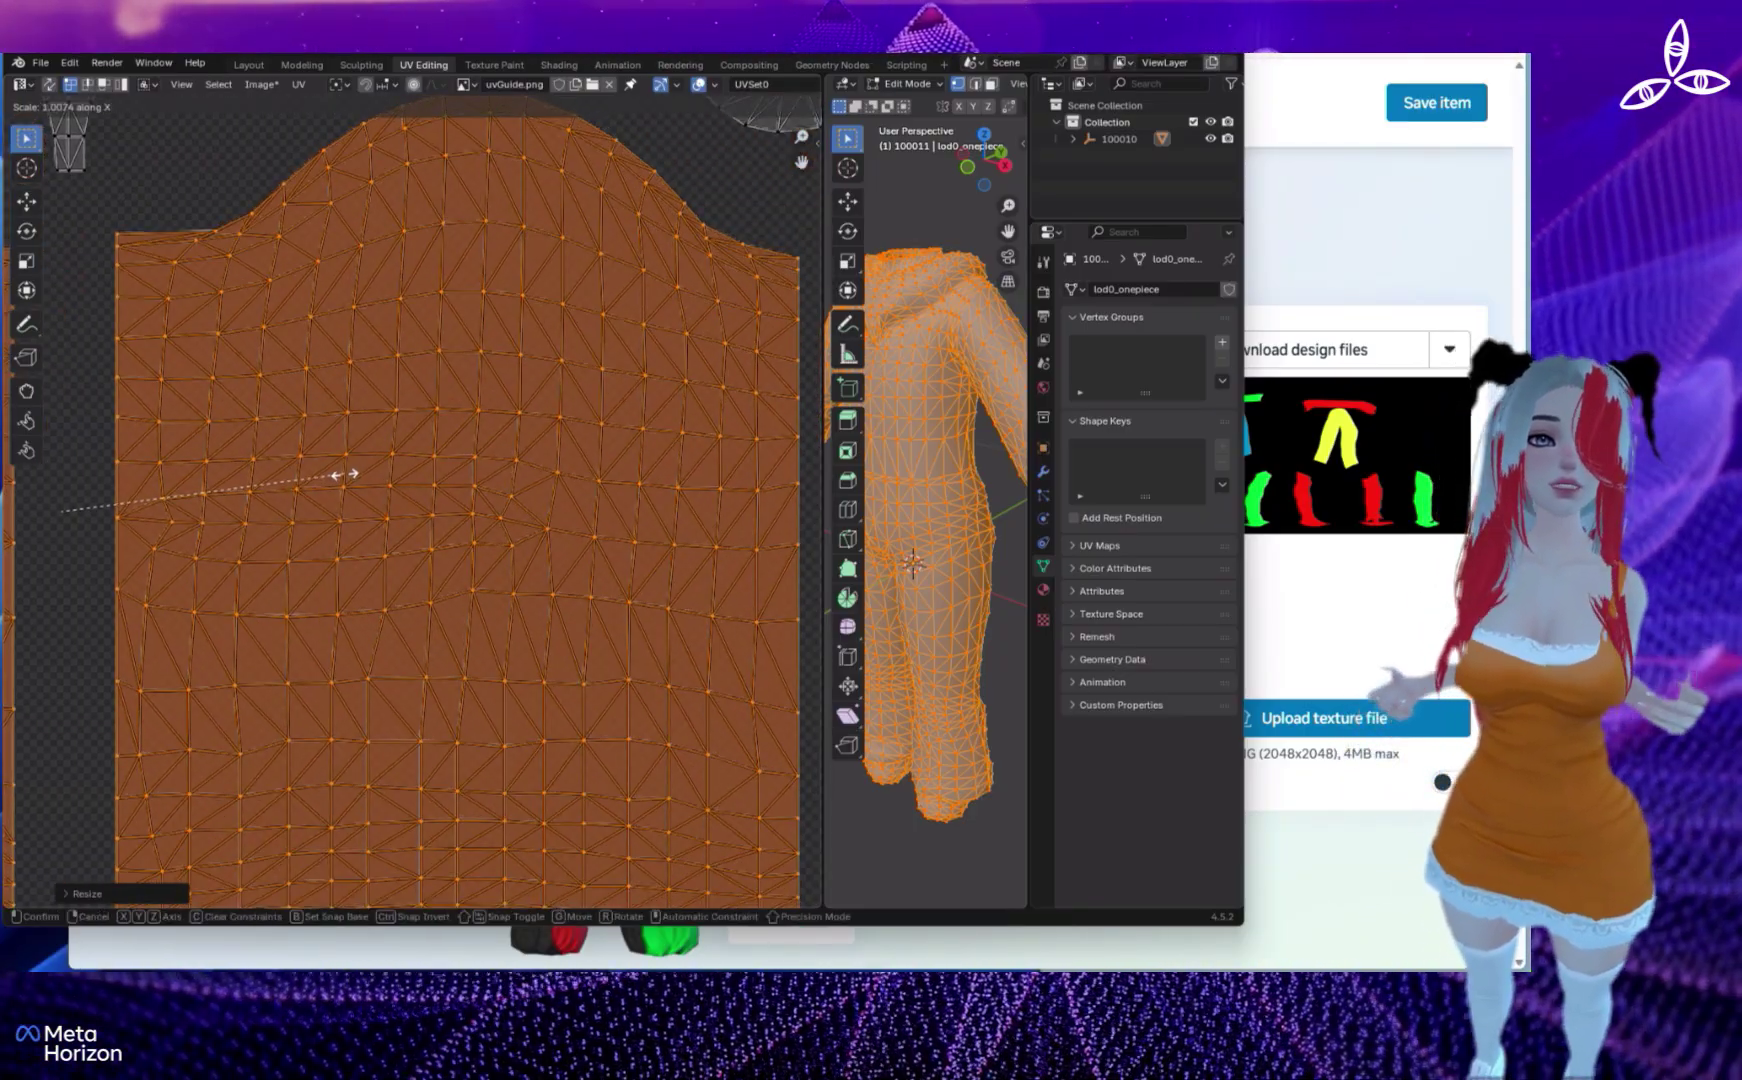
left_click(345, 474)
- Check the side and lower edges of the two middle-row islands against the guide lines
middle_click_drag(345, 474, 1161, 500, "shift")
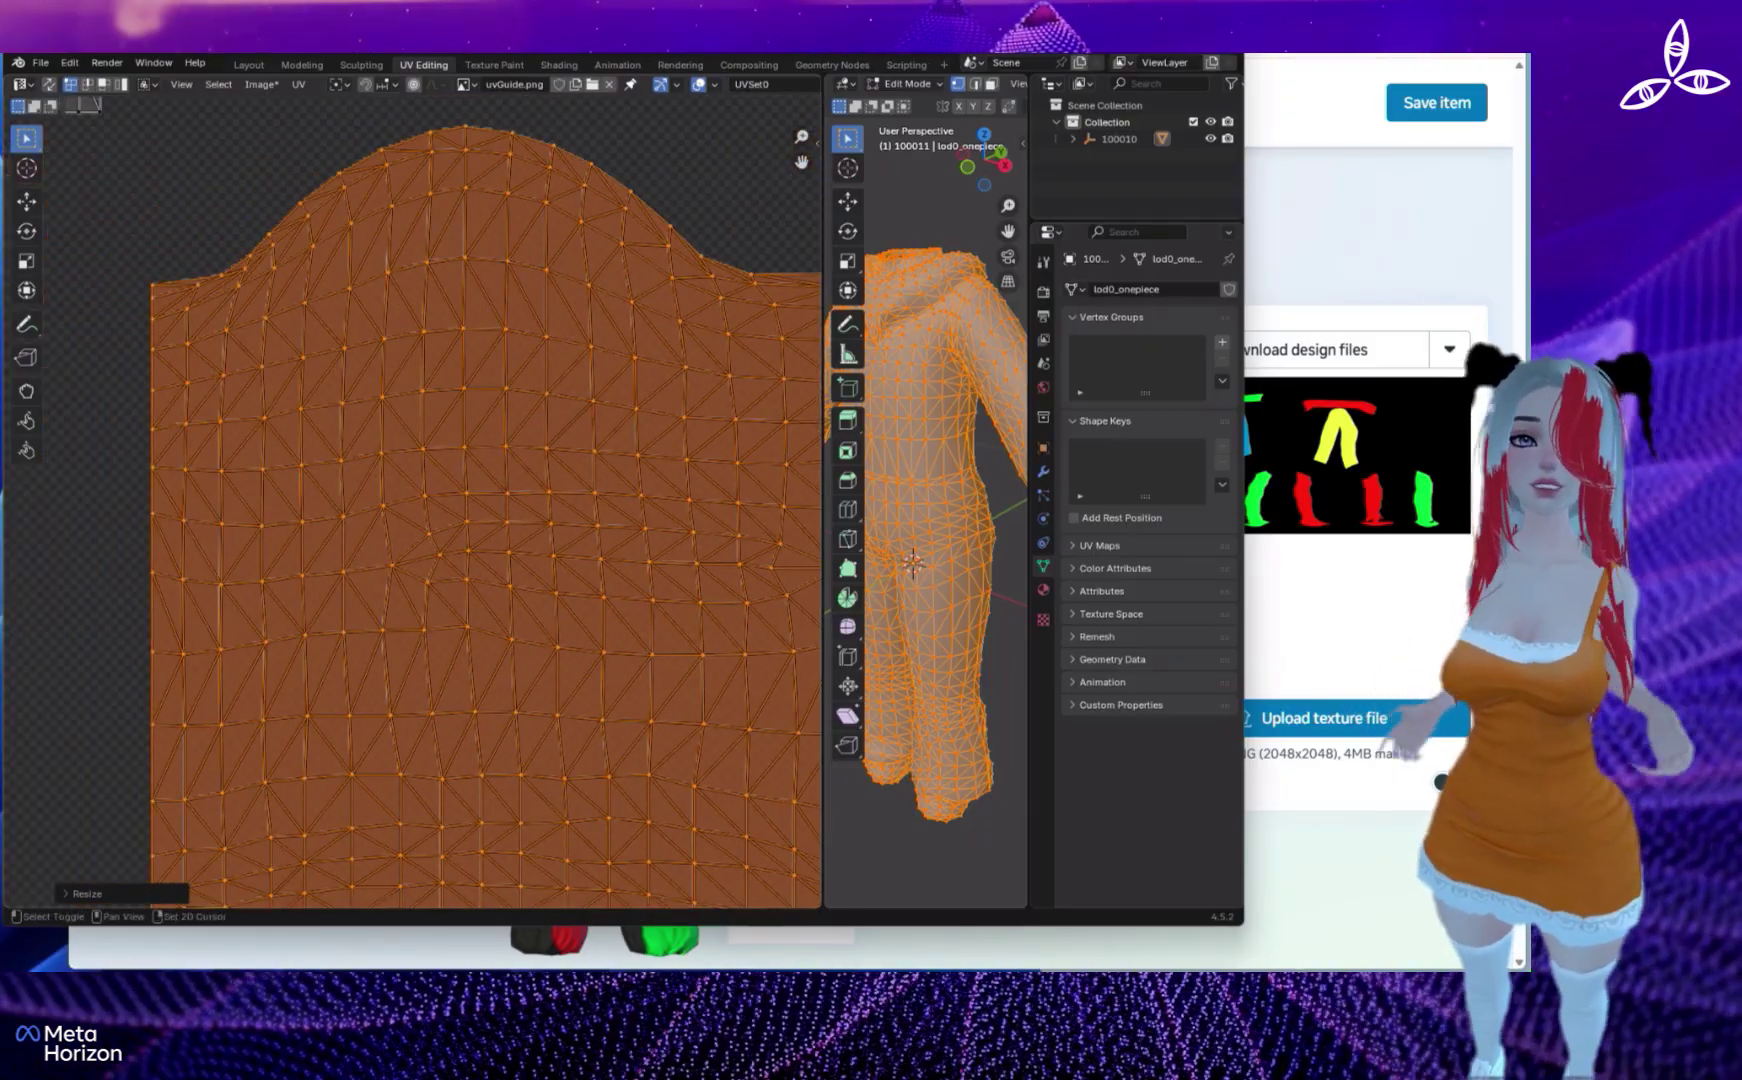
middle_click_drag(500, 700, 330, 267, "shift")
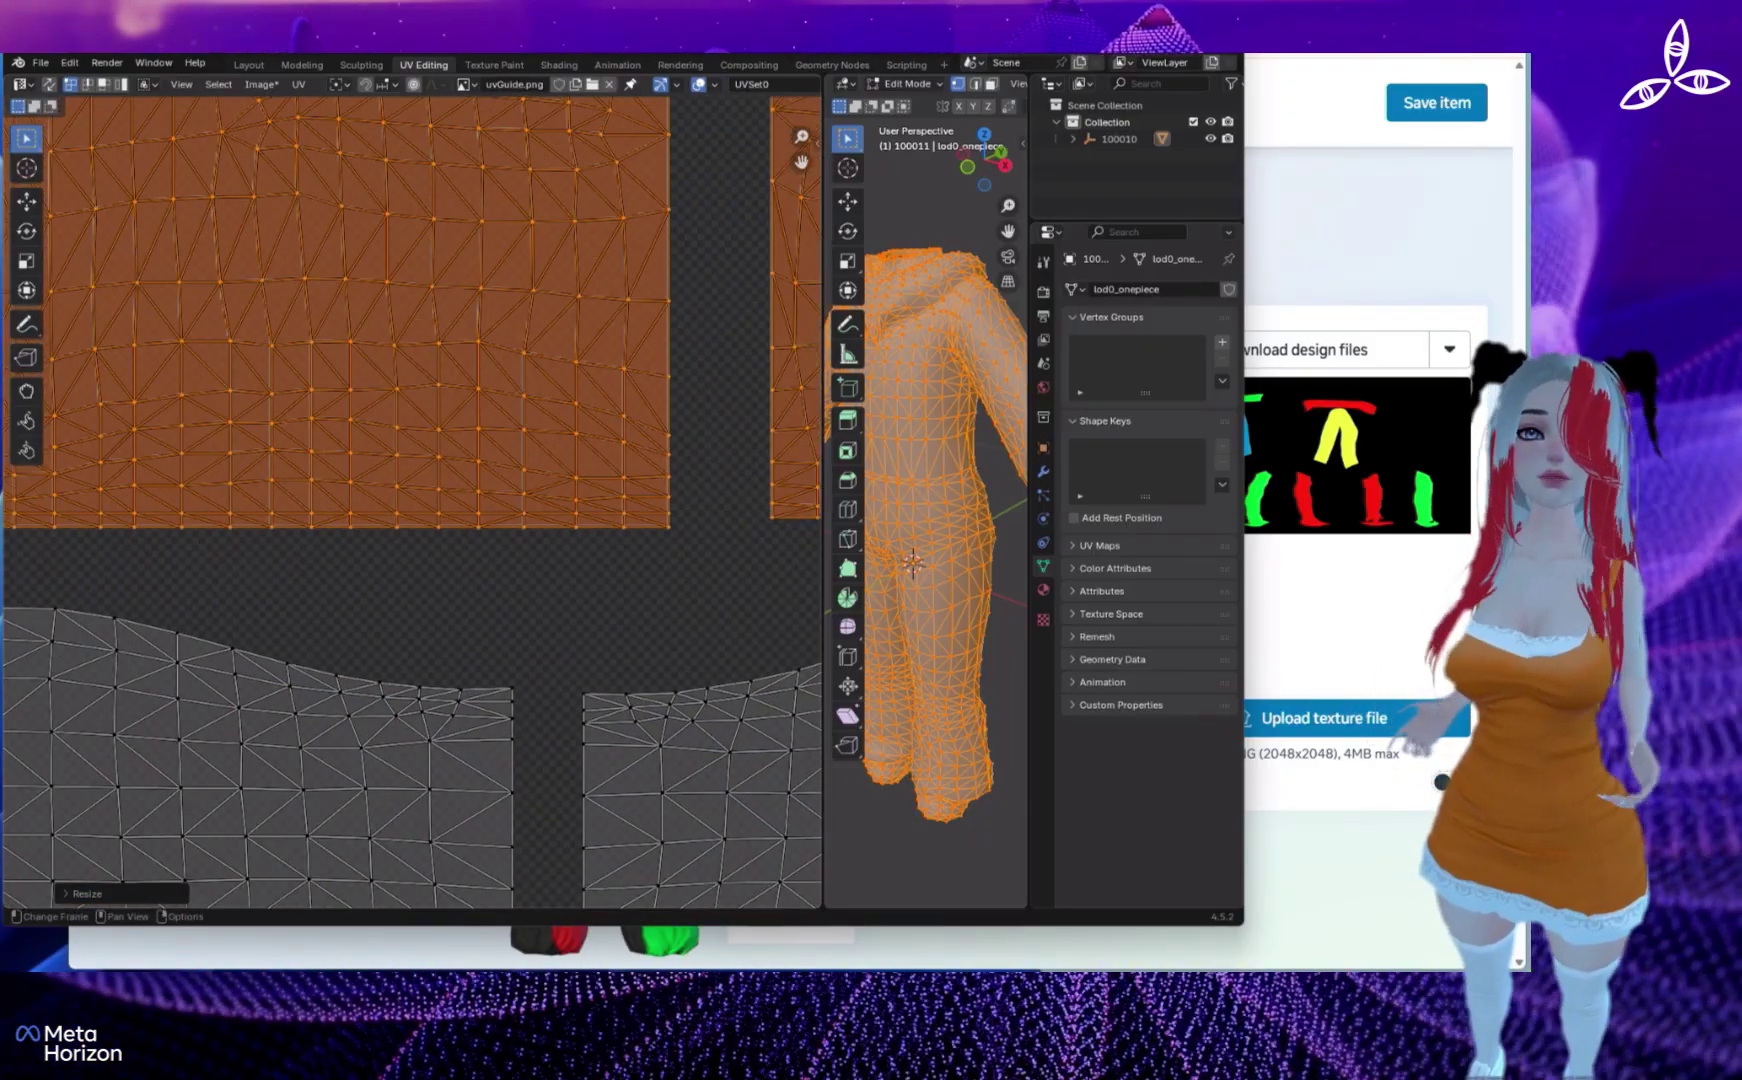
scroll(410, 500, "up", 6)
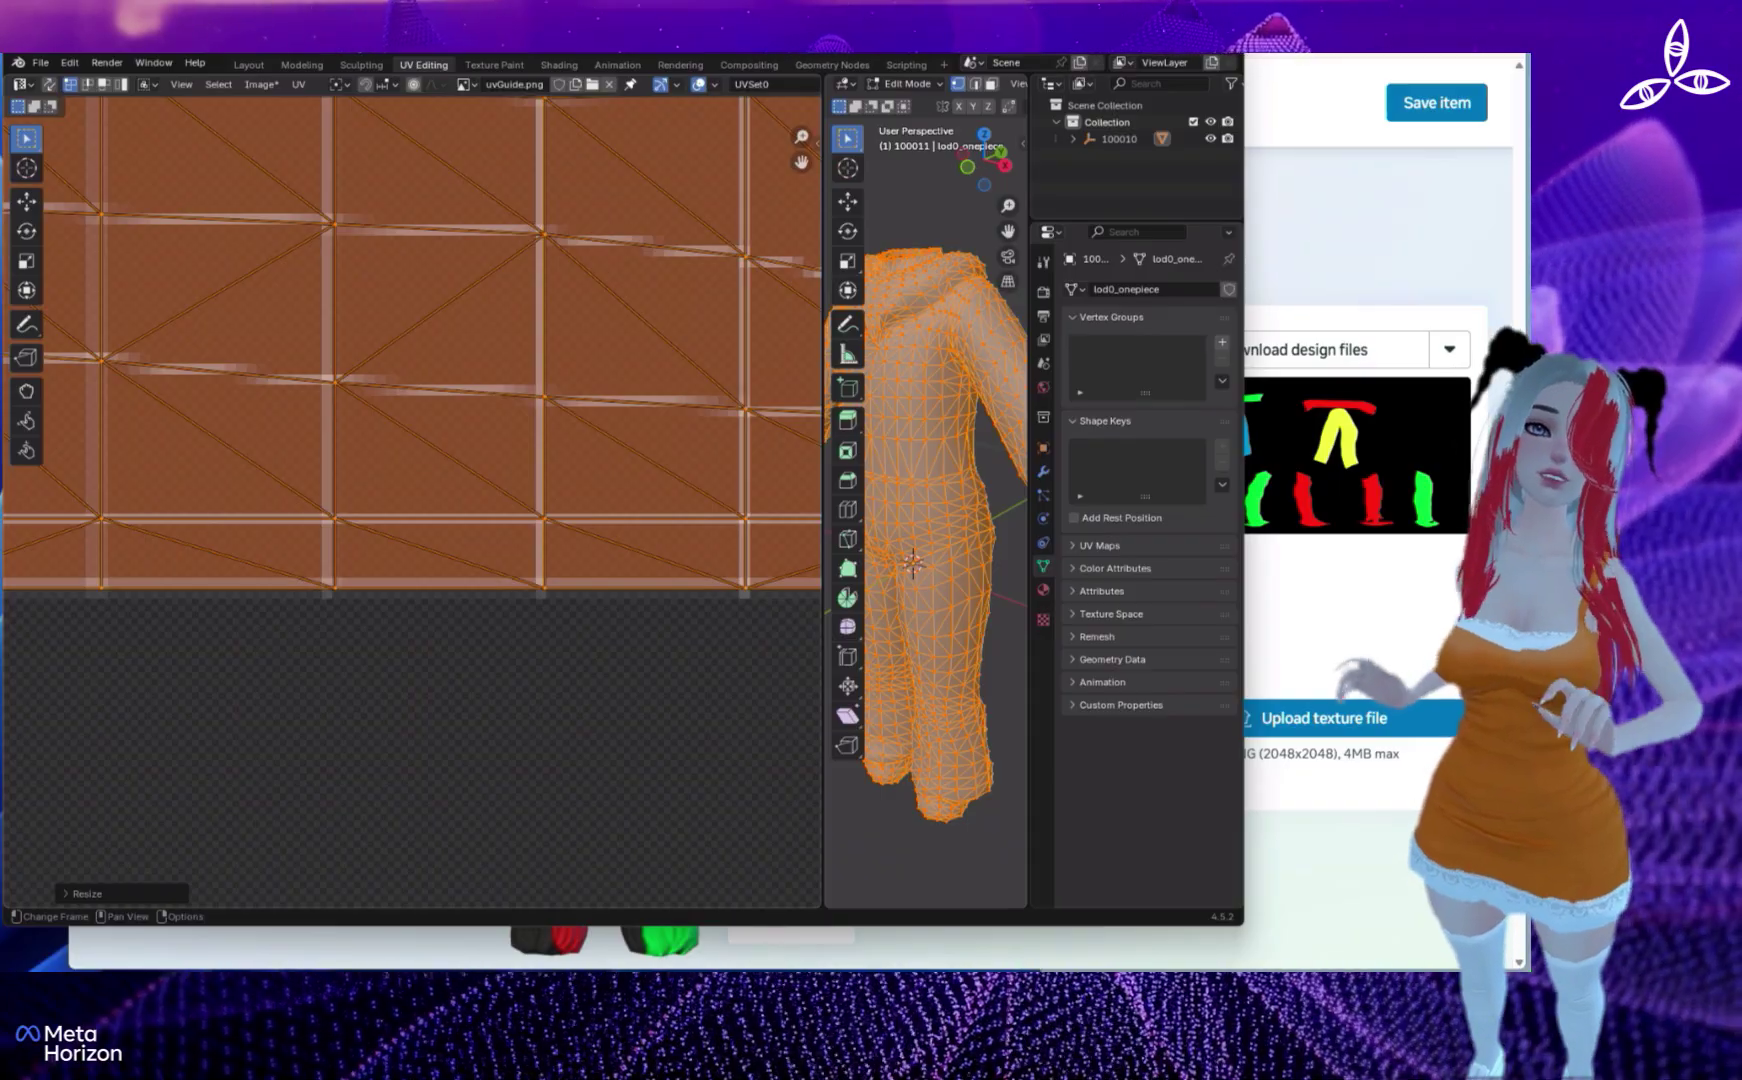
scroll(372, 483, "down", 8)
scroll(372, 483, "up", 2)
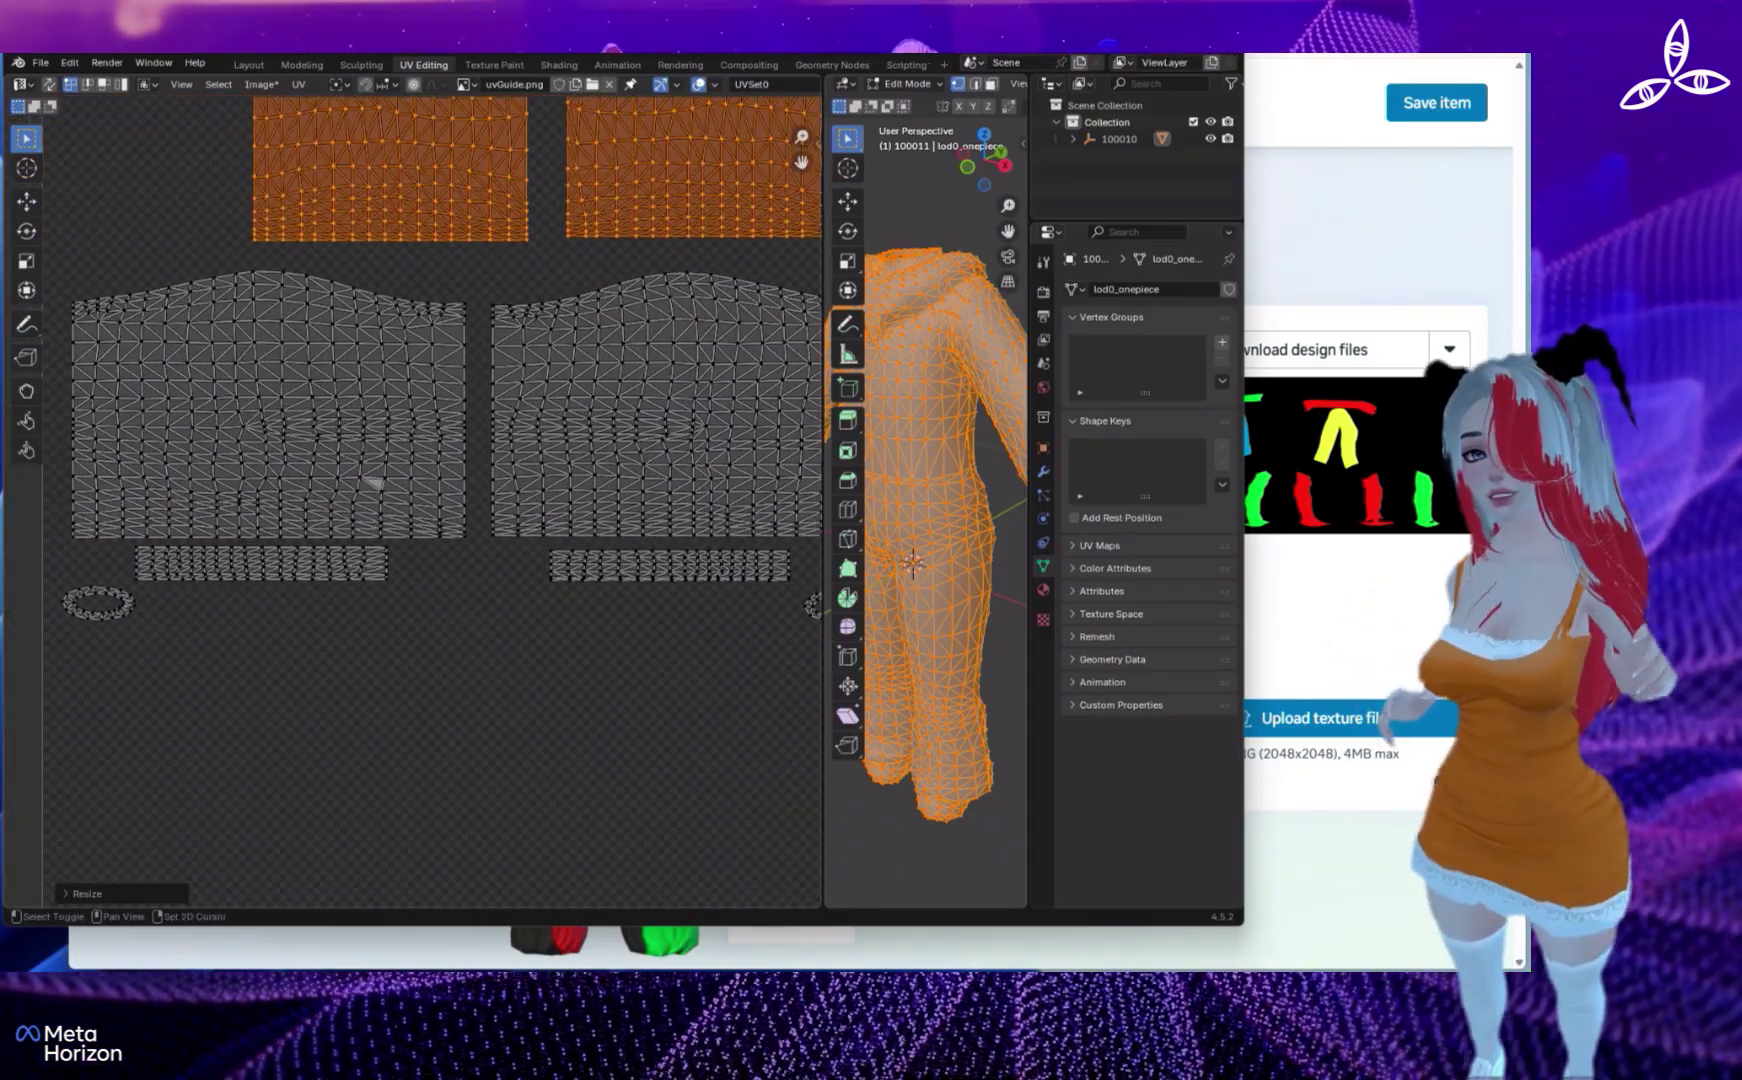
scroll(372, 483, "down", 5)
scroll(372, 483, "up", 1)
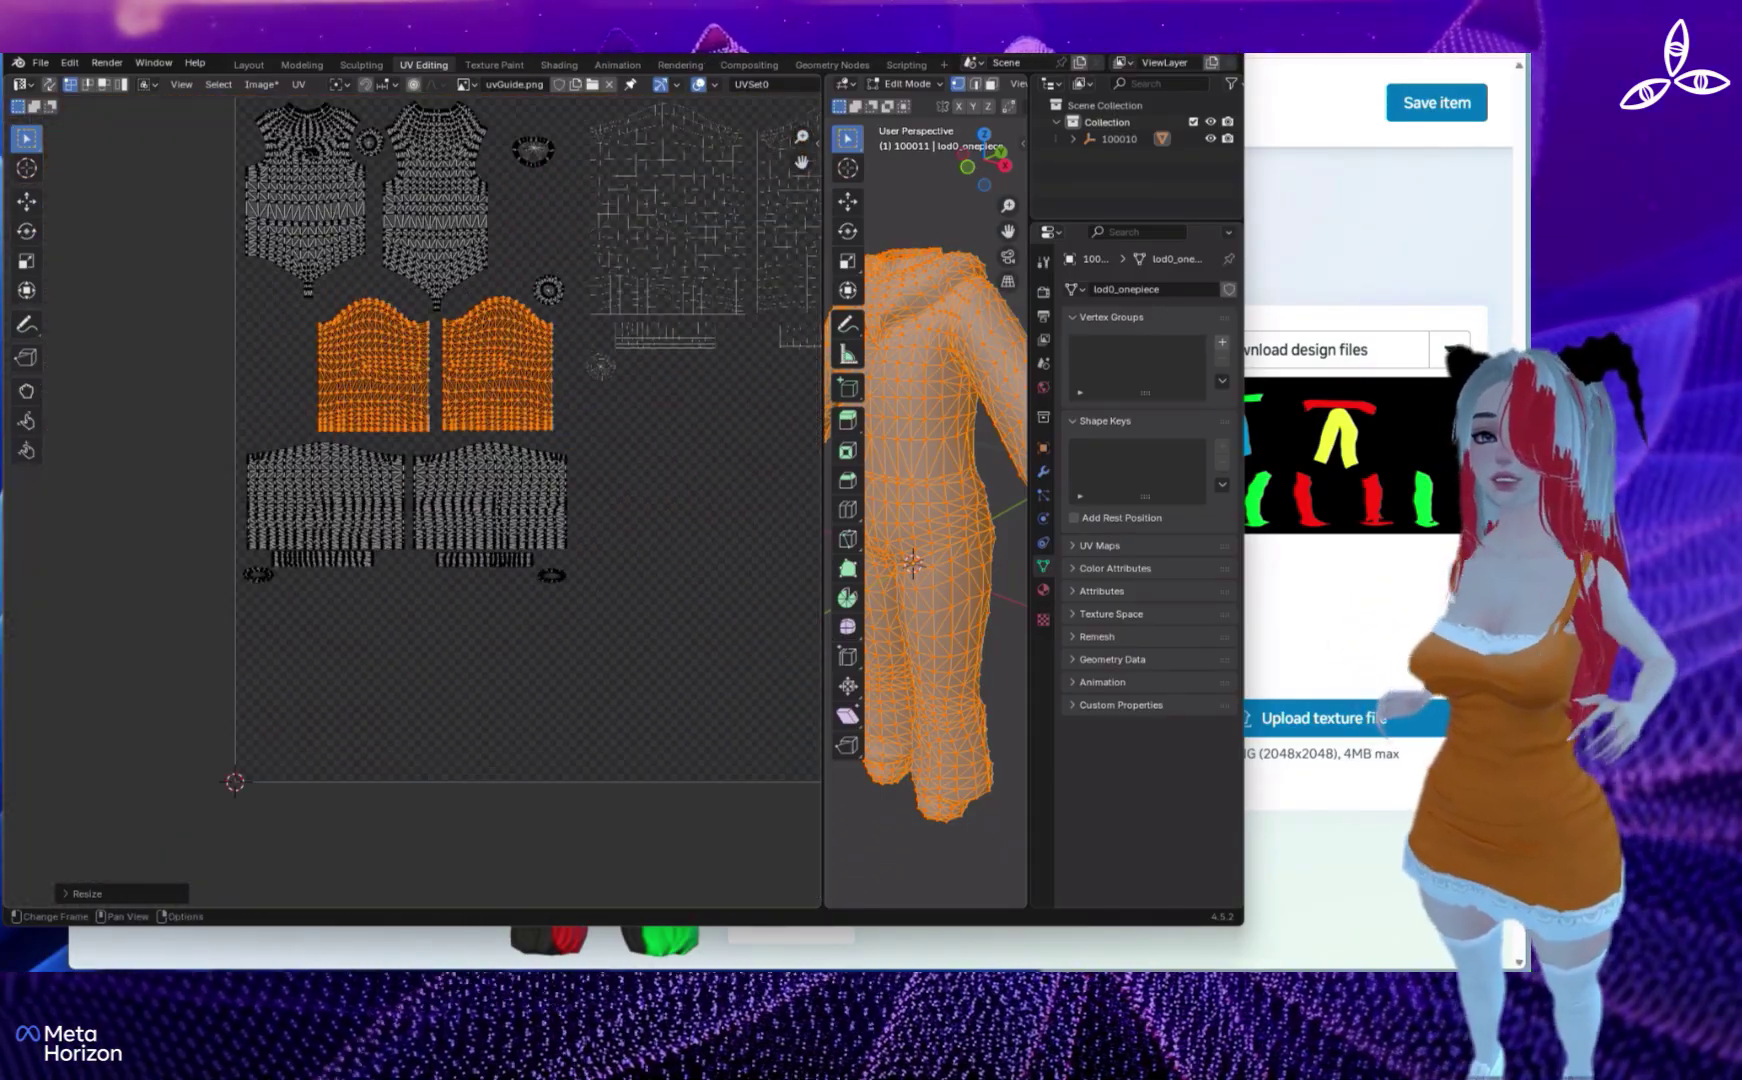
- Select the two bottom-row islands with their strips and rings and move them over the matching guide outlines near the UV area's upper edge
left_click_drag(634, 476, 226, 607)
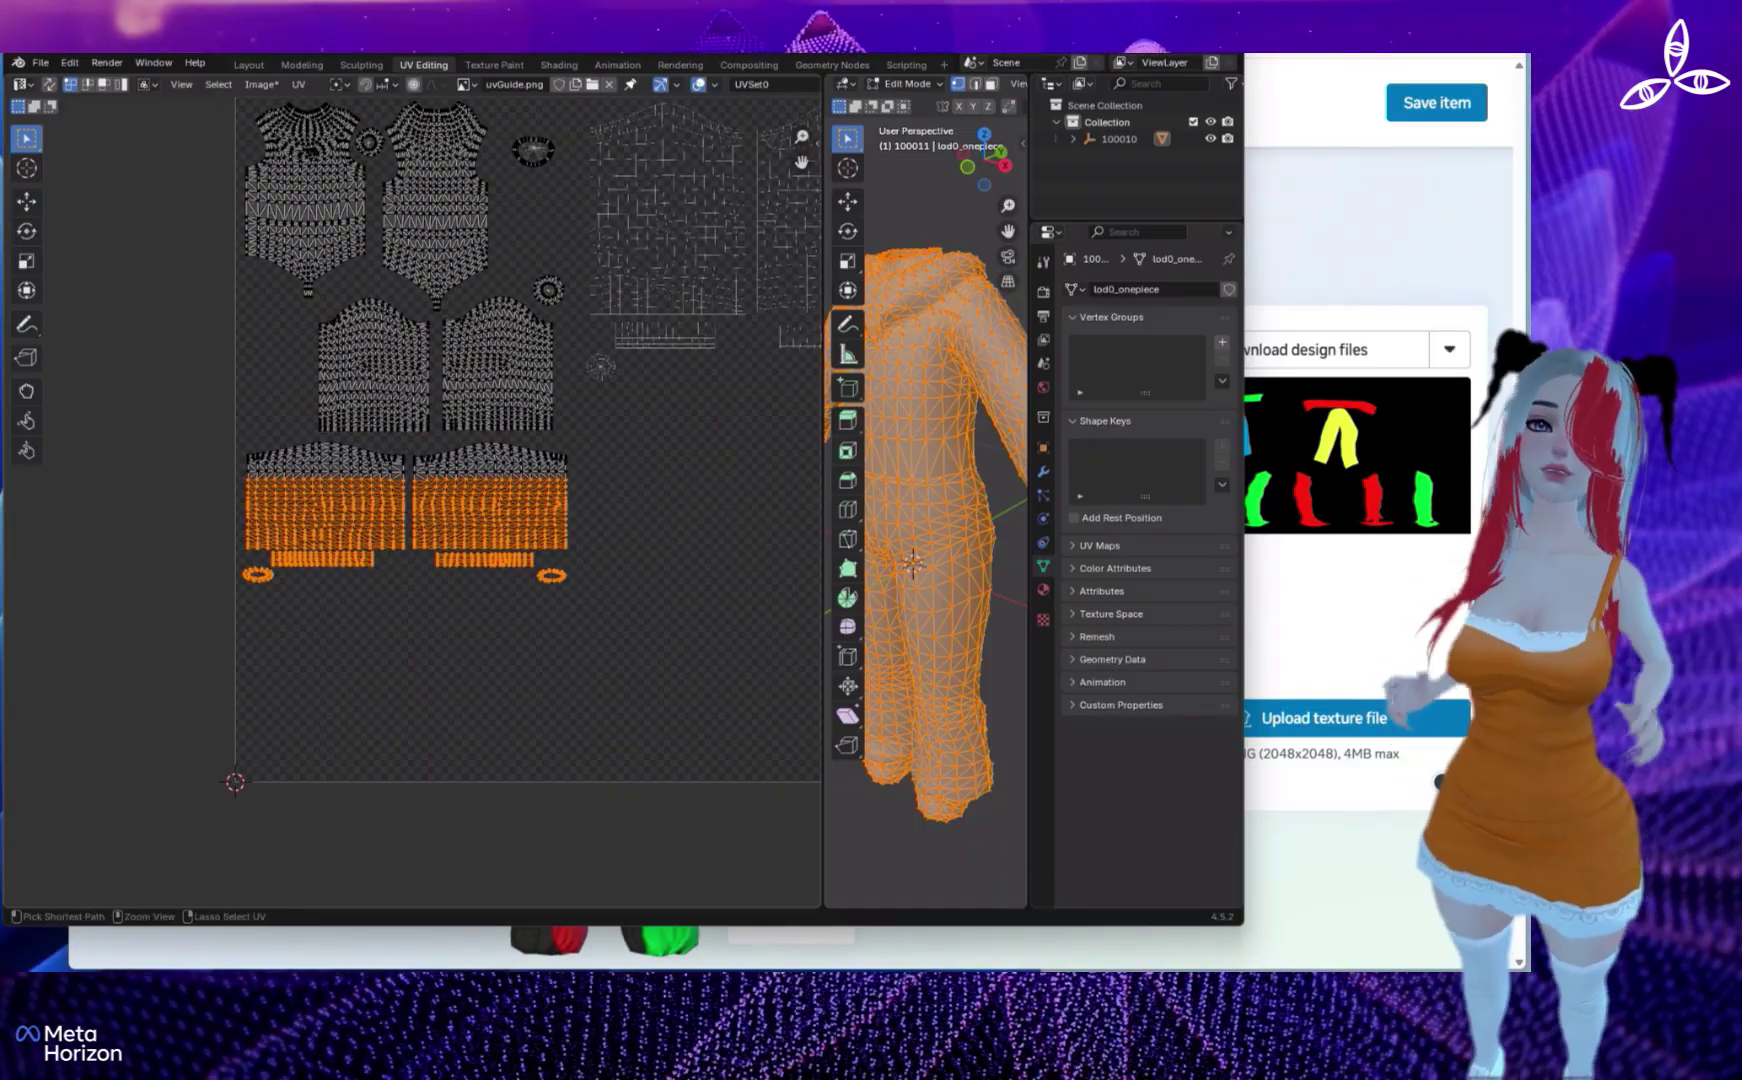
key("ctrl+l")
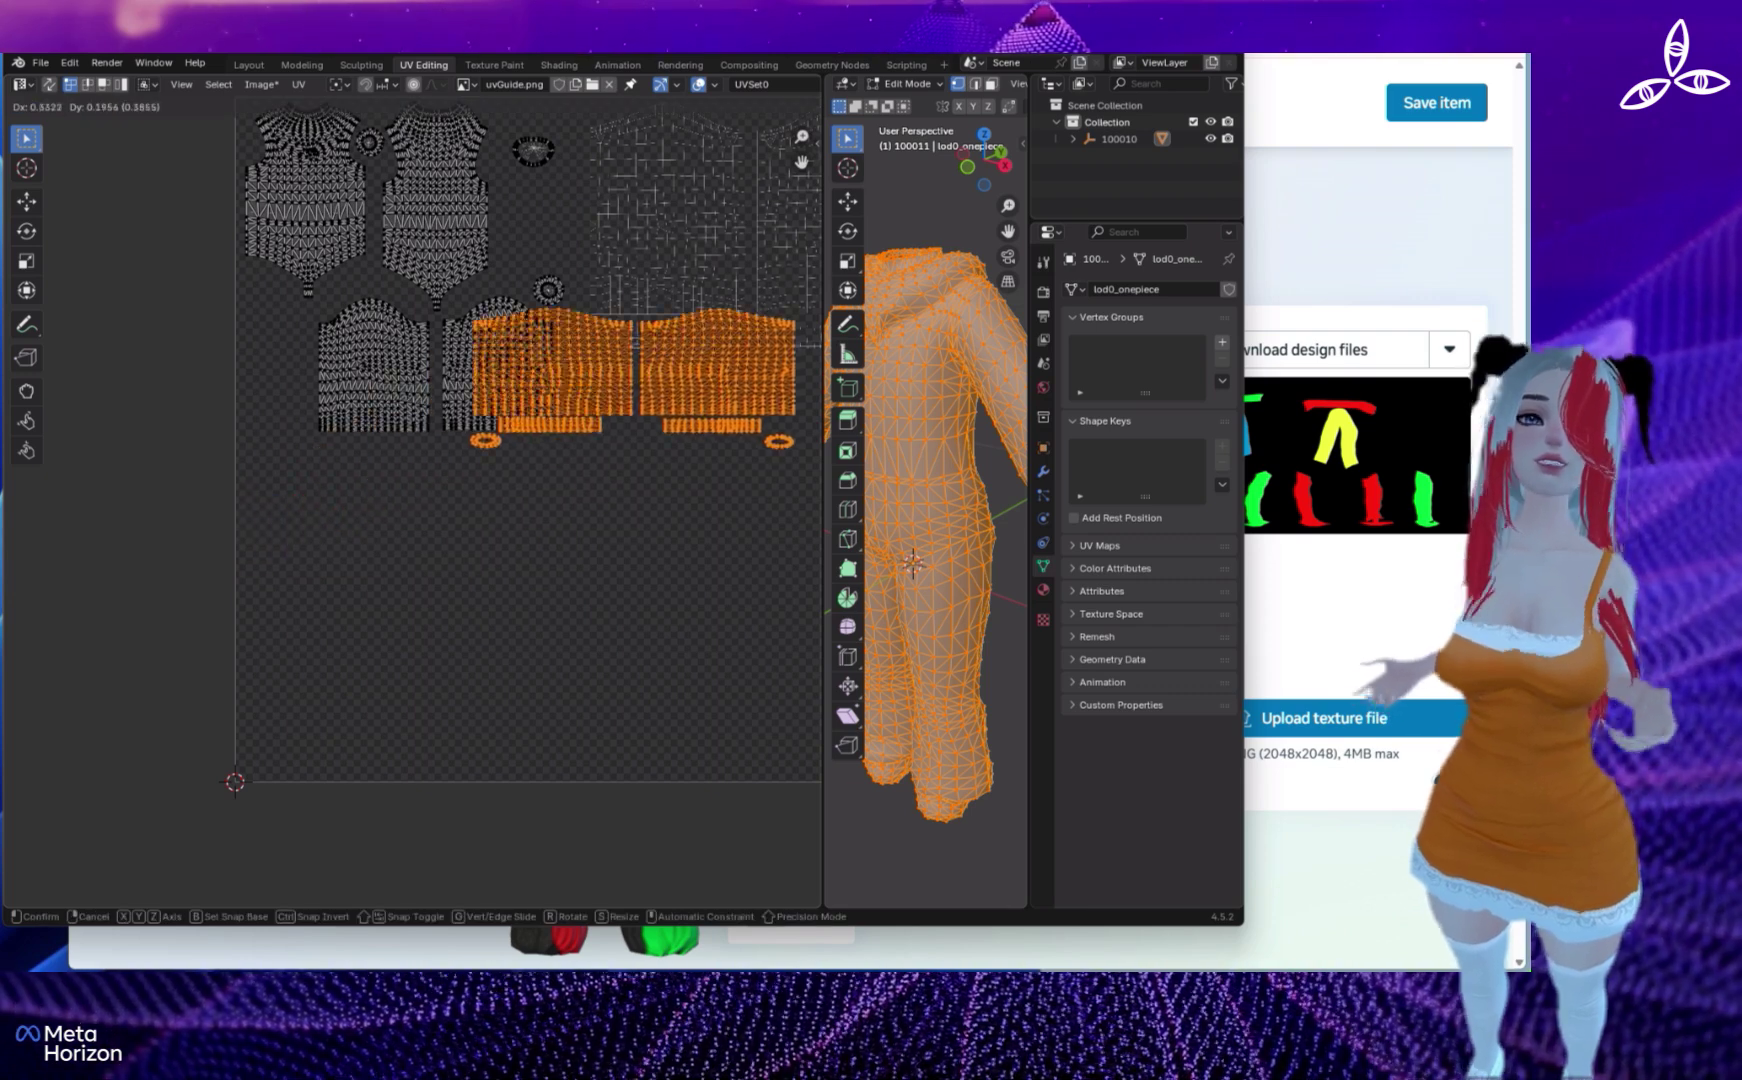
left_click(619, 339)
middle_click_drag(619, 339, 470, 385, "shift")
scroll(377, 537, "up", 5)
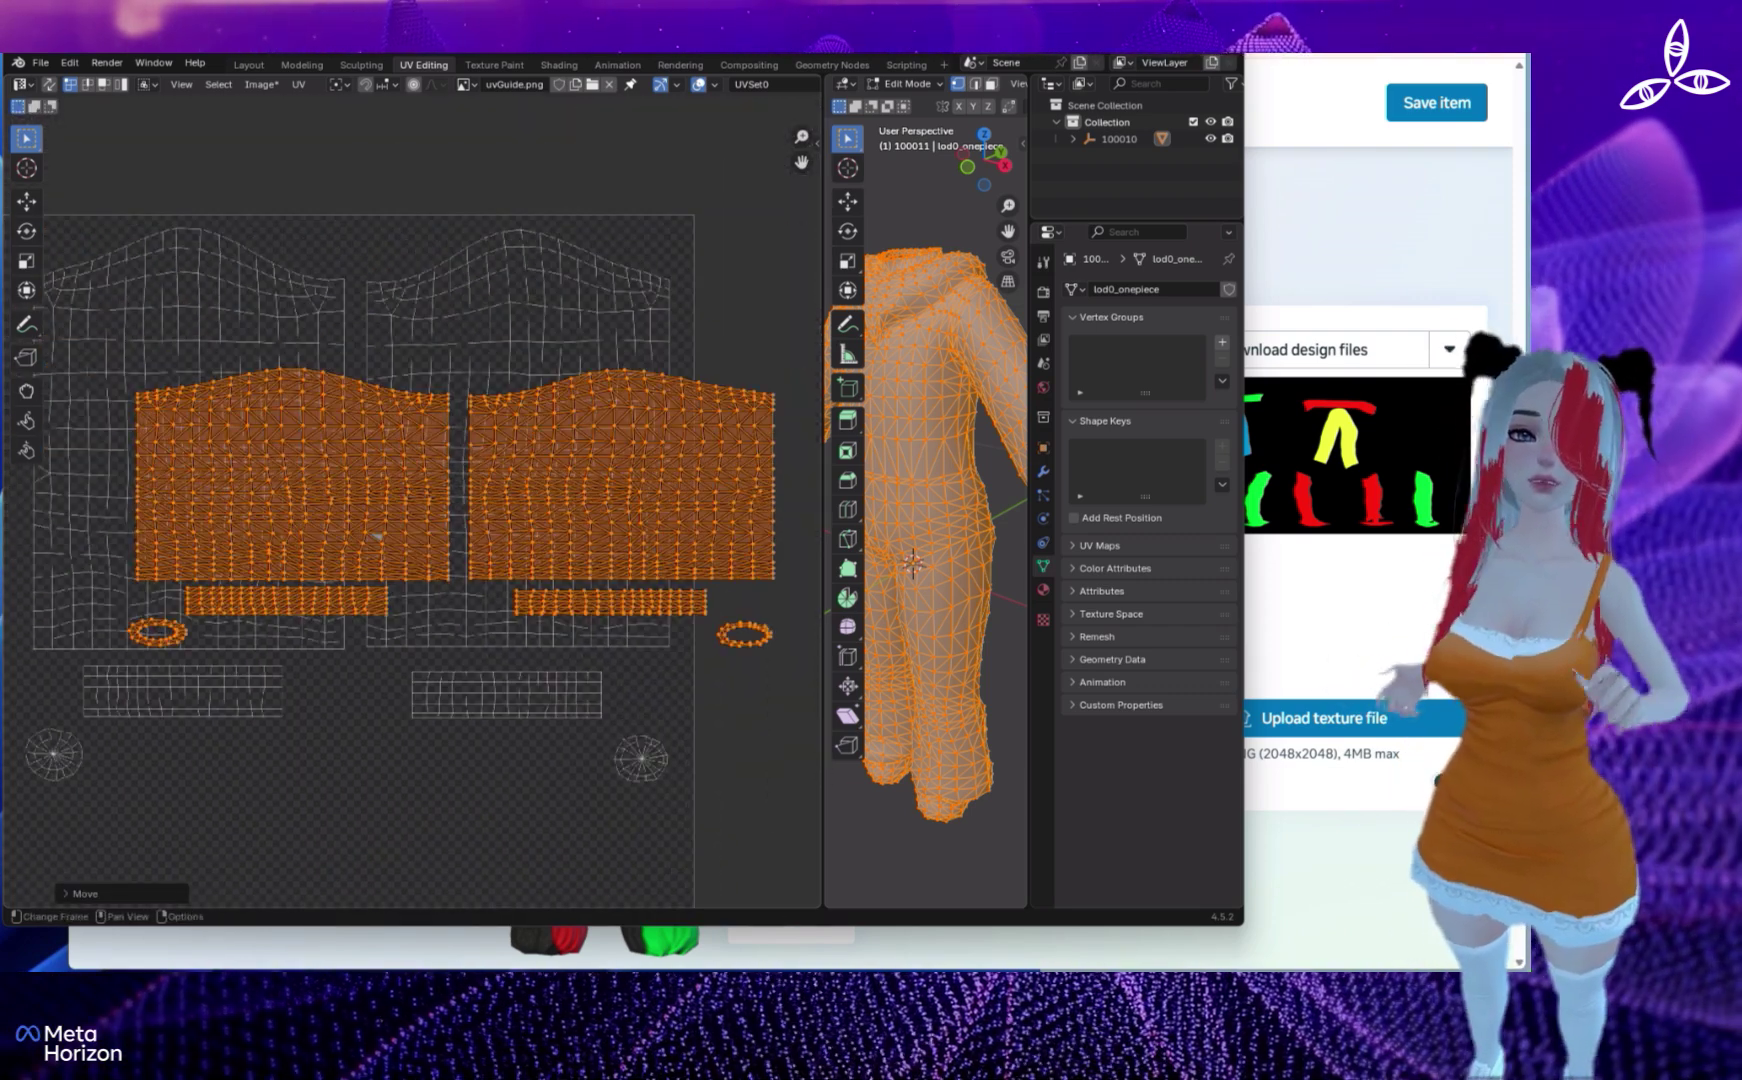
key("g")
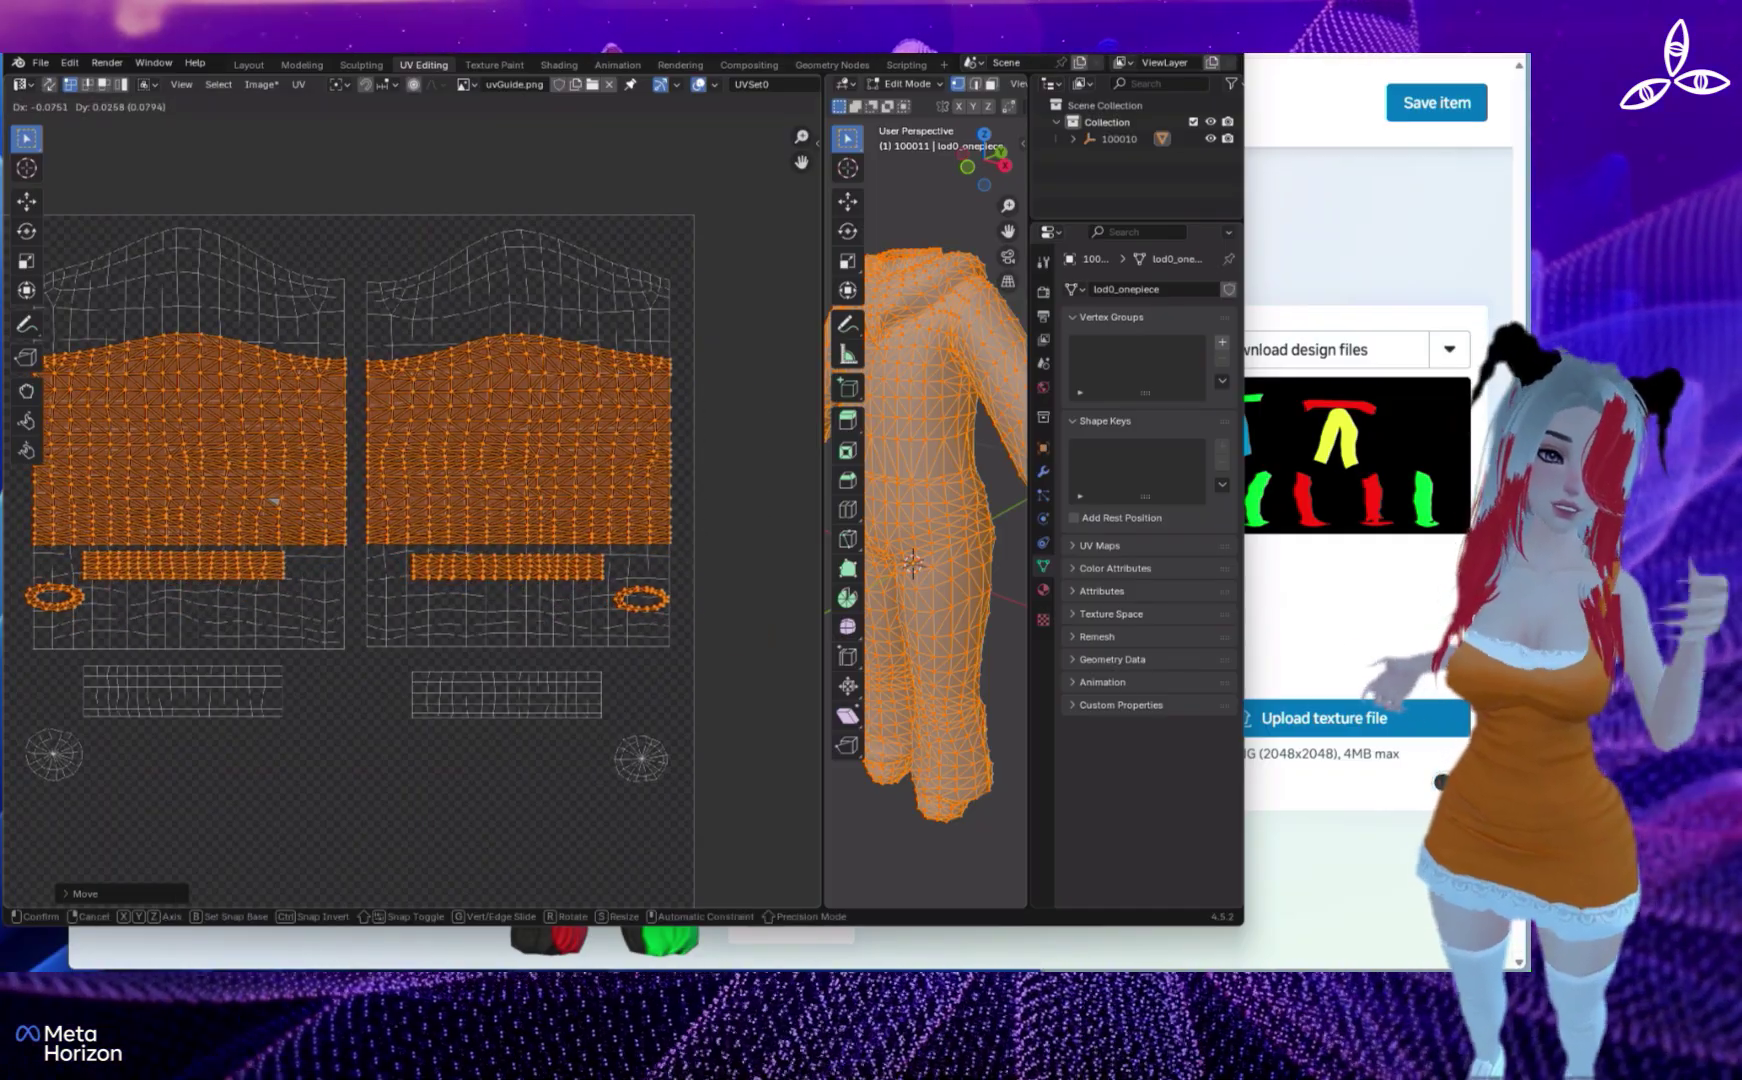
left_click(274, 501)
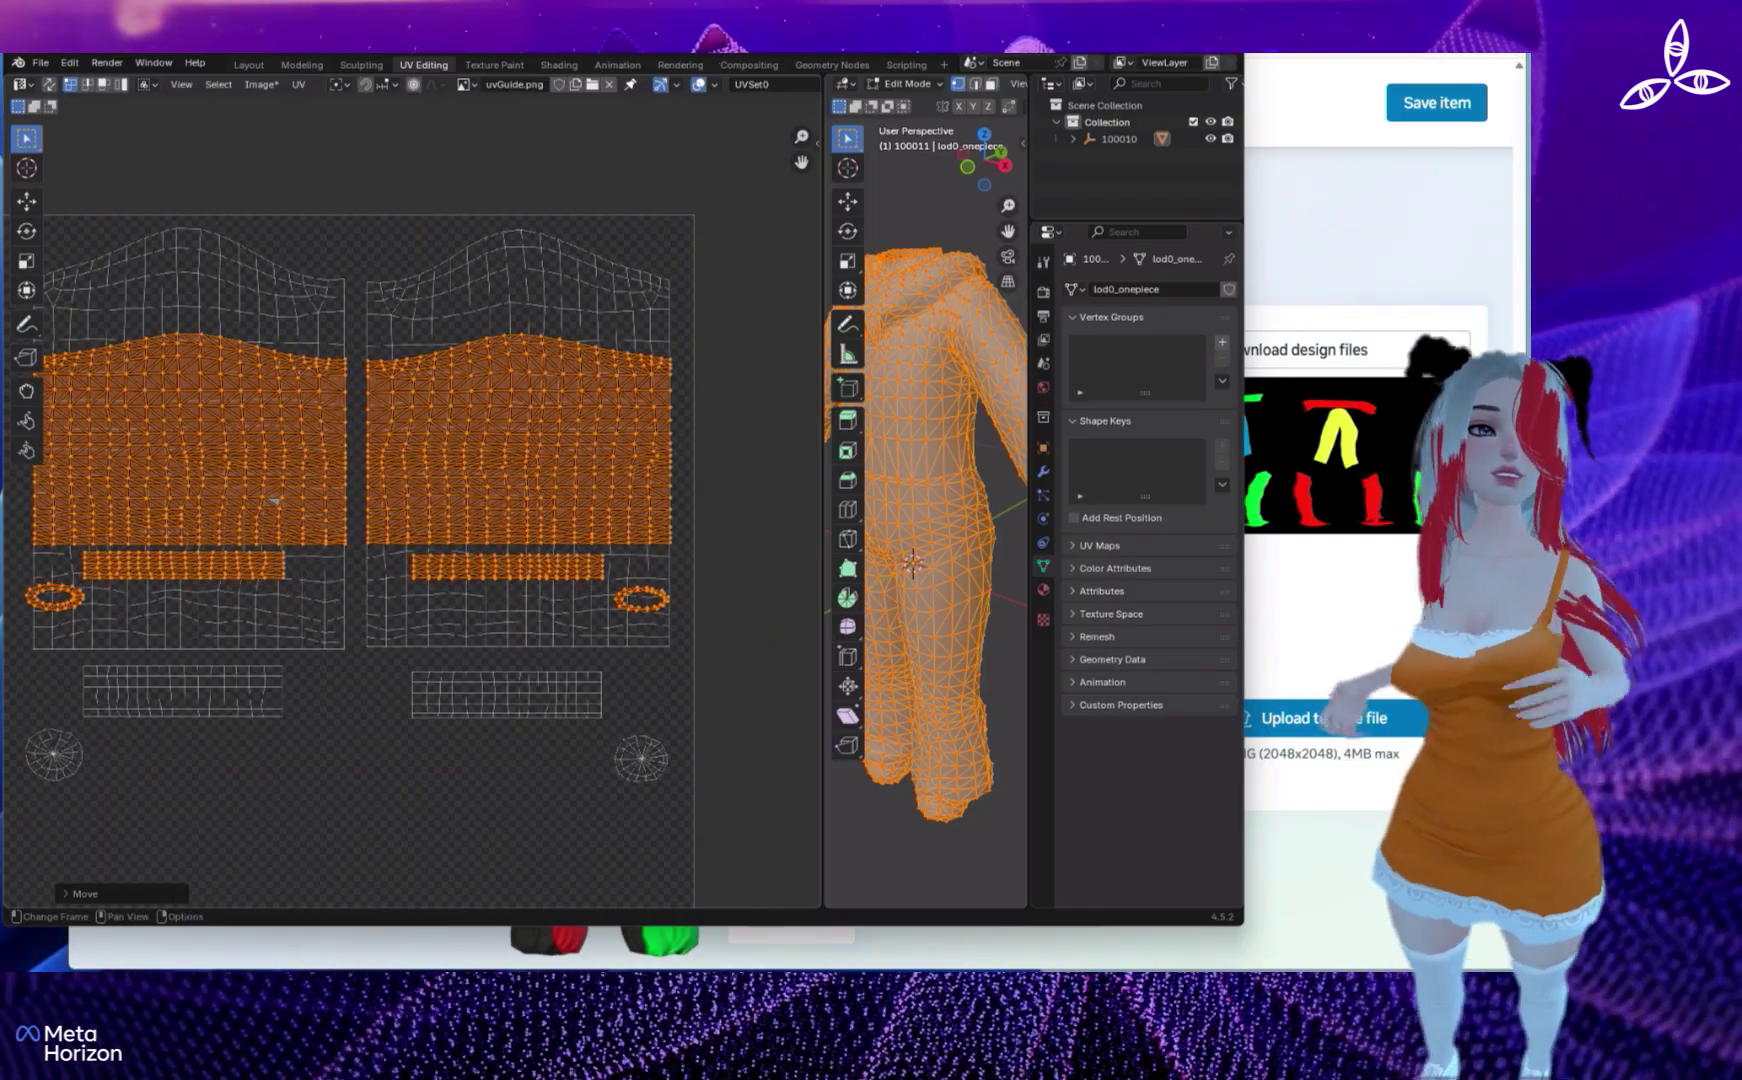
- Stretch the selected large islands, strips and rings along Y and shift them vertically so the strips and rings meet their guide outlines
key("s")
key("y")
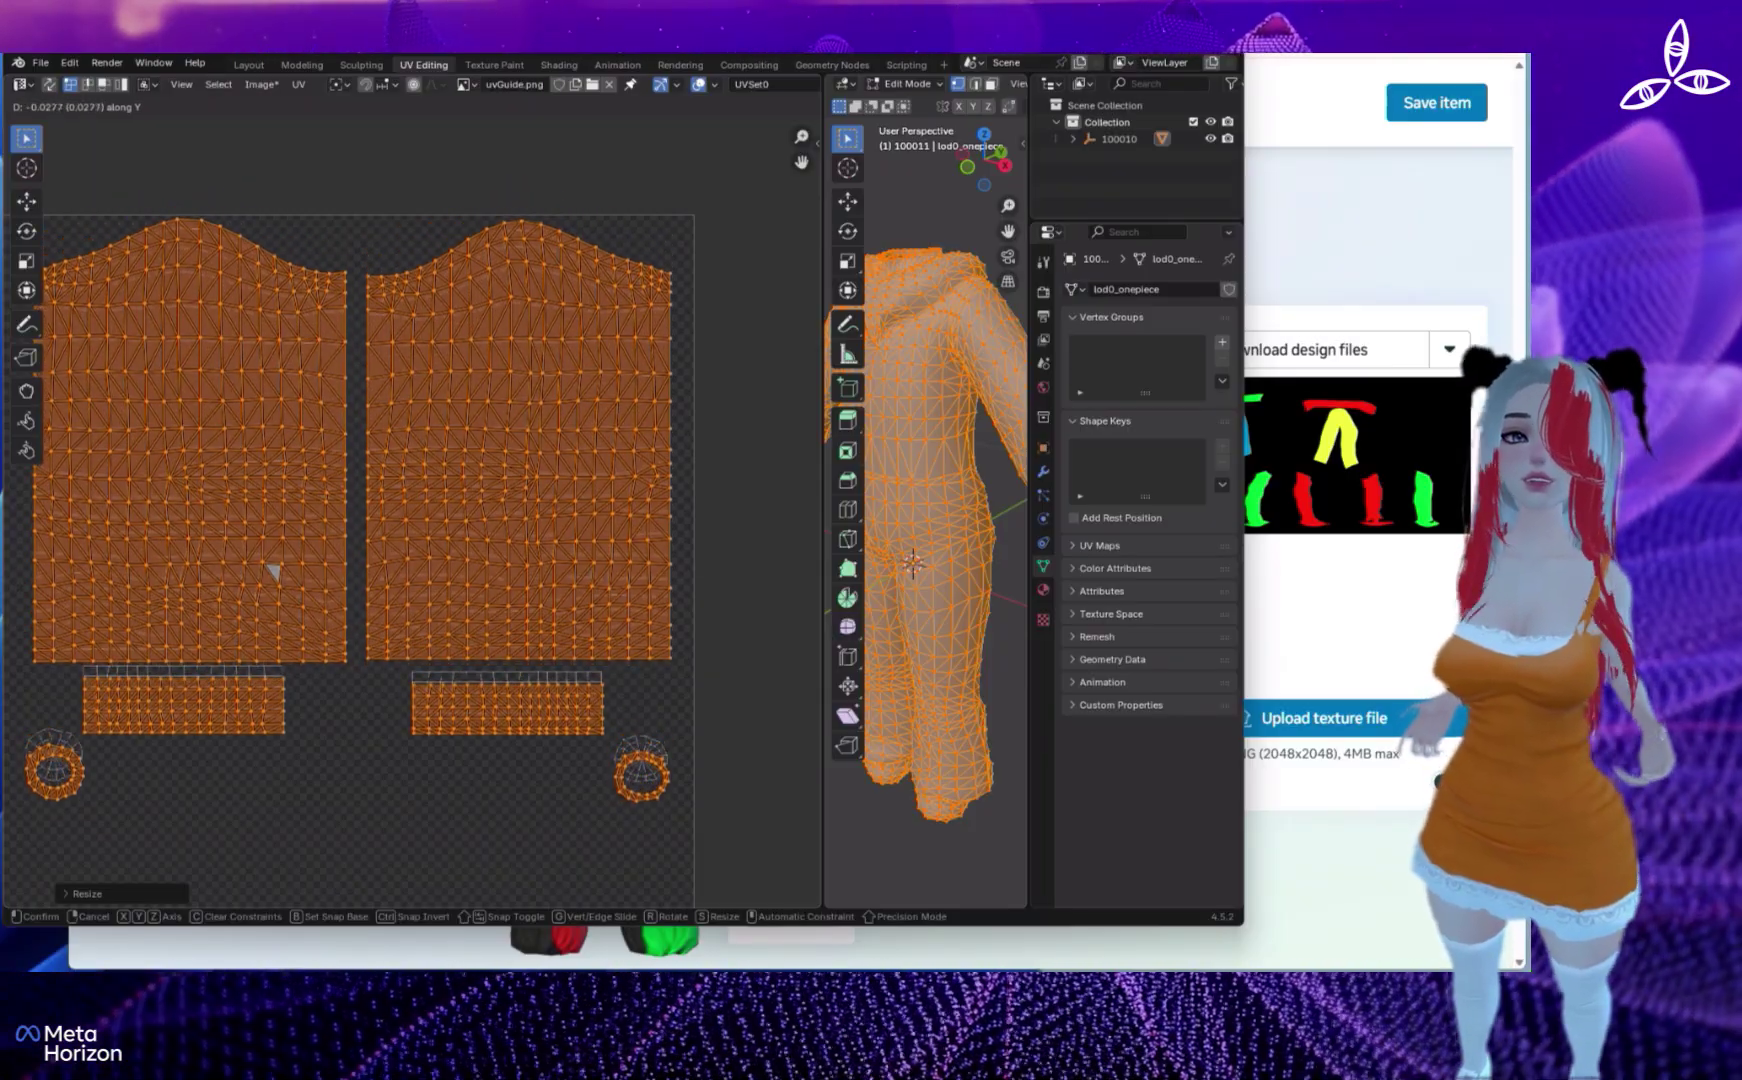
left_click(393, 625)
key("s")
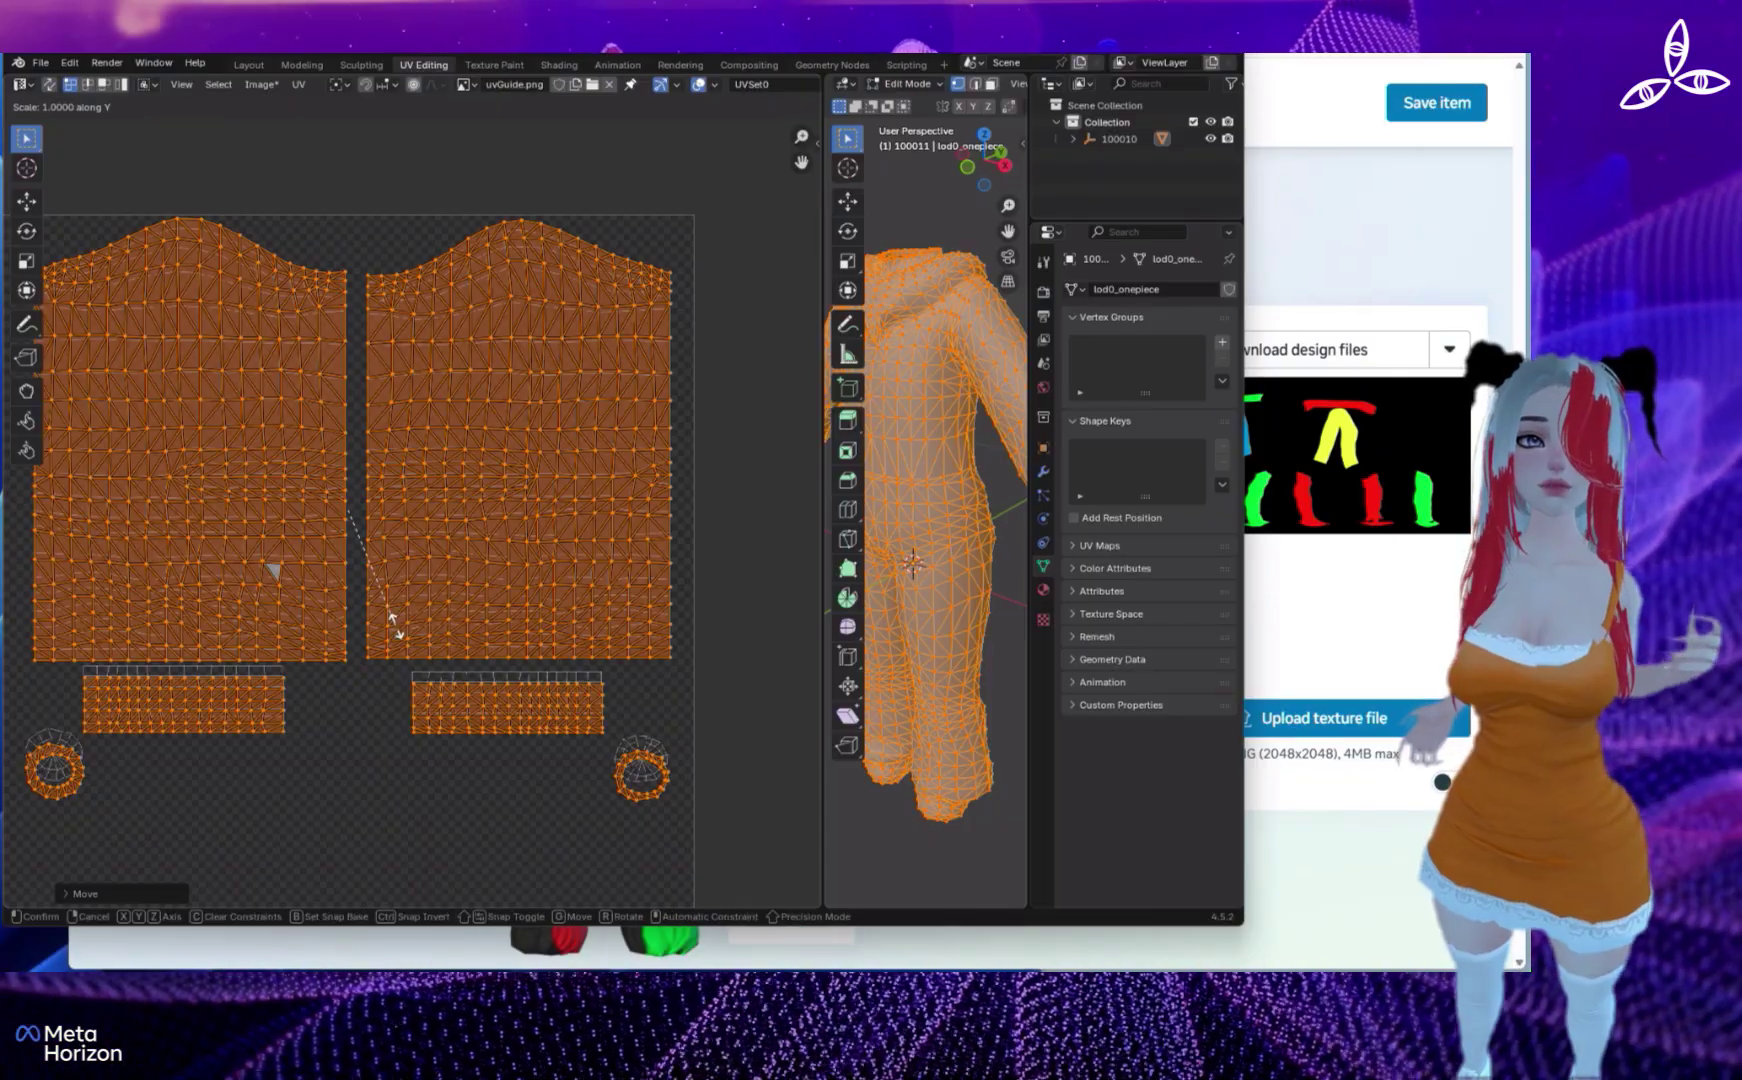
key("y")
left_click(387, 617)
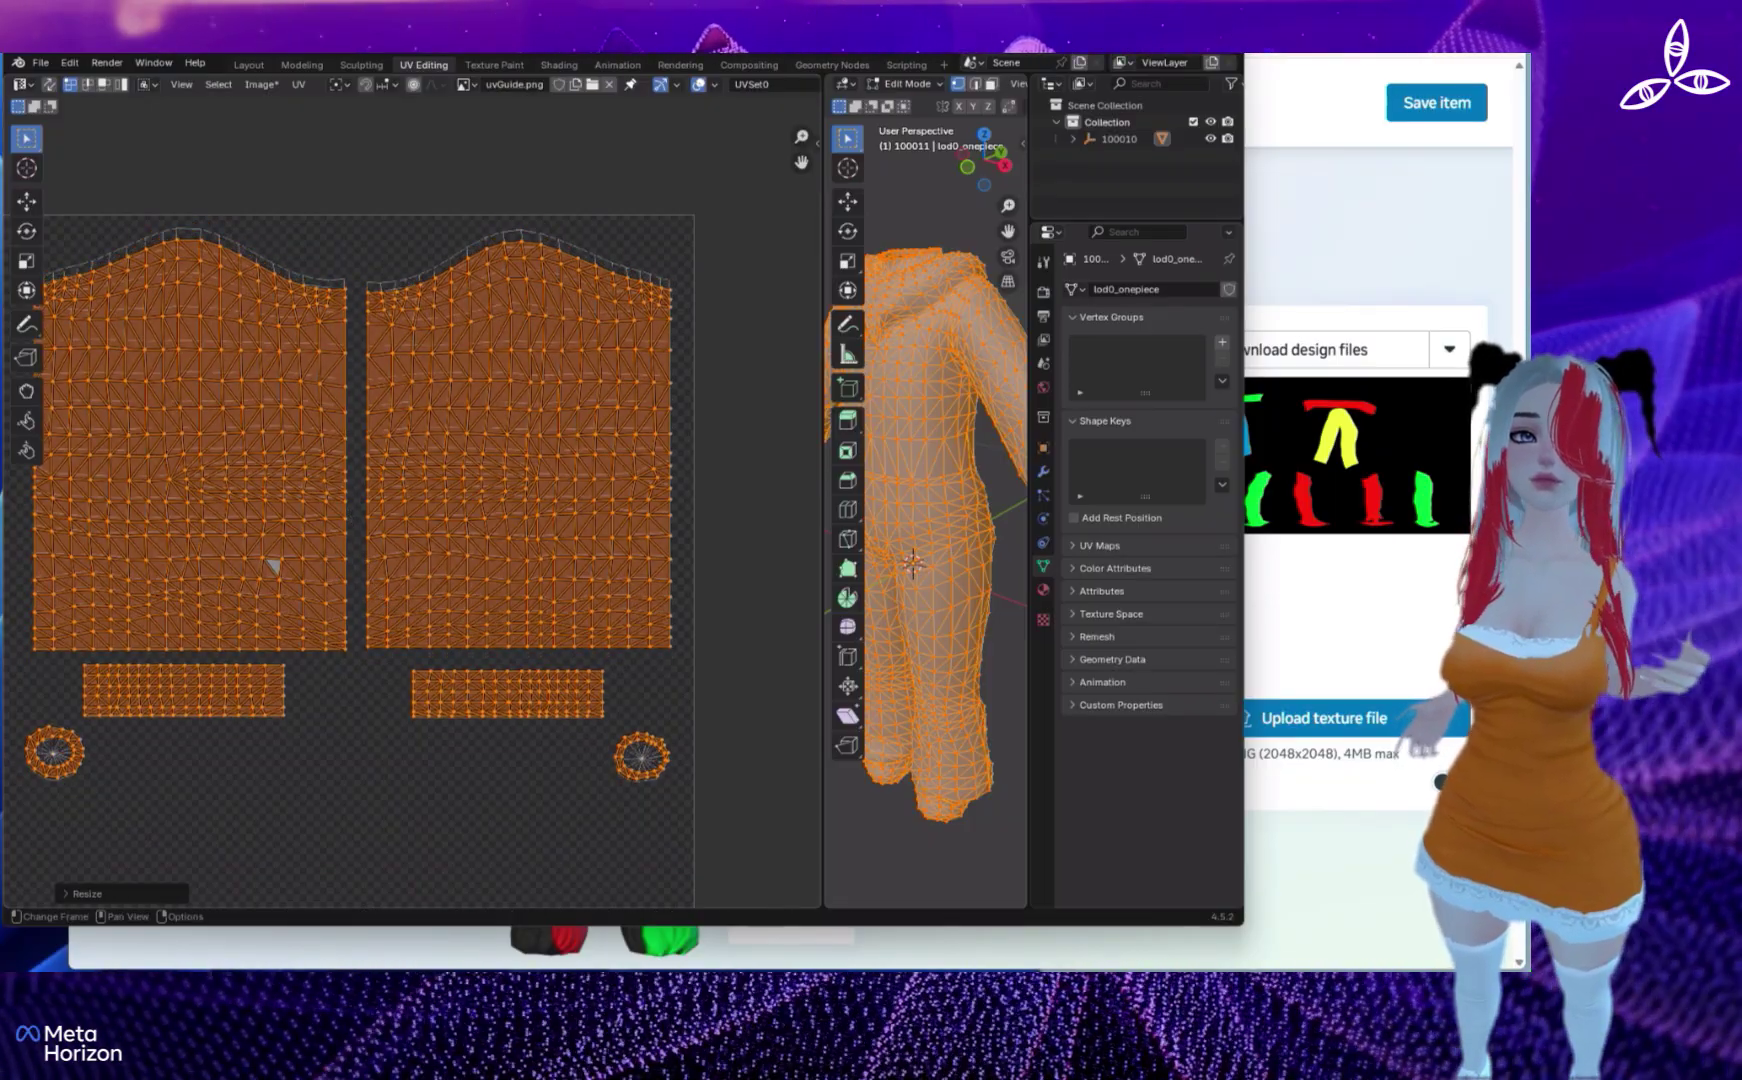
- Fine-scale the selected islands along Y while comparing the strip's lower edge with the guide
scroll(413, 510, "up", 4)
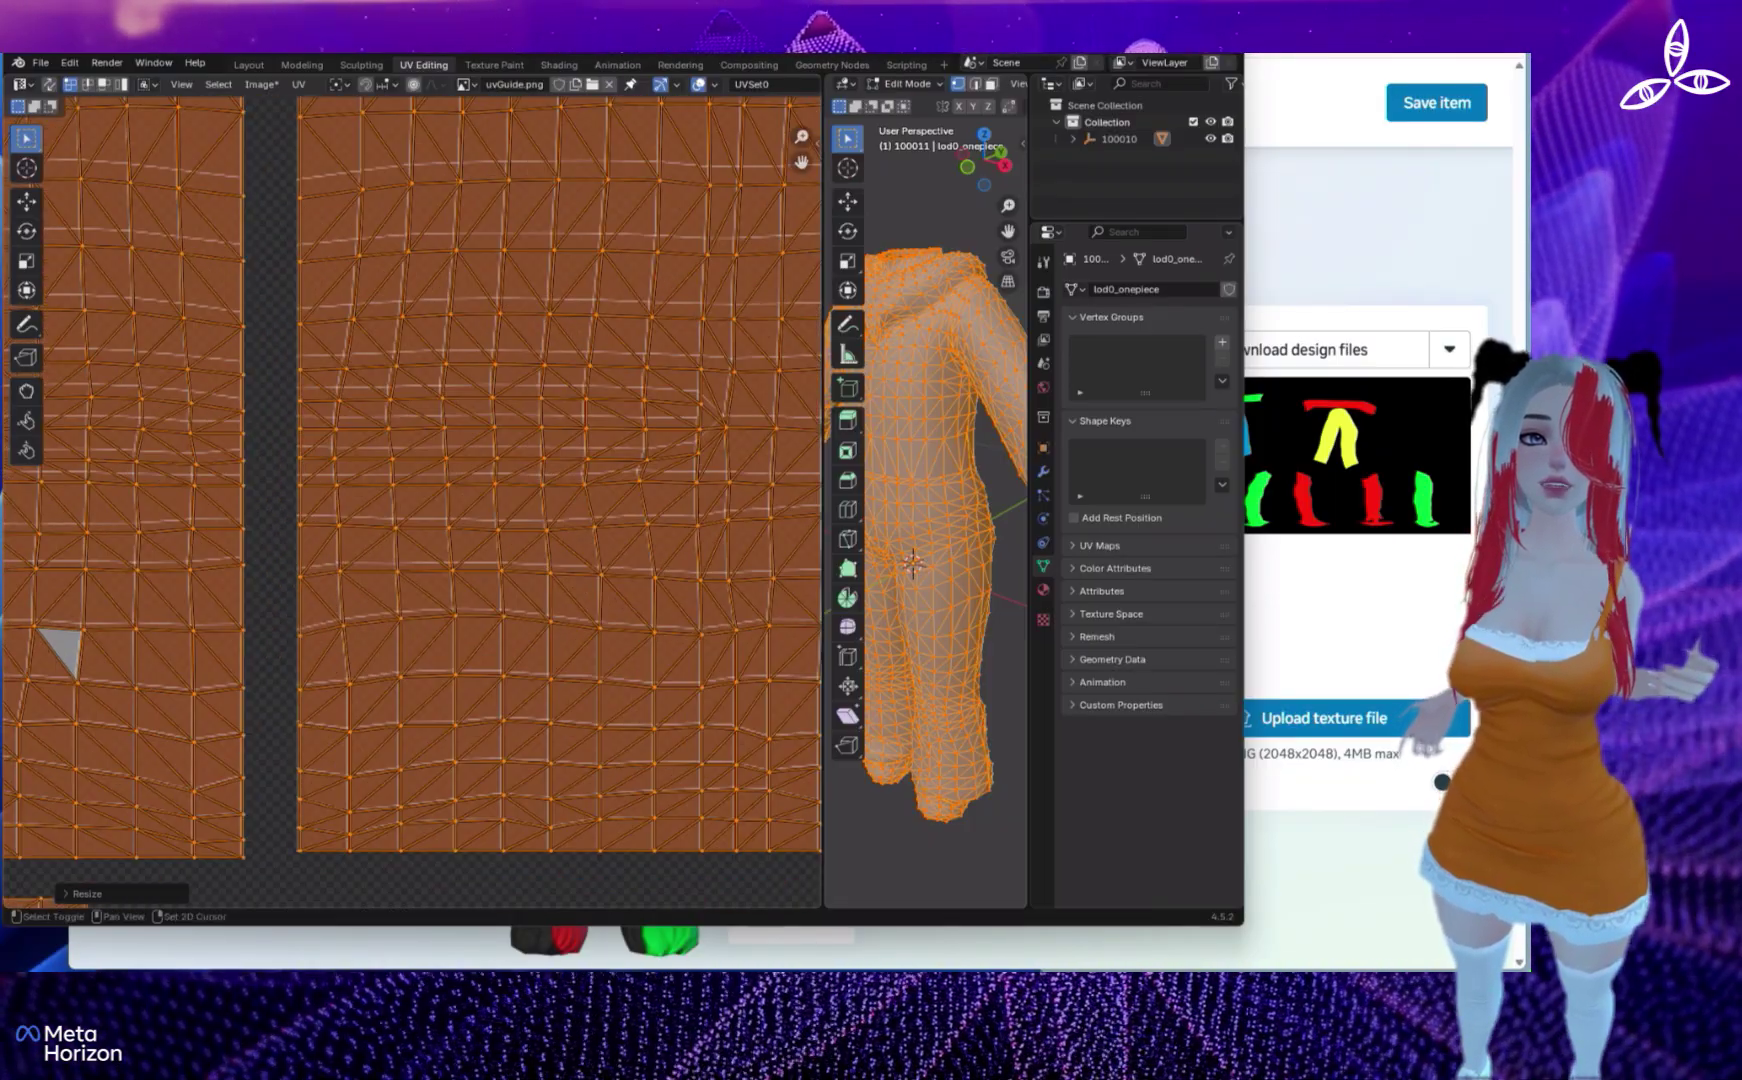
middle_click_drag(413, 510, 339, 149)
key("s")
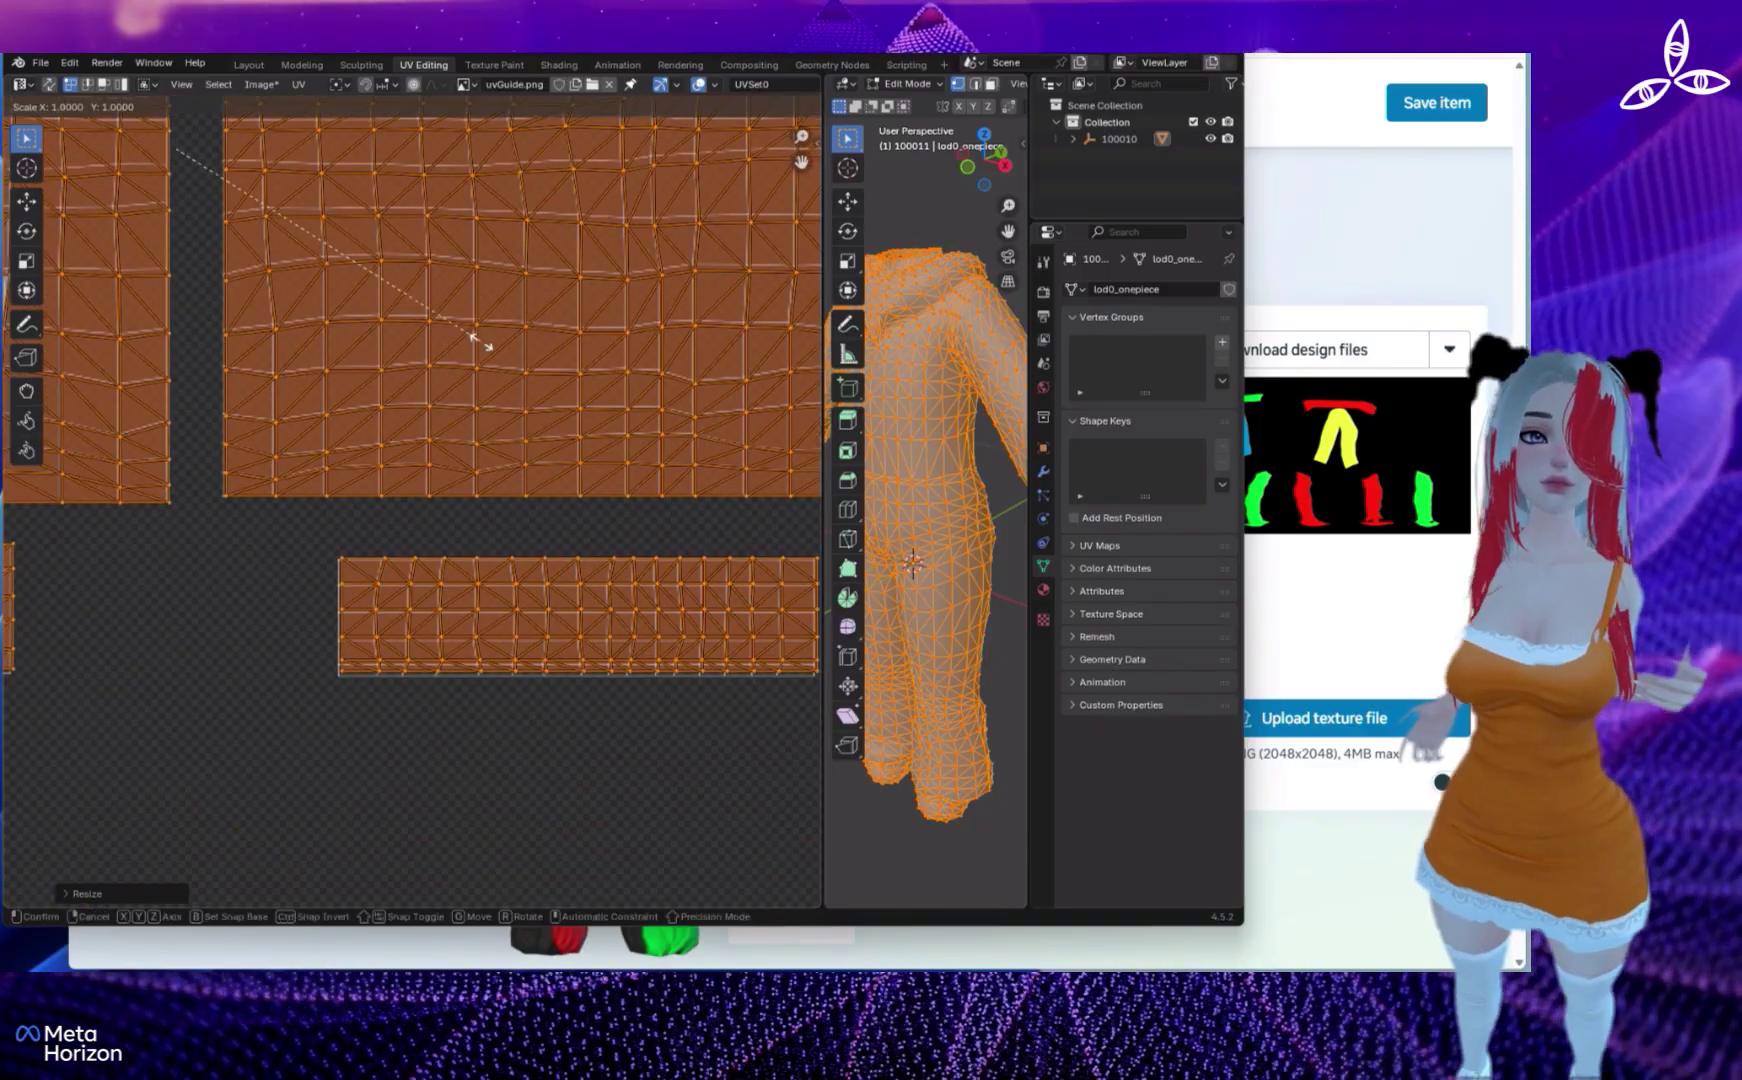
key("y")
left_click(478, 340)
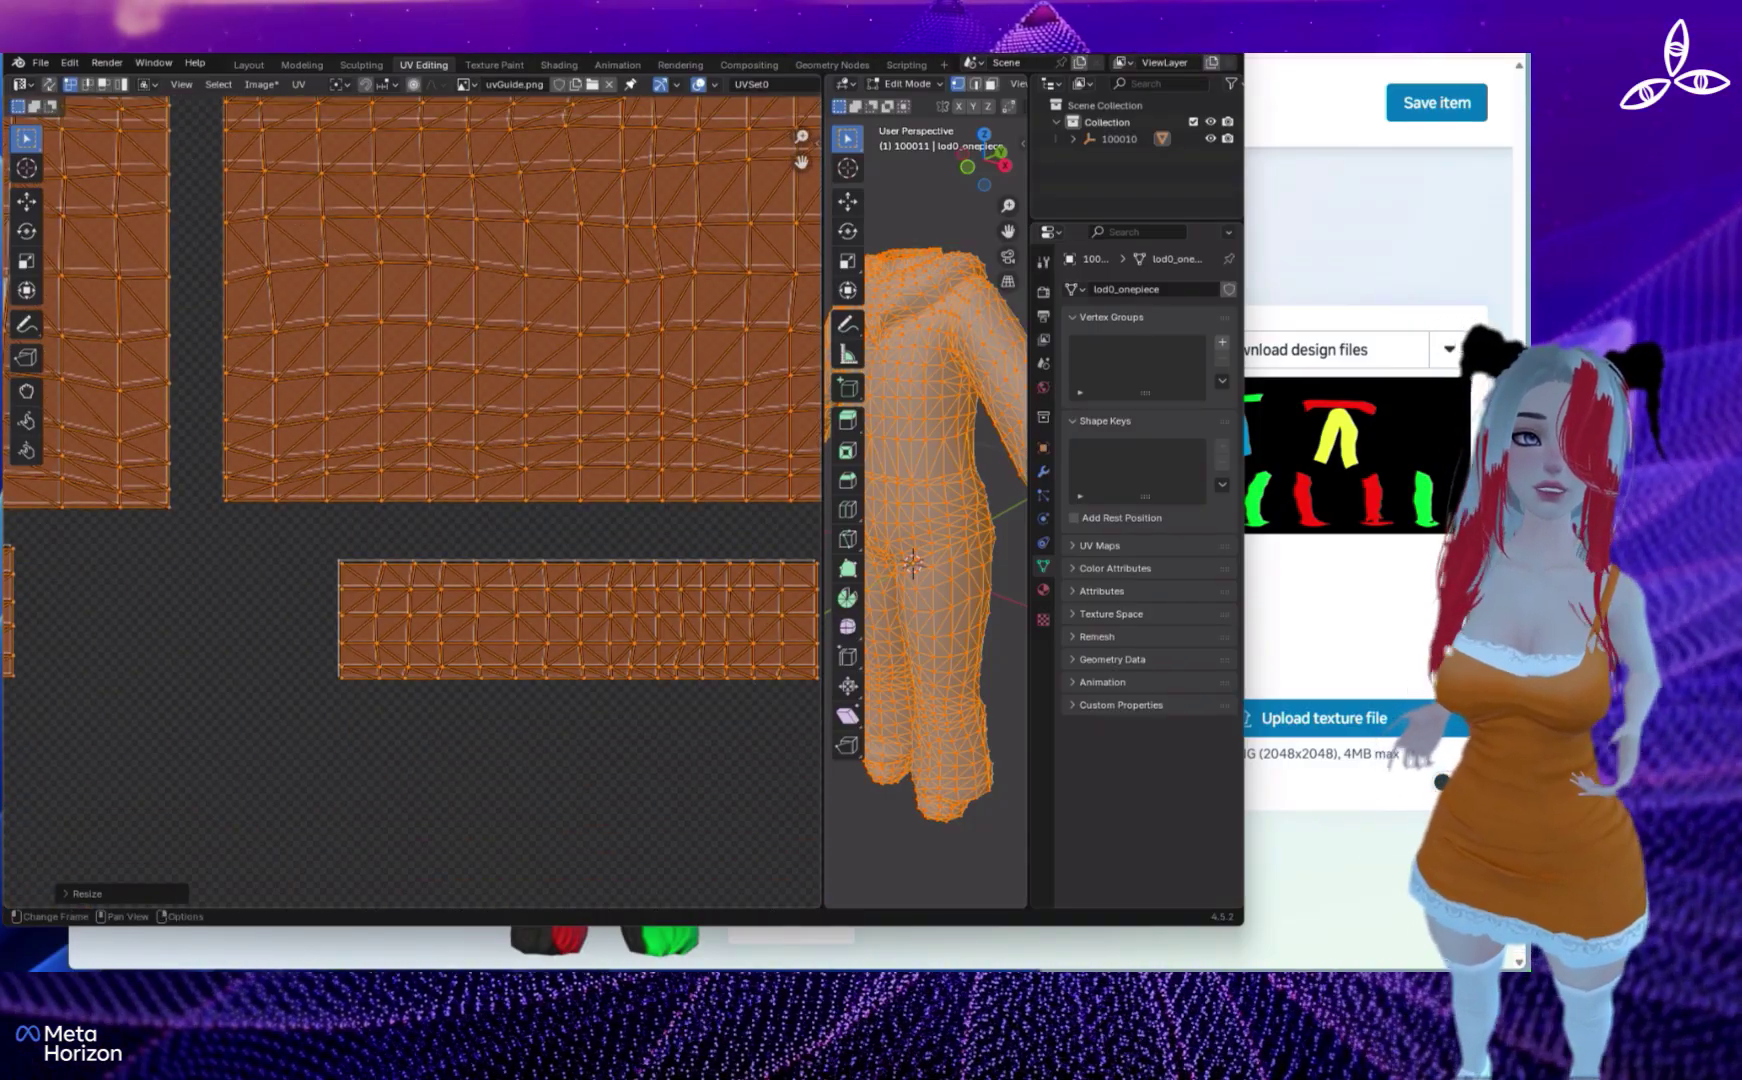
- Move the selected islands up by about 0.0012 along Y so the strips match their guide outlines
key("g")
key("y")
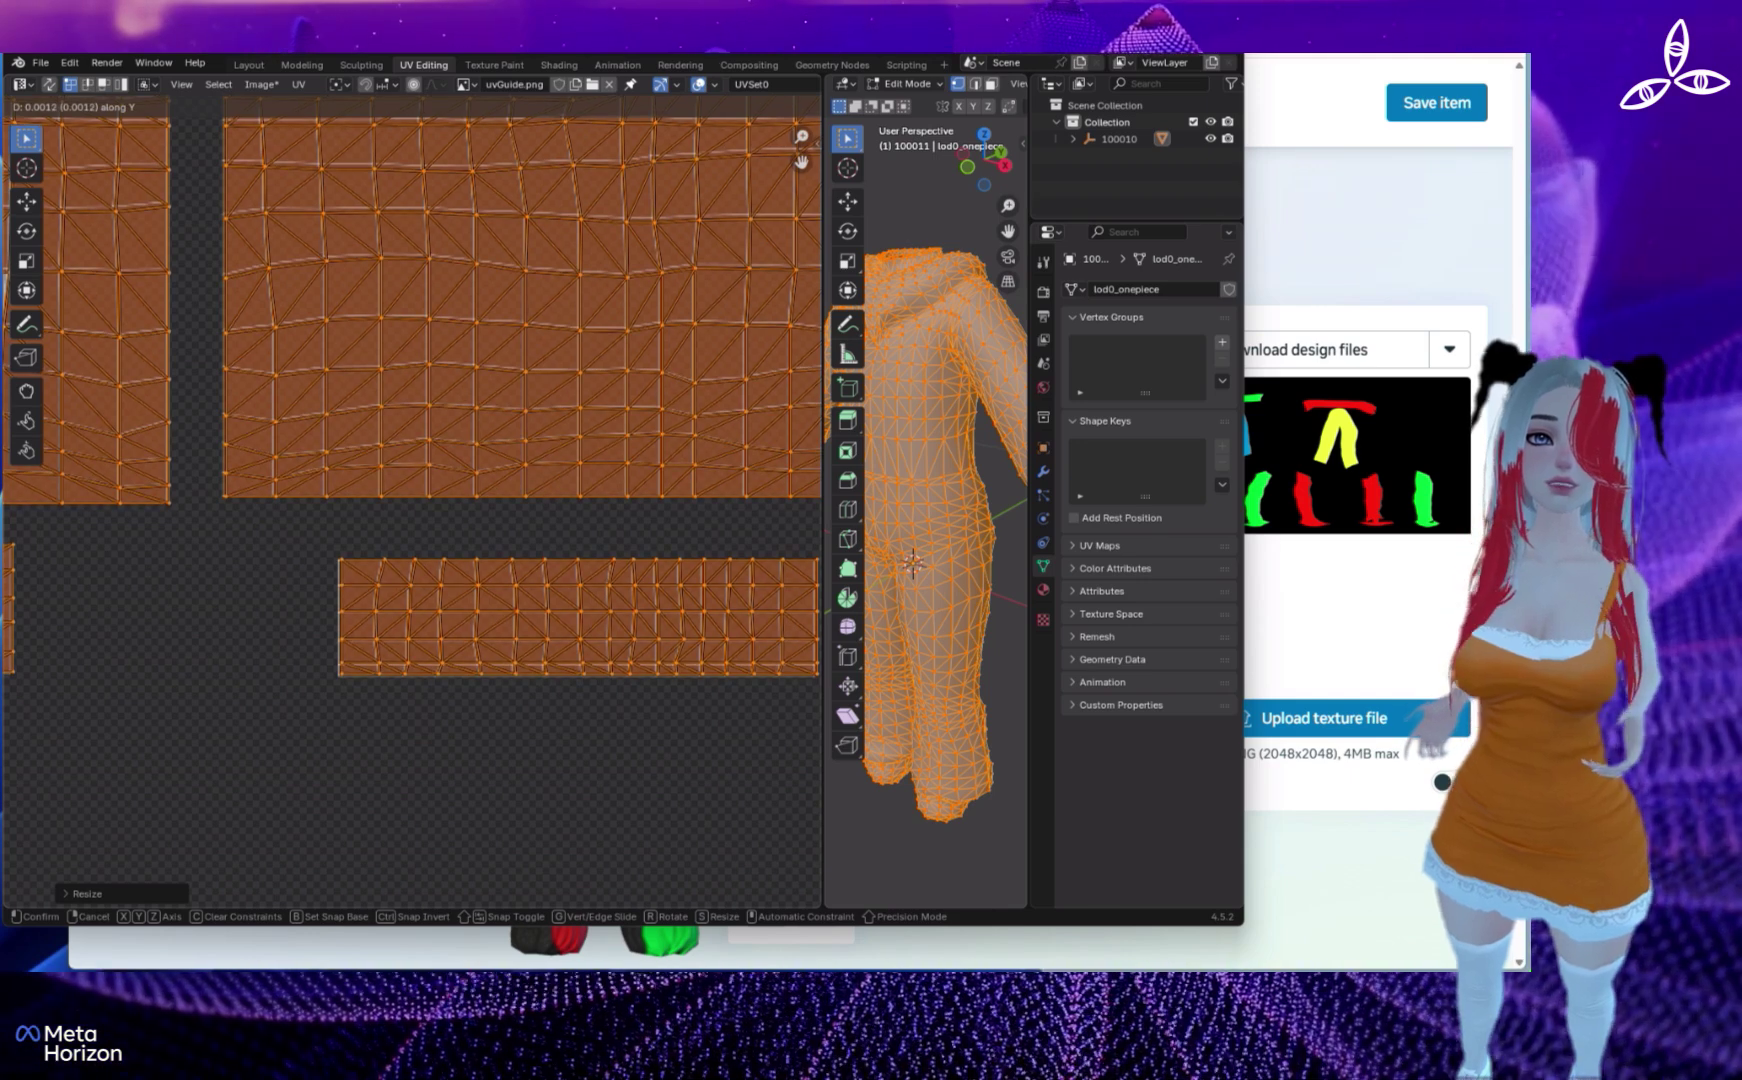
left_click(478, 340)
key("x")
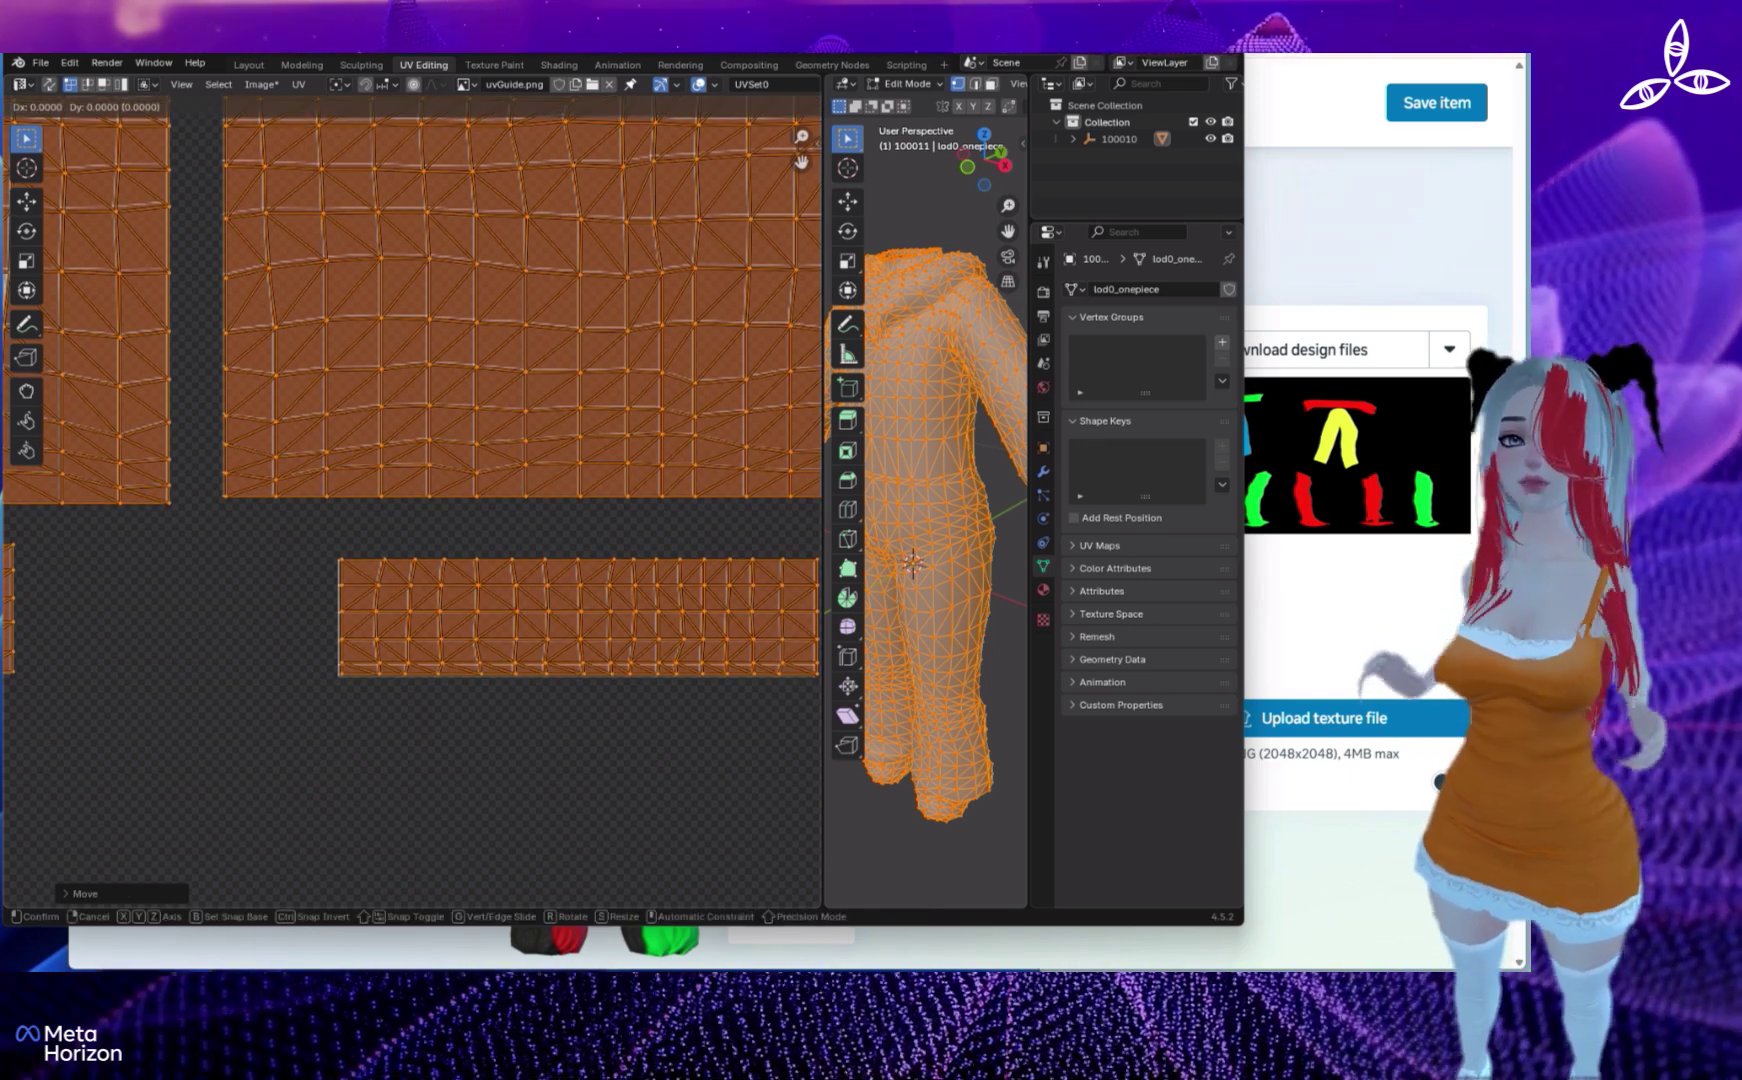
left_click(478, 340)
- Select only the two large islands above the strips and move them up by about 0.0016 along Y
middle_click_drag(478, 340, 478, 464, "shift")
scroll(279, 698, "down", 6)
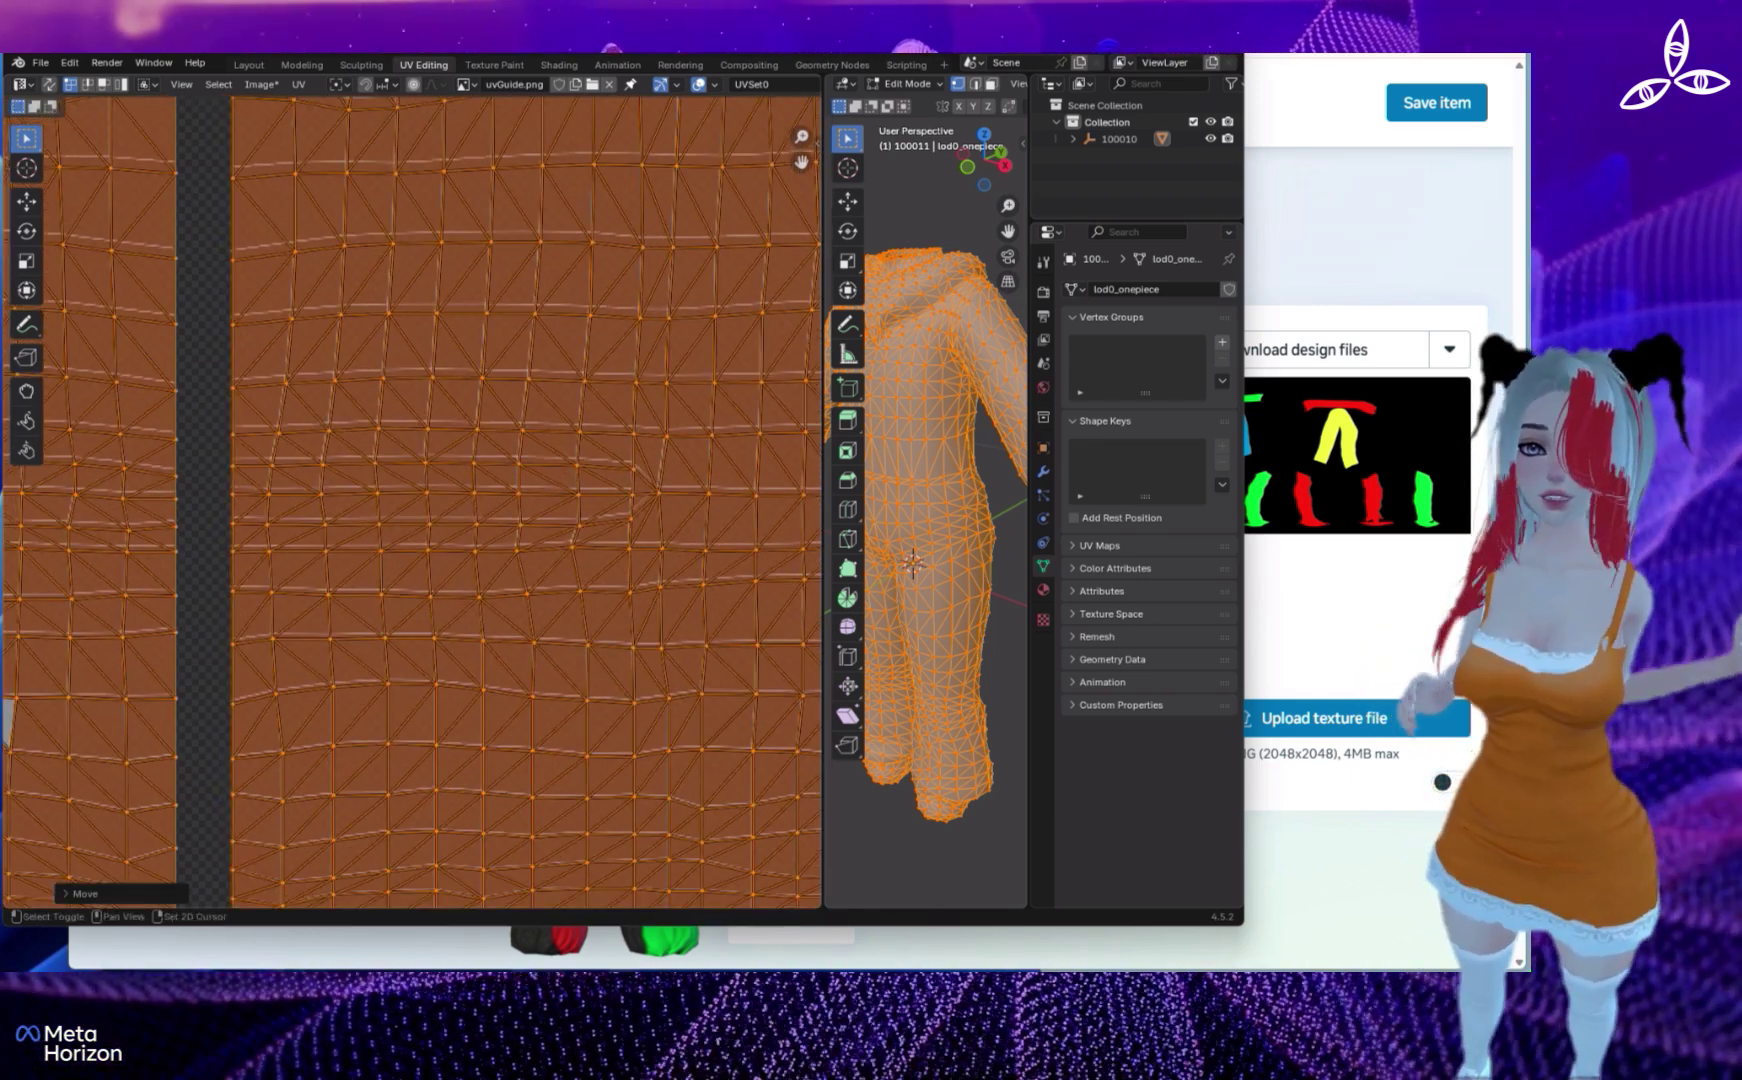
left_click_drag(170, 393, 522, 650)
key("ctrl+l")
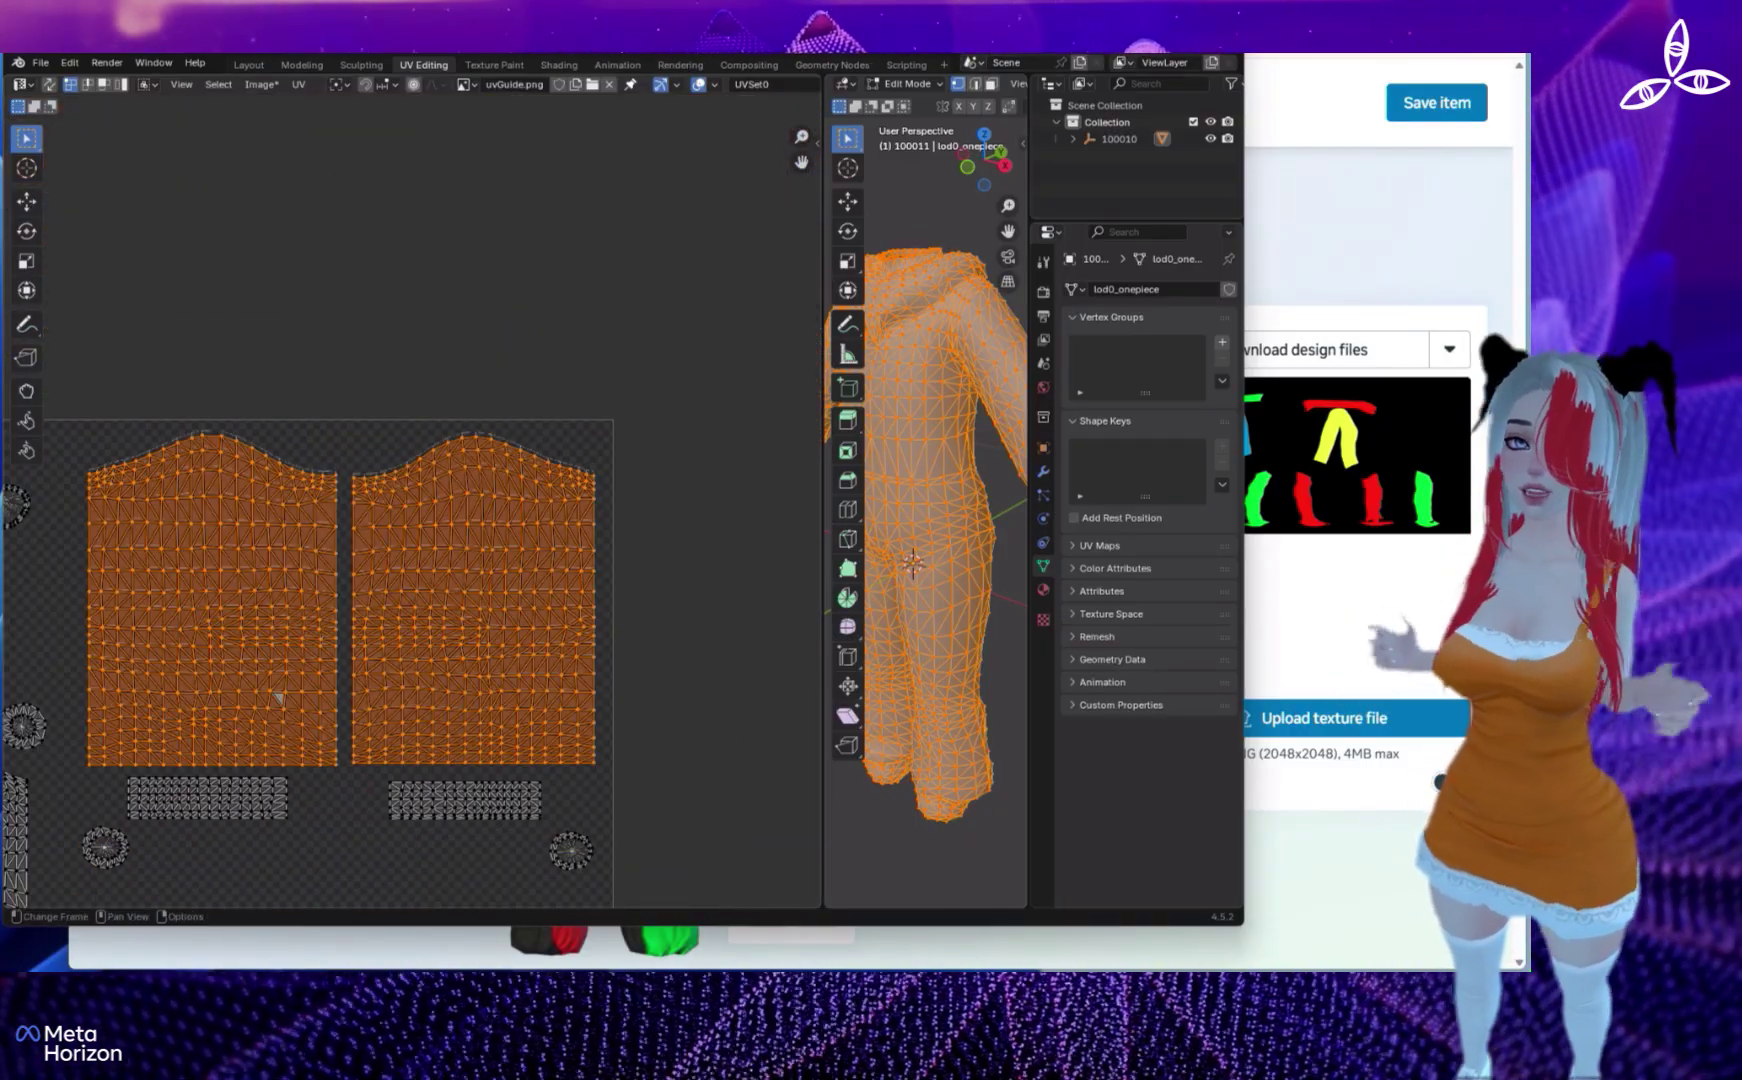
key("g")
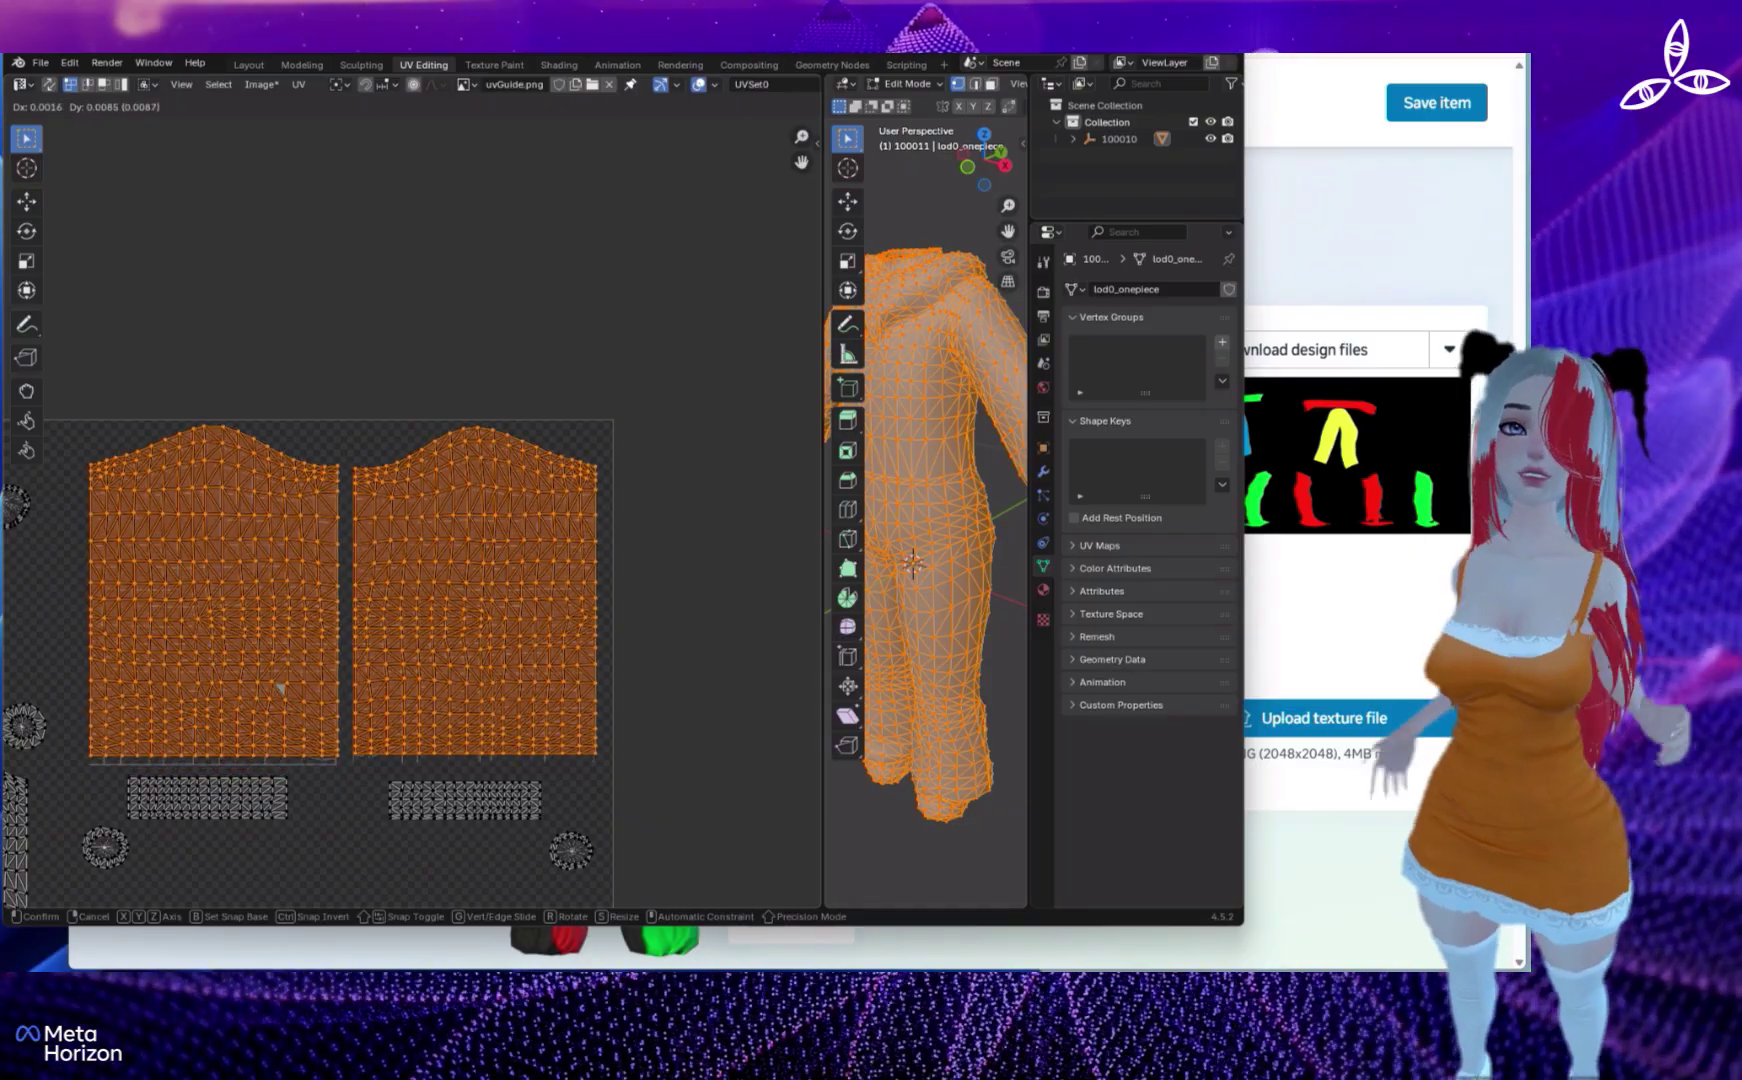
key("y")
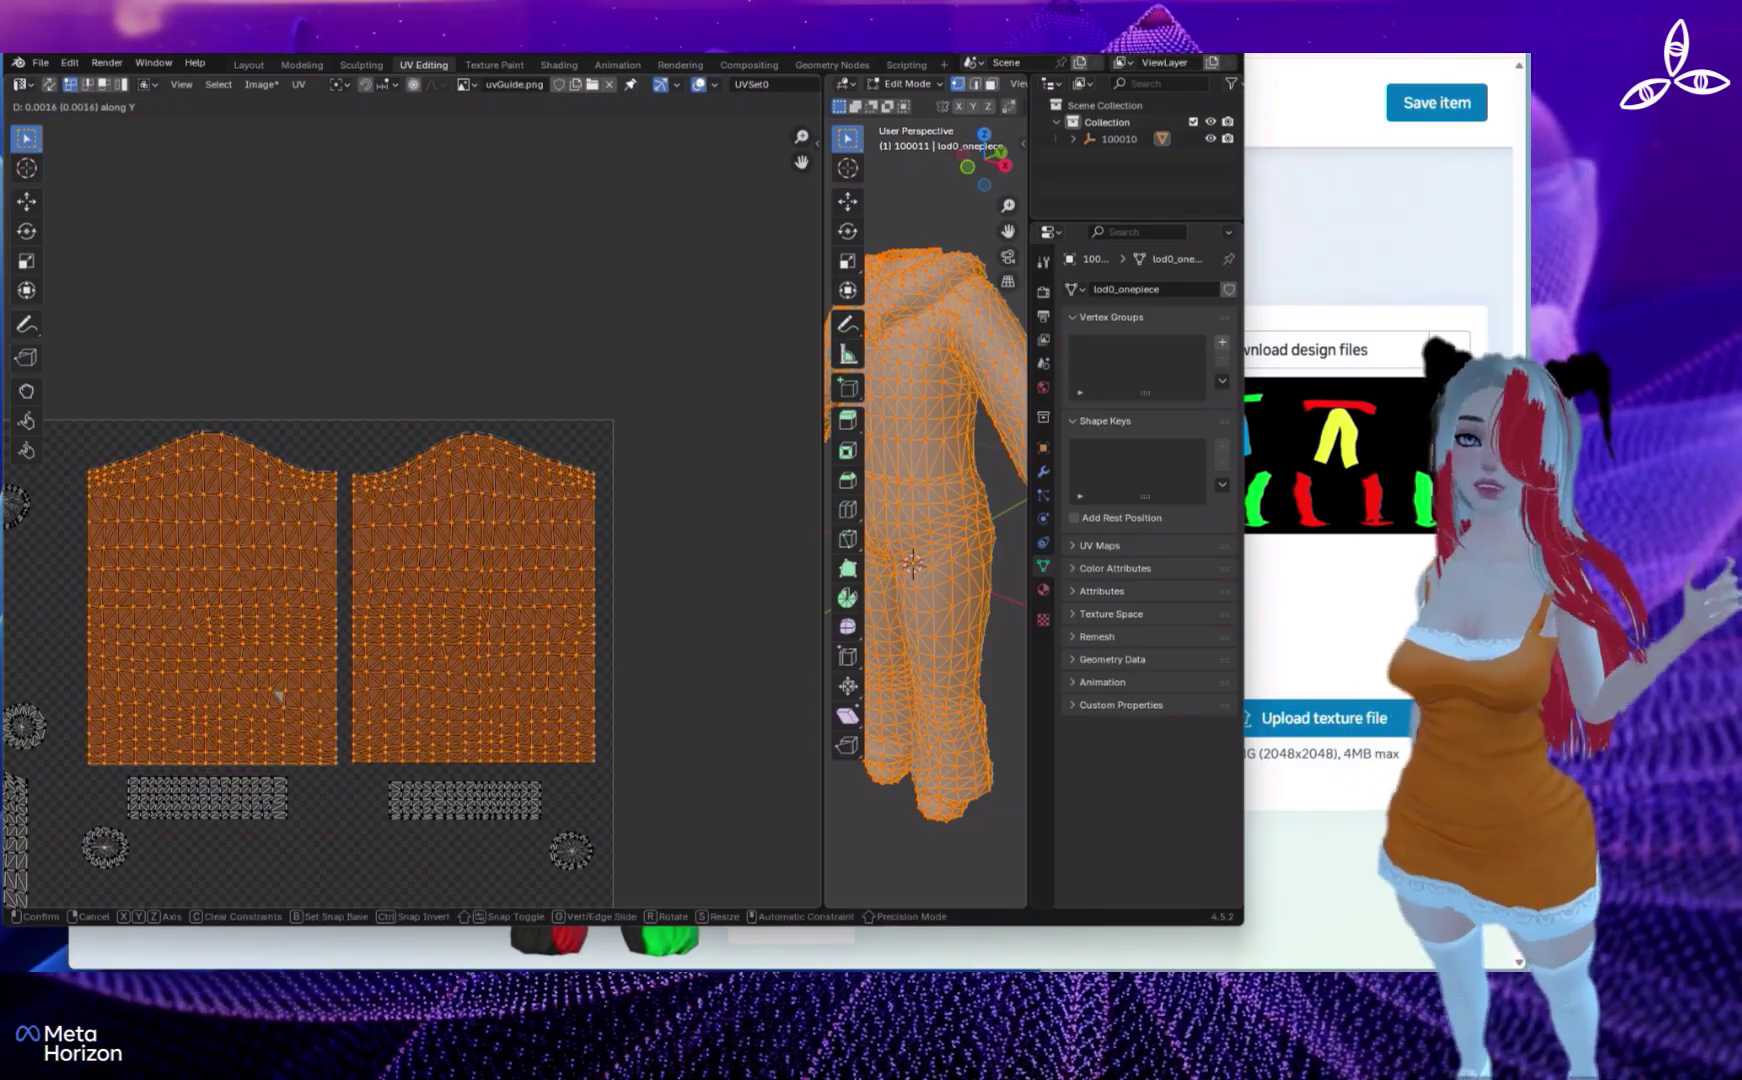
left_click(279, 697)
- Scale the two large islands by about 1.022 along Y so their curved upper edges meet the guide outline
scroll(410, 505, "up", 7)
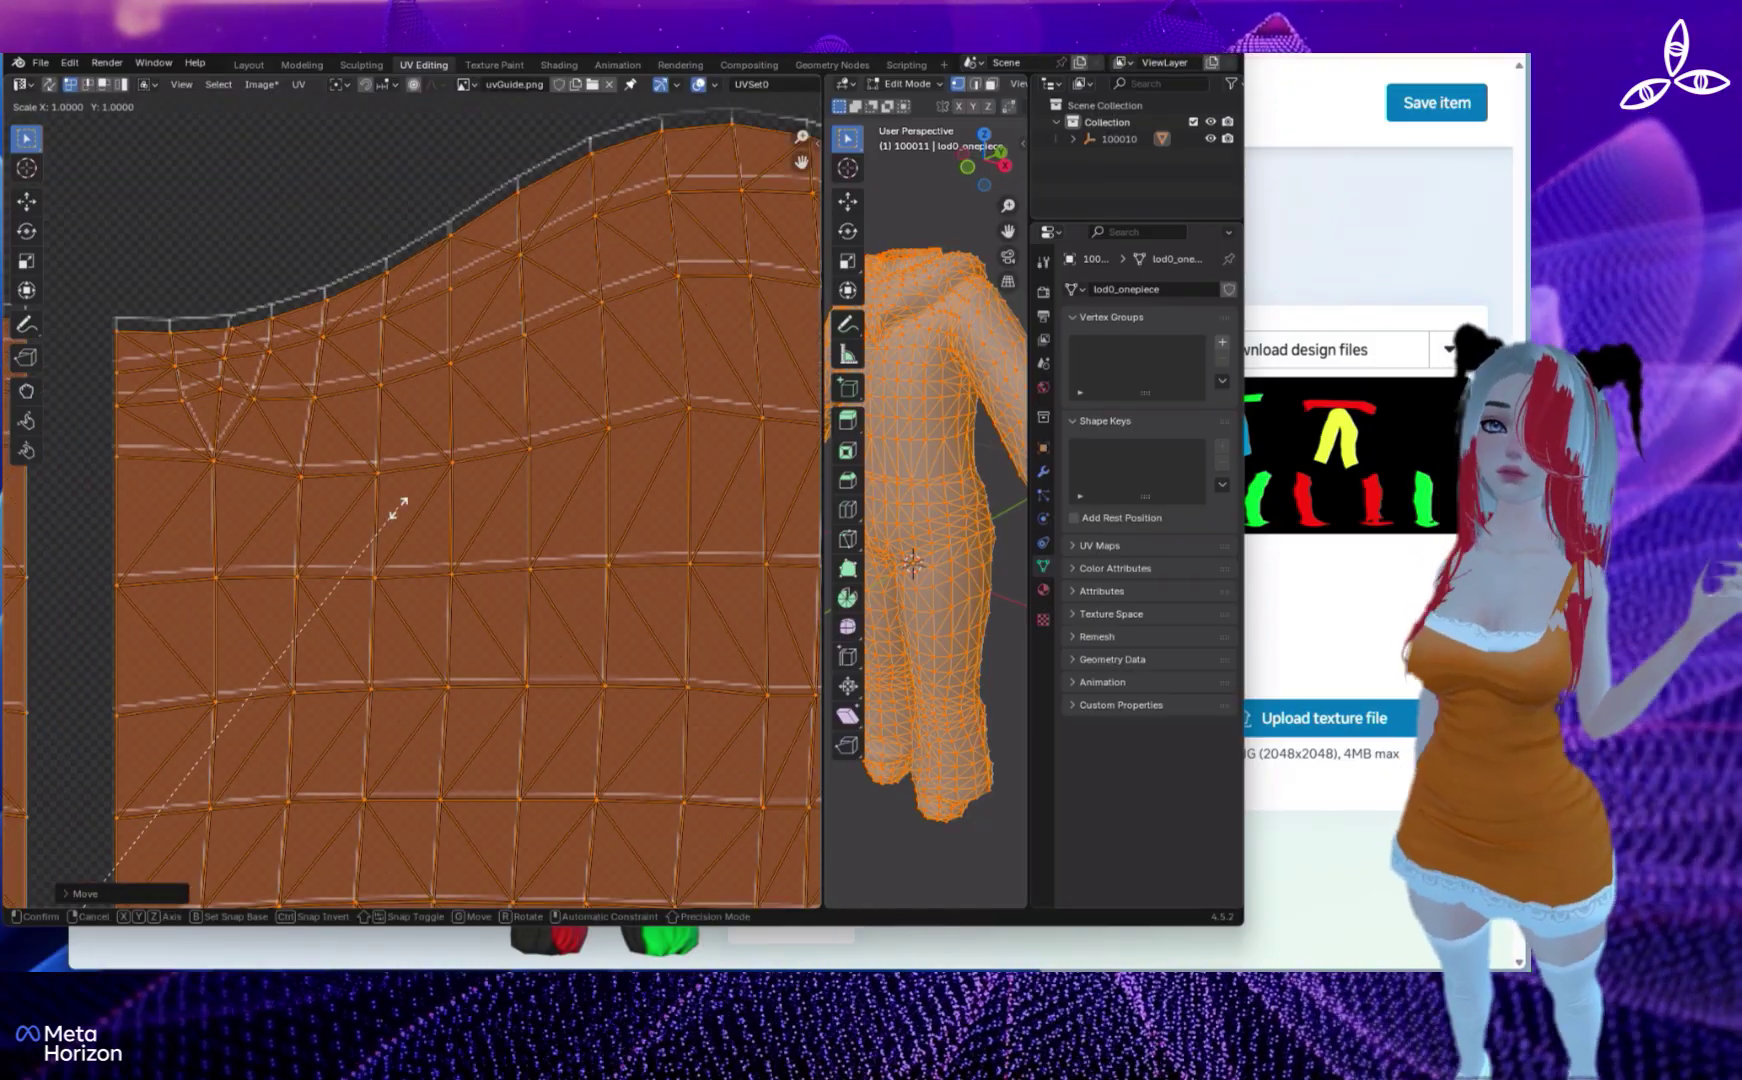
key("y")
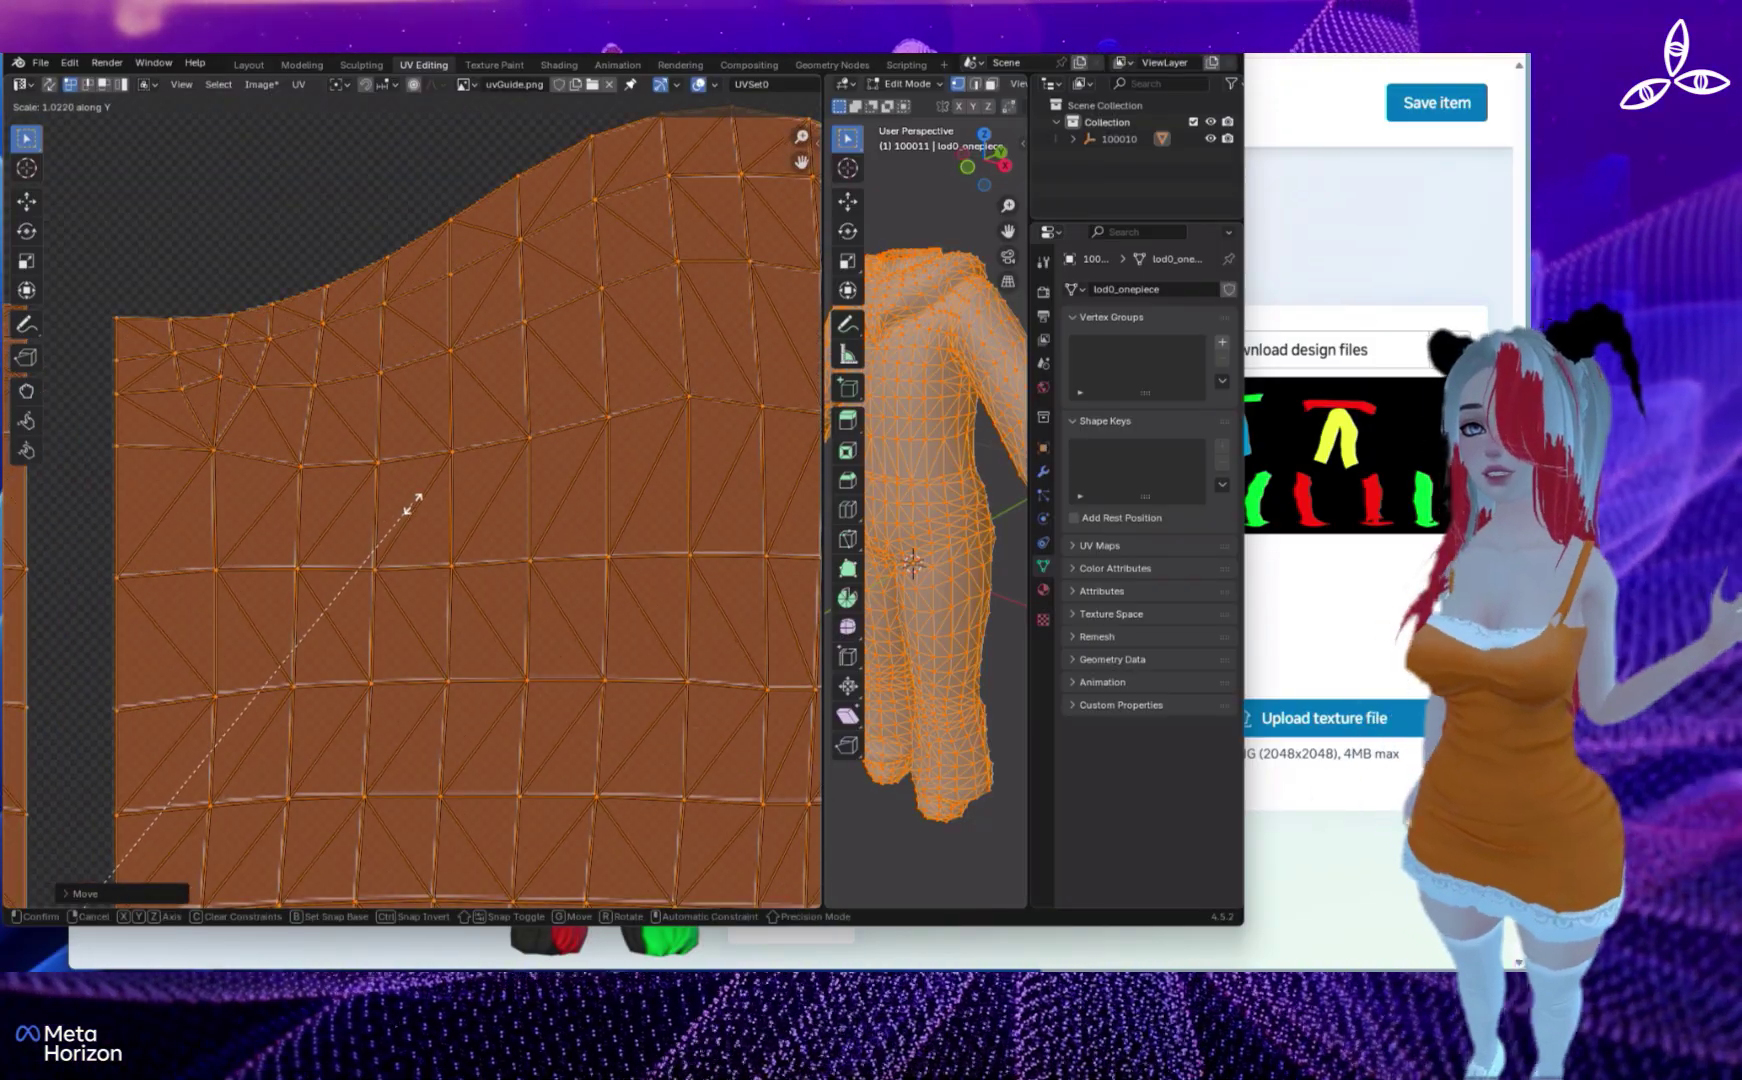
left_click(412, 505)
- Select the small ring island below the first strip and nudge it so its vertices line up with the guide
middle_click_drag(412, 505, 764, 558, "shift")
scroll(260, 739, "down", 4)
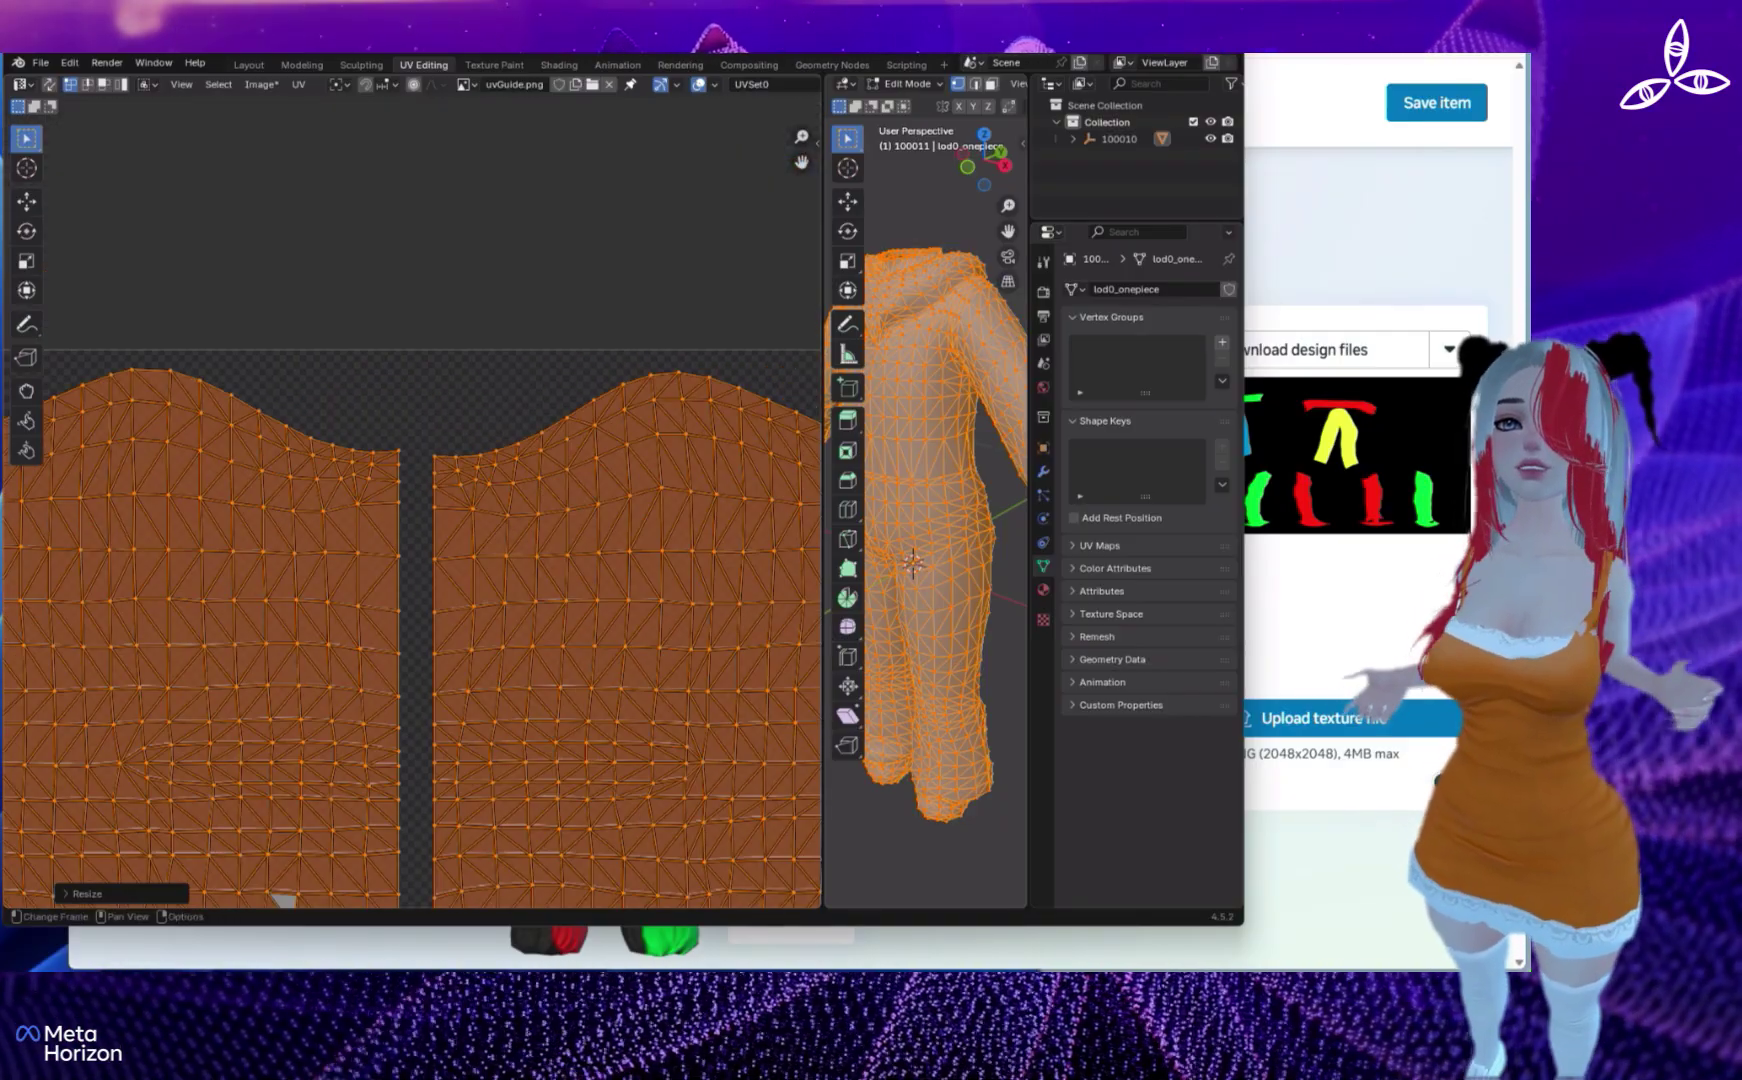
middle_click_drag(260, 739, 319, 225)
mouse_move(300, 450)
middle_mouse_down()
mouse_move(680, 465)
mouse_move(596, 487)
middle_mouse_up()
left_click_drag(154, 513, 462, 647)
scroll(462, 647, "up", 4)
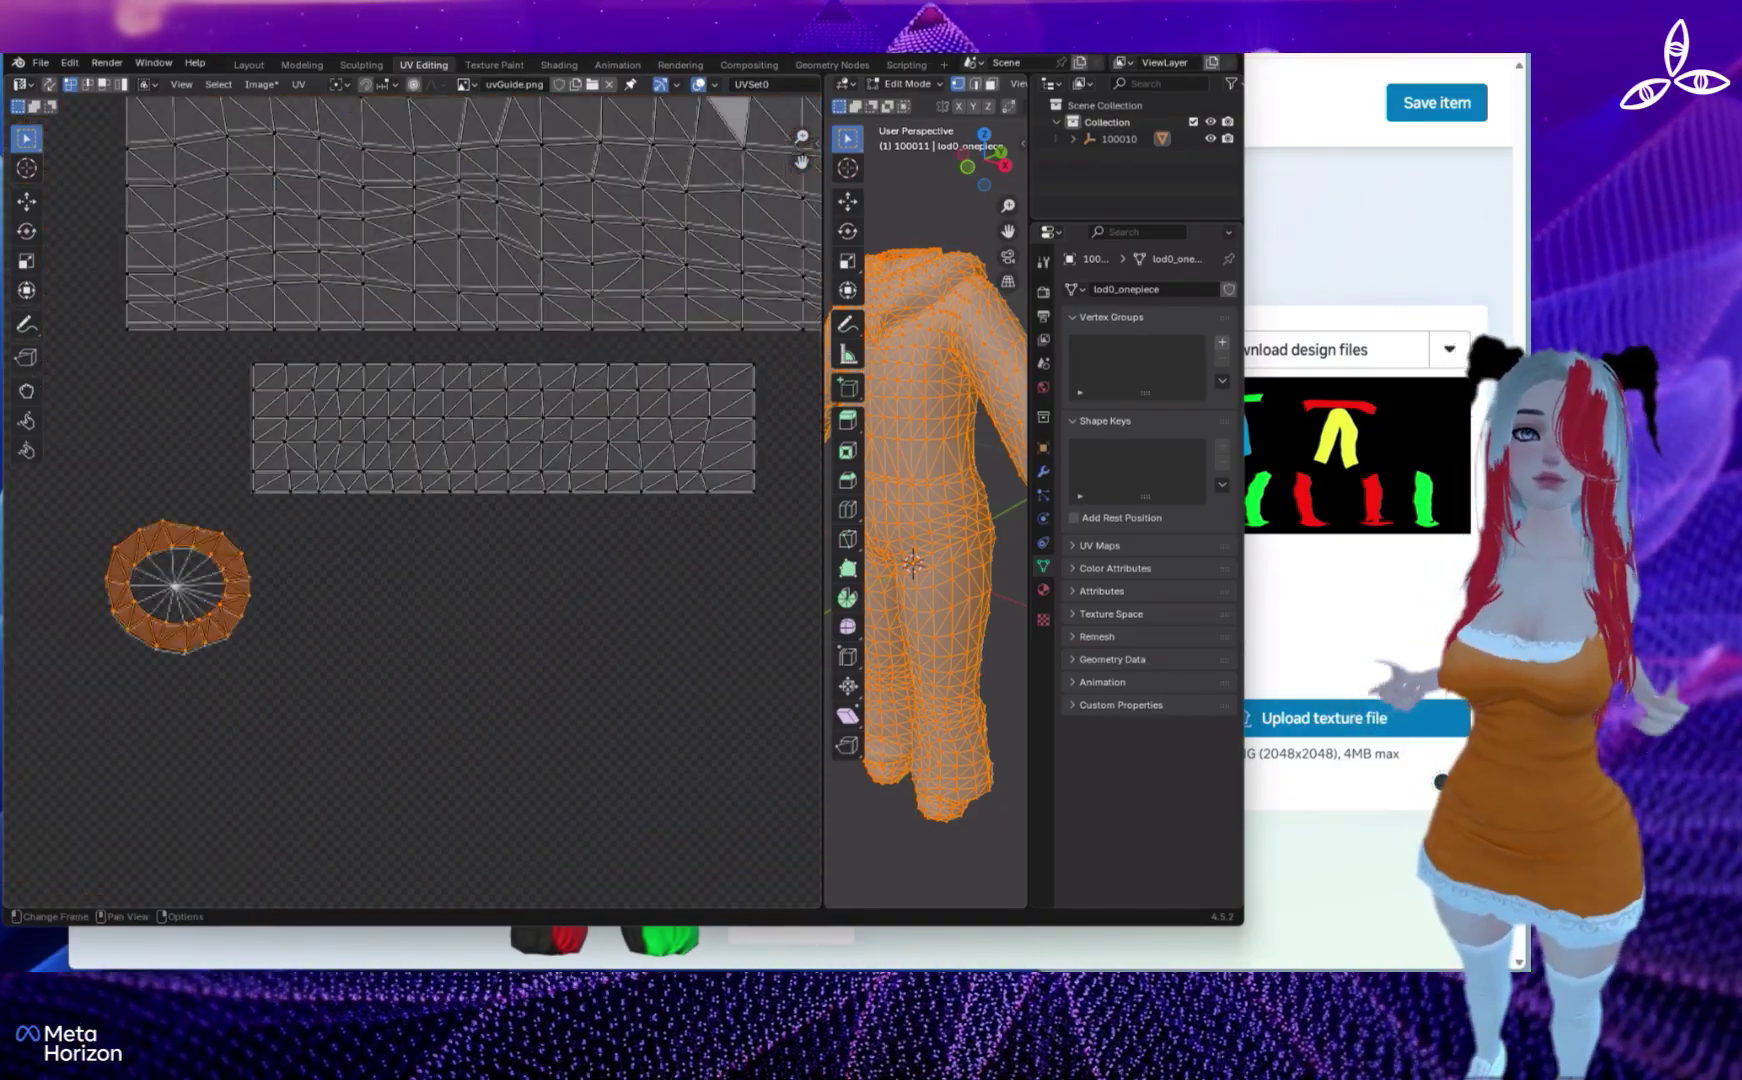
middle_click_drag(340, 640, 779, 618)
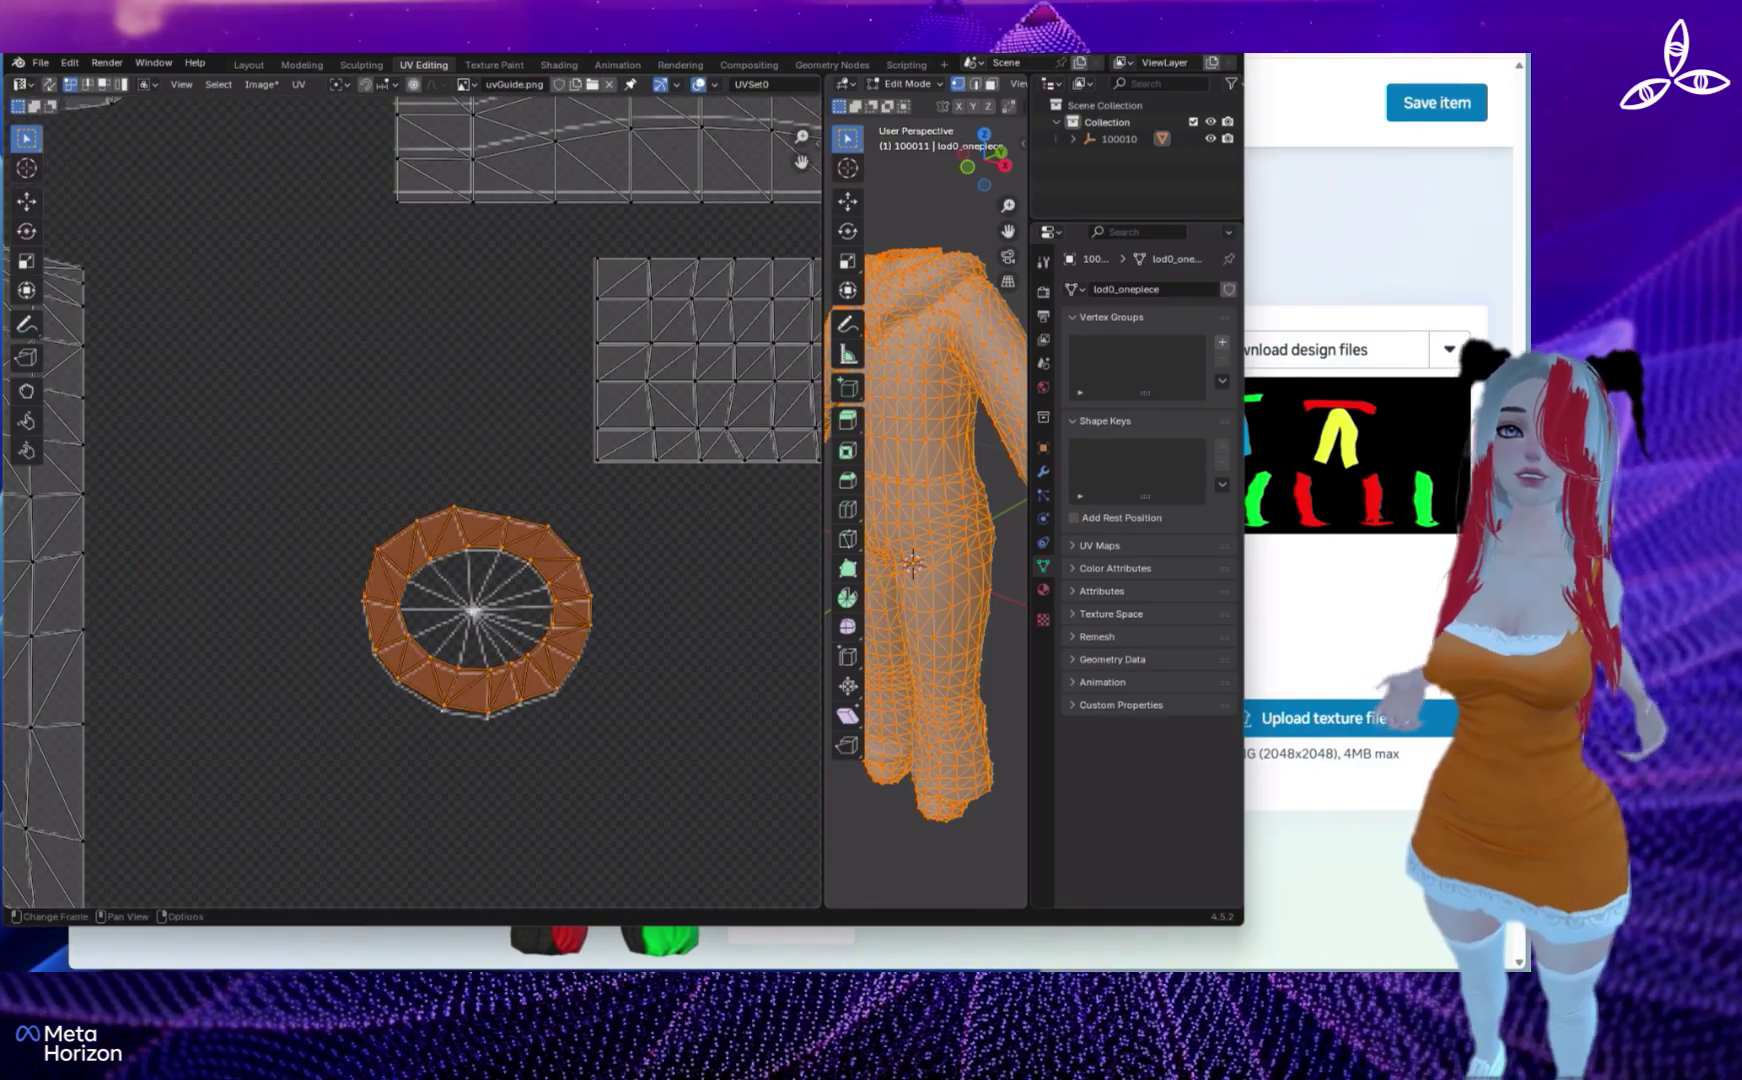
key("g")
key("Return")
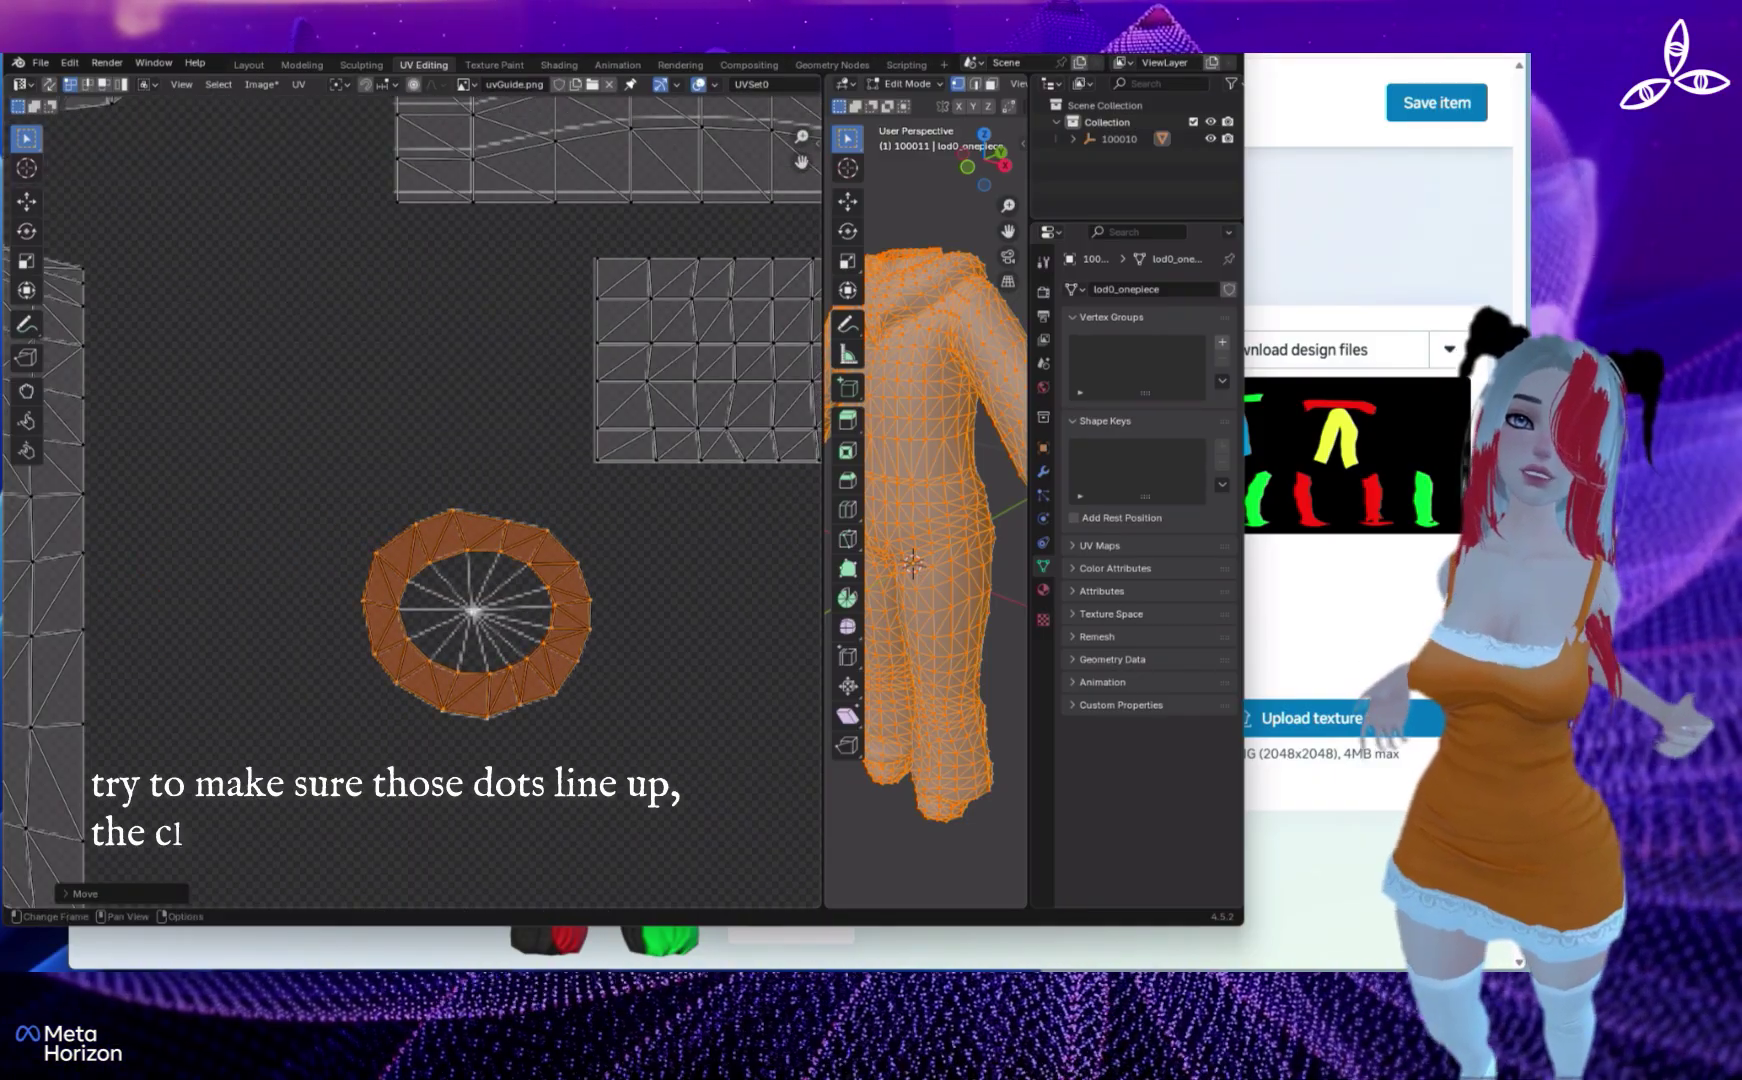
- Select the entire linked ring island below the second strip near the UV boundary
middle_click_drag(690, 512, 138, 515, "shift")
scroll(404, 516, "down", 5)
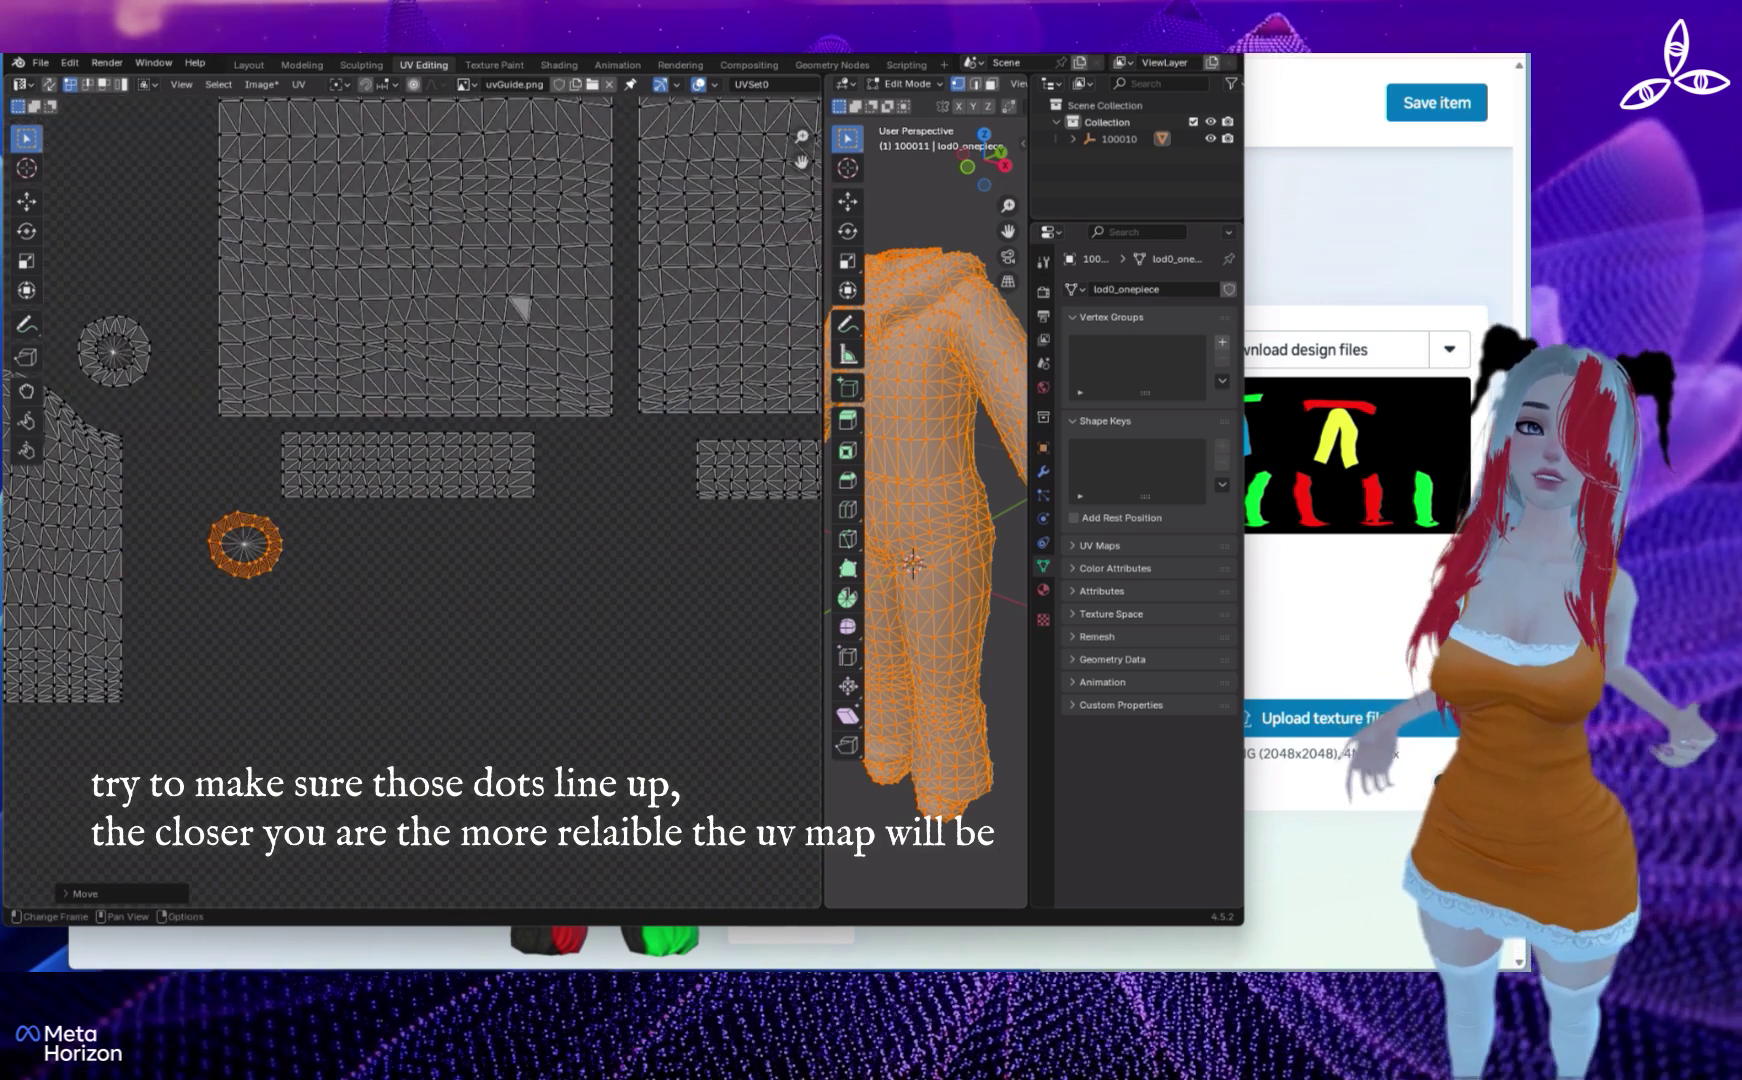
middle_click_drag(700, 512, 90, 510, "shift")
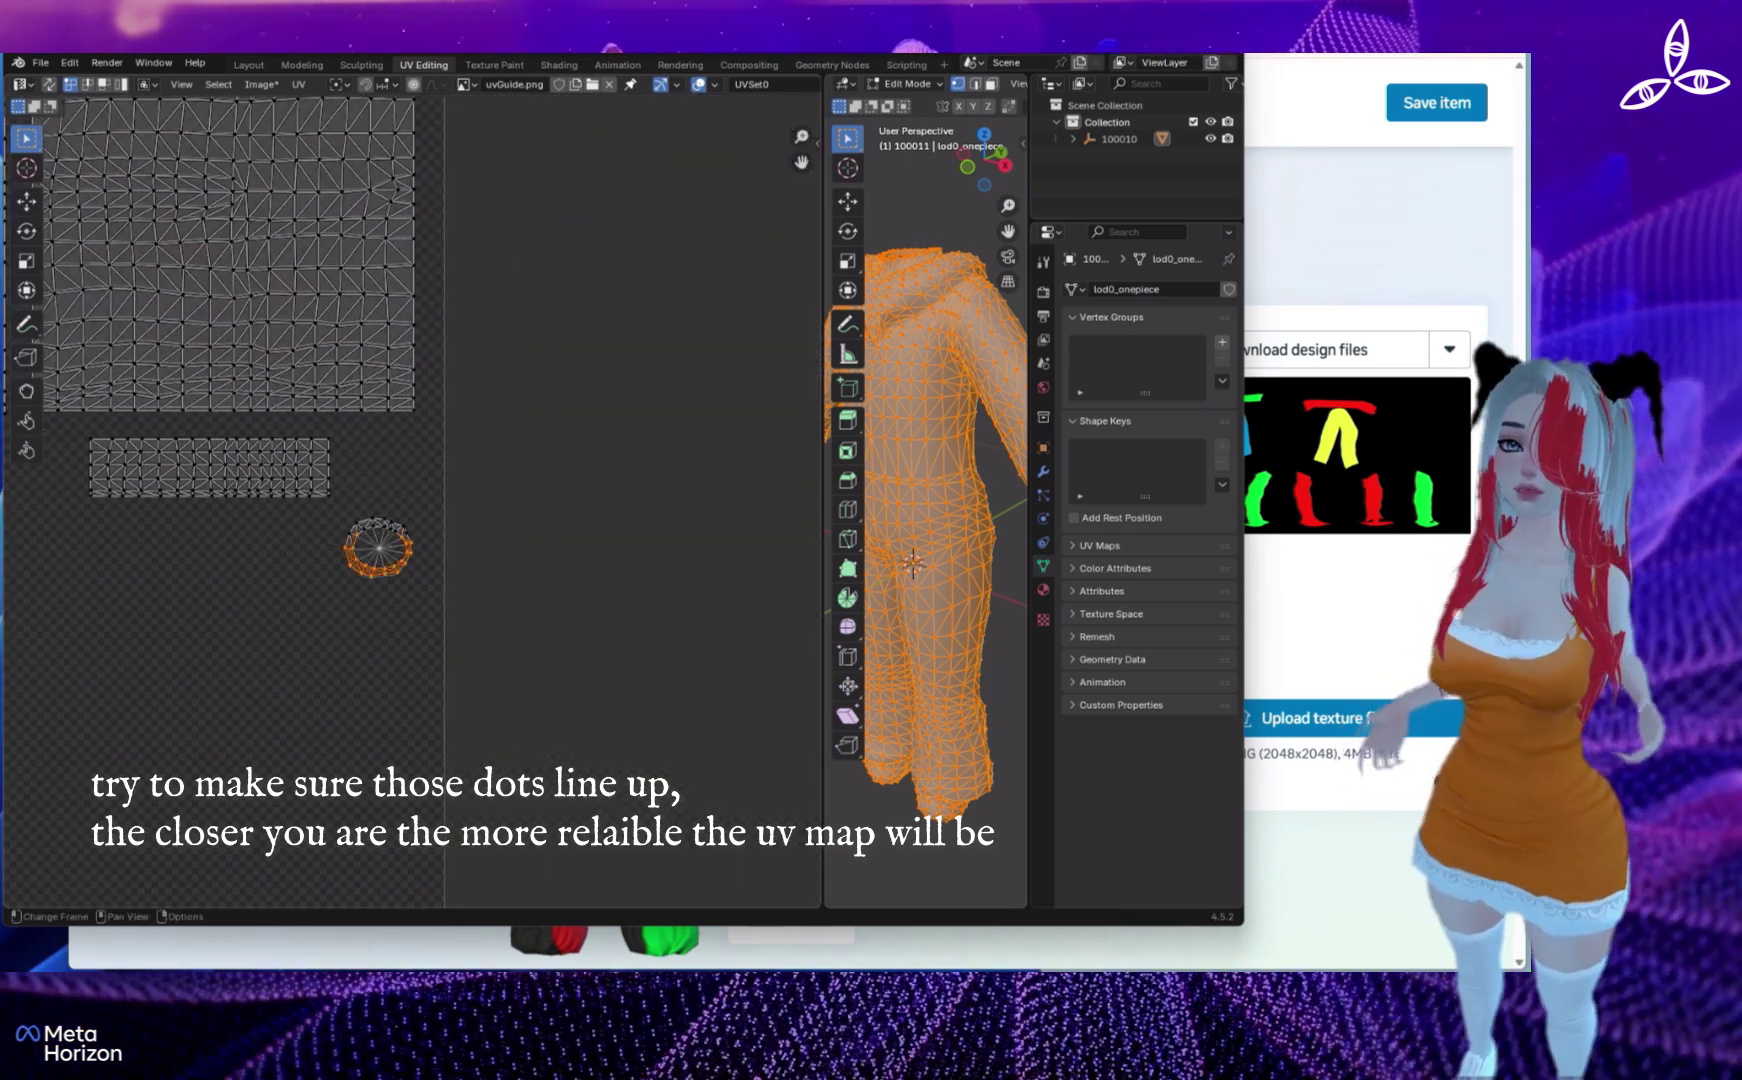
scroll(411, 512, "up", 5)
key("ctrl+l")
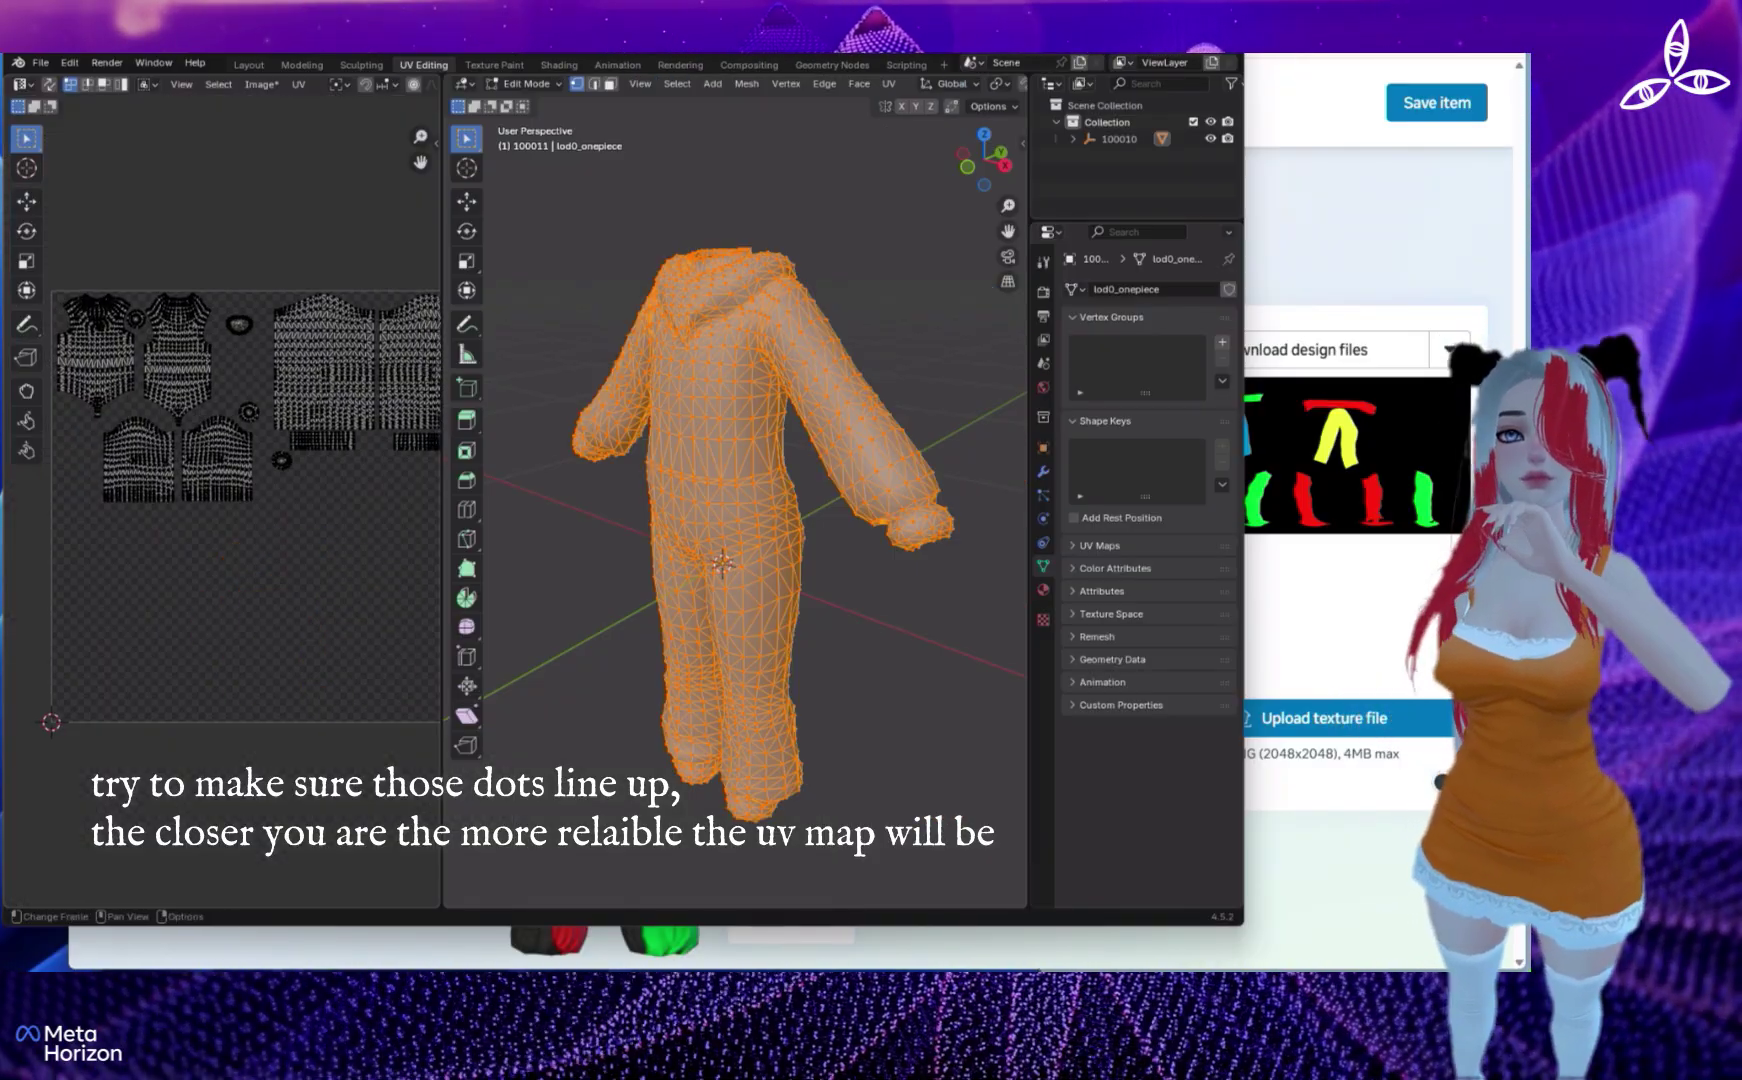
- Create a new blank image named UV Output Correct at 2048 × 2048 px with alpha
left_click(262, 85)
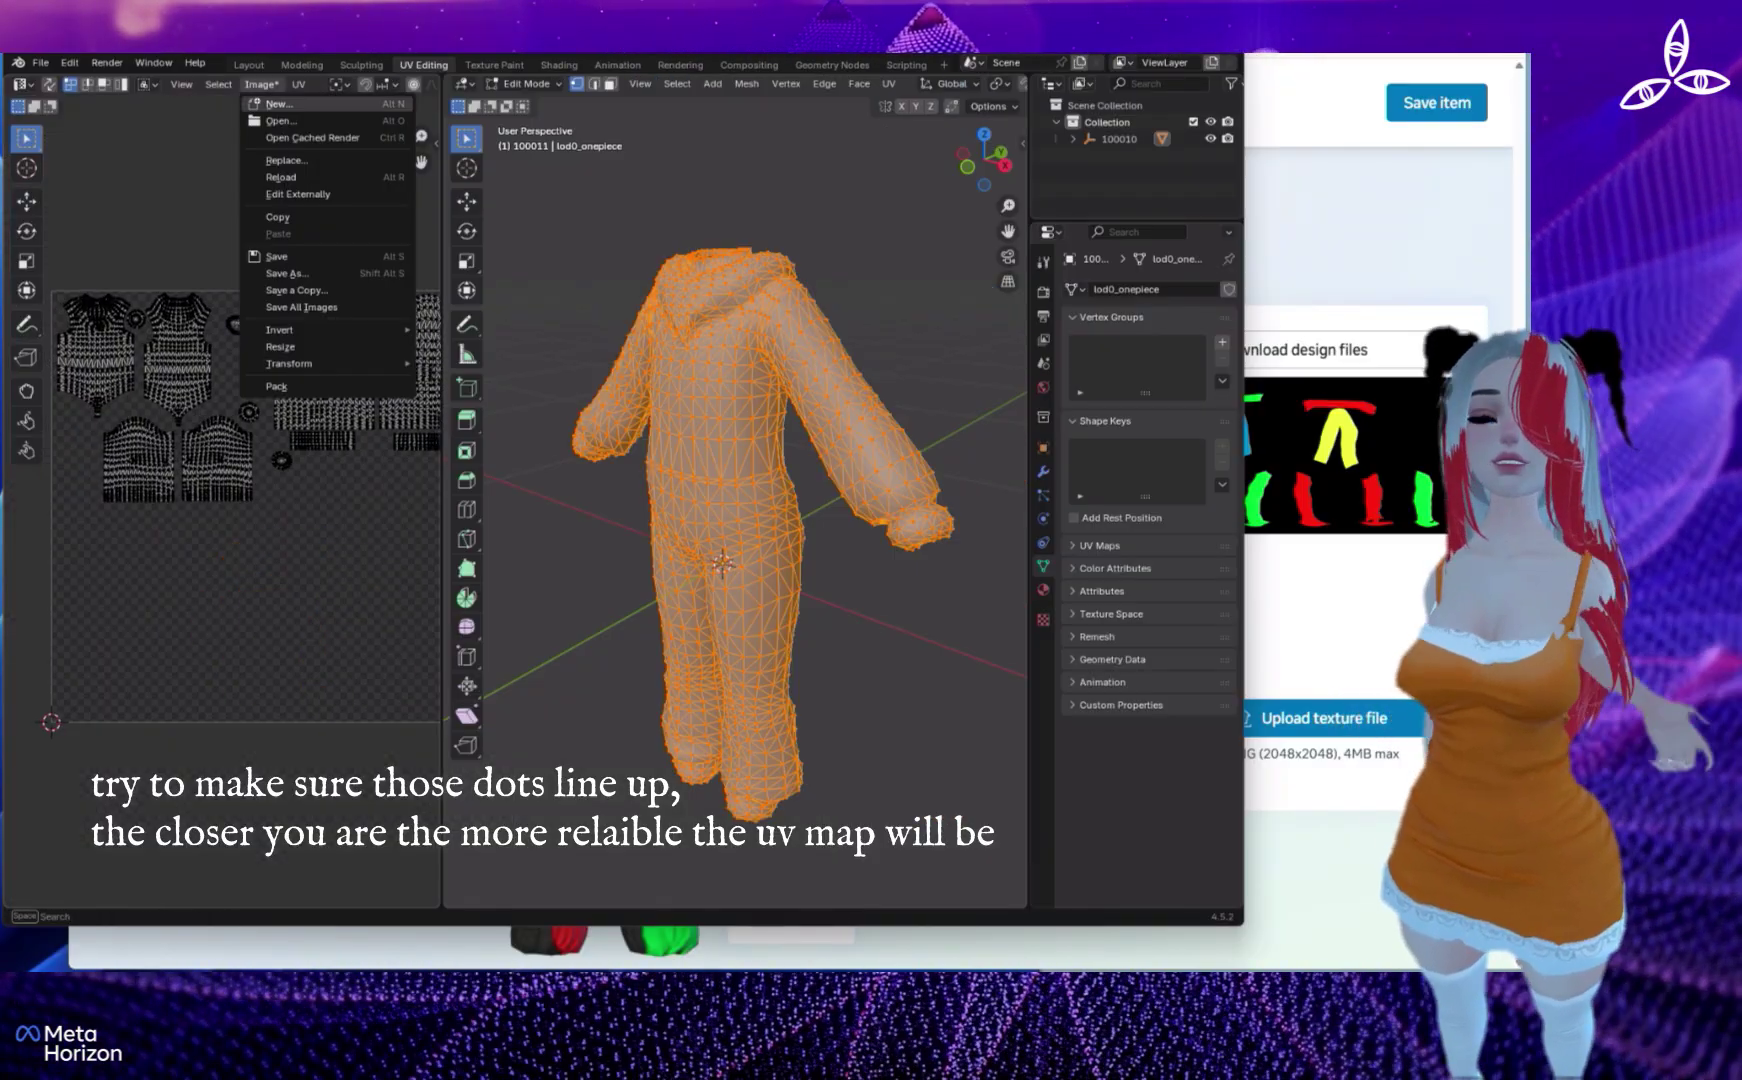
left_click(290, 104)
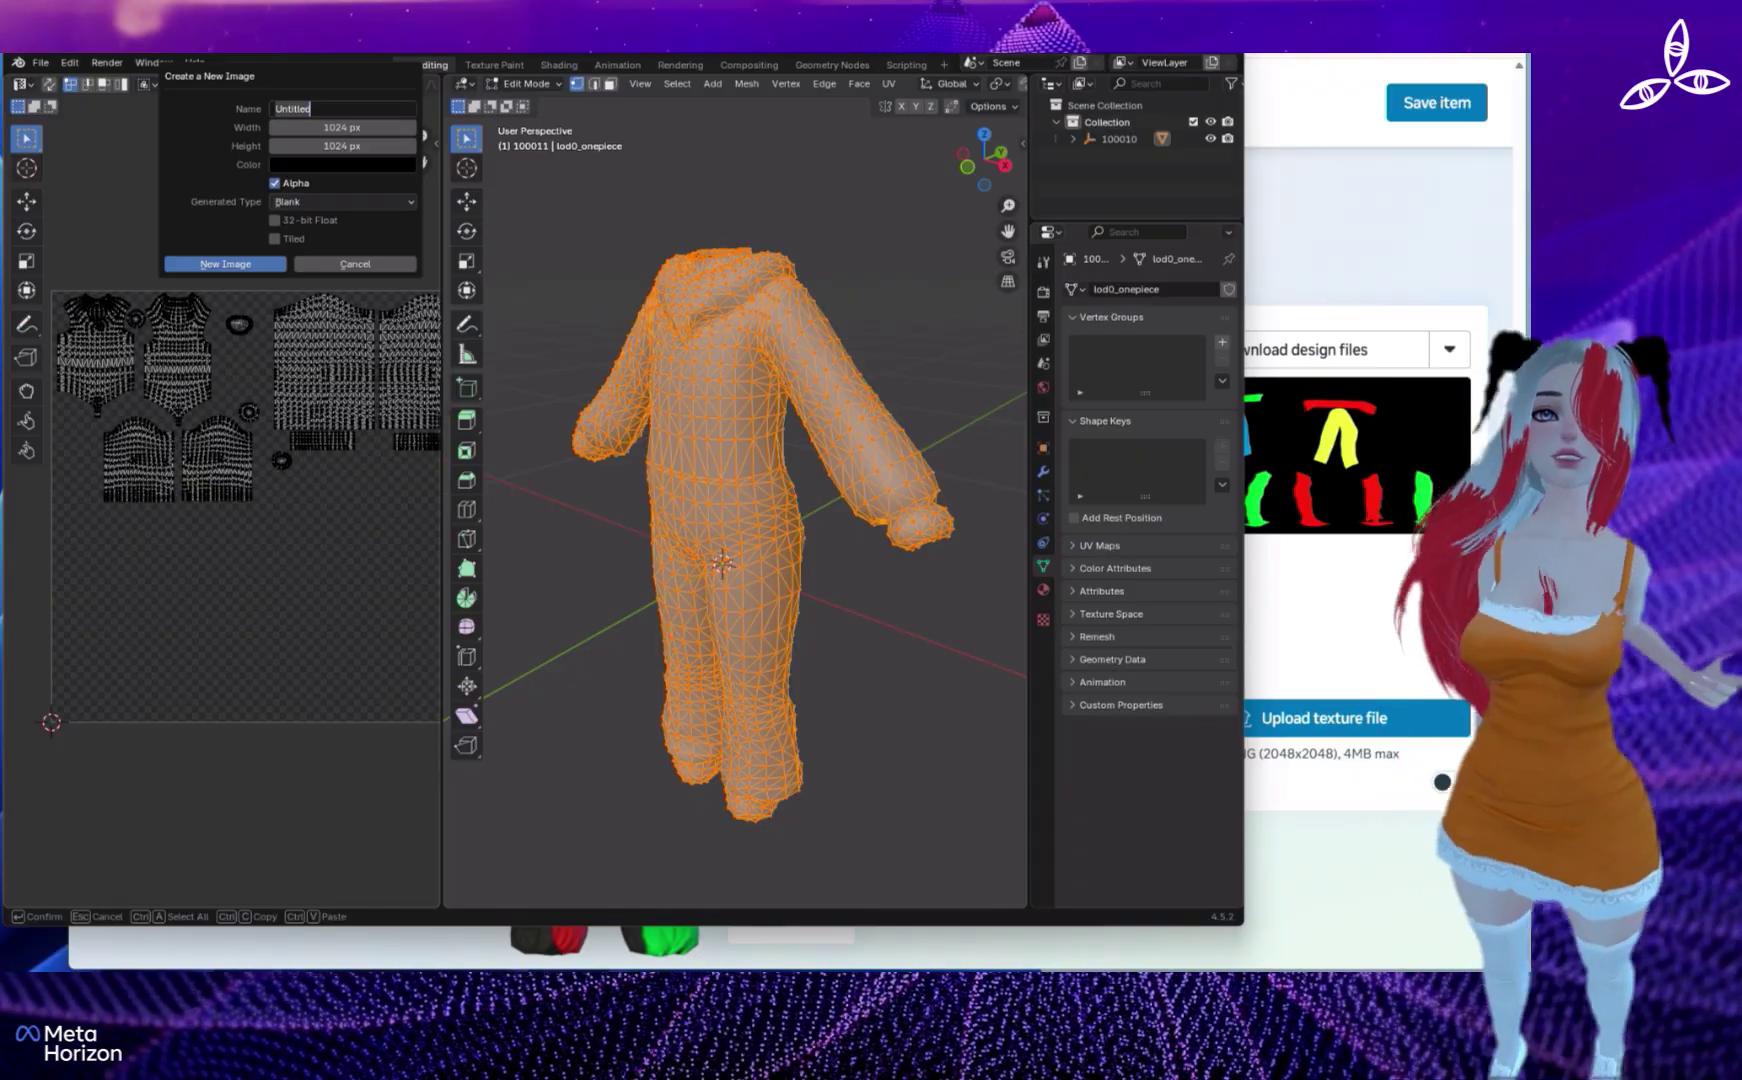
type("UV Output Correct")
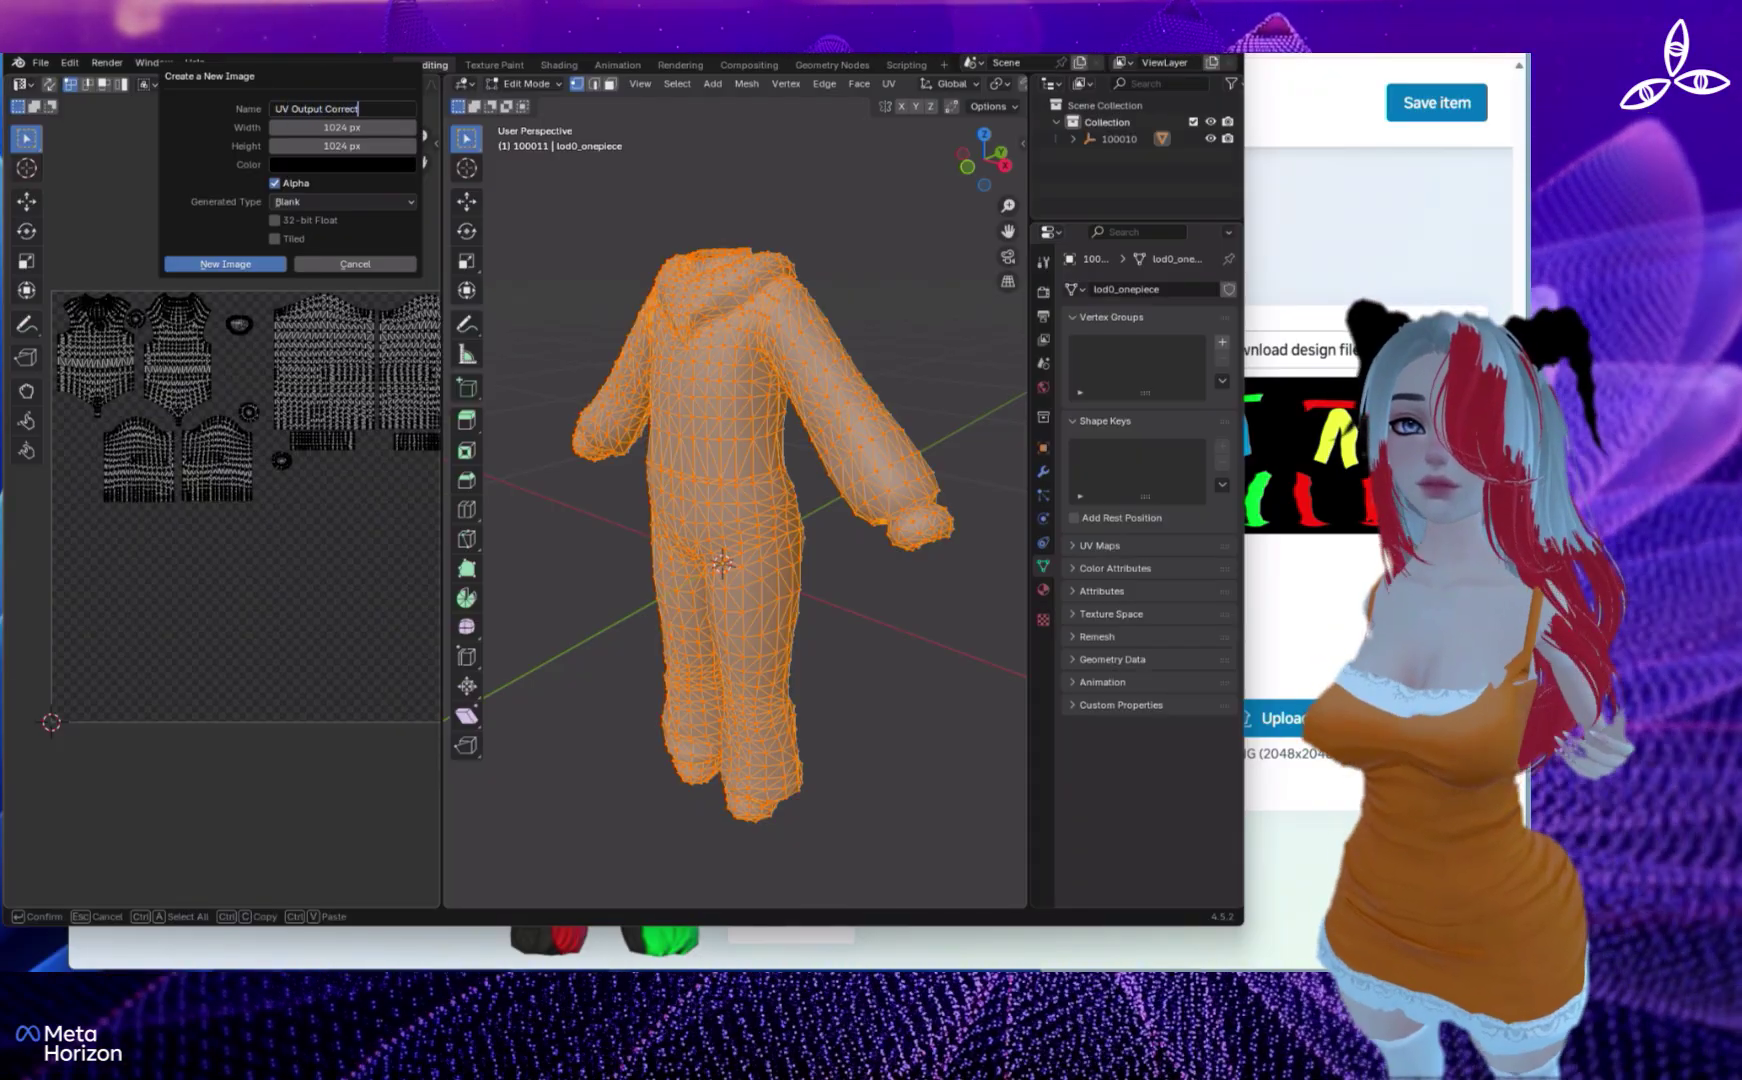
key("Tab")
type("20")
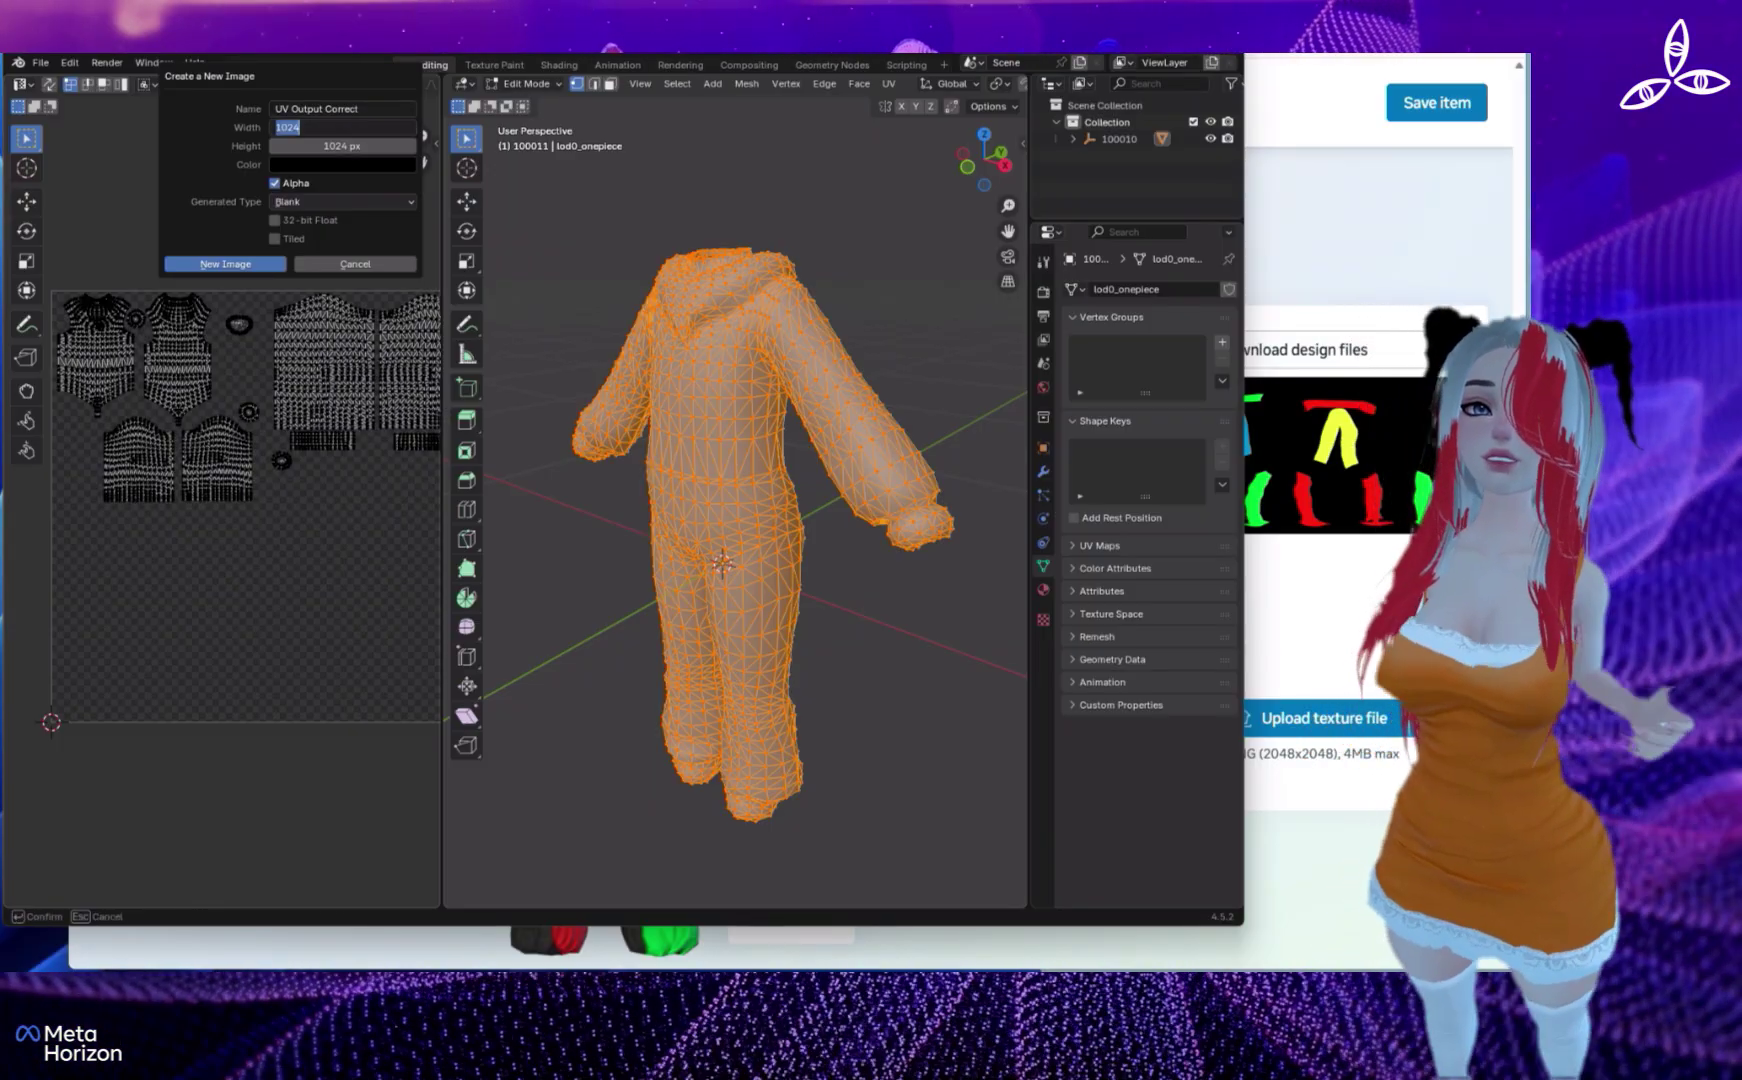
type("48")
key("Tab")
type("2048")
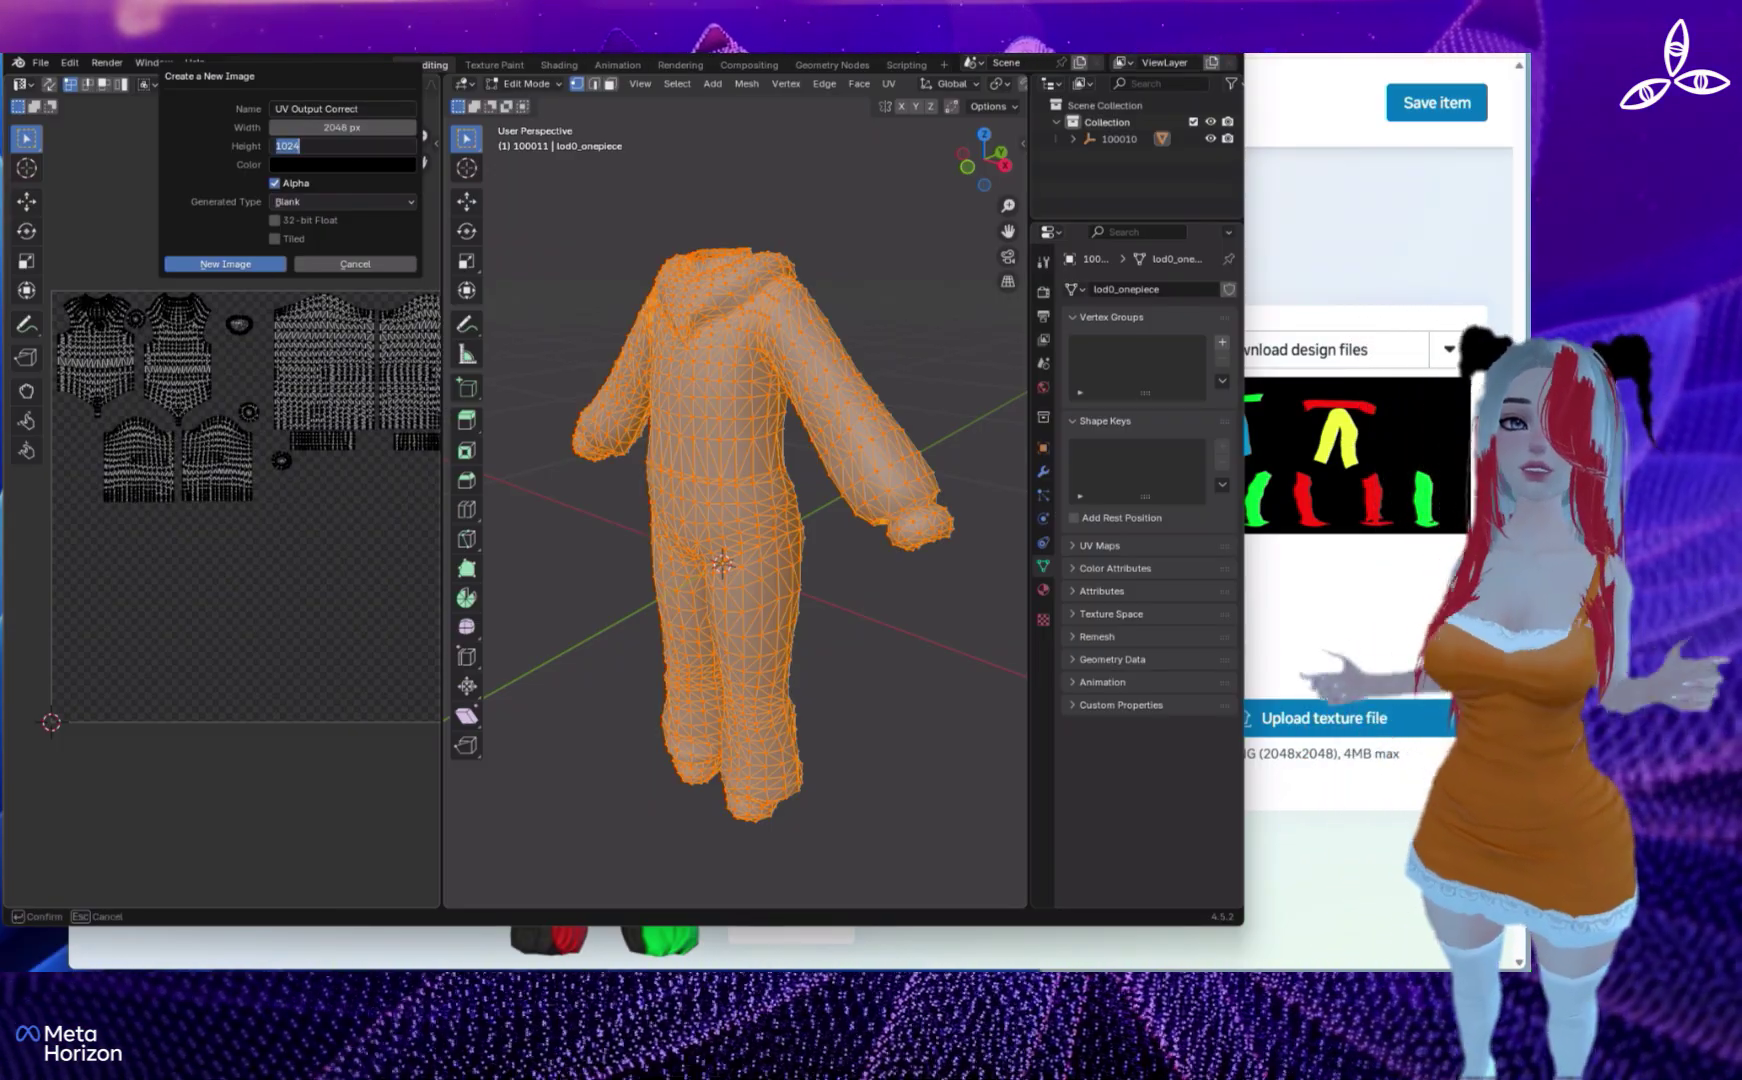
key("Return")
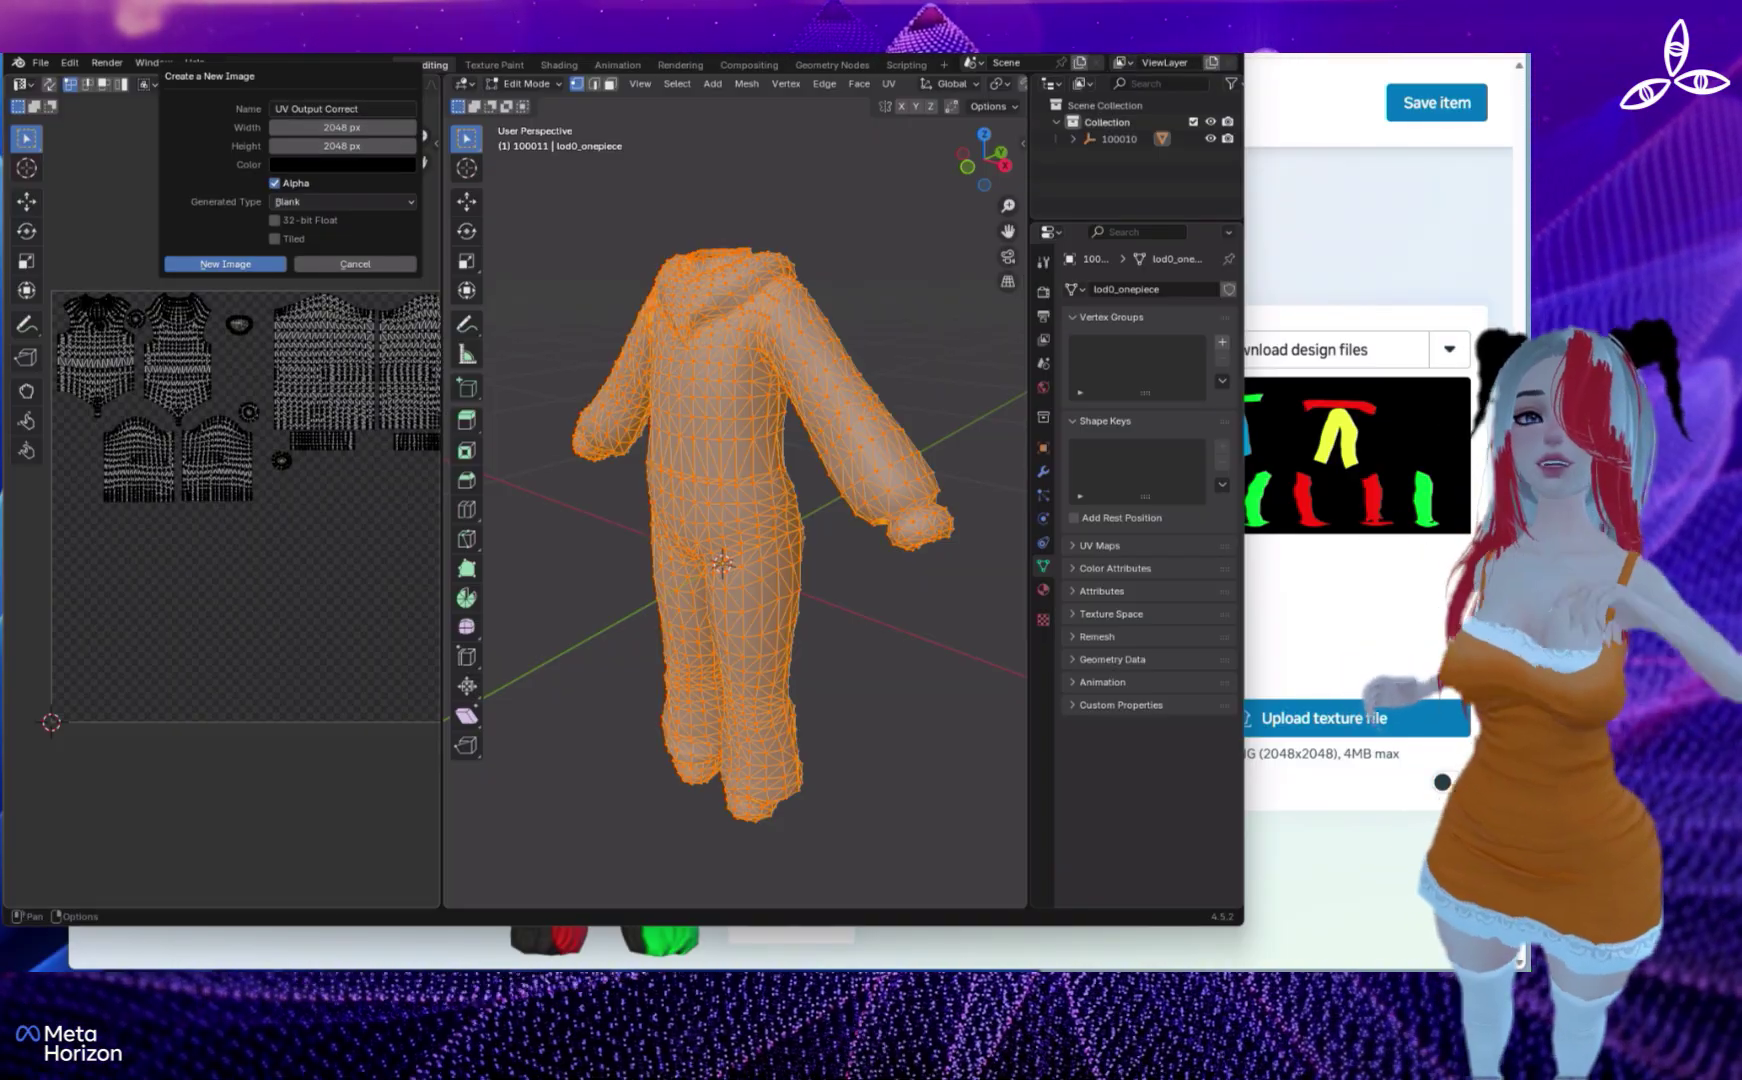
left_click(225, 264)
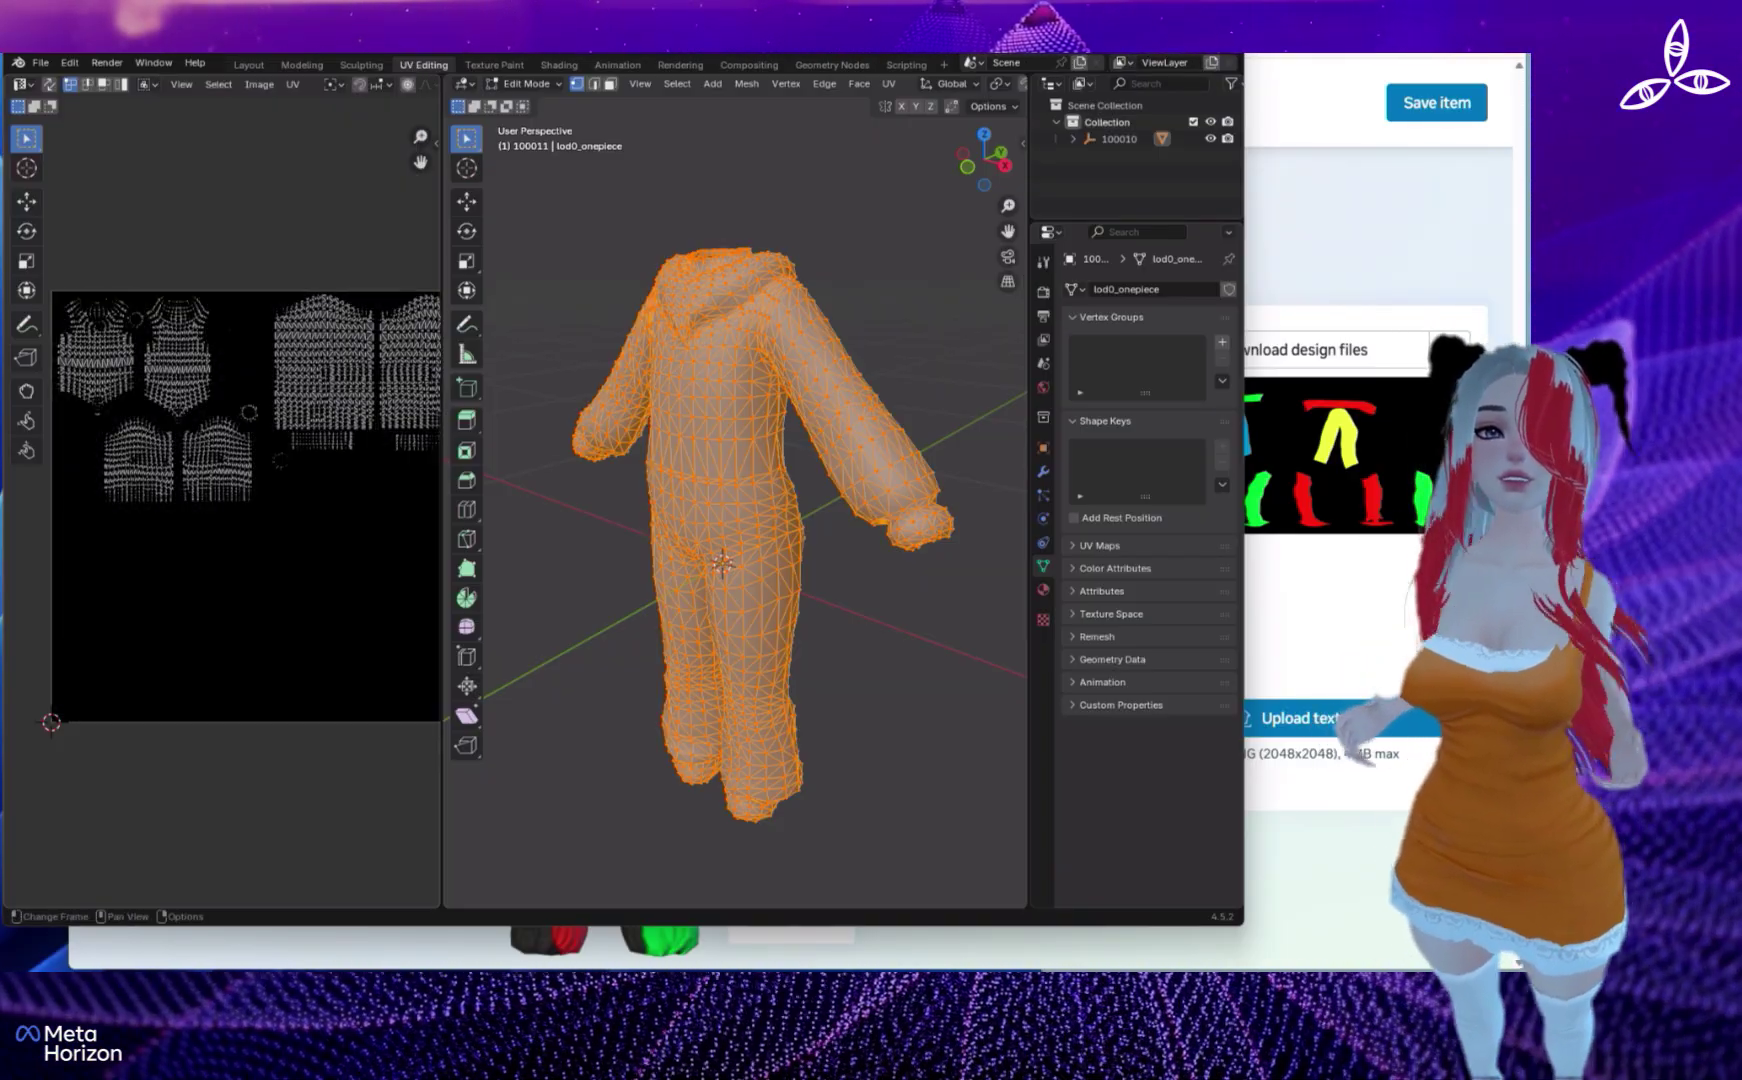
- Widen the UV editor so more of the islands fit on the new black image
scroll(224, 513, "up", 3)
scroll(224, 513, "down", 3)
scroll(224, 513, "up", 1)
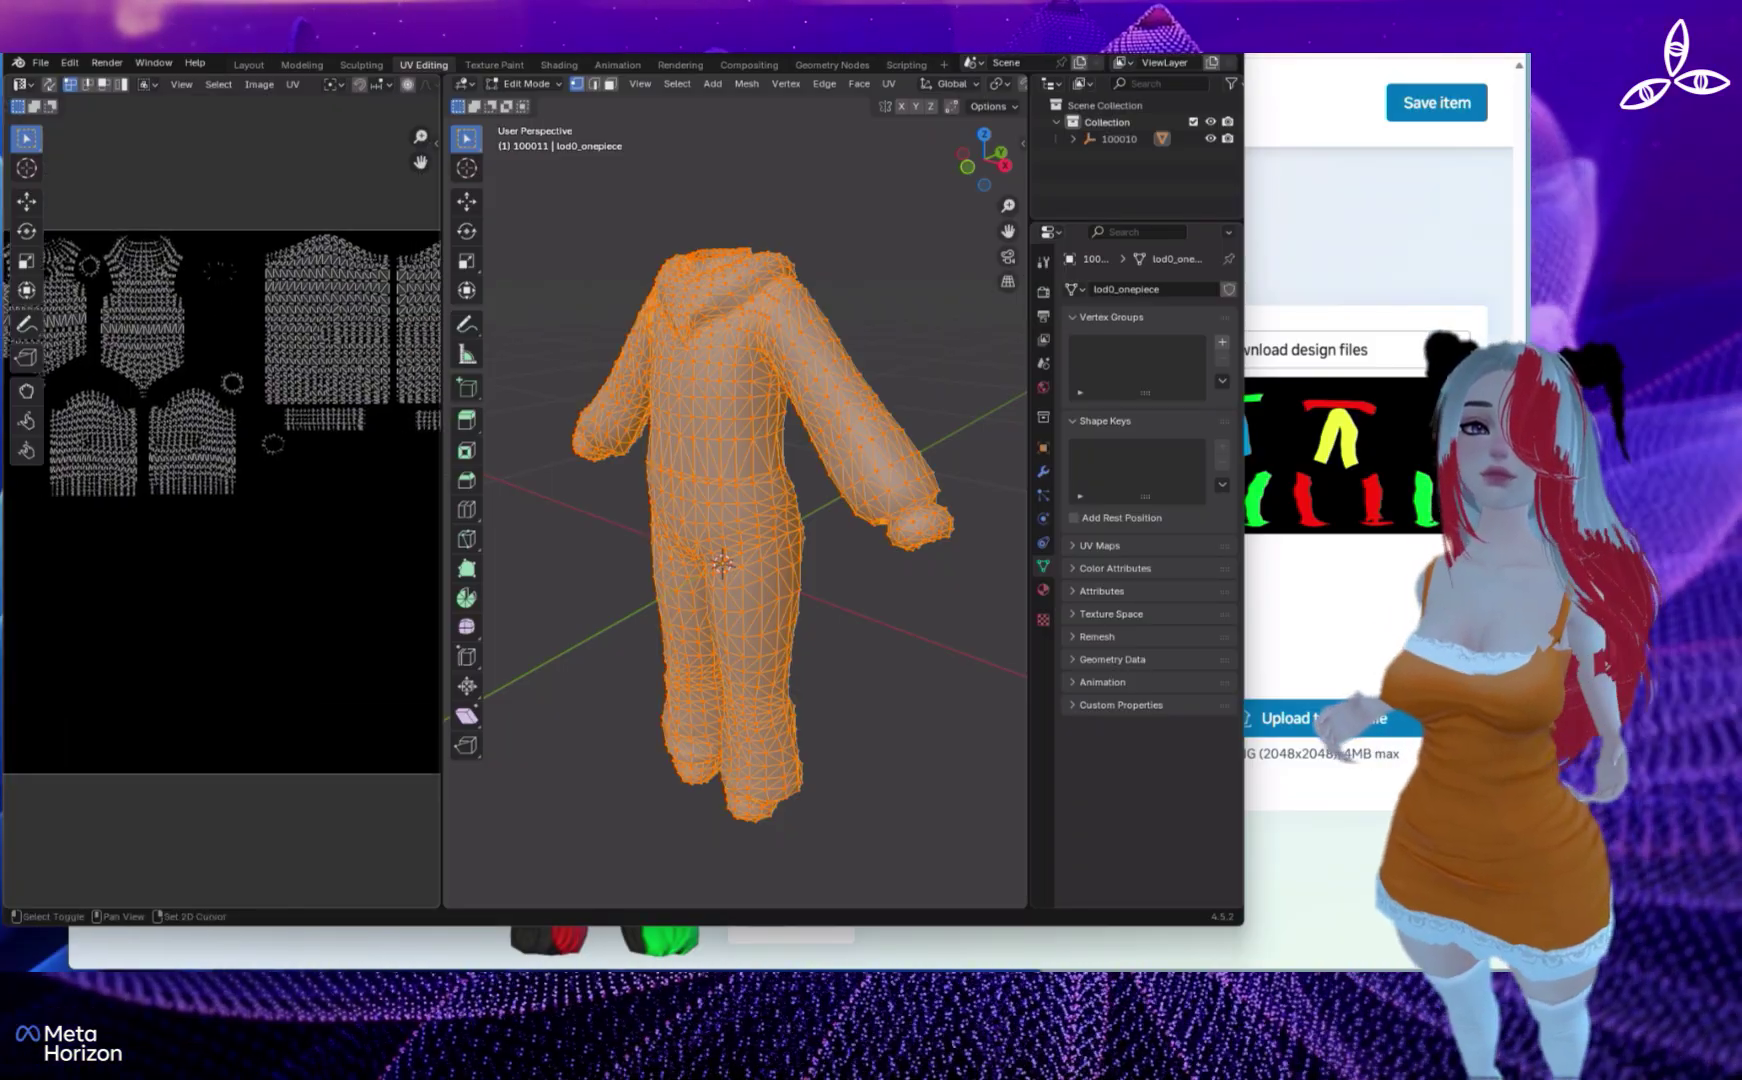
left_click_drag(442, 500, 537, 500)
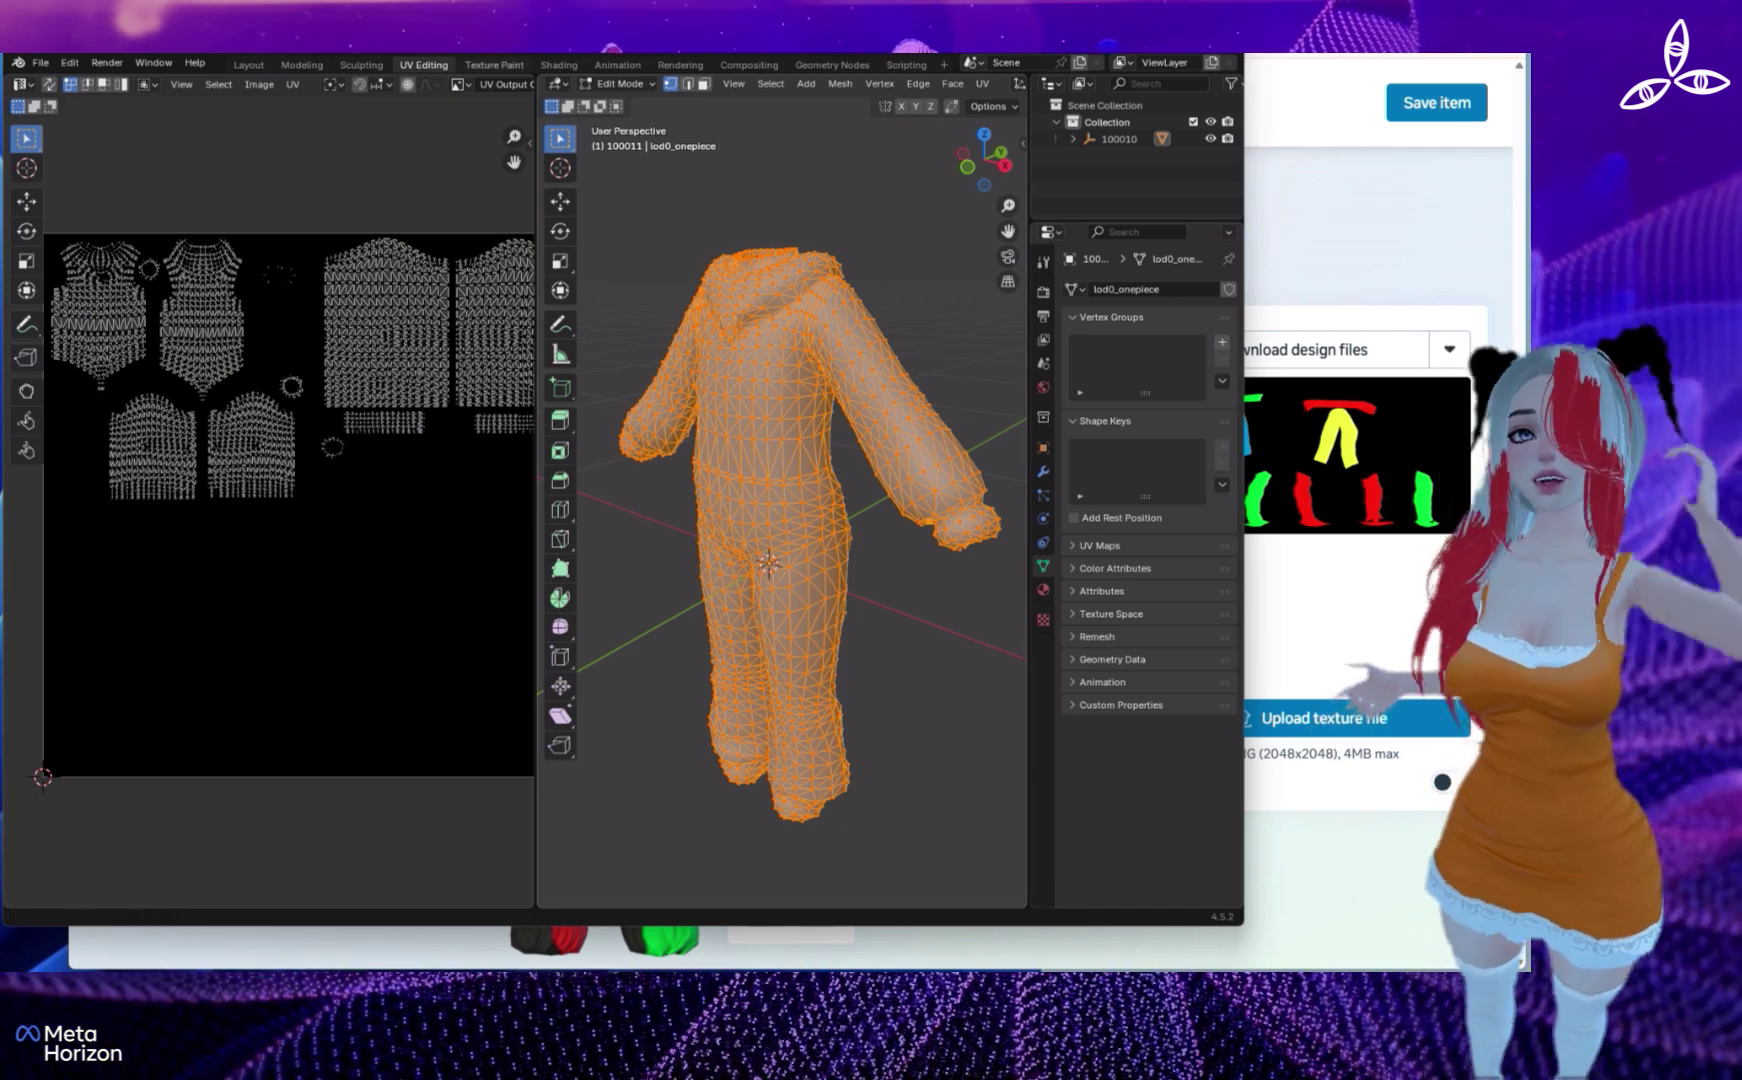
- In the Texture Paint workspace, display the UV Output Correct image and assign it as the material's base color texture
left_click(494, 64)
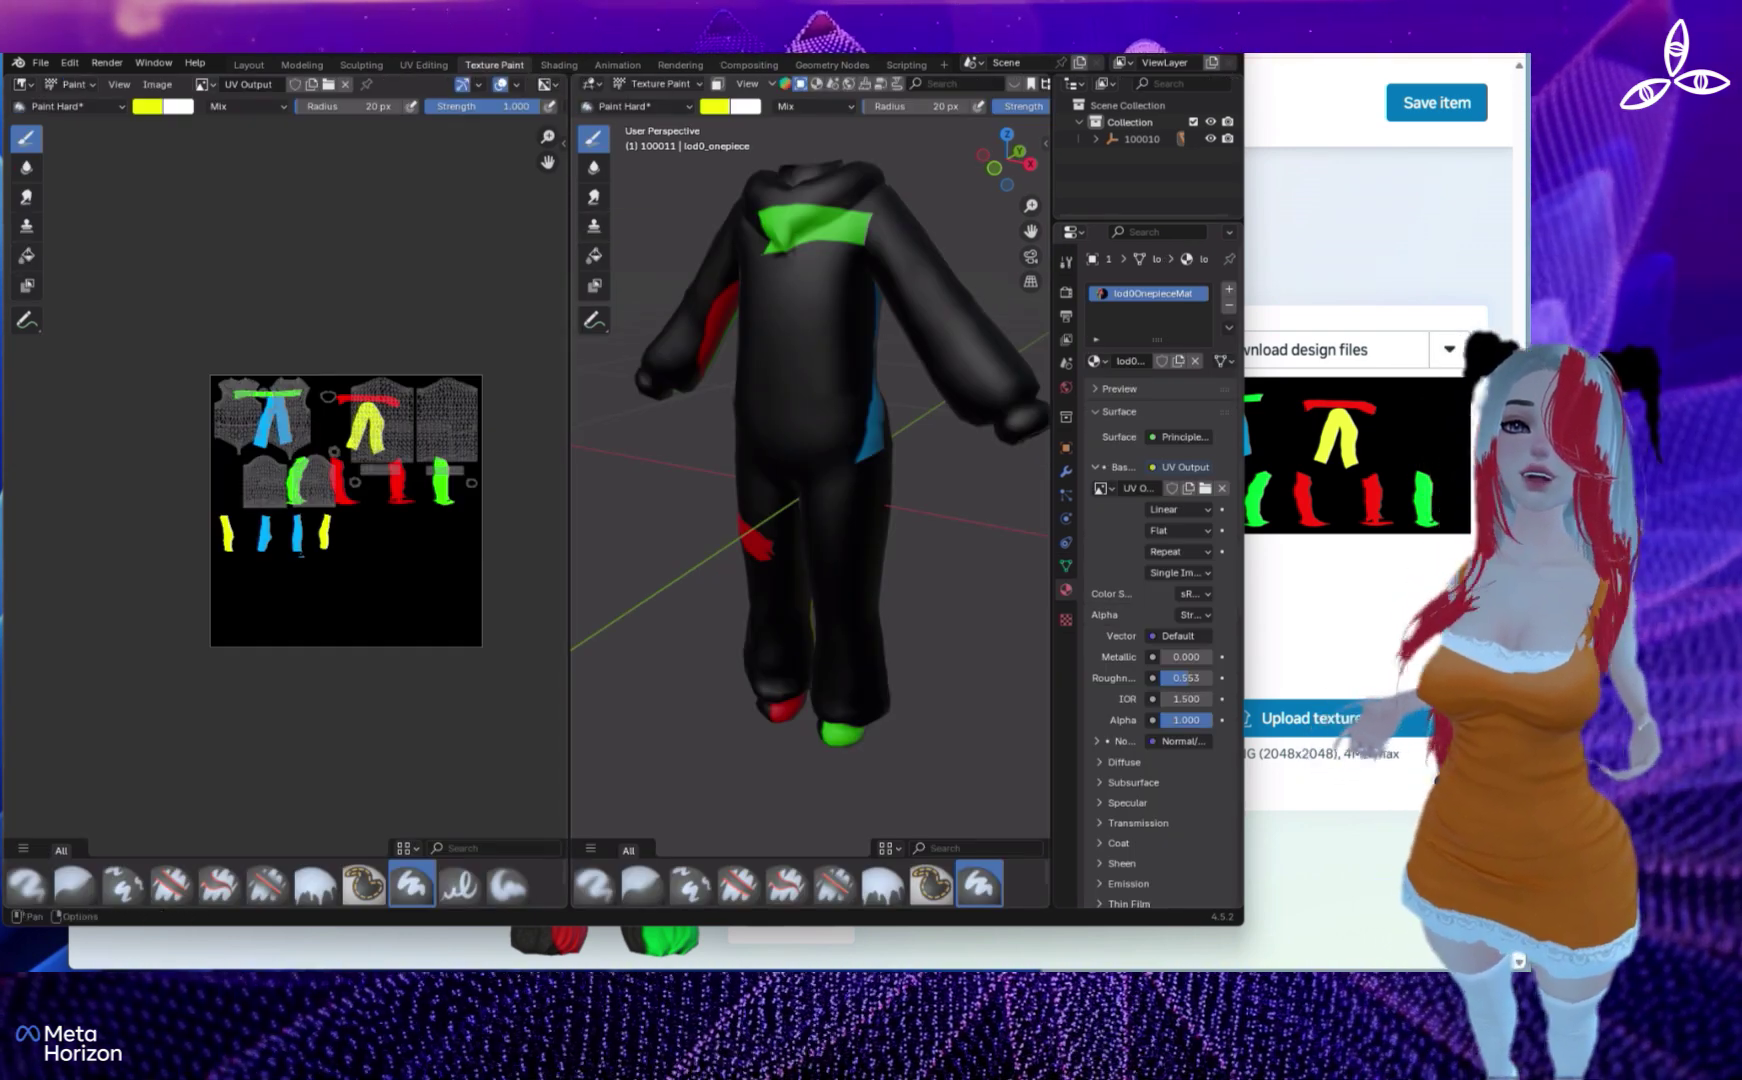
left_click(203, 84)
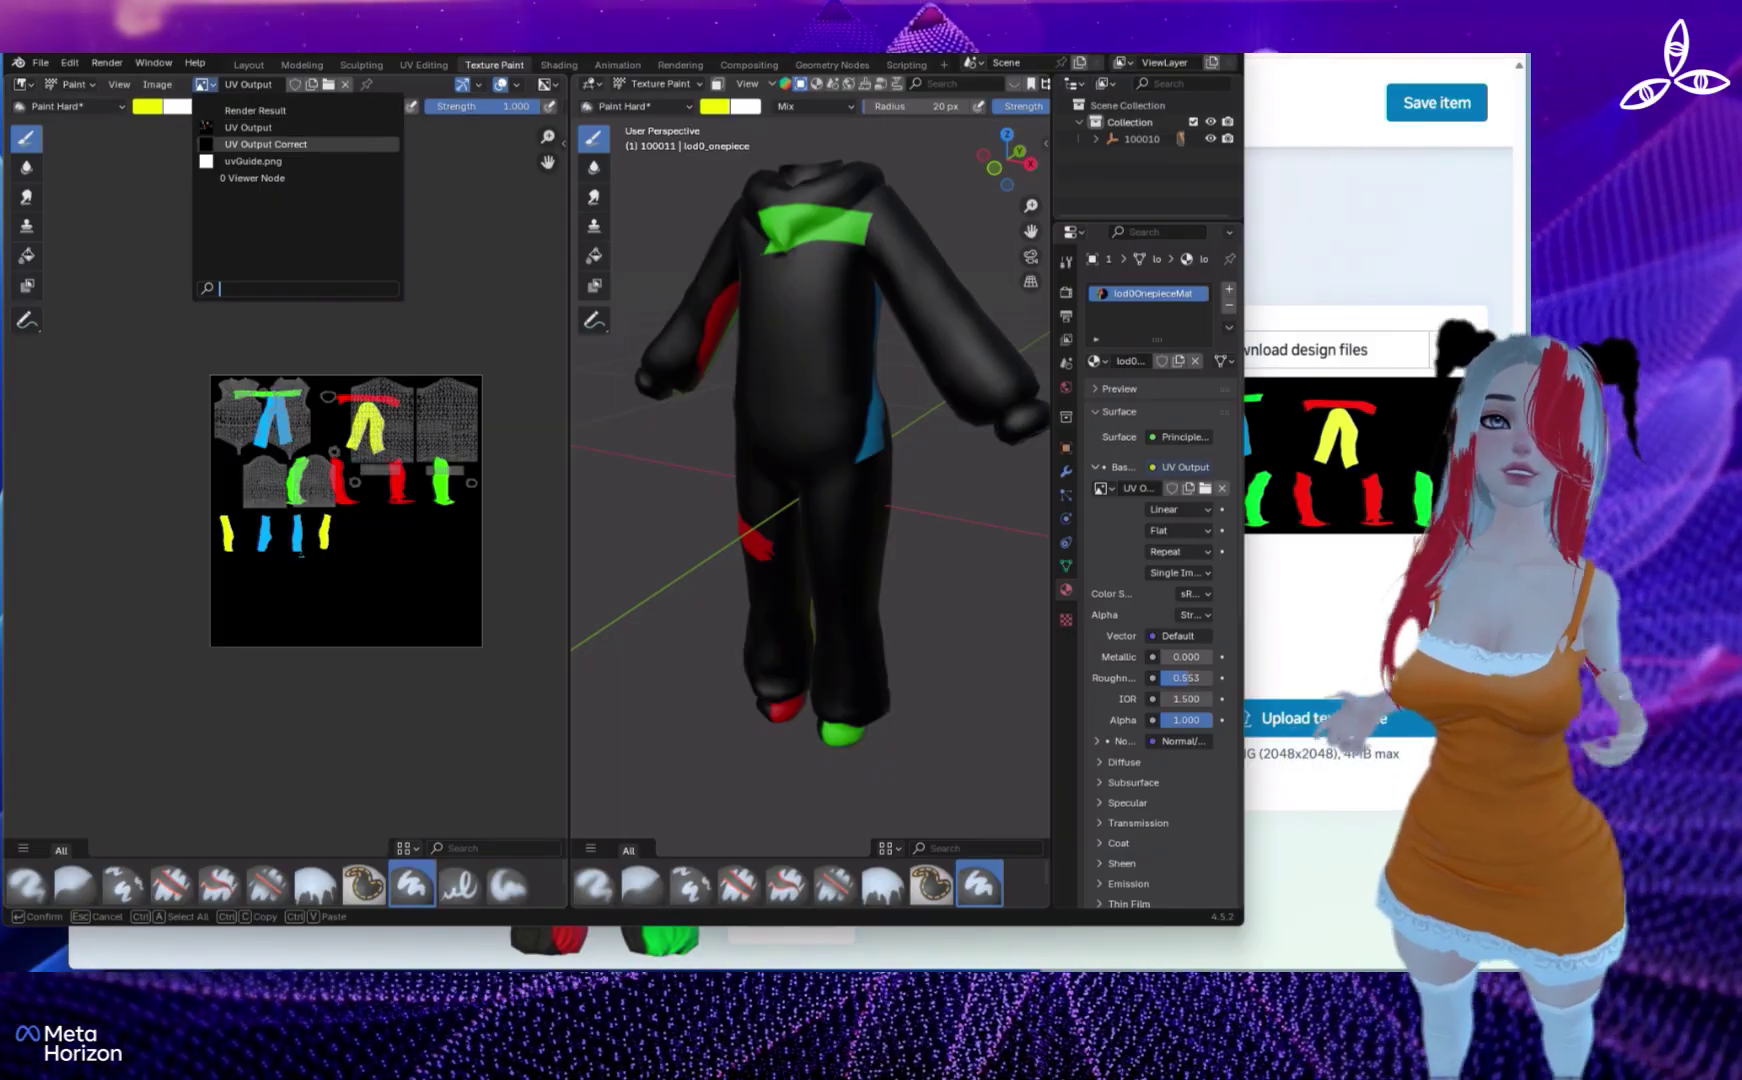
left_click(250, 144)
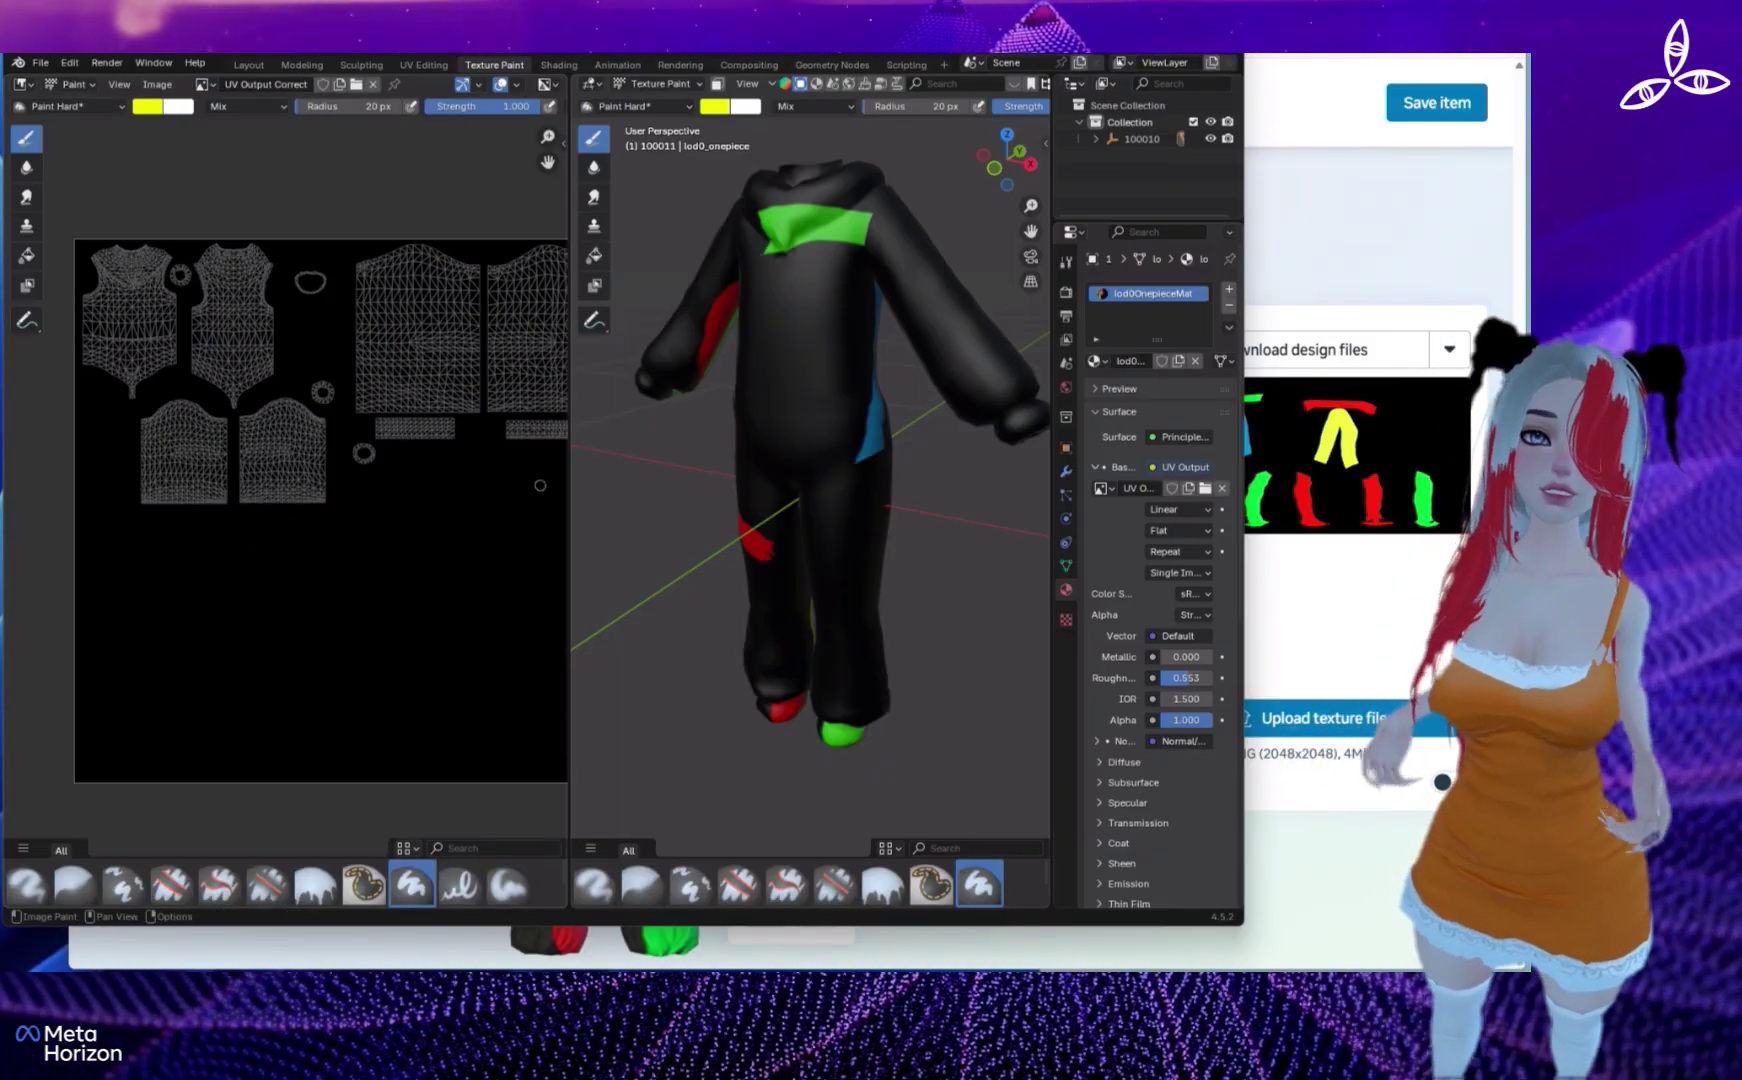
middle_click_drag(510, 515, 455, 534)
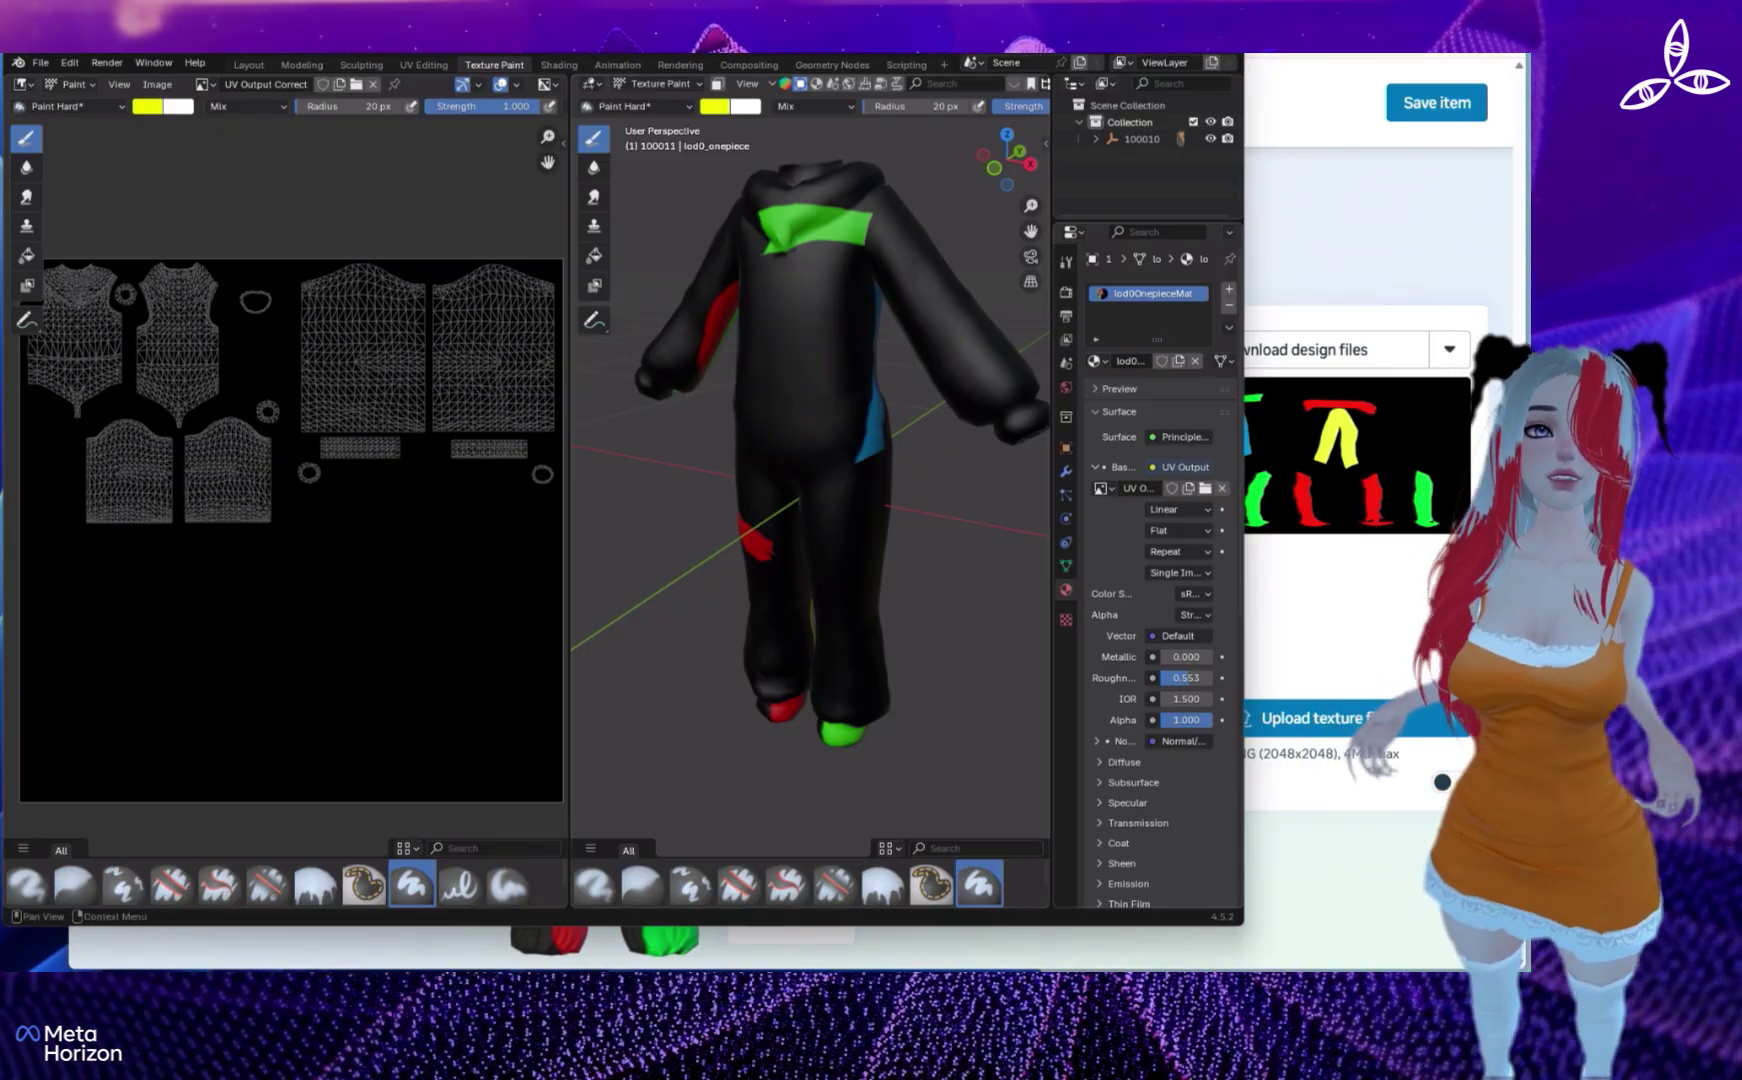
left_click(1103, 489)
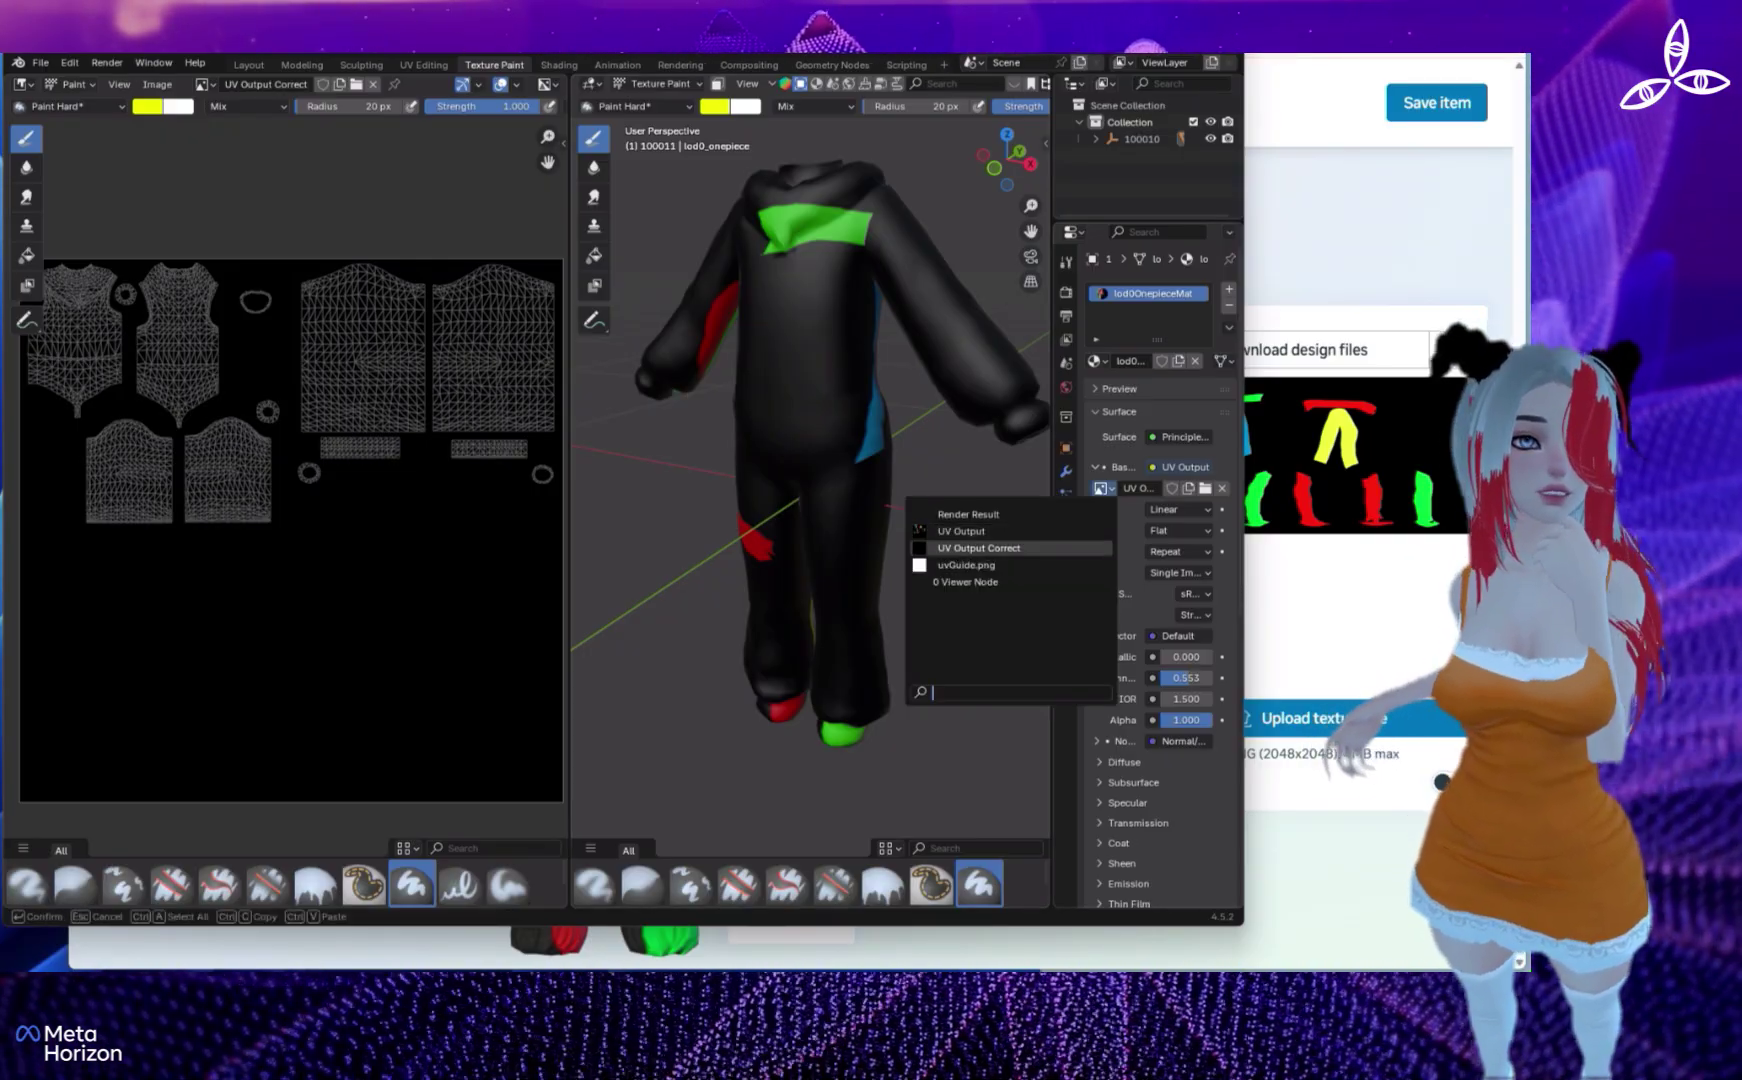
left_click(1020, 551)
- Paint a green (#28FF00) inverted V on the garment's front, from the chest down both legs
middle_click_drag(900, 480, 655, 189)
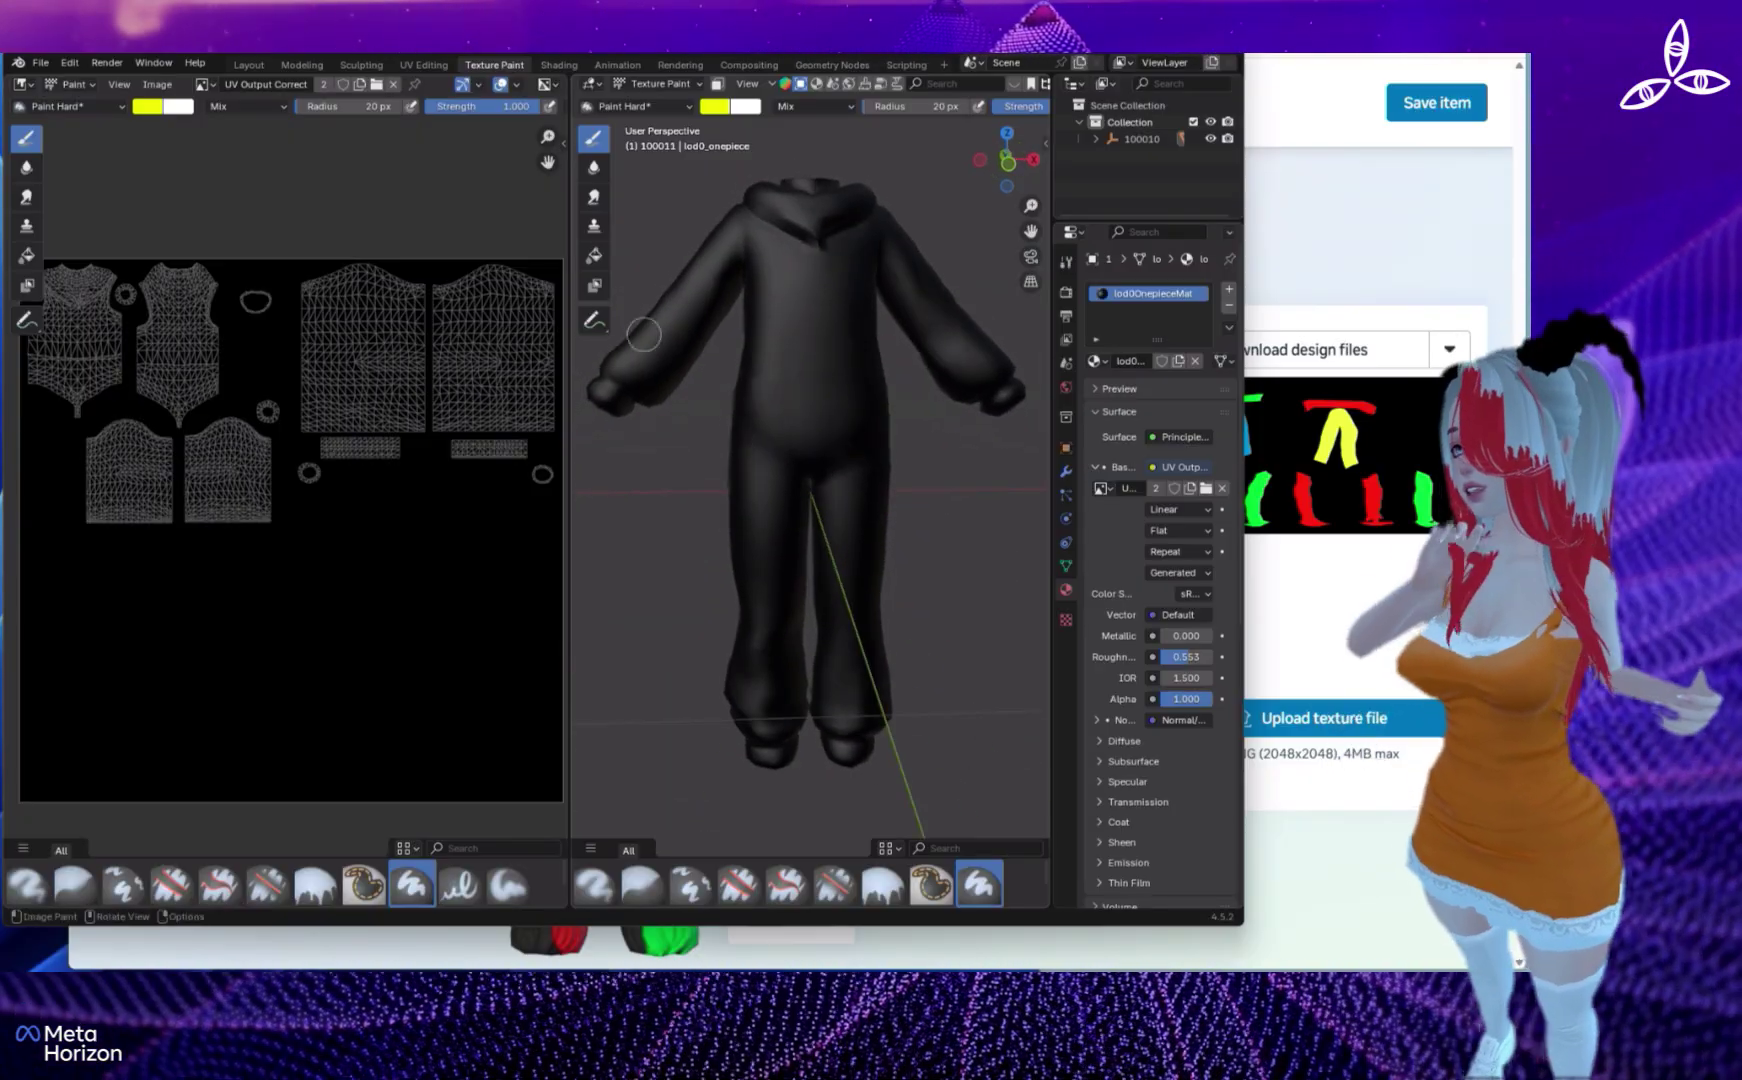
left_click(714, 106)
left_click(711, 170)
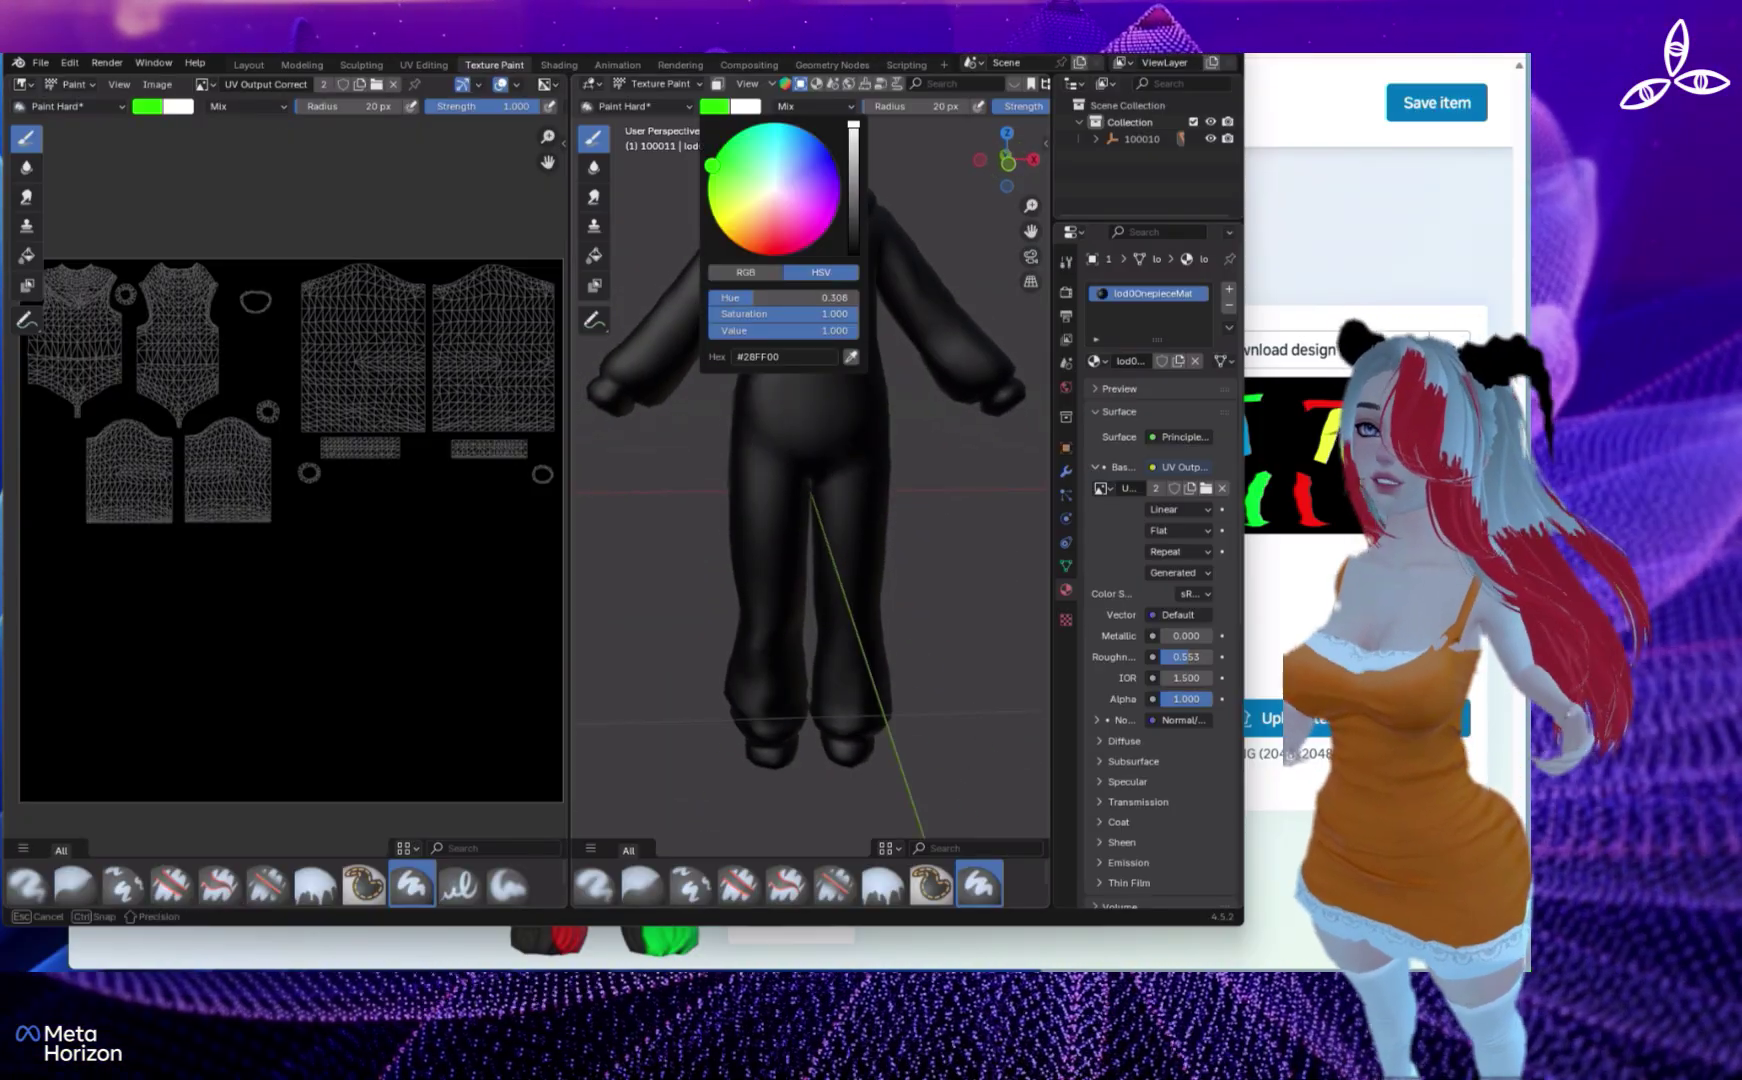
mouse_move(766, 731)
left_mouse_down()
mouse_move(777, 395)
mouse_move(823, 268)
mouse_move(855, 740)
left_mouse_up()
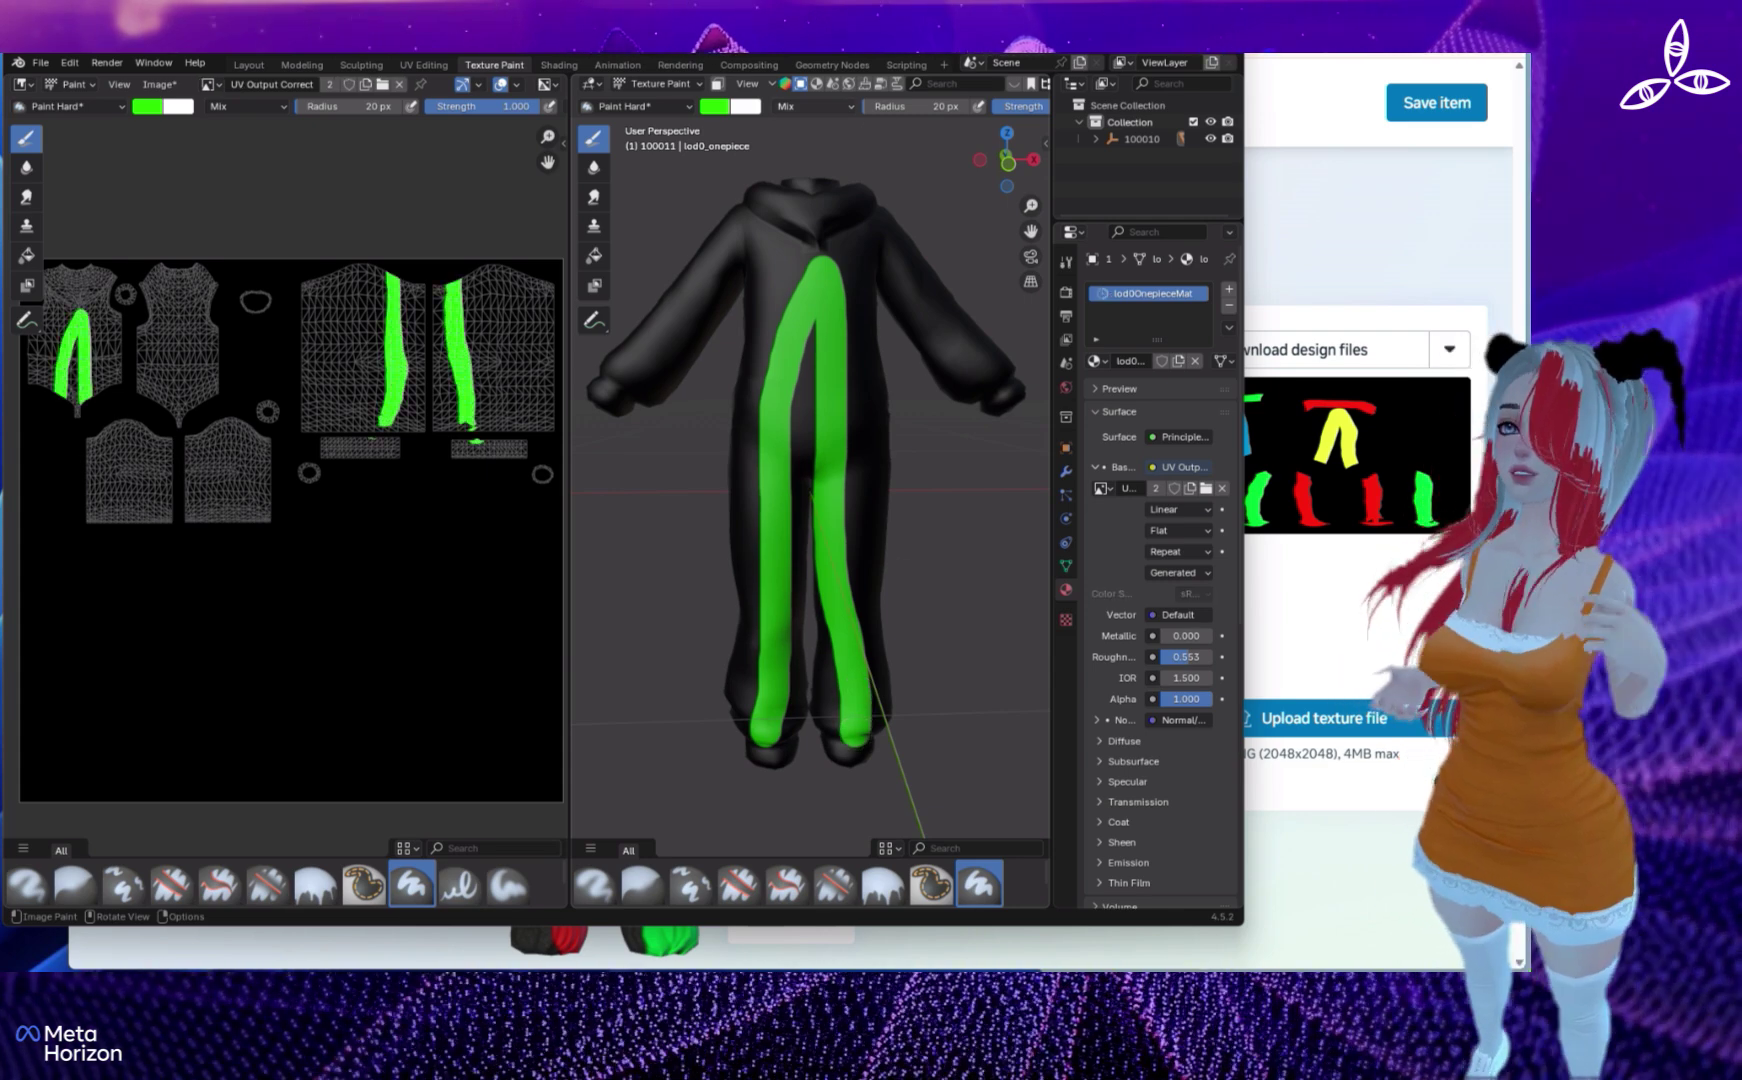
- Paint a red stripe across the front of the garment, running along both sleeves and over the upper chest
left_click(714, 106)
left_click_drag(790, 297, 711, 297)
left_click_drag(606, 395, 748, 228)
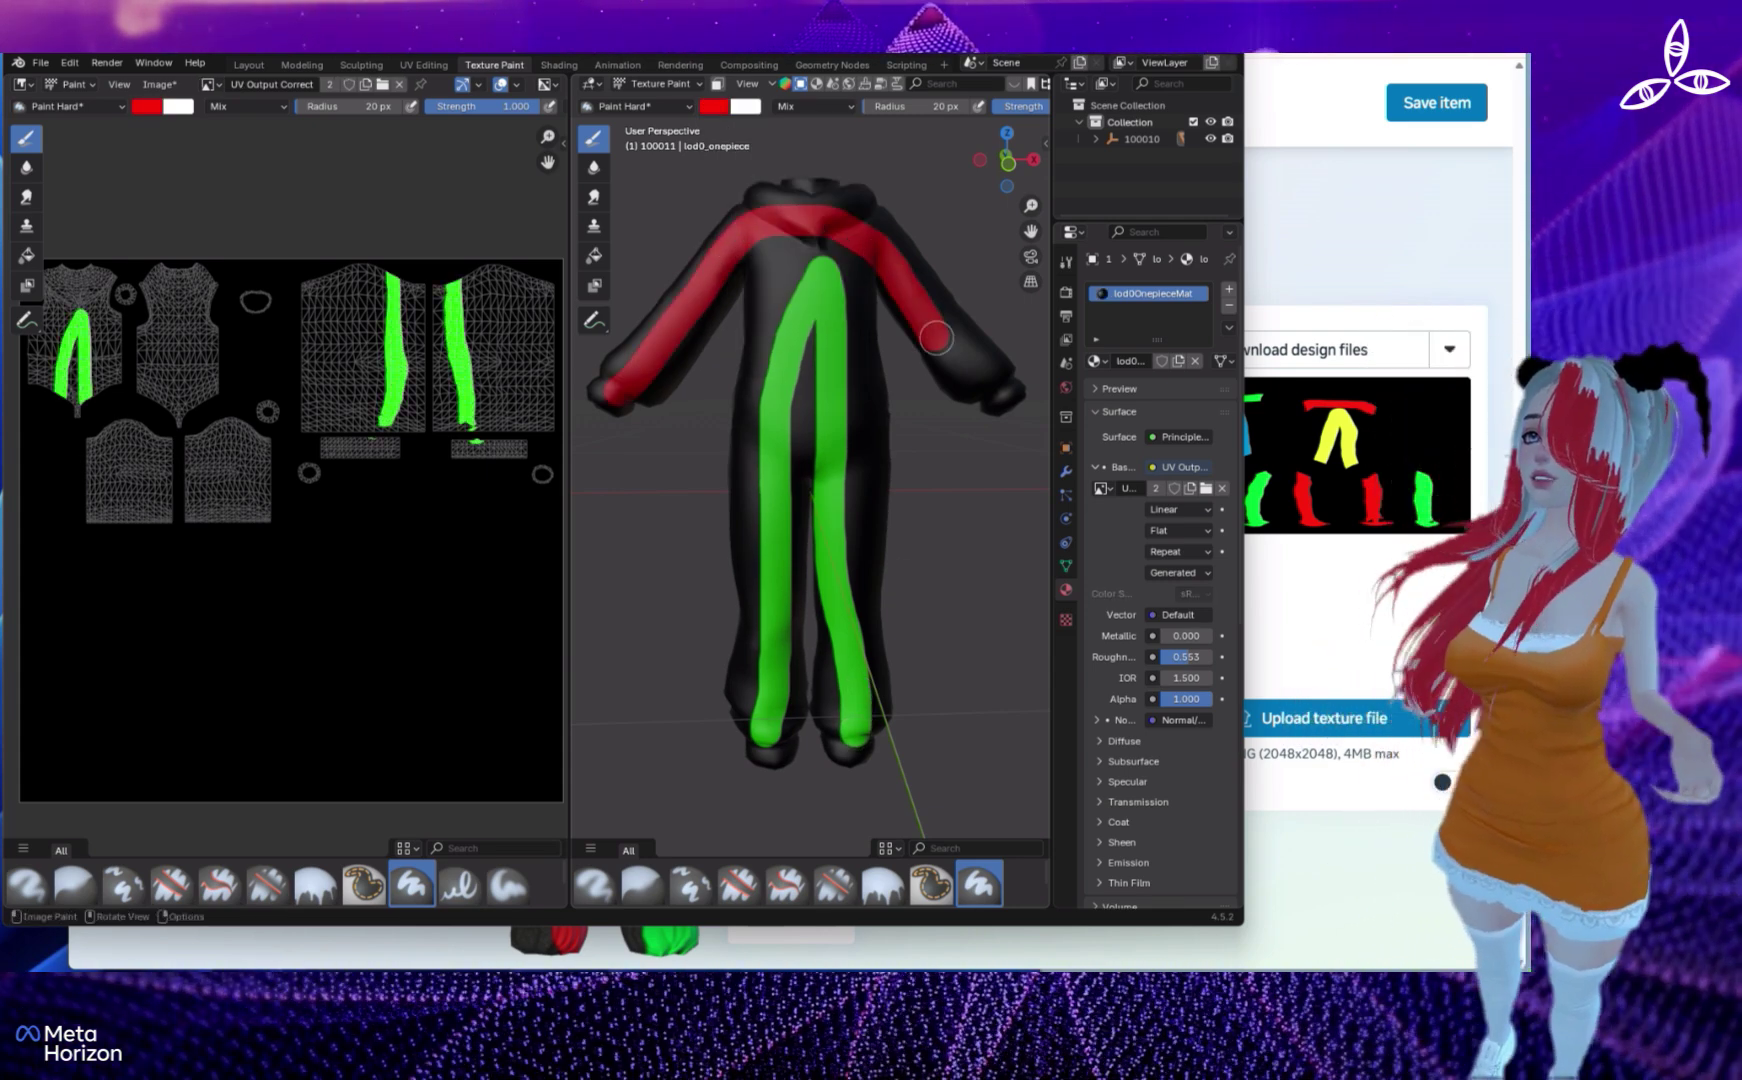
- Paint a blue inverted V on the garment's back, from the hood down both legs to the feet
middle_click_drag(789, 181, 933, 231)
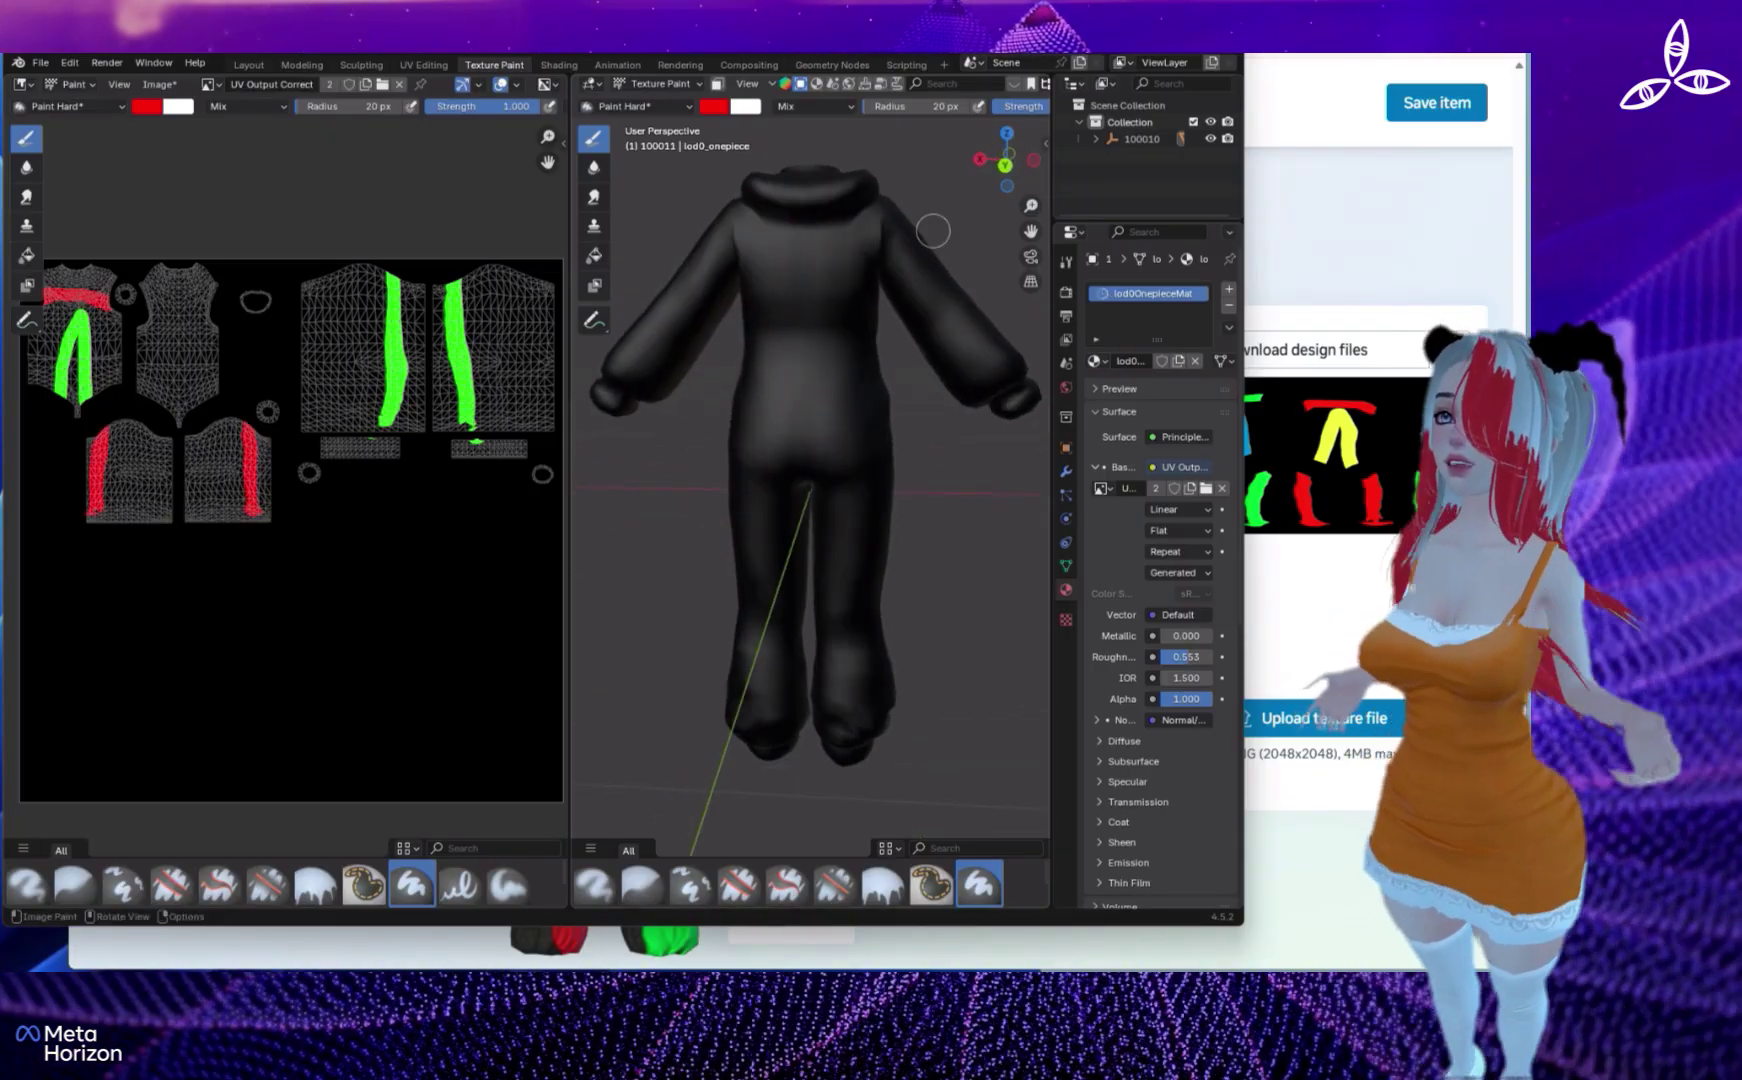
left_click(714, 106)
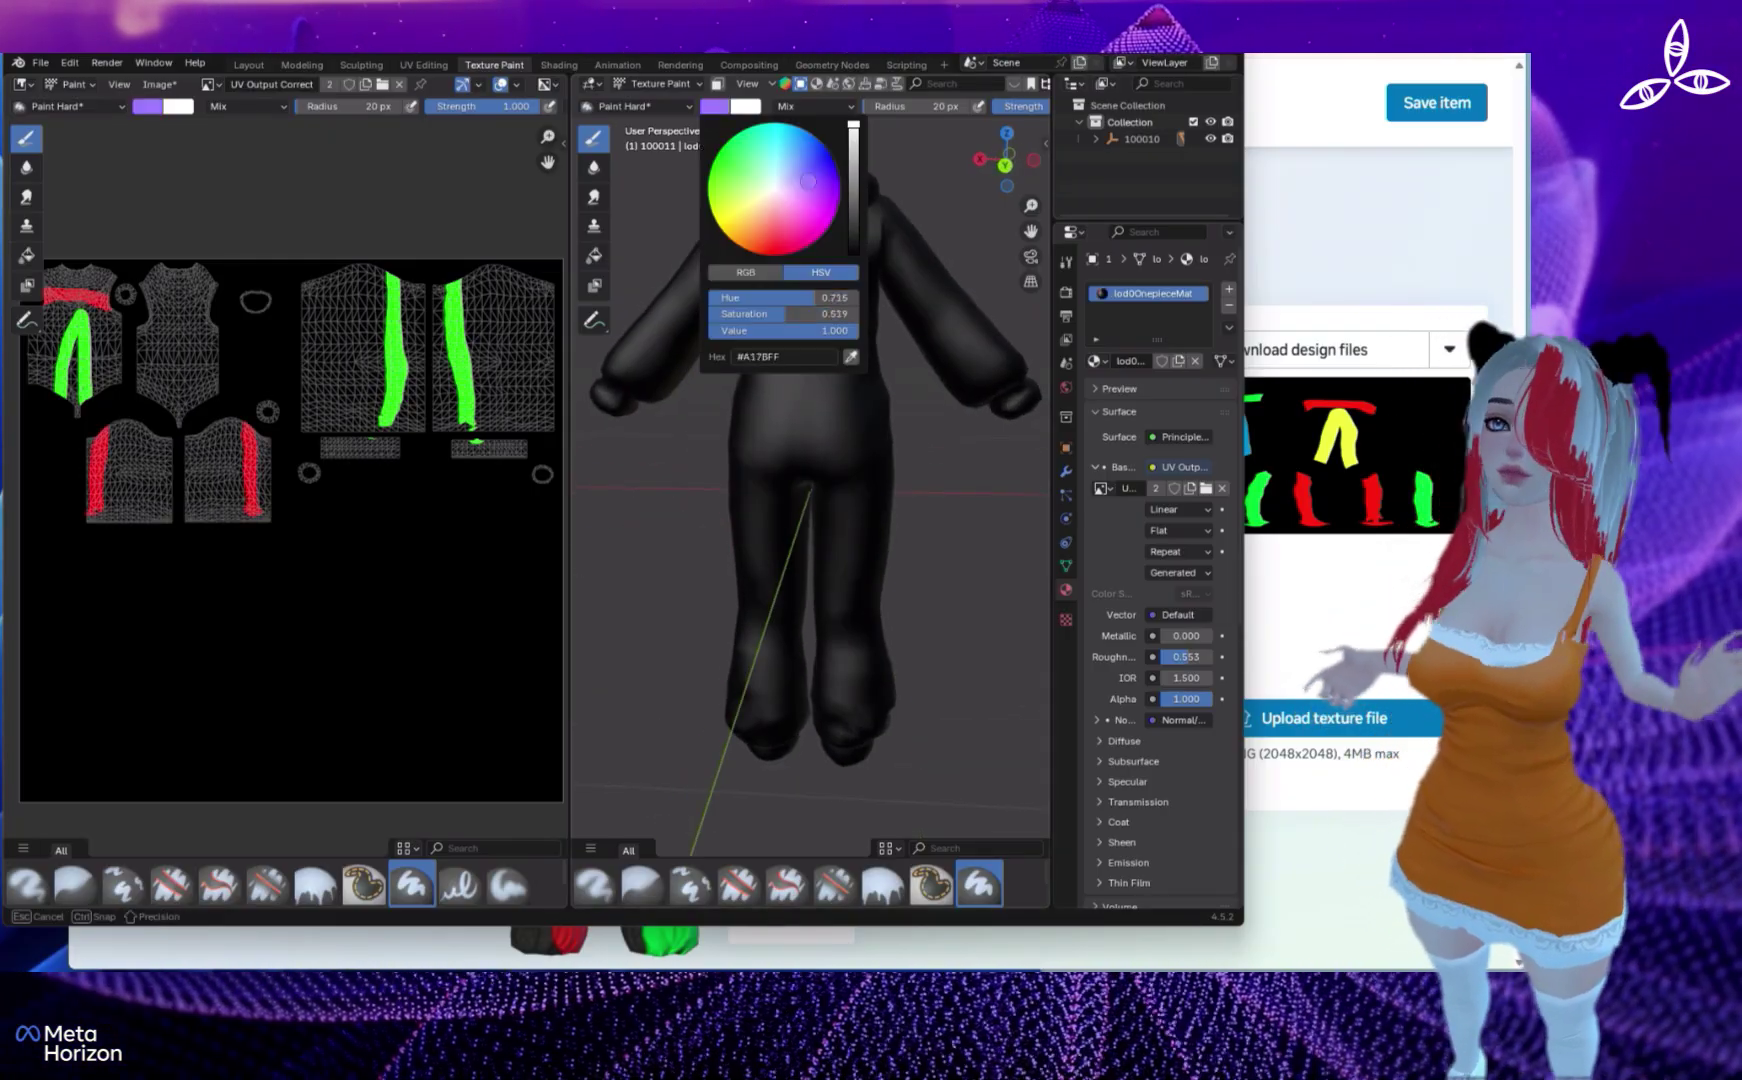
left_click_drag(808, 181, 833, 157)
mouse_move(750, 723)
left_mouse_down()
mouse_move(775, 643)
mouse_move(800, 192)
mouse_move(850, 302)
mouse_move(848, 745)
left_mouse_up()
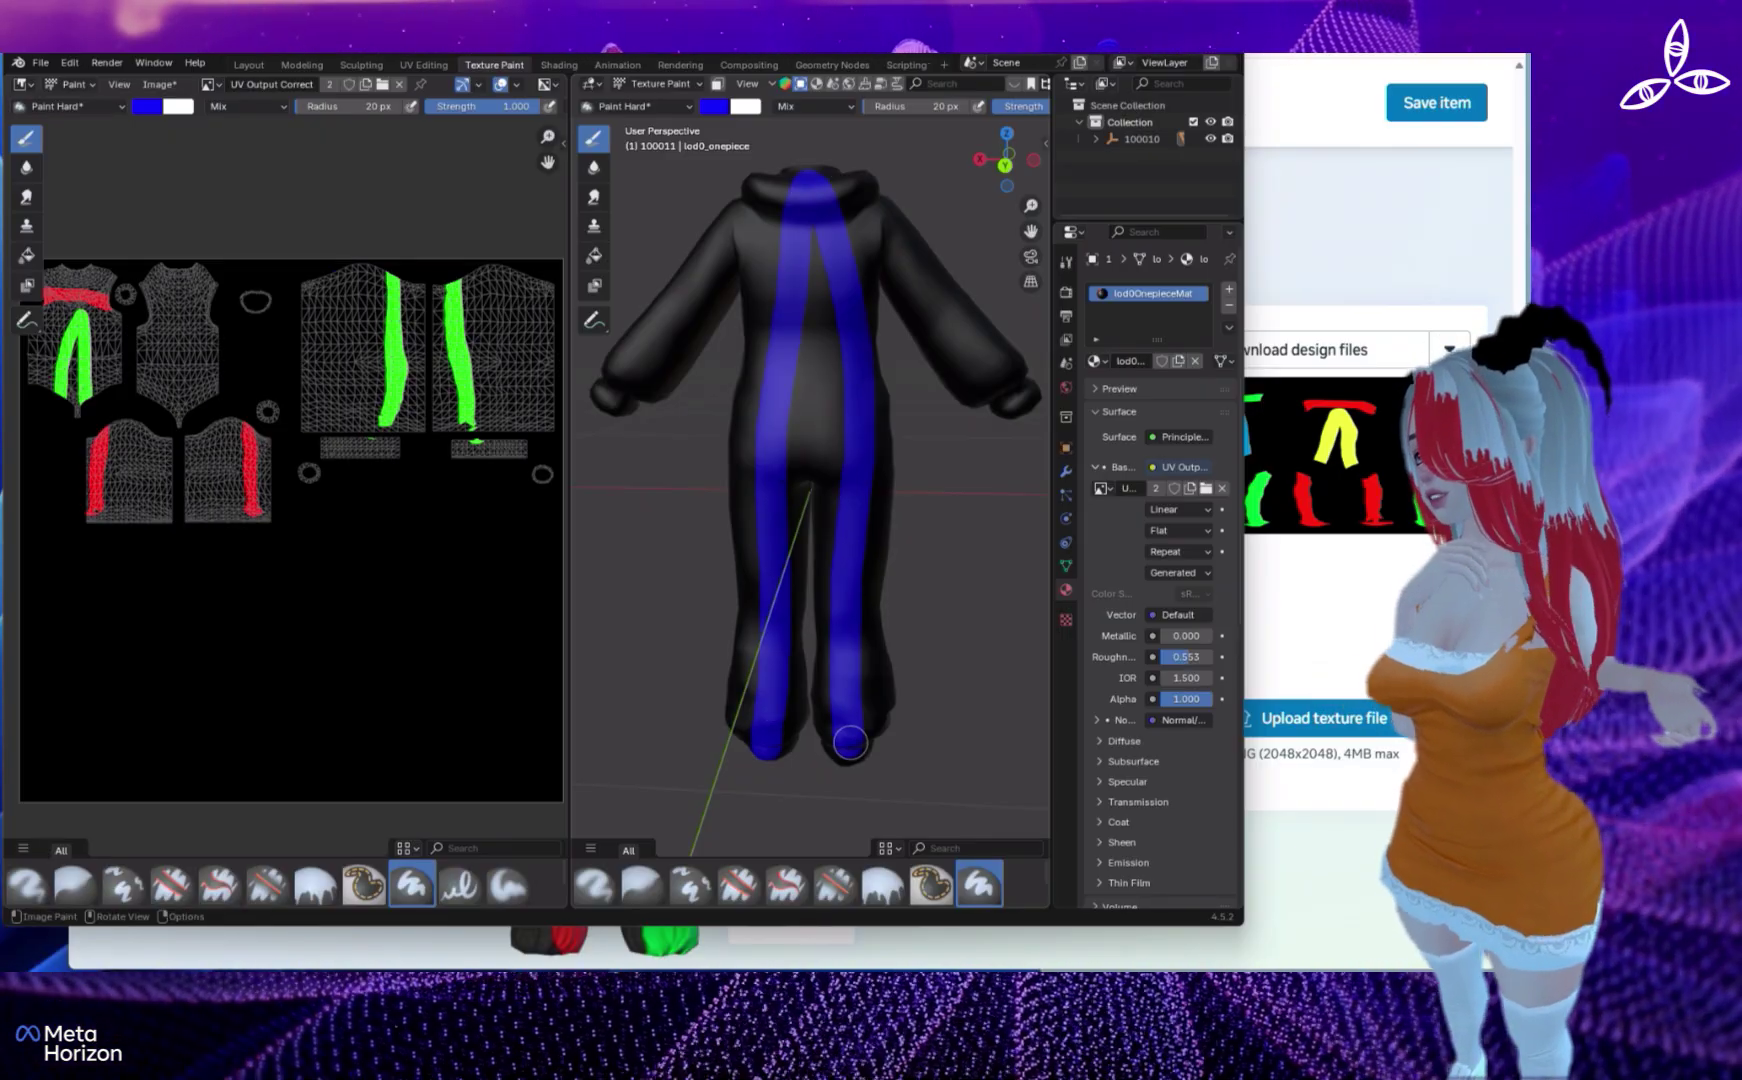
- Paint a magenta (#FF00F5) stripe across the upper back and along the full length of both sleeves
left_click(714, 106)
mouse_move(803, 170)
left_mouse_down()
mouse_move(721, 163)
mouse_move(763, 213)
mouse_move(830, 222)
left_mouse_up()
mouse_move(625, 395)
left_mouse_down()
mouse_move(760, 215)
mouse_move(854, 247)
mouse_move(938, 323)
left_mouse_up()
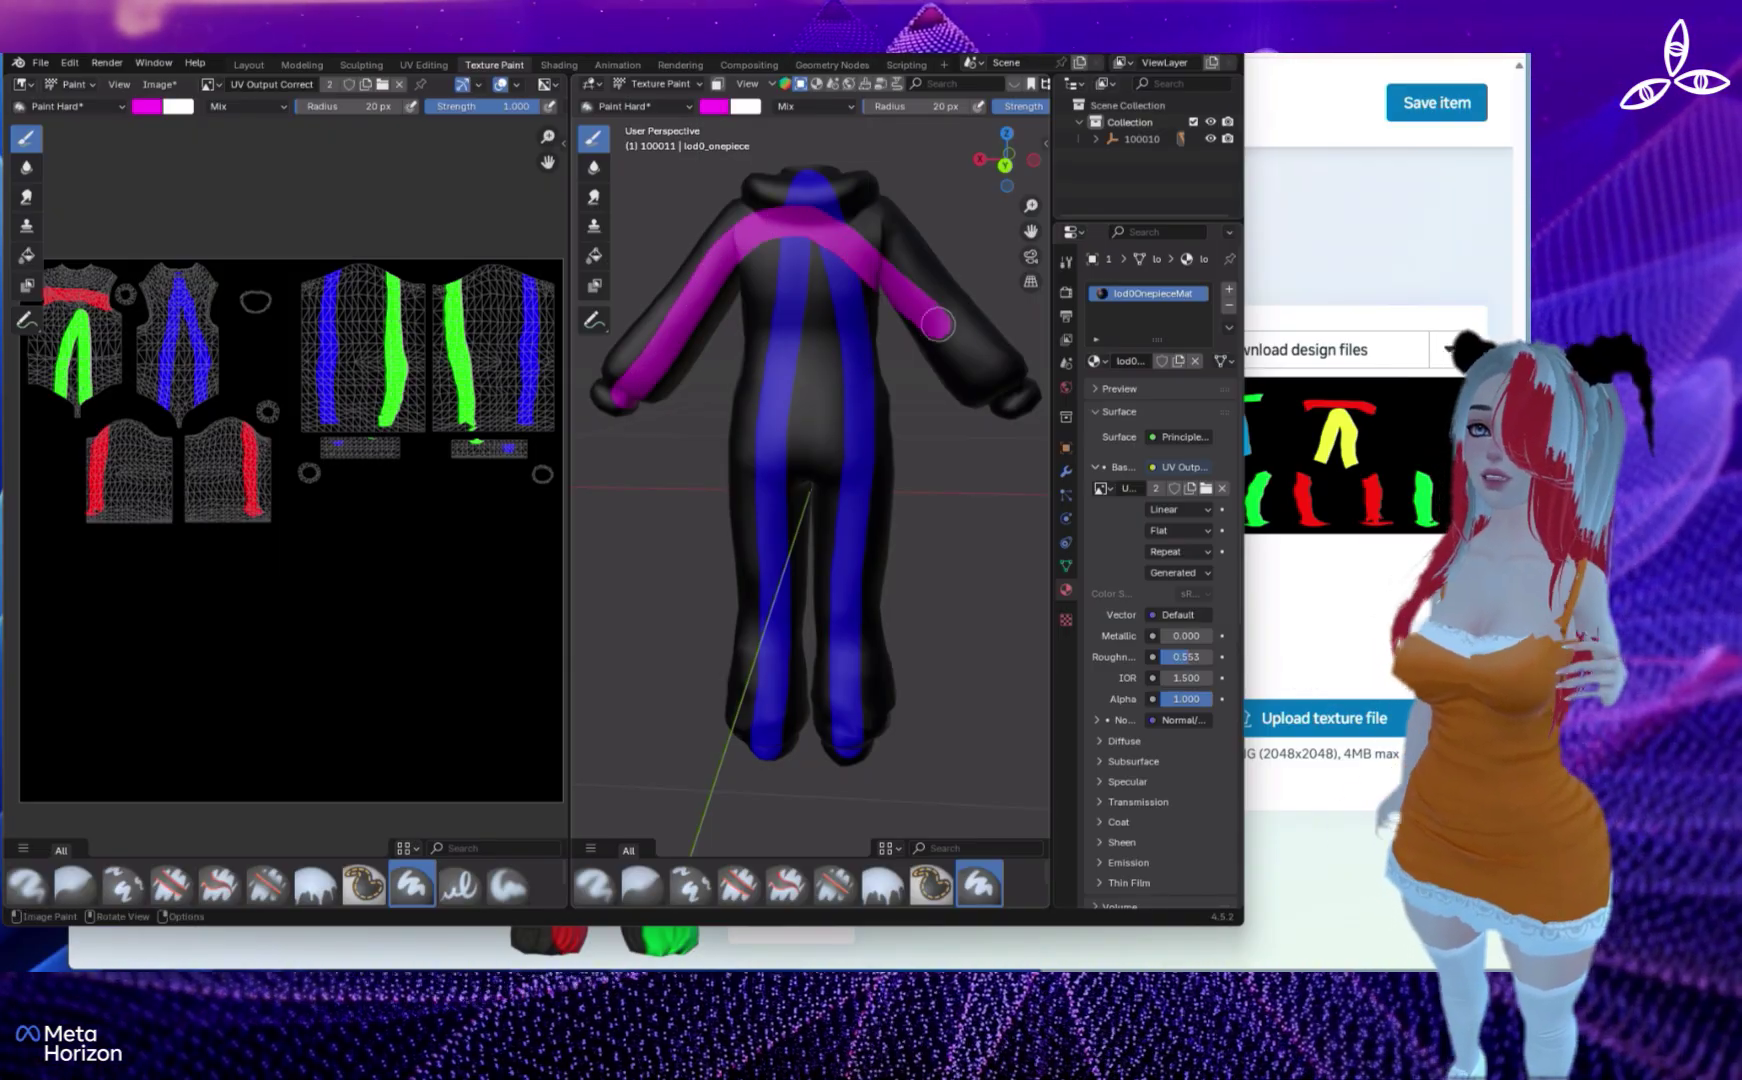
left_click_drag(1007, 391, 1018, 400)
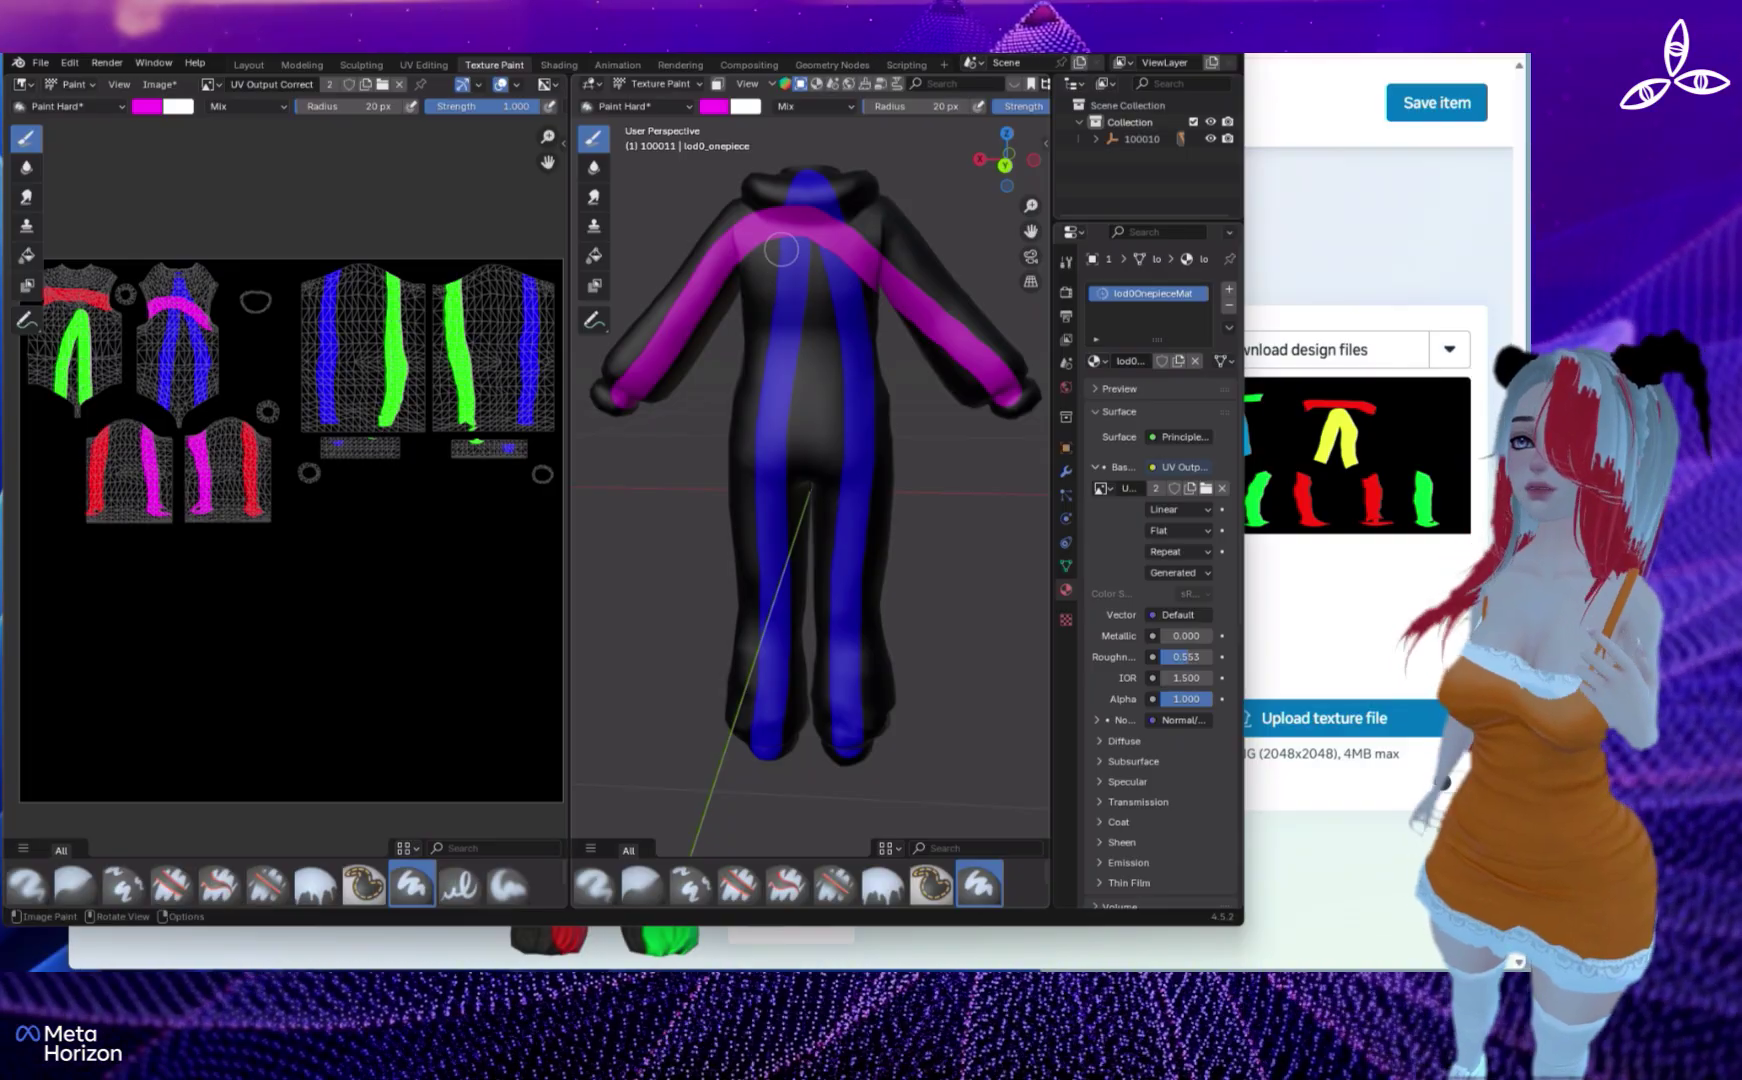
- Paint the front of the hood and neckline off-white, above the red chest stripe
middle_click_drag(693, 214, 1048, 224)
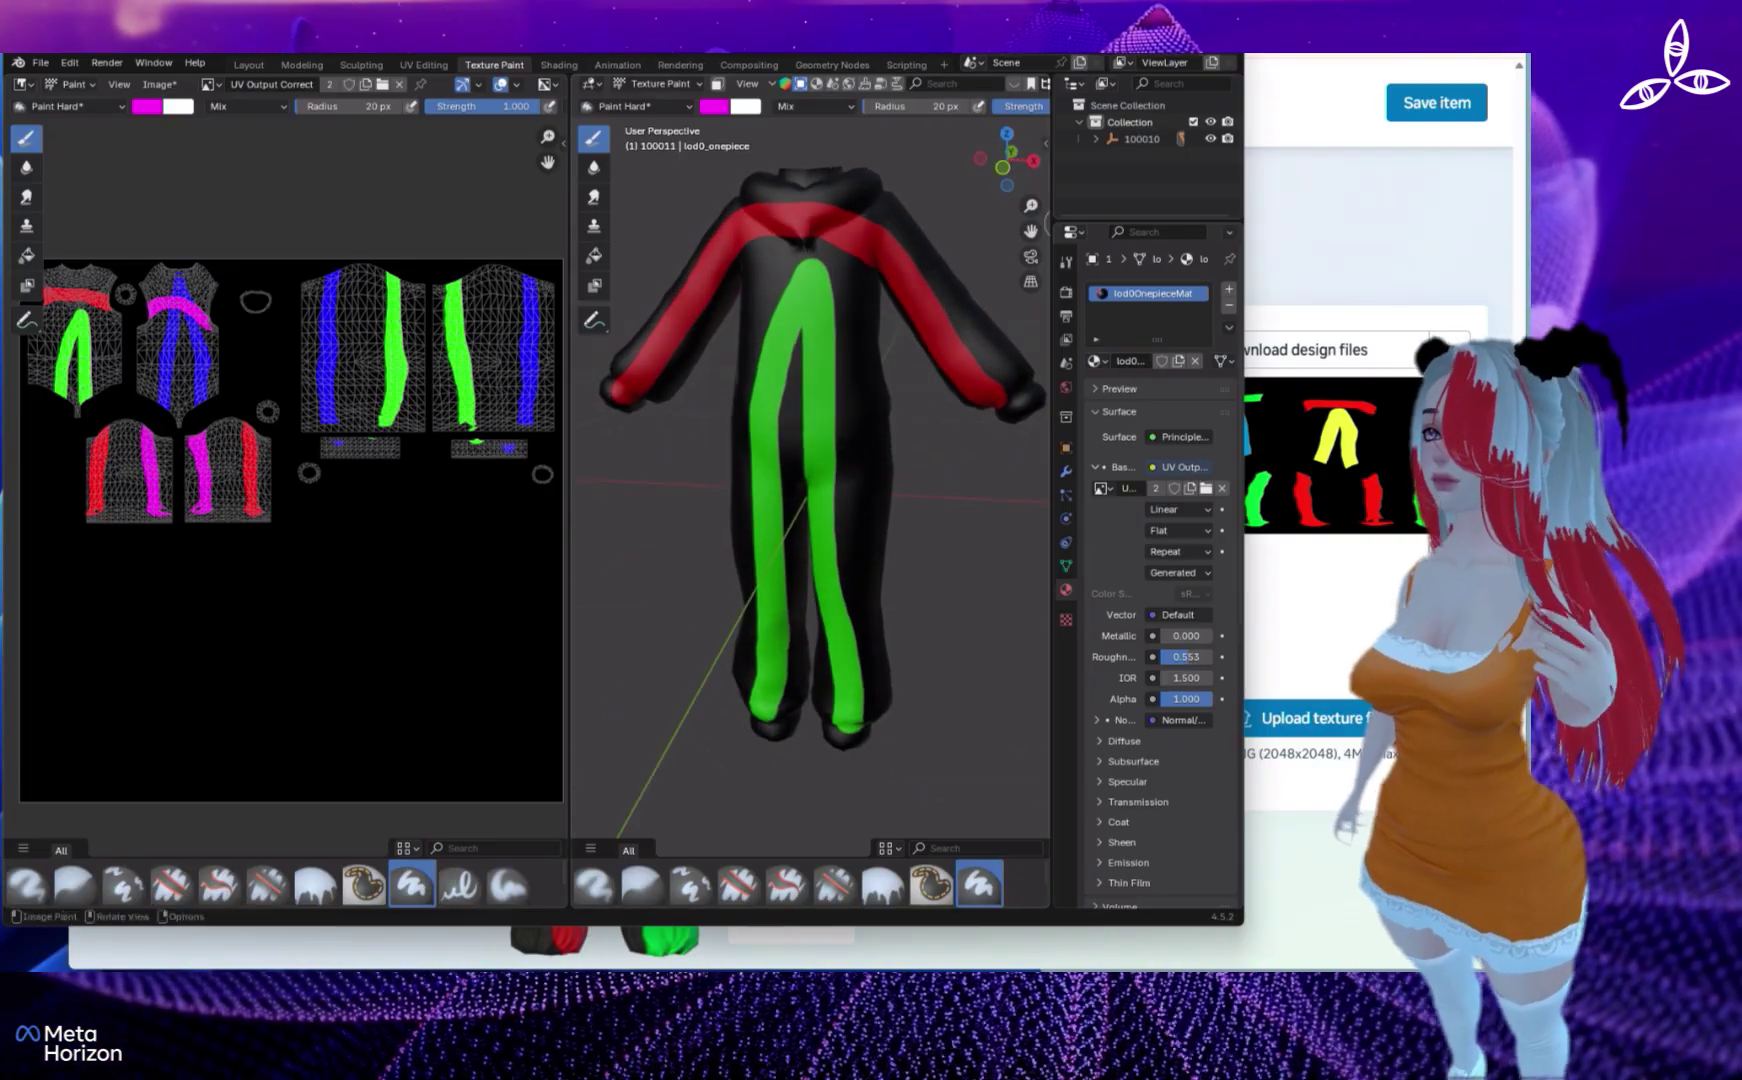
left_click(715, 107)
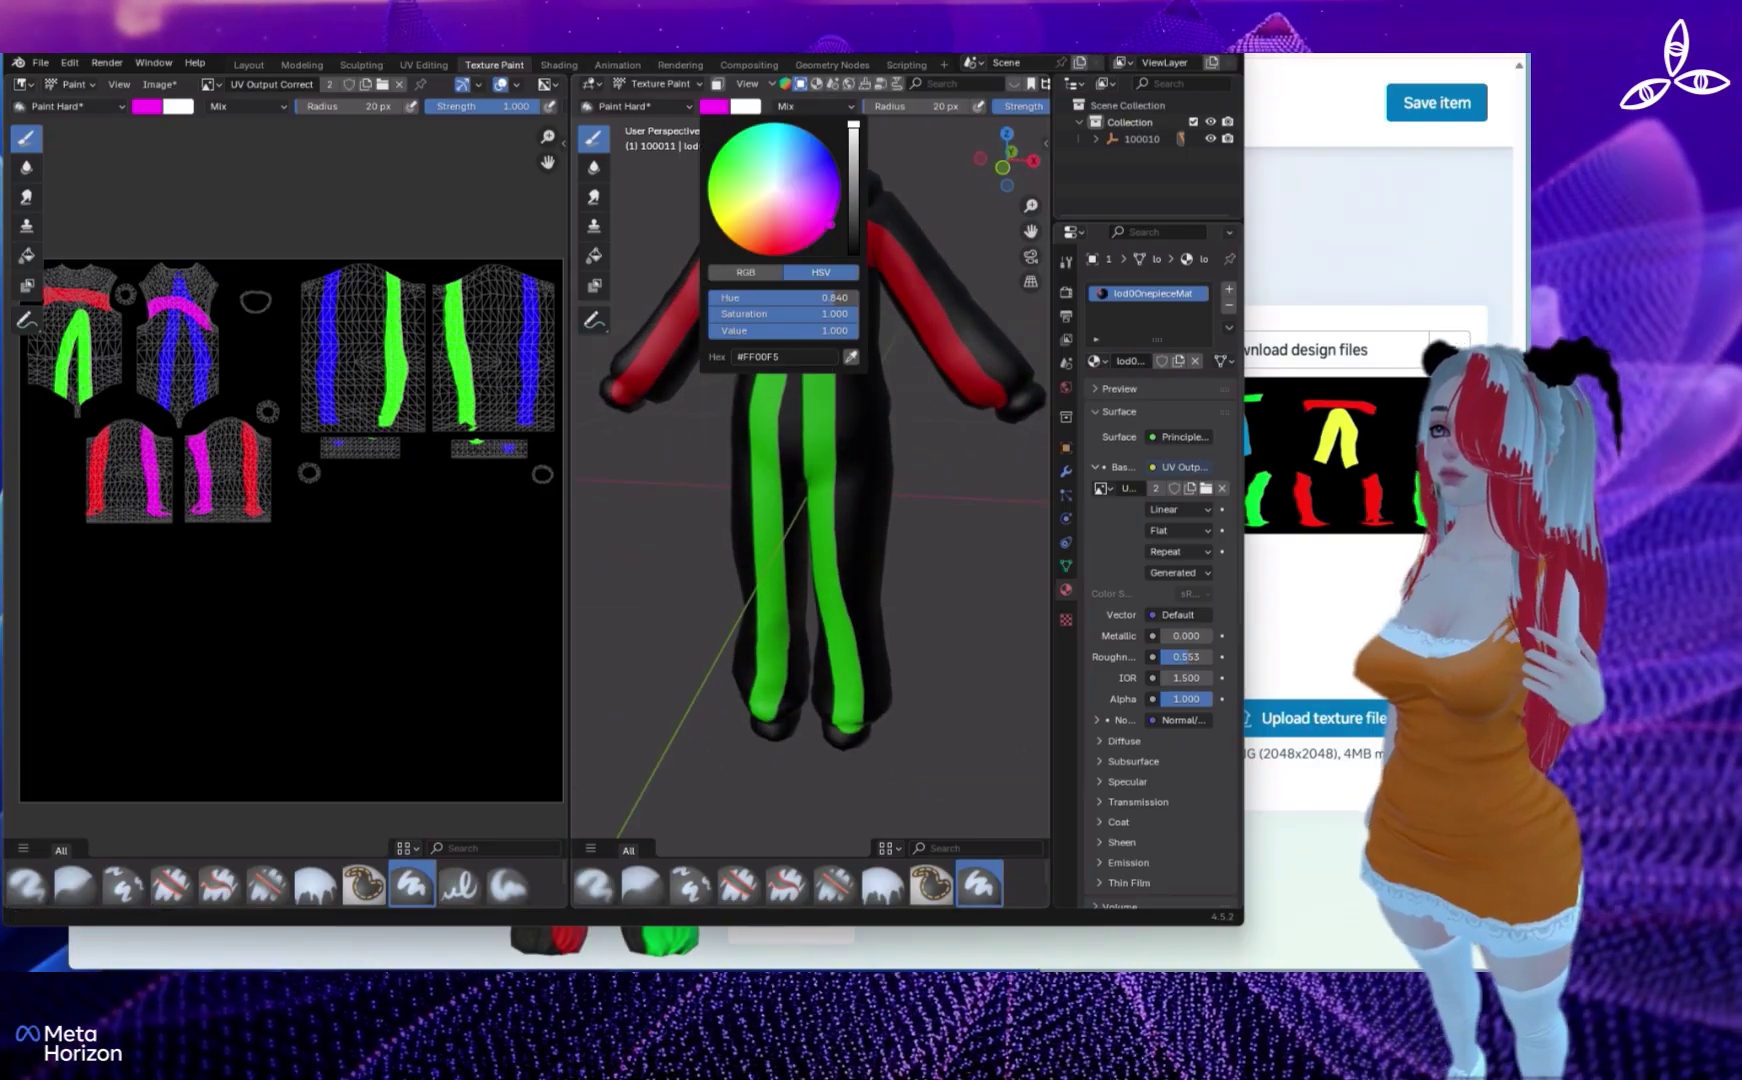
left_click(785, 167)
mouse_move(785, 167)
left_mouse_down()
mouse_move(766, 180)
mouse_move(775, 200)
mouse_move(862, 188)
left_mouse_up()
middle_click_drag(862, 188, 845, 215)
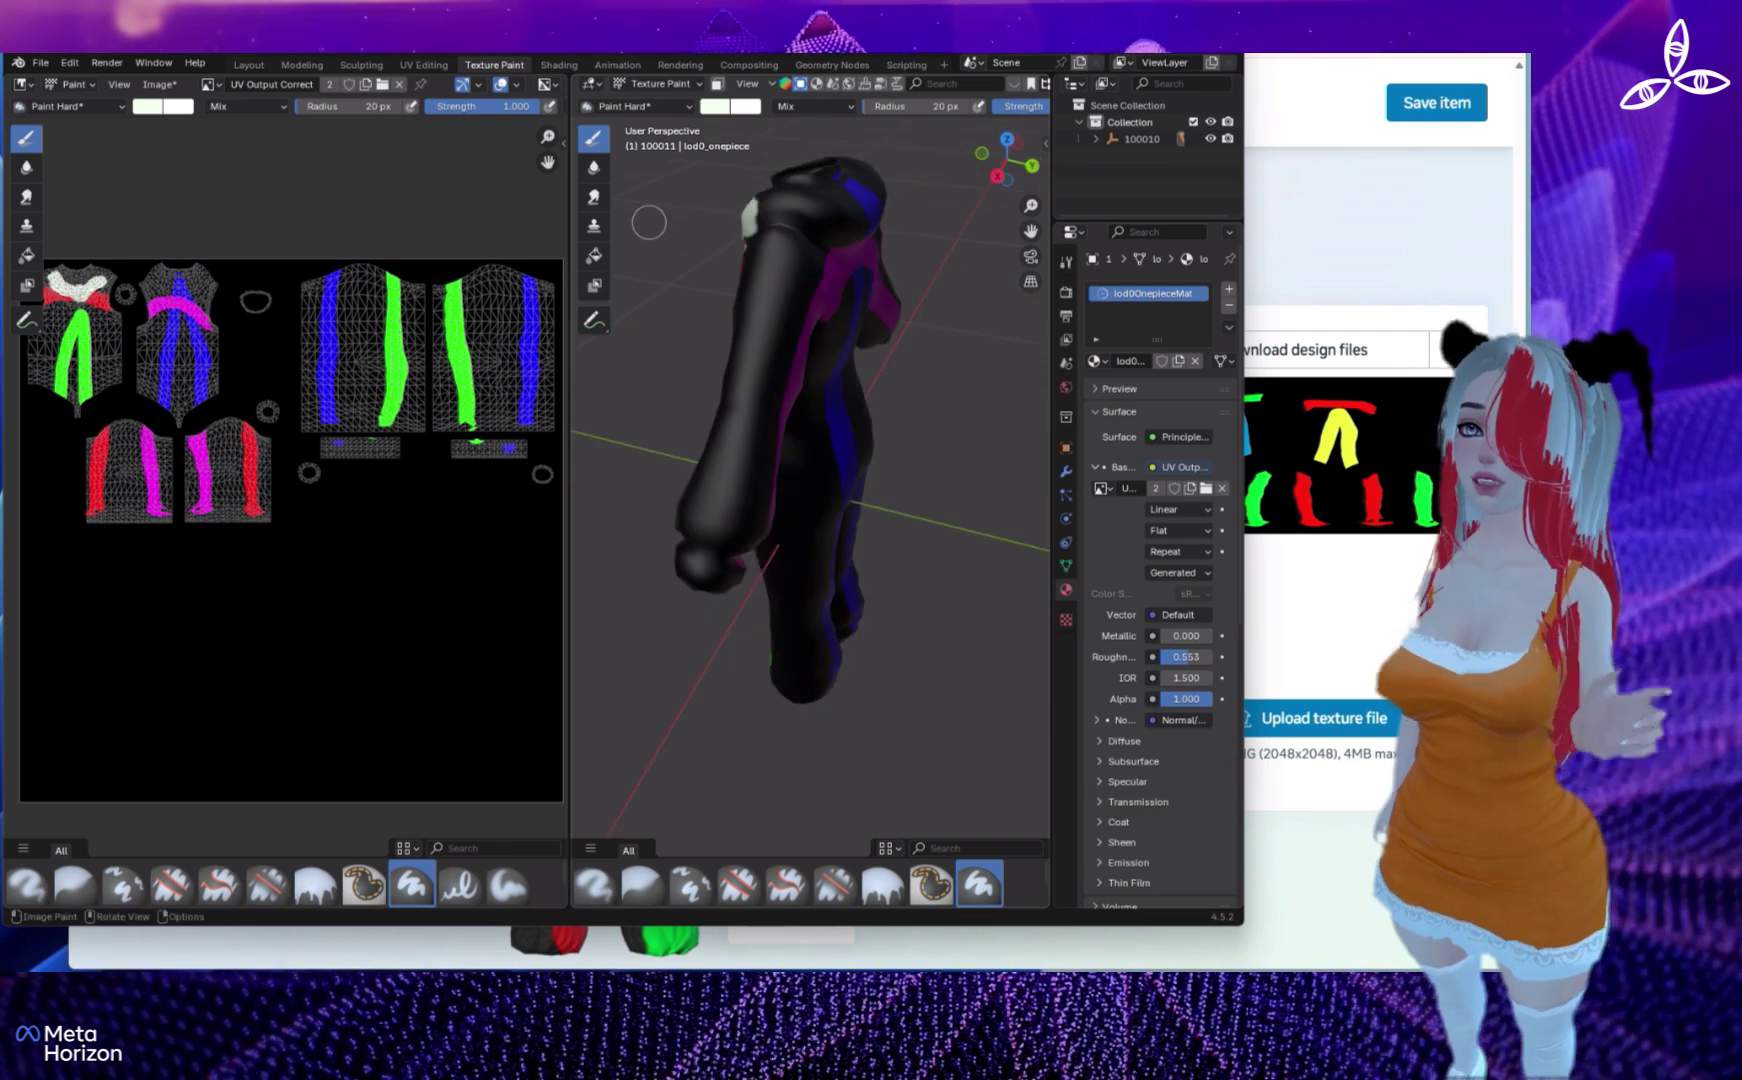
- Paint the side and back of the hood off-white, above the magenta stripe
left_click_drag(841, 222, 872, 190)
middle_click_drag(872, 190, 714, 212)
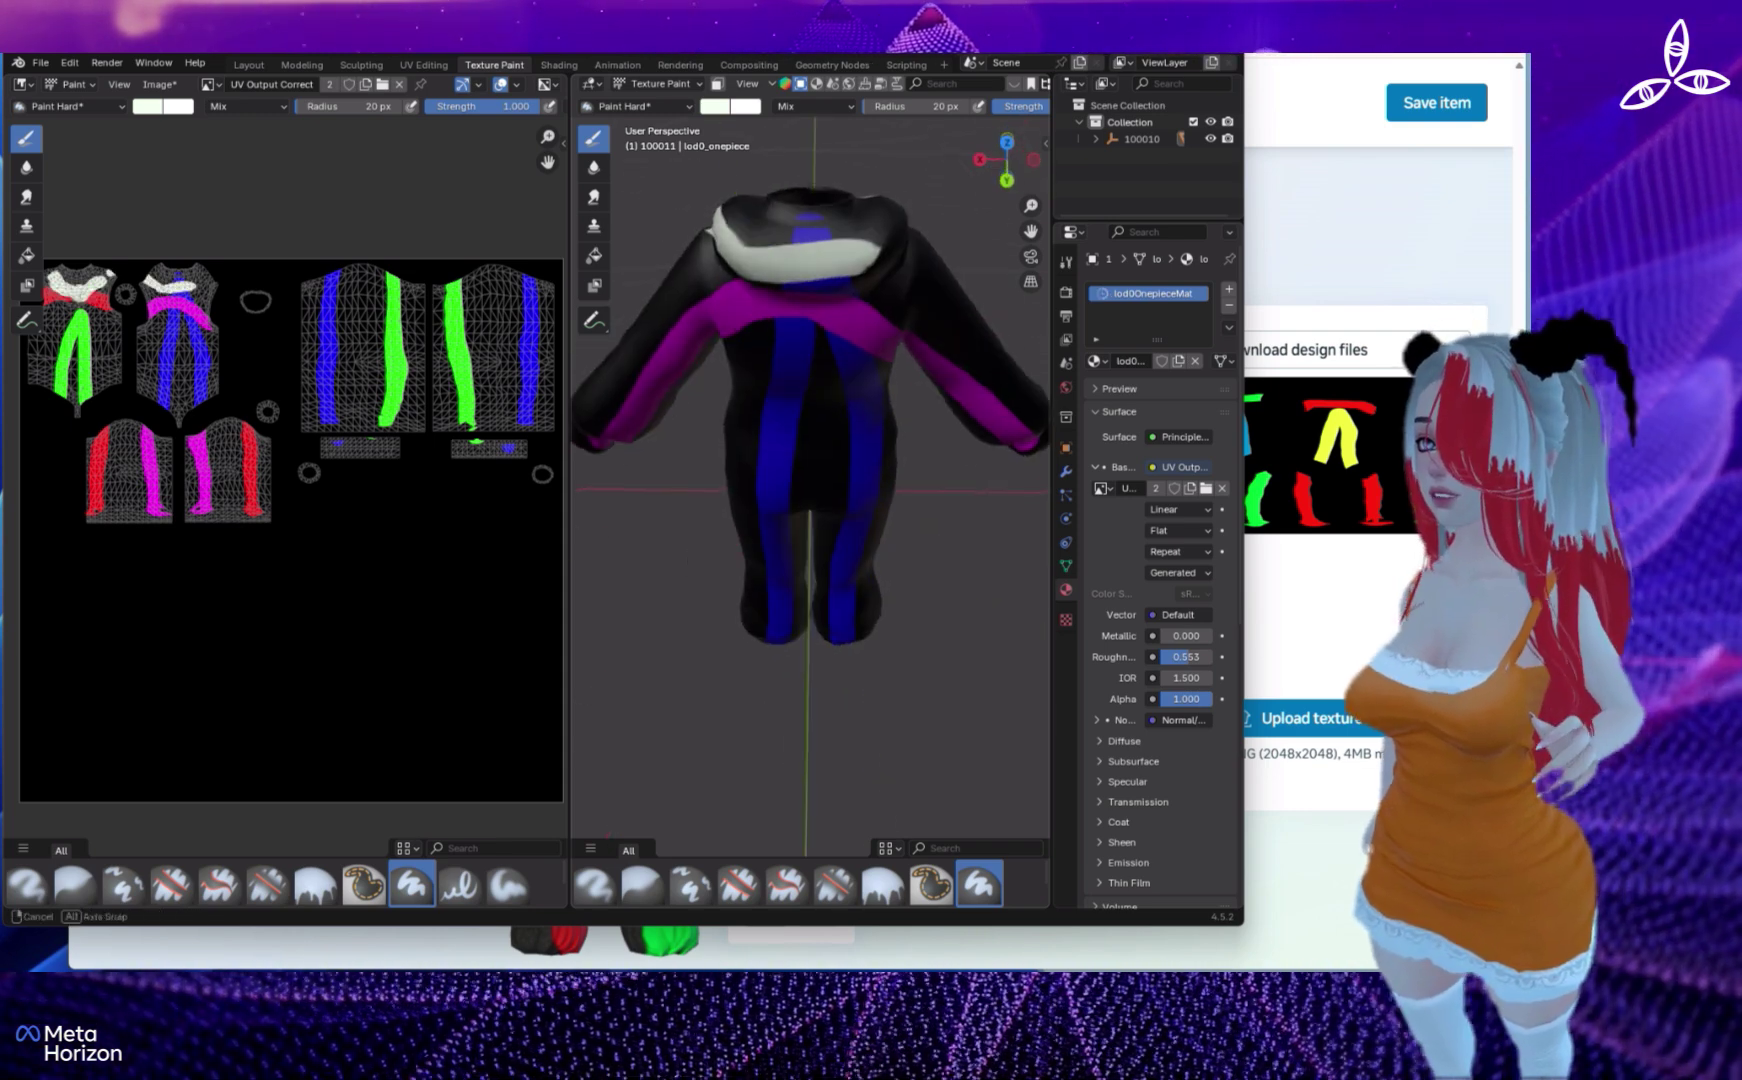
left_click_drag(722, 218, 866, 252)
- Paint the cuffs at the ends of both sleeves off-white on all sides
mouse_move(790, 240)
middle_mouse_down()
mouse_move(964, 434)
mouse_move(640, 372)
mouse_move(954, 496)
mouse_move(858, 470)
mouse_move(858, 440)
mouse_move(830, 430)
mouse_move(620, 425)
middle_mouse_up()
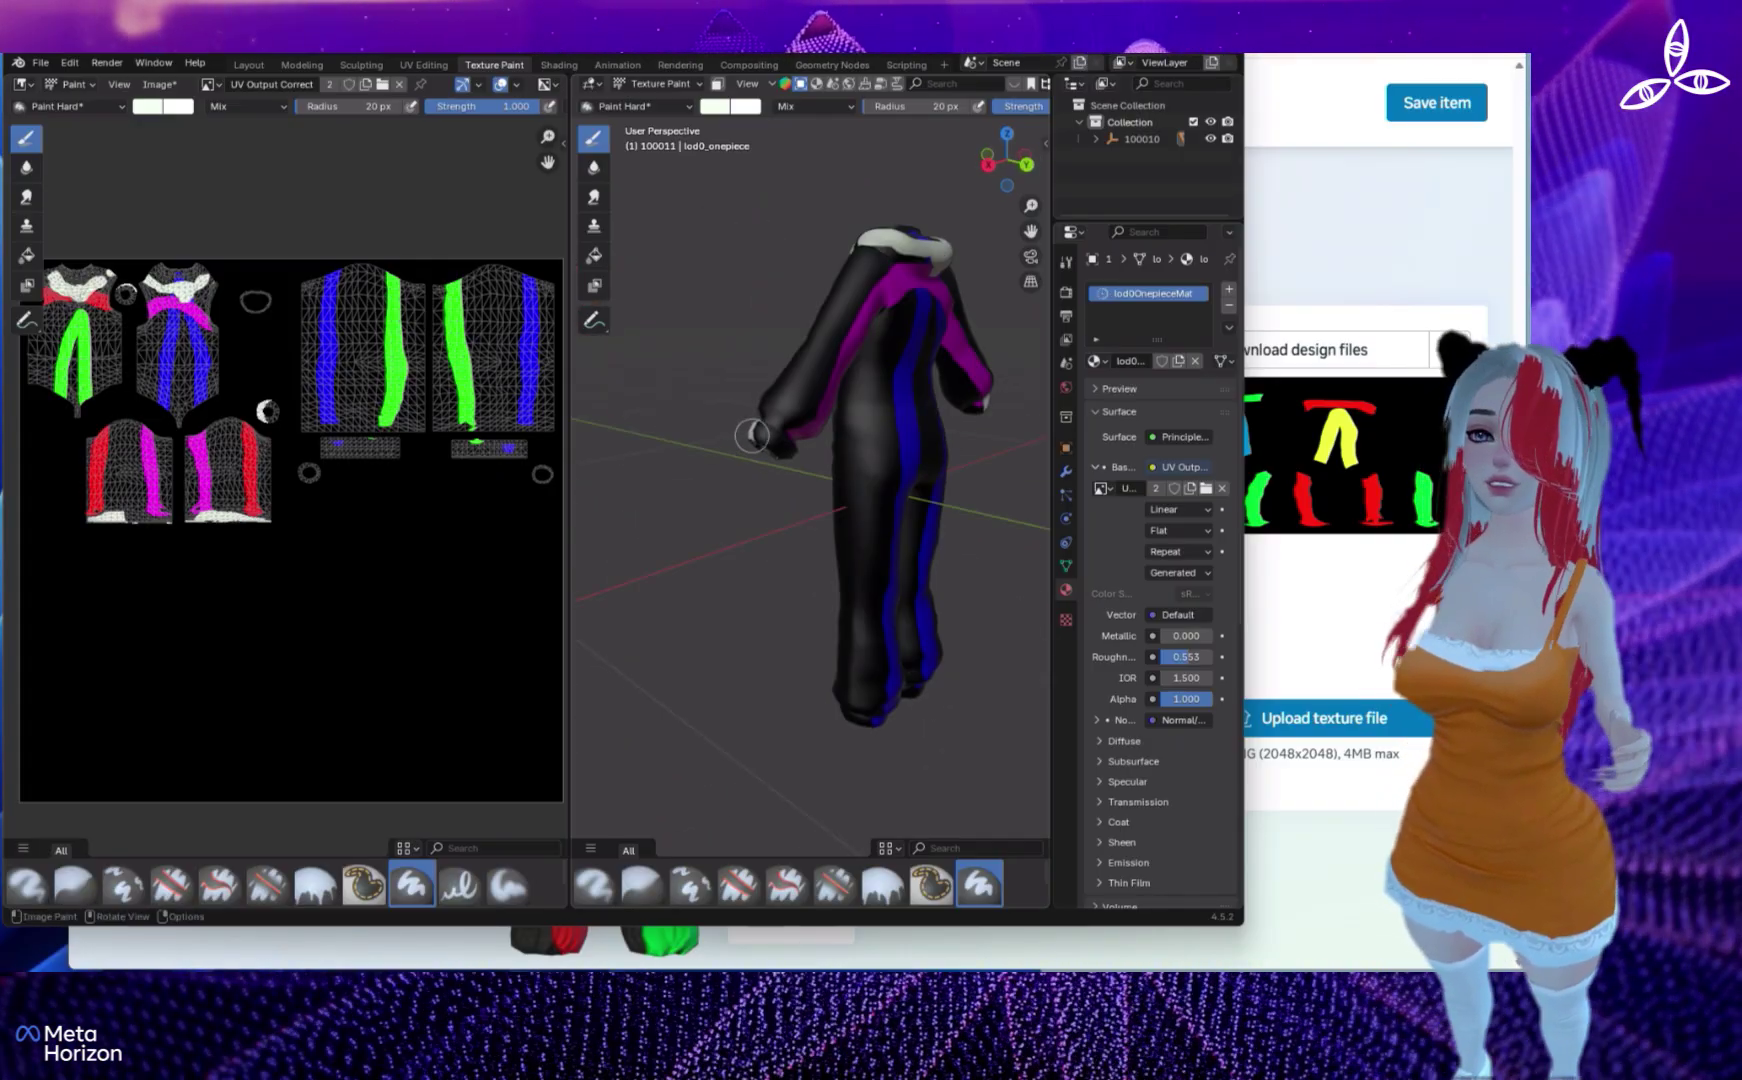
left_click_drag(747, 424, 785, 447)
mouse_move(785, 447)
middle_mouse_down()
mouse_move(960, 460)
mouse_move(1010, 440)
middle_mouse_up()
- Paint both feet of the garment off-white all around, below the green and blue leg stripes
middle_click_drag(860, 750, 910, 610, "shift")
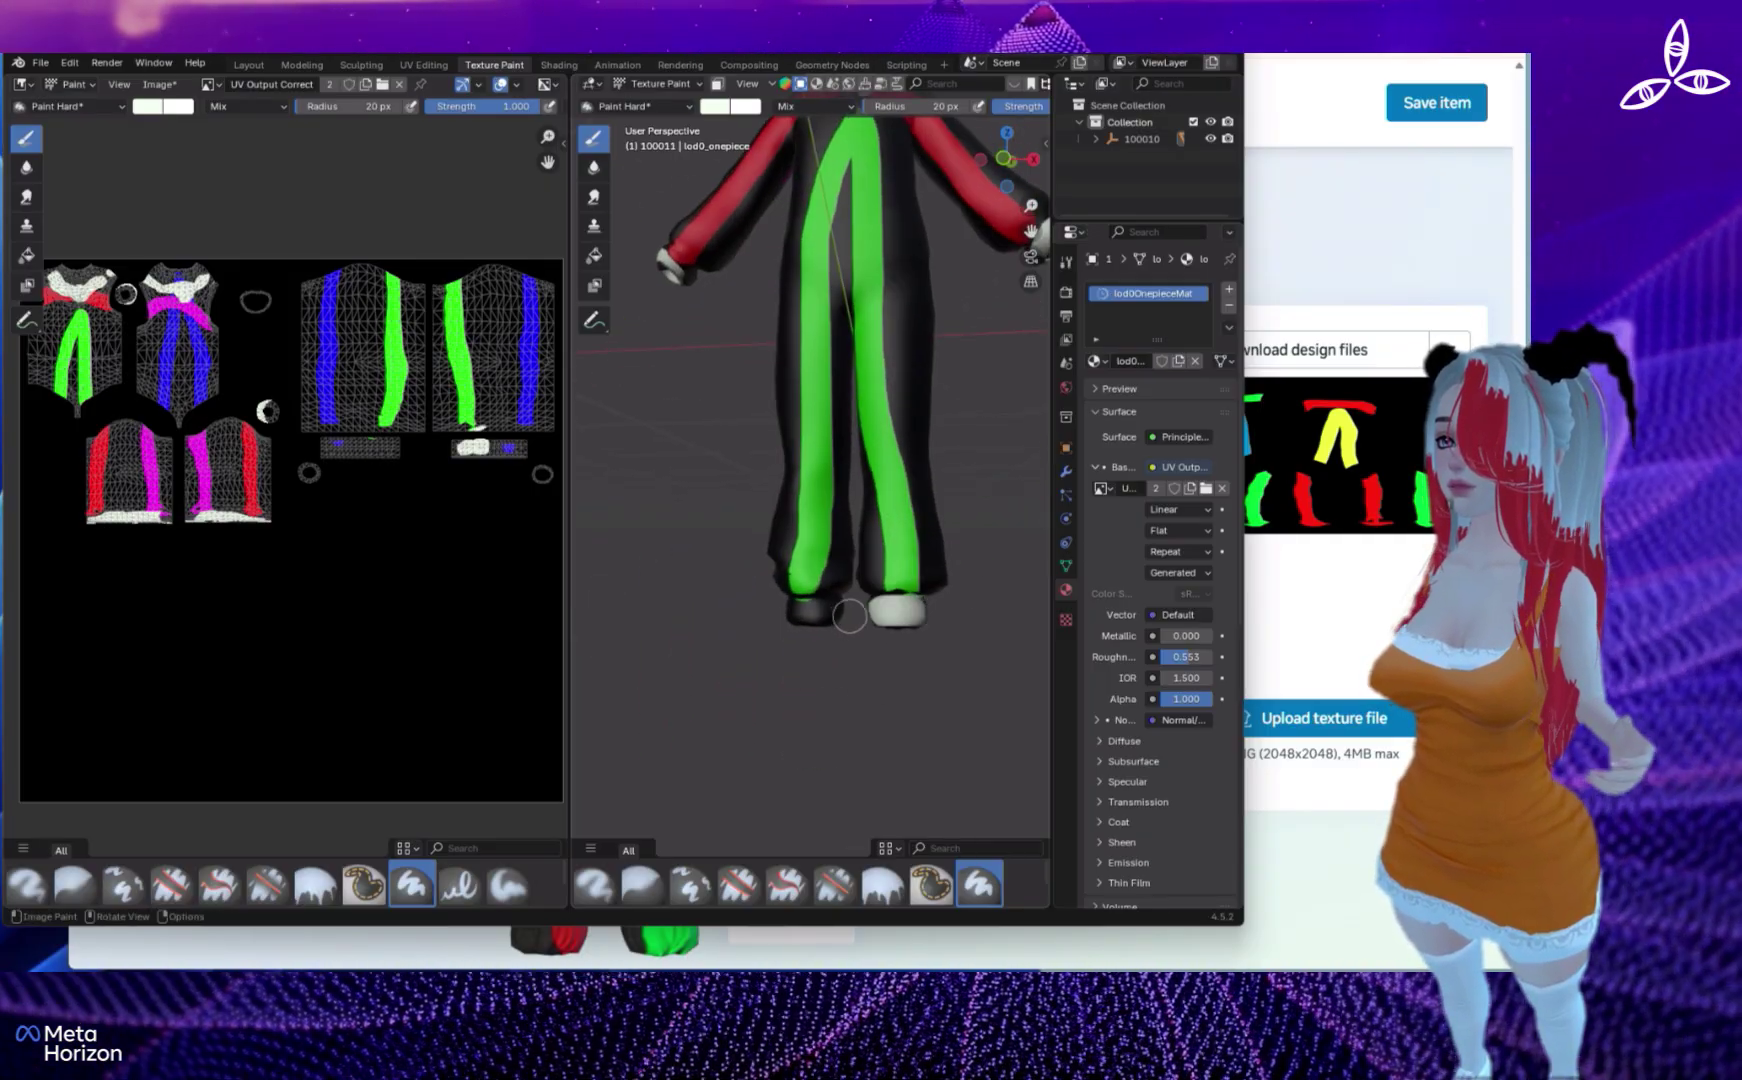
middle_click_drag(775, 613, 263, 655)
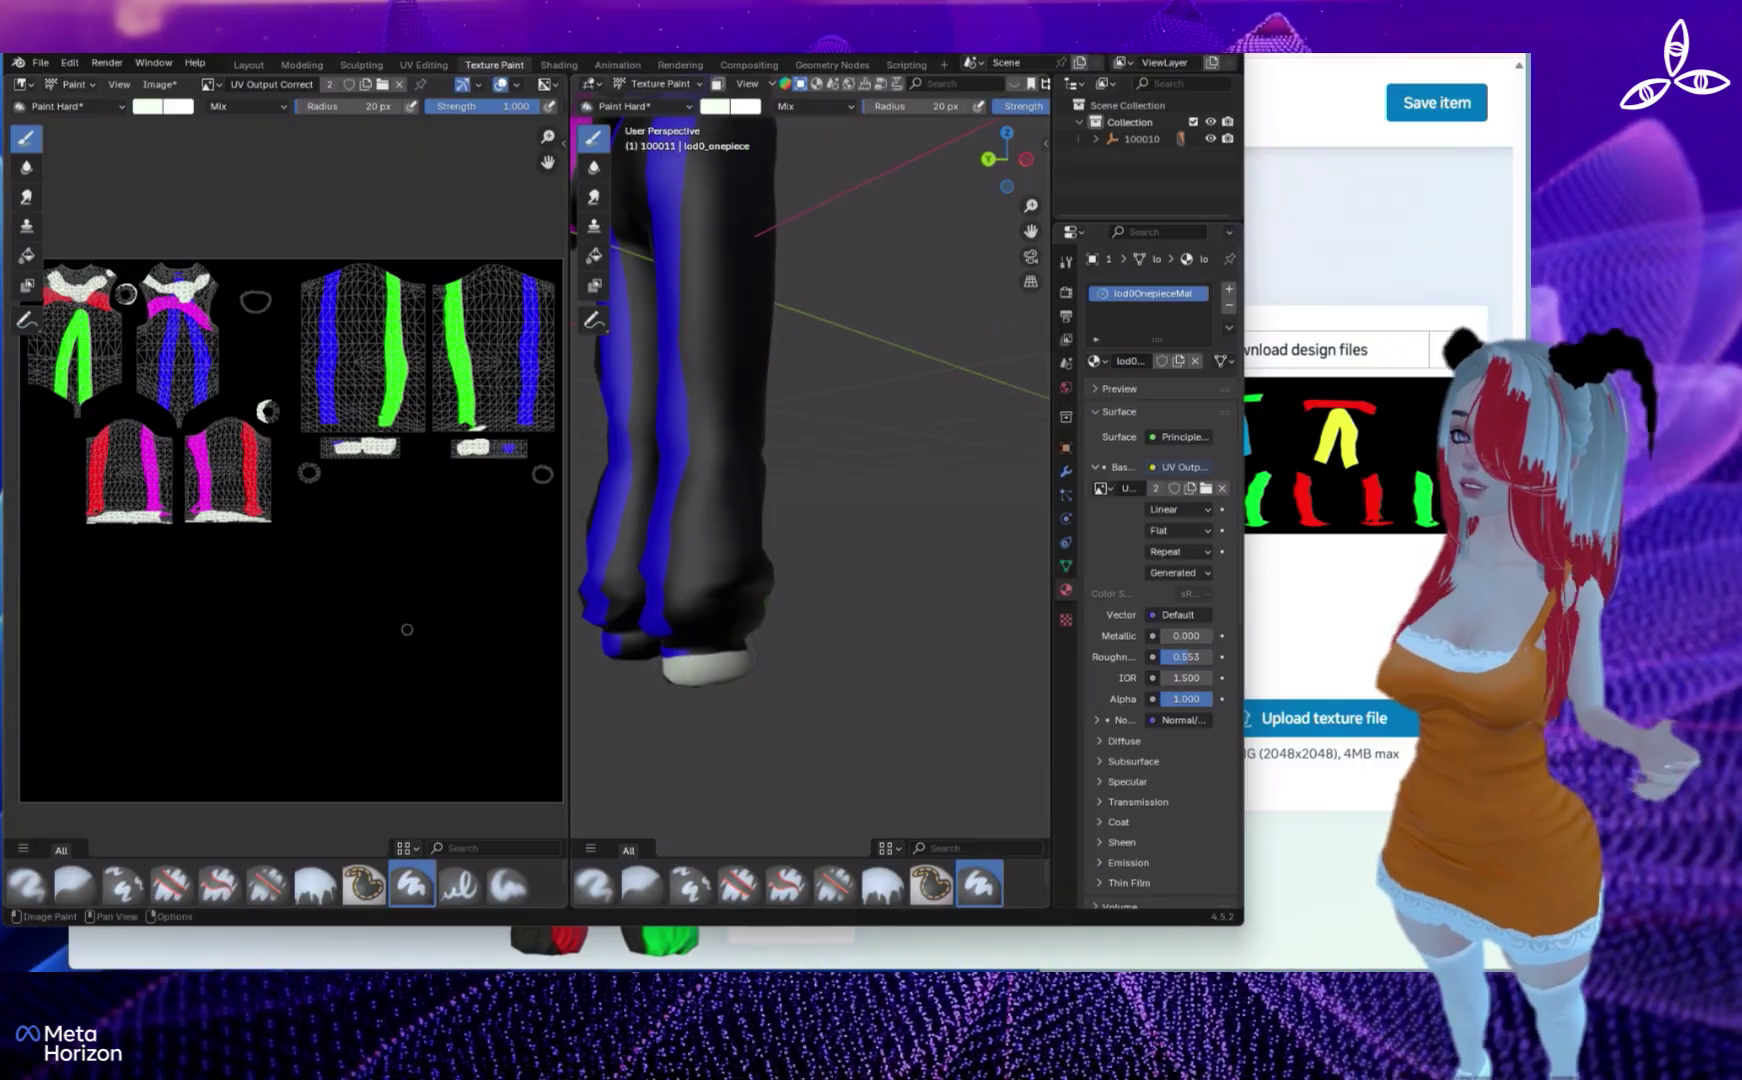
middle_click_drag(651, 647, 620, 668)
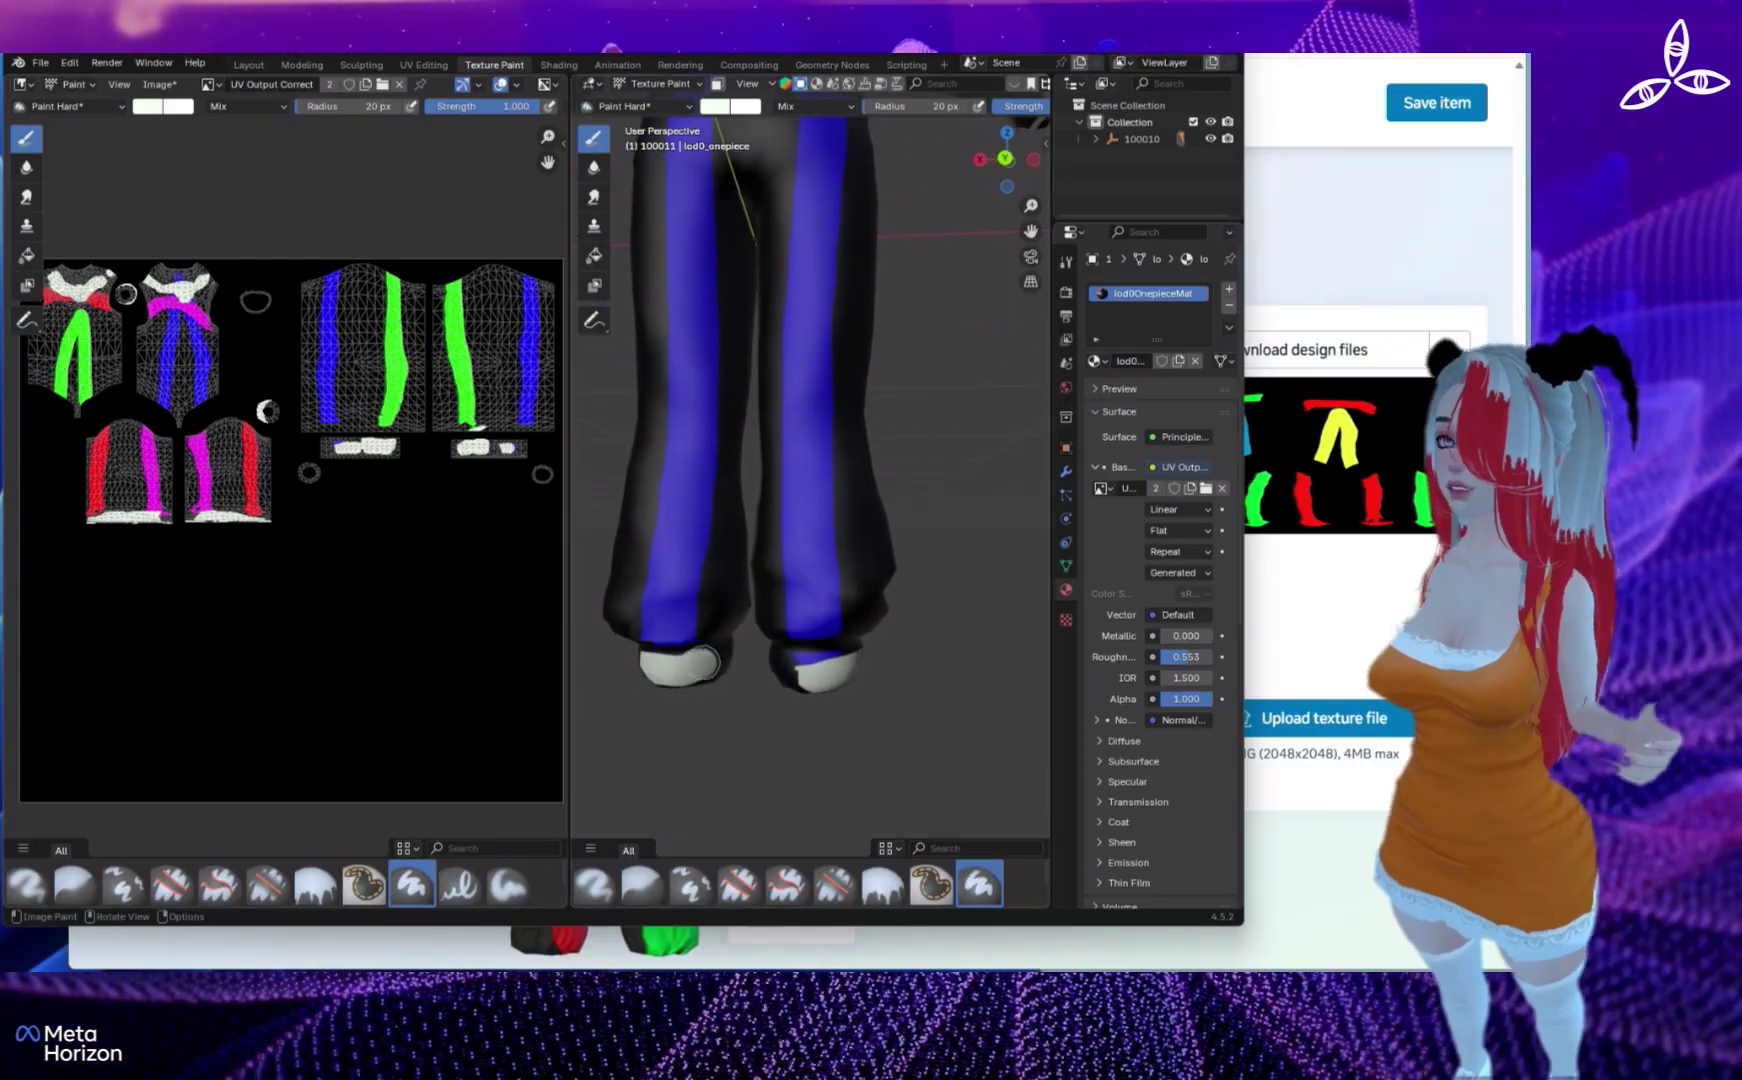
mouse_move(685, 677)
middle_mouse_down()
mouse_move(945, 658)
mouse_move(1020, 430)
mouse_move(1025, 215)
mouse_move(899, 680)
middle_mouse_up()
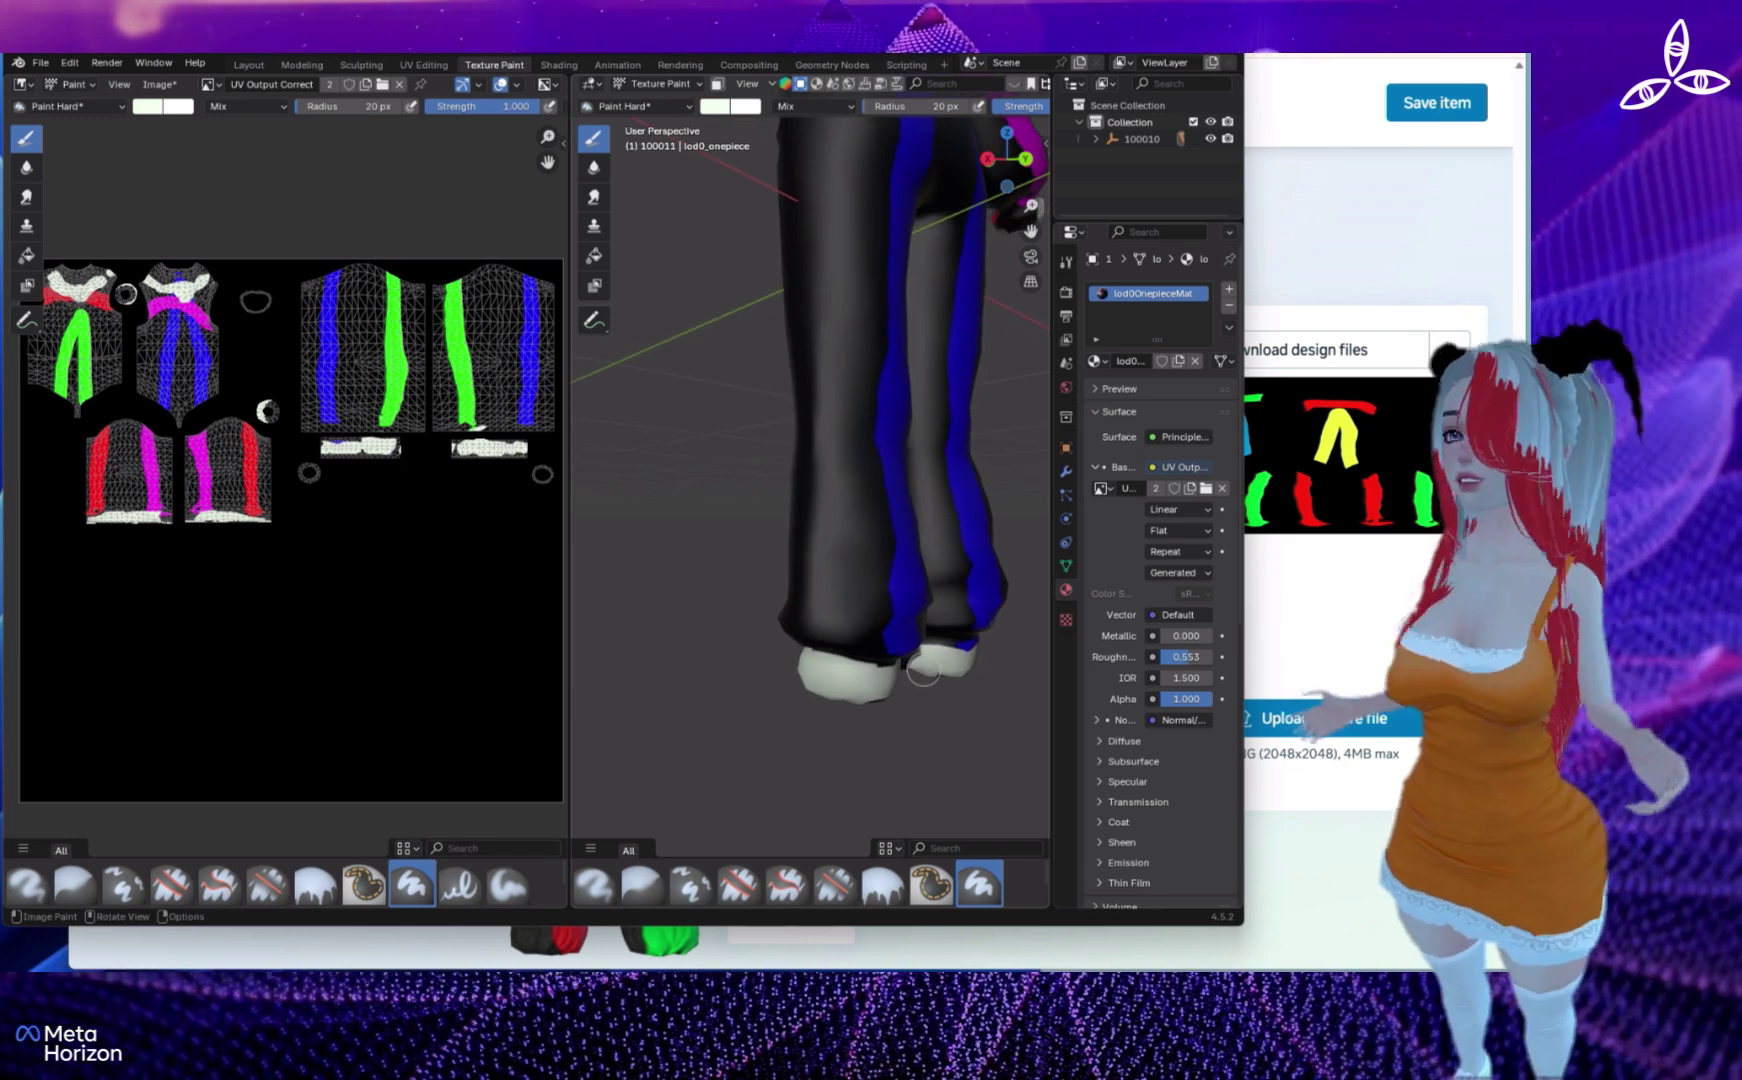
middle_click_drag(897, 505, 702, 504)
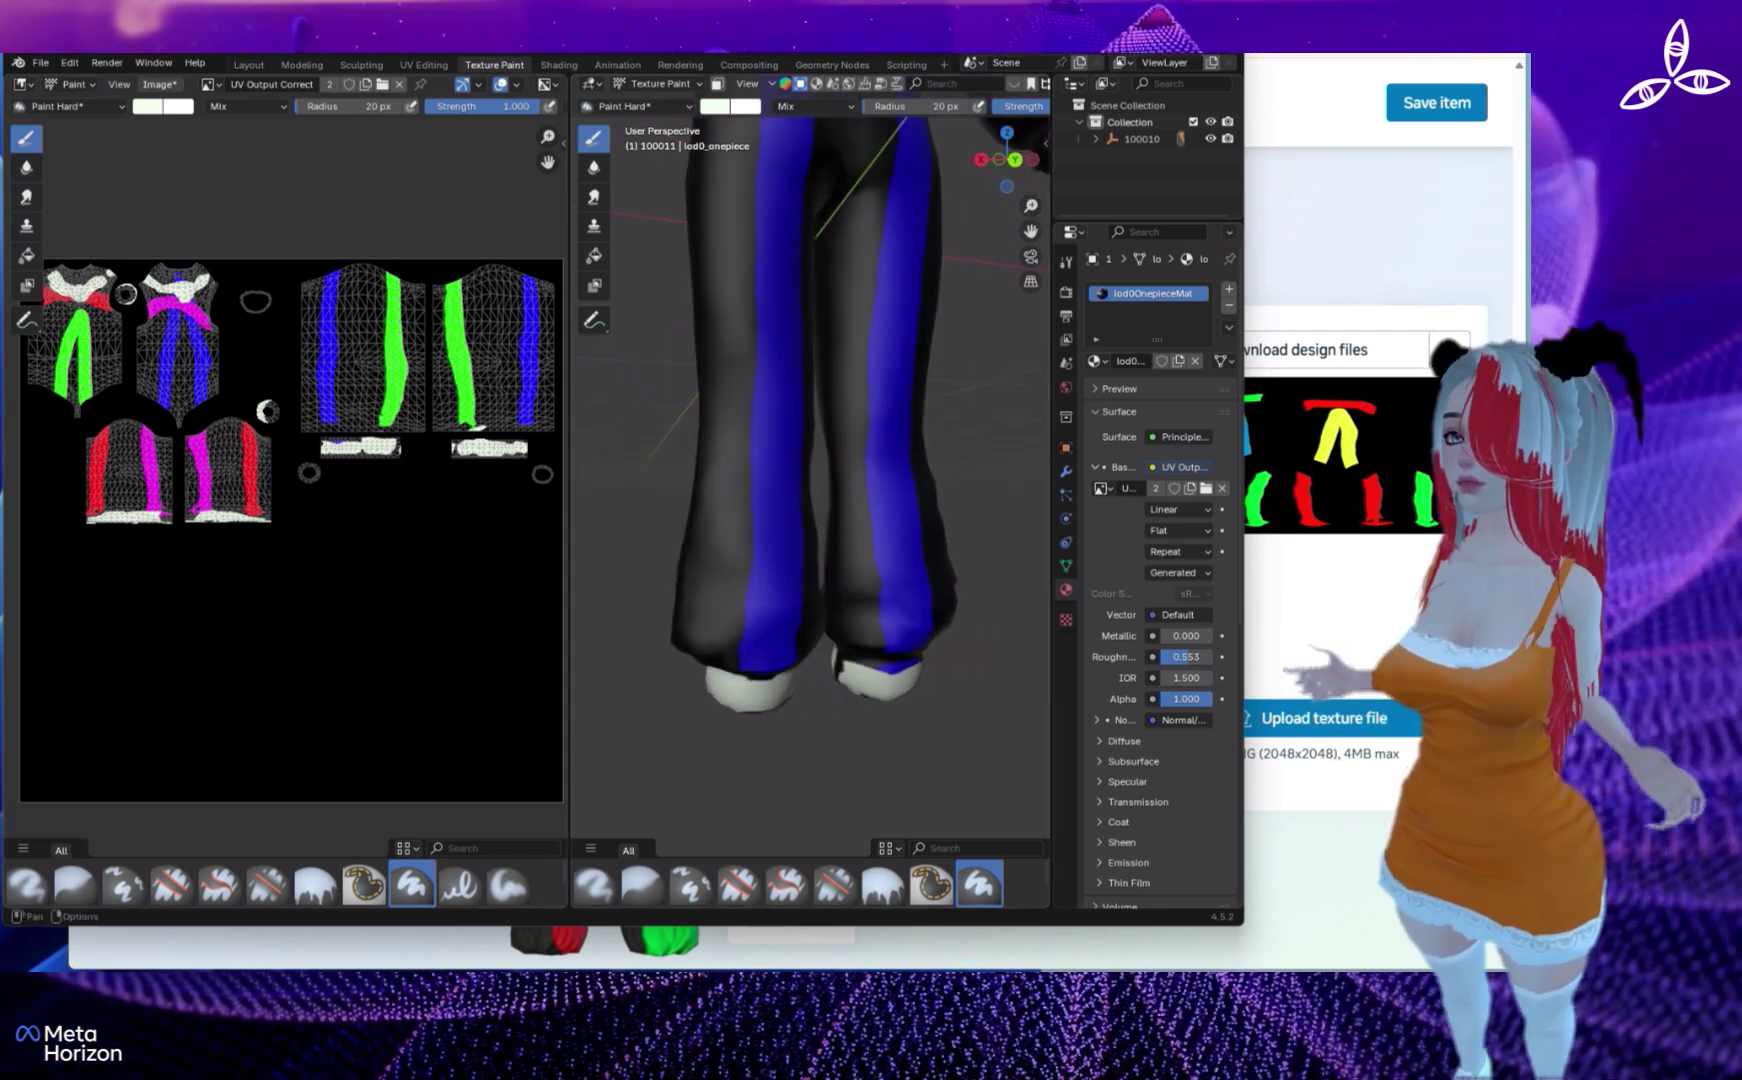
- Save the painted texture as an image file, switch to the Meta Horizon item designer and load it as the garment's texture
left_click(159, 84)
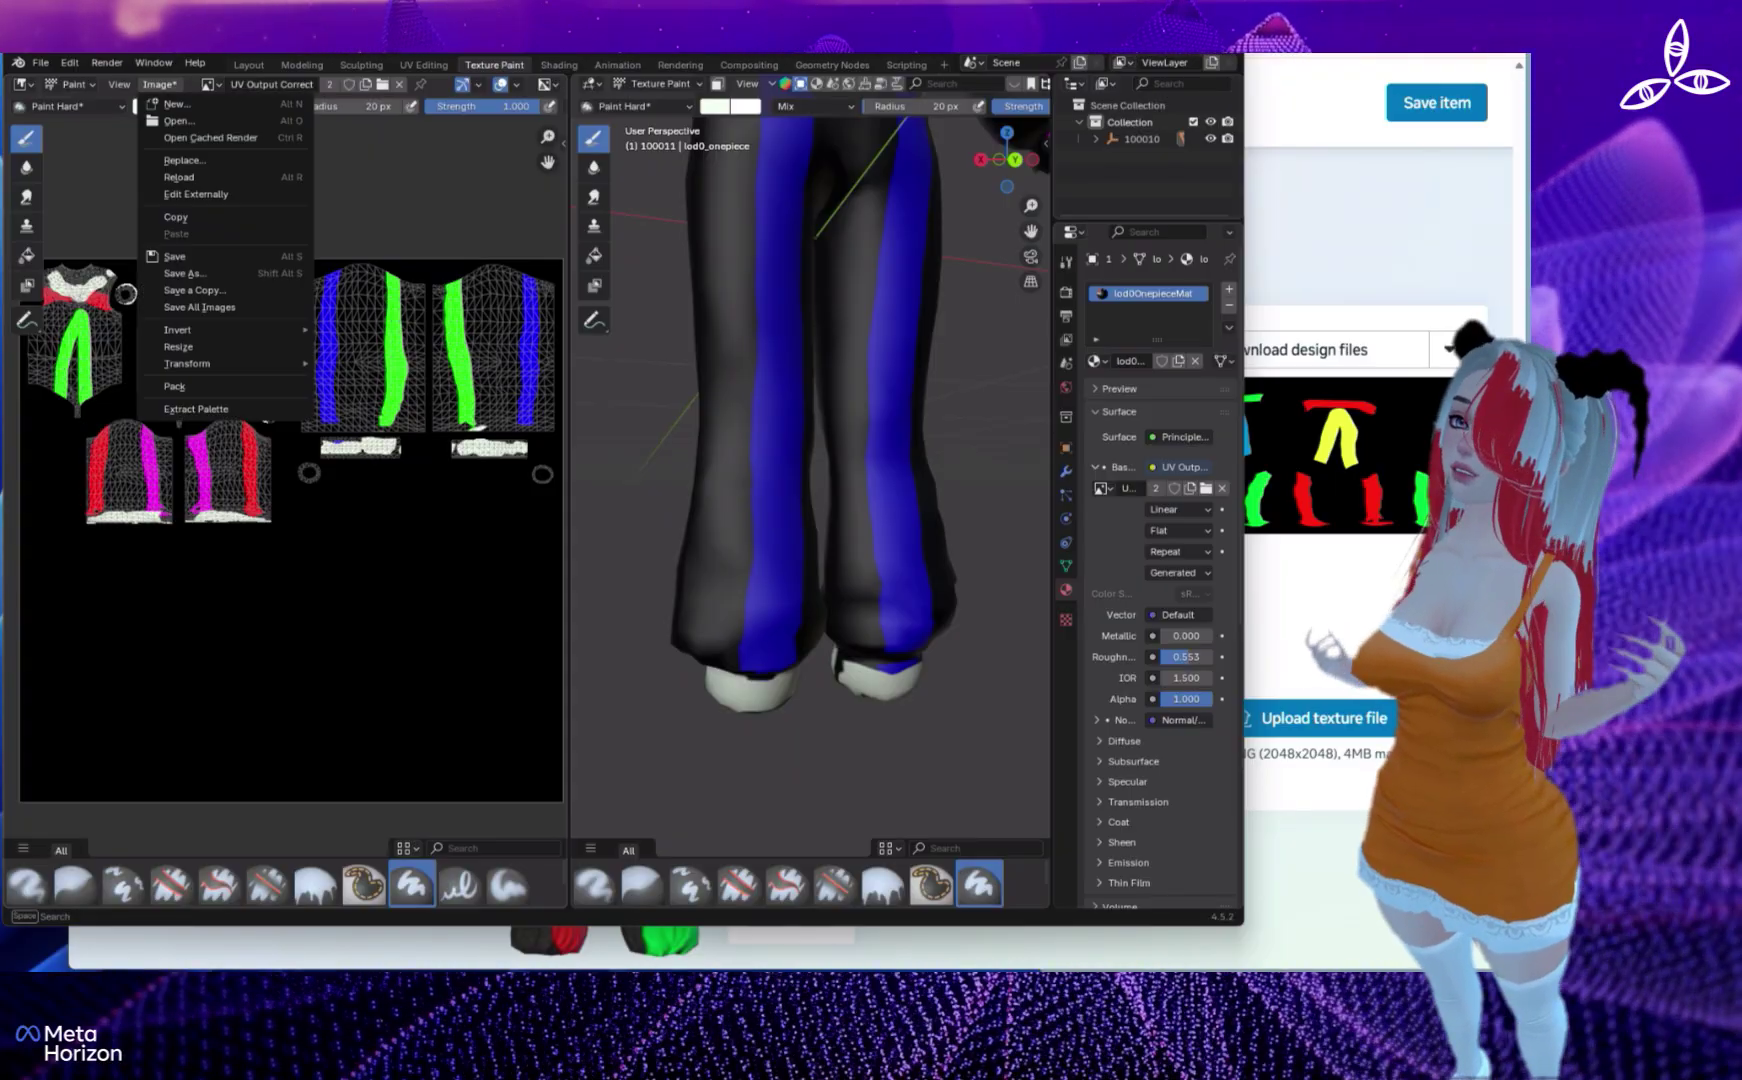
left_click(186, 273)
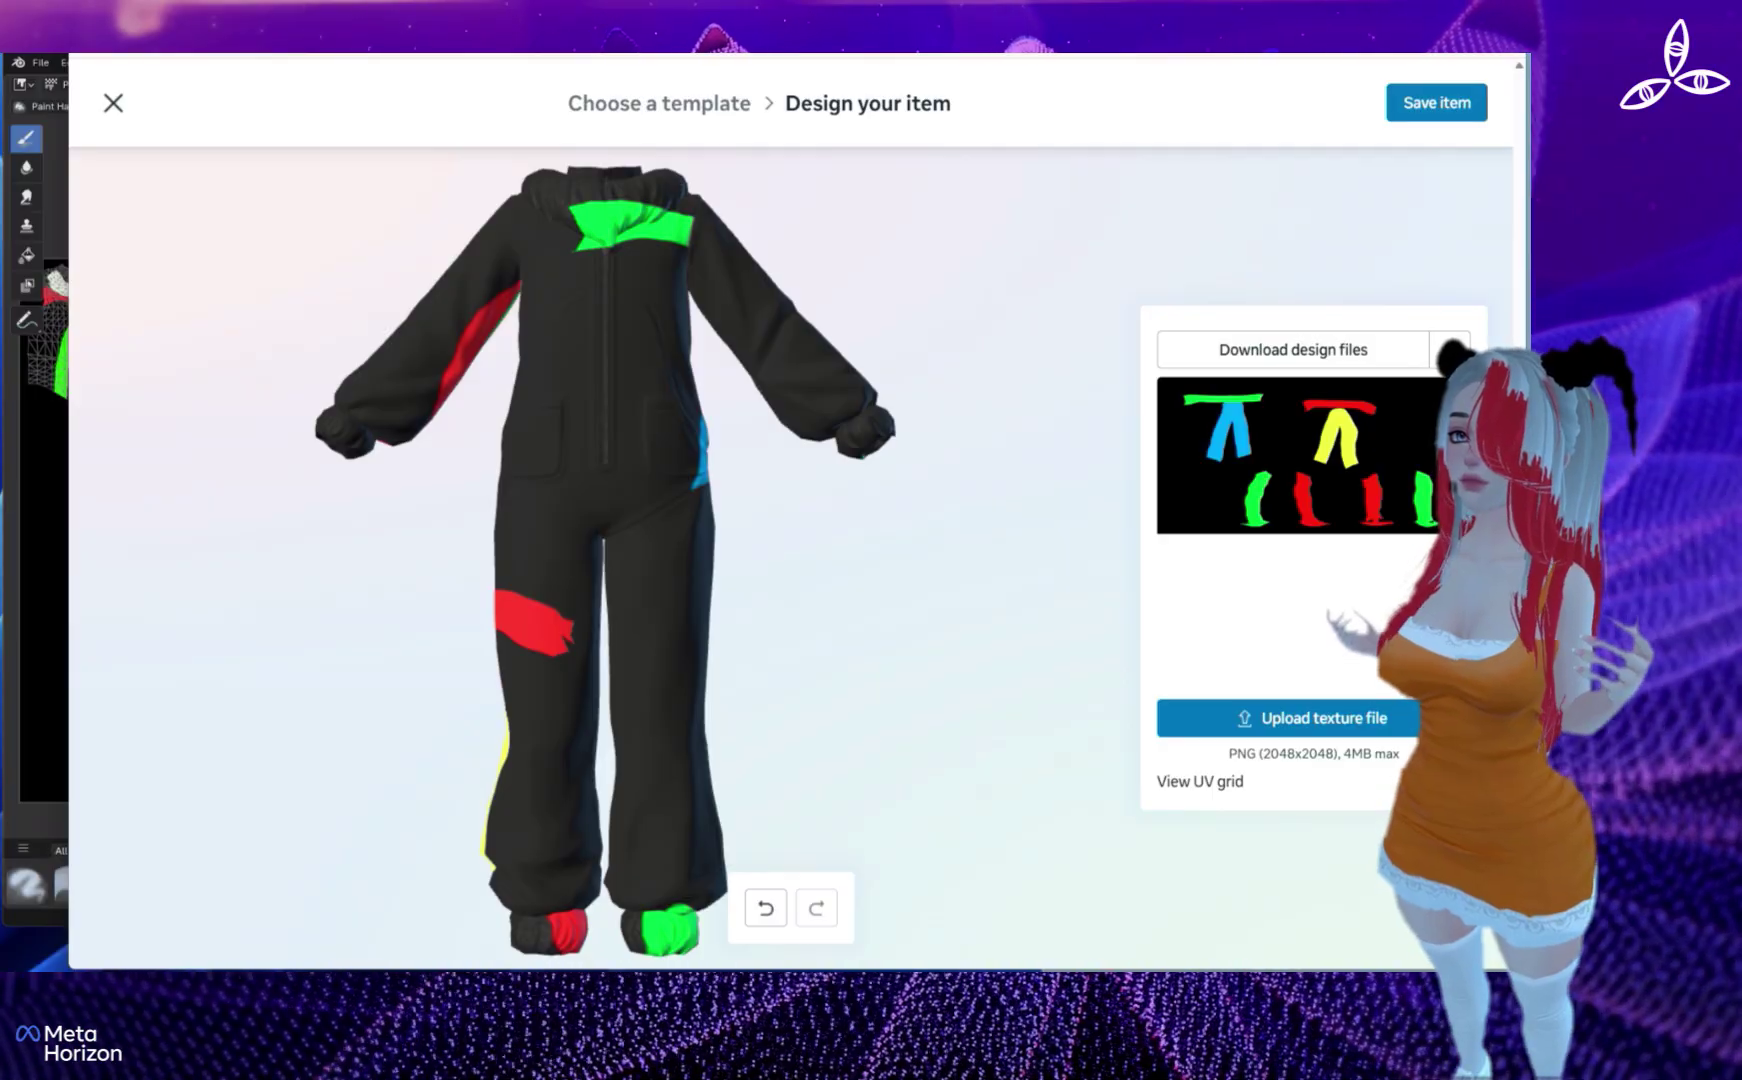
left_click_drag(1352, 563, 1352, 563)
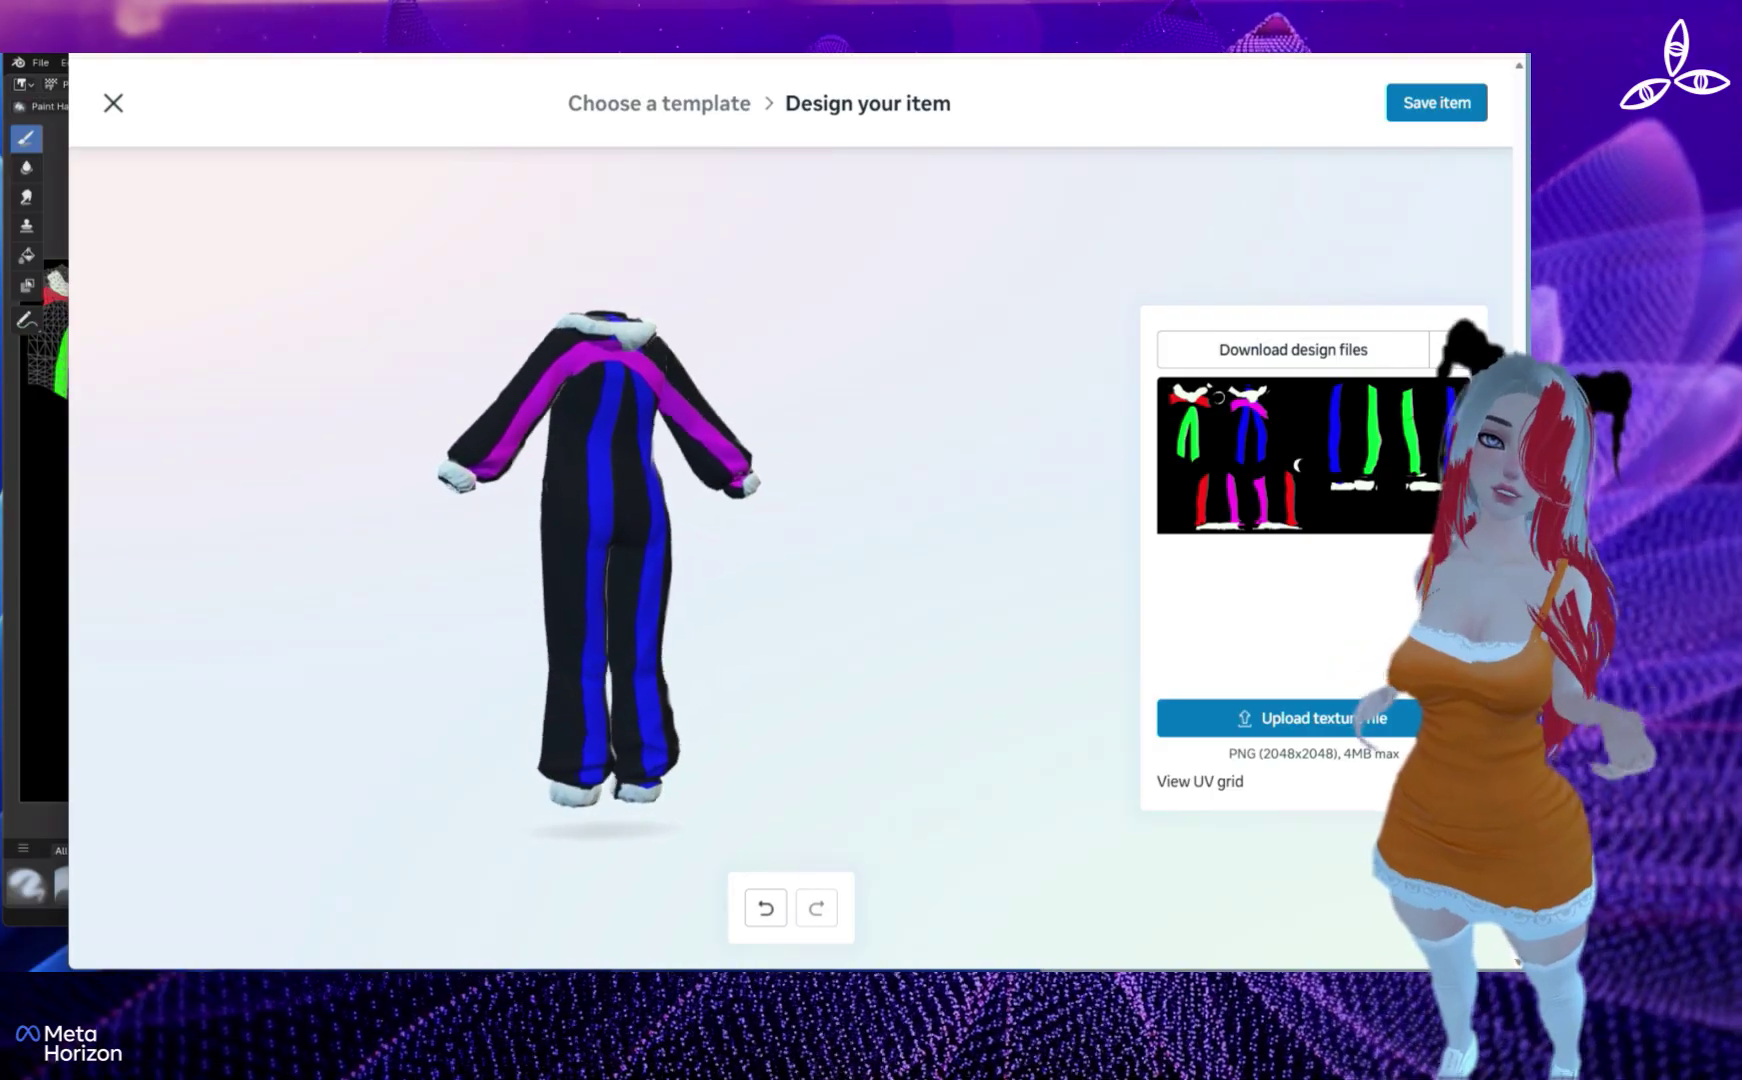
- Inspect the textured garment preview from the back and front to check the stripes, hood, cuffs and feet
scroll(608, 560, "up", 5)
mouse_move(620, 540)
left_mouse_down()
mouse_move(400, 540)
mouse_move(620, 540)
left_mouse_up()
scroll(608, 560, "down", 4)
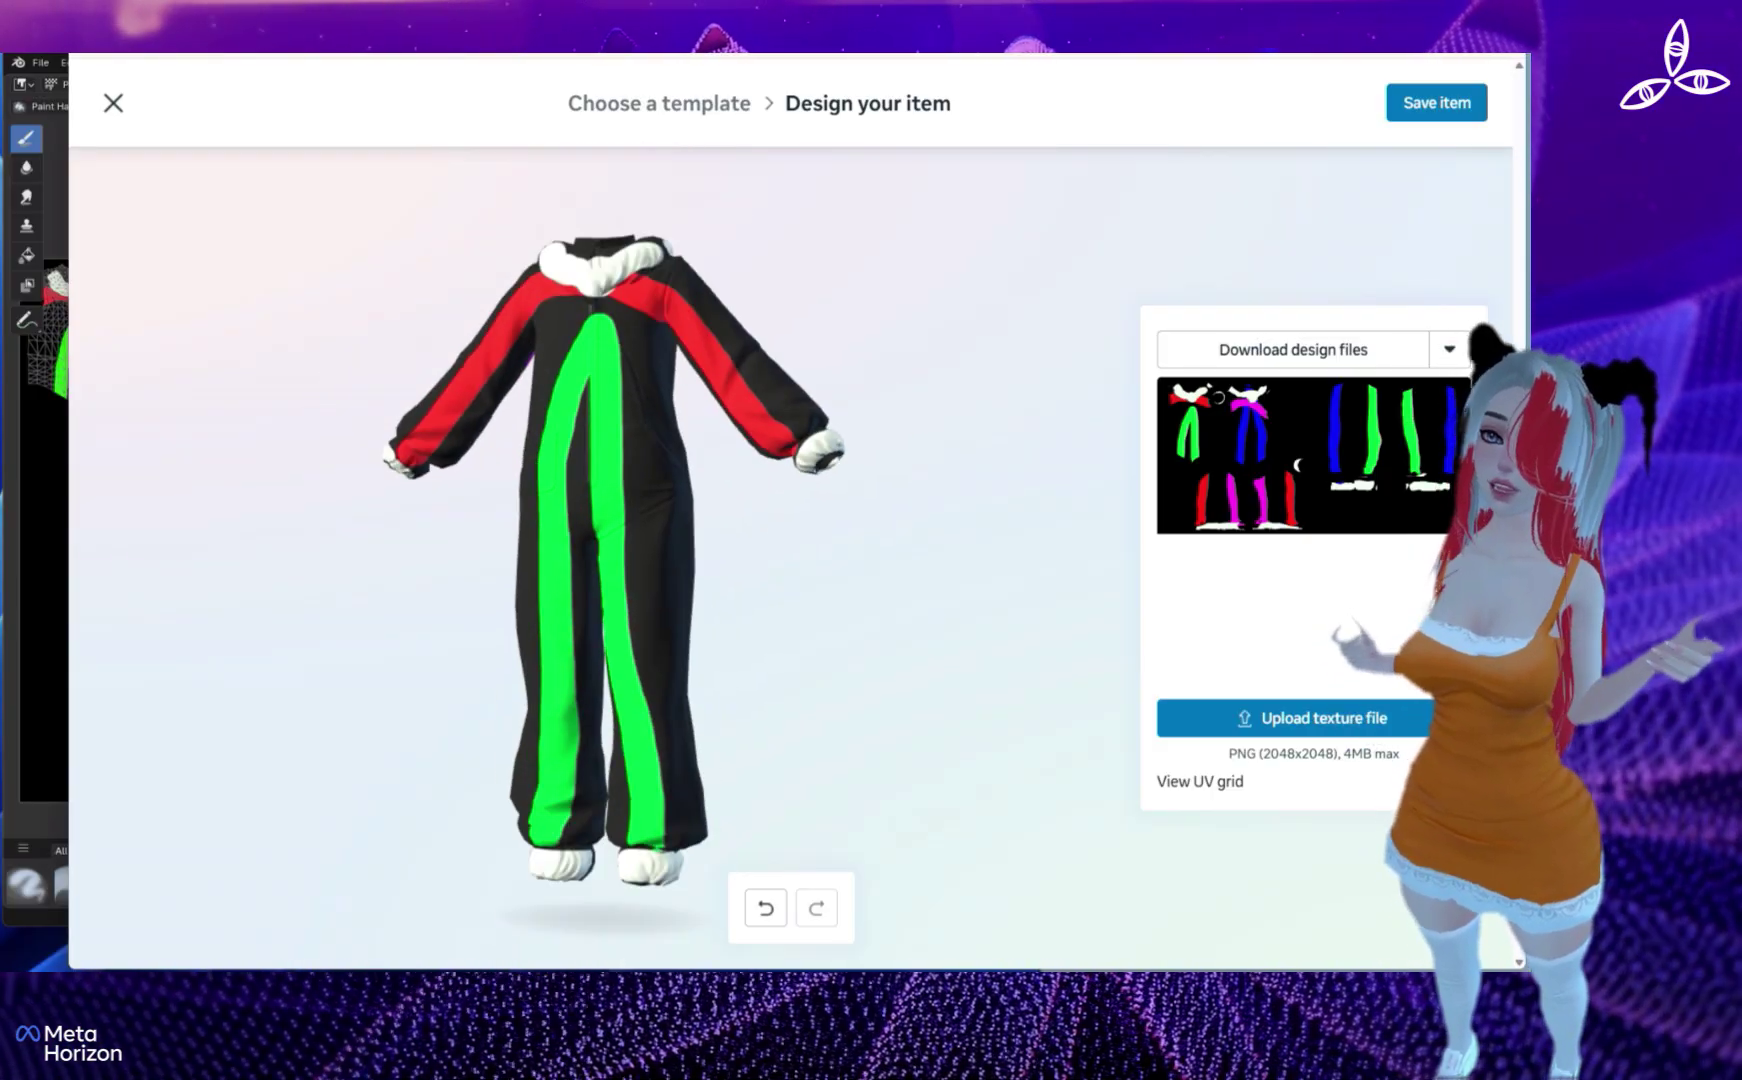